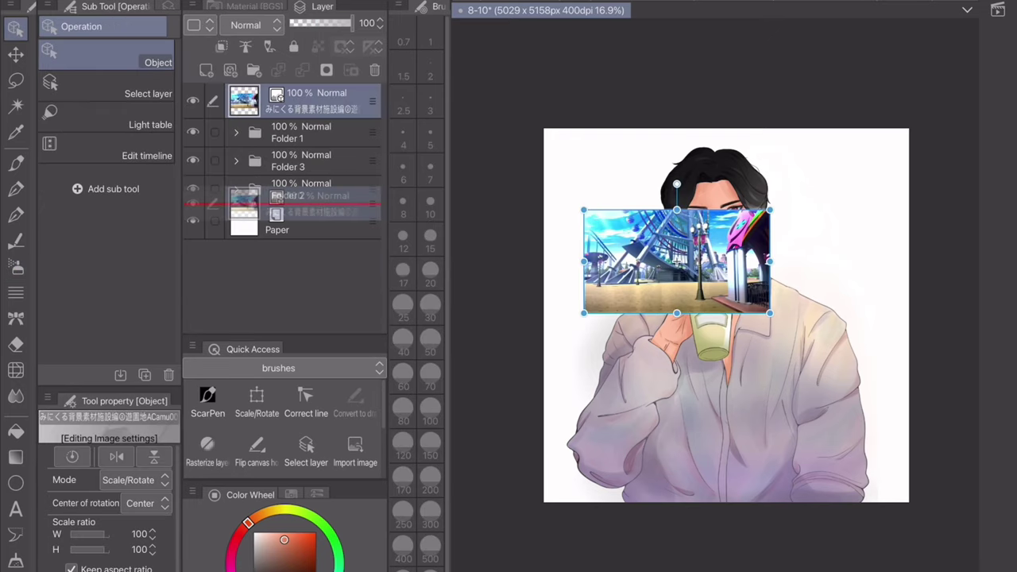
# - Place the amusement park image layer beneath the character folders and enlarge it to cover the whole canvas
pyautogui.moveTo(749, 196); pyautogui.dragTo(867, 76)
pyautogui.scroll(-2, 691, 262)
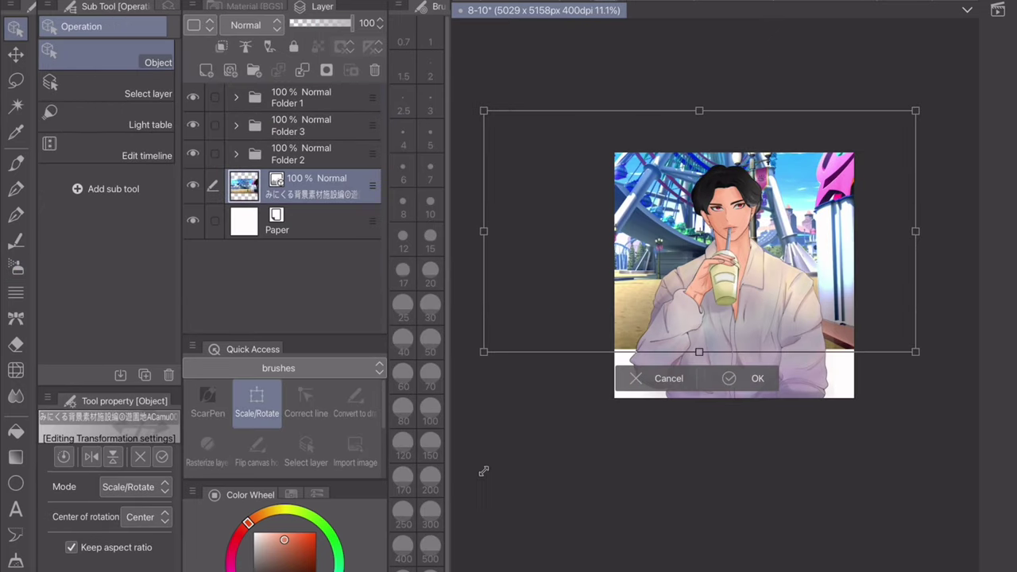
pyautogui.moveTo(906, 291); pyautogui.dragTo(933, 281)
pyautogui.press('Return')
# - Add the ベンチ bench material from the favorites to the canvas, above the amusement park background
pyautogui.click(227, 223)
pyautogui.scroll(-3, 332, 199)
pyautogui.moveTo(310, 50); pyautogui.dragTo(660, 286)
pyautogui.click(322, 6)
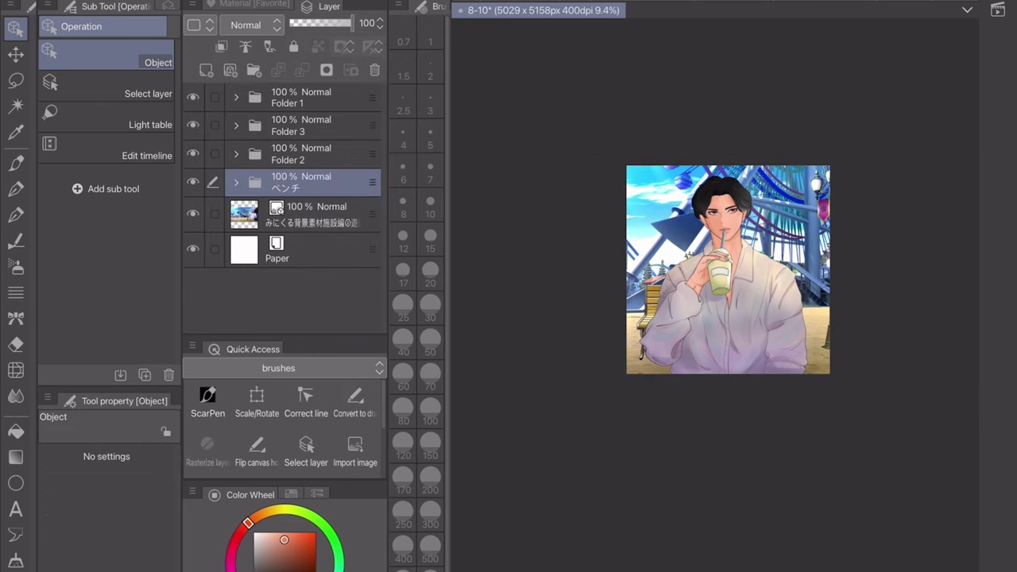
# - Merge the bench folder's 輪郭線, 色 and 下地 layers into a single layer
pyautogui.click(235, 182)
pyautogui.click(318, 249)
pyautogui.scroll(5, 668, 333)
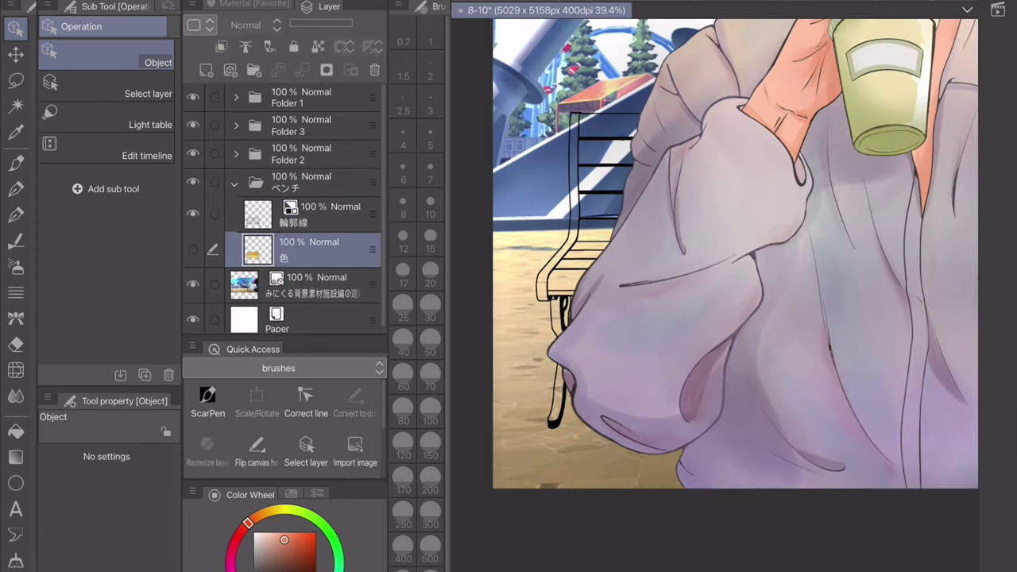
pyautogui.click(318, 213)
pyautogui.keyDown('shift'); pyautogui.click(318, 284); pyautogui.keyUp('shift')
pyautogui.rightClick(337, 208)
pyautogui.click(421, 567)
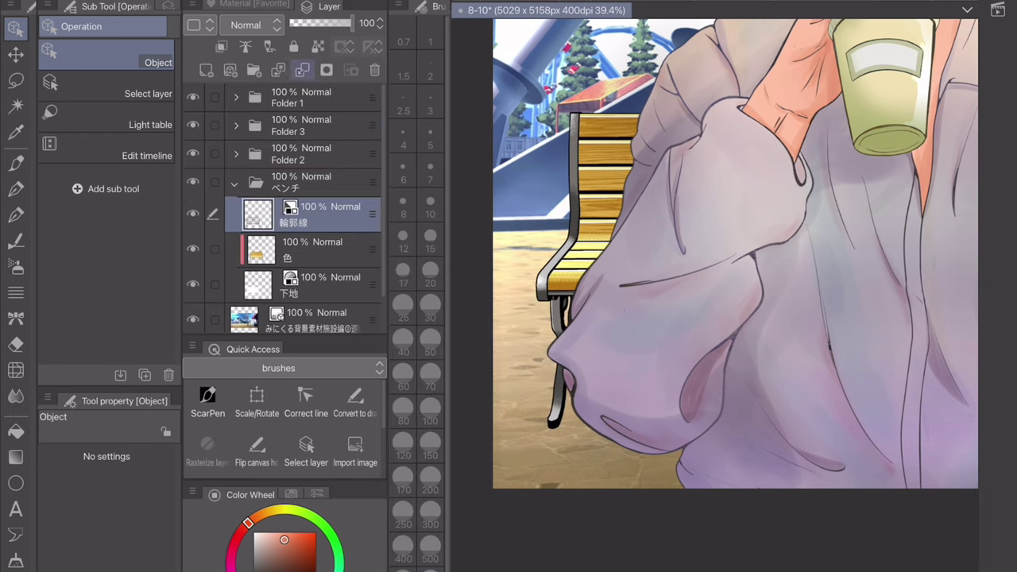
pyautogui.hotkey('ctrl', 'e')
# - Enlarge and position the bench so it spans the lower canvas behind the character, and reduce its saturation
pyautogui.scroll(-4, 740, 254)
pyautogui.hotkey('ctrl', 't')
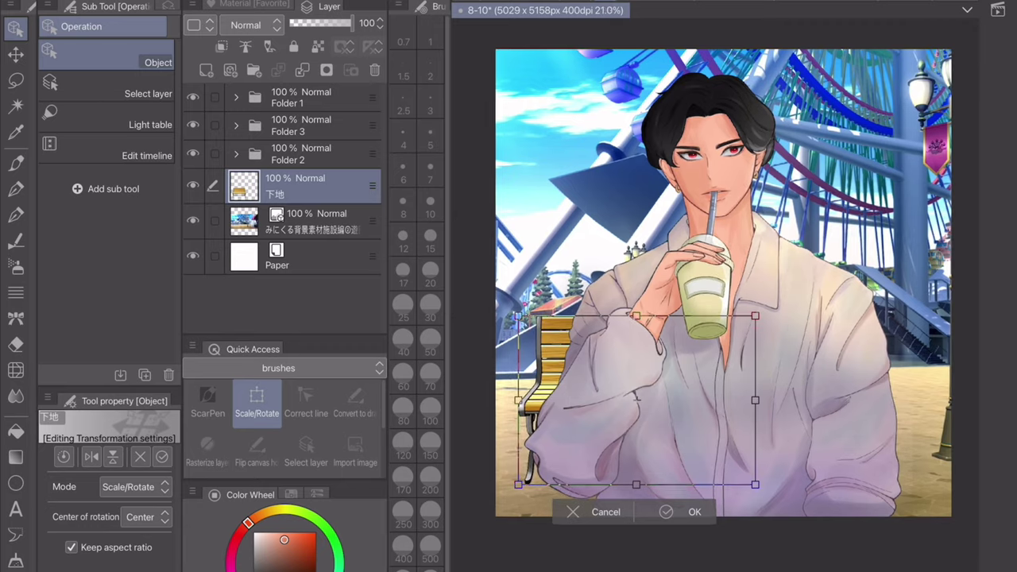
pyautogui.moveTo(681, 363); pyautogui.dragTo(631, 525)
pyautogui.moveTo(820, 374); pyautogui.dragTo(845, 430)
pyautogui.press('Return')
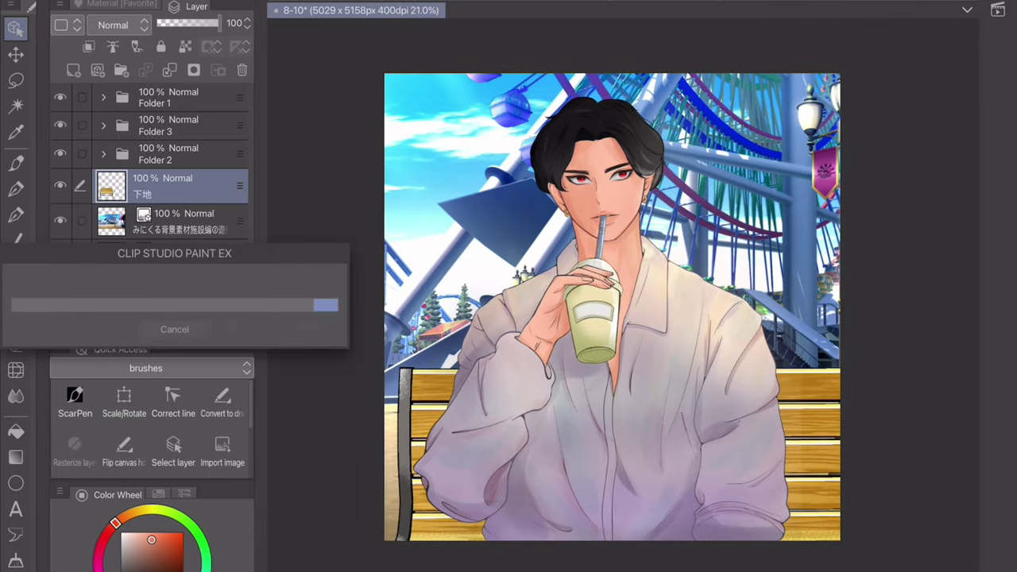
pyautogui.hotkey('ctrl', 'u')
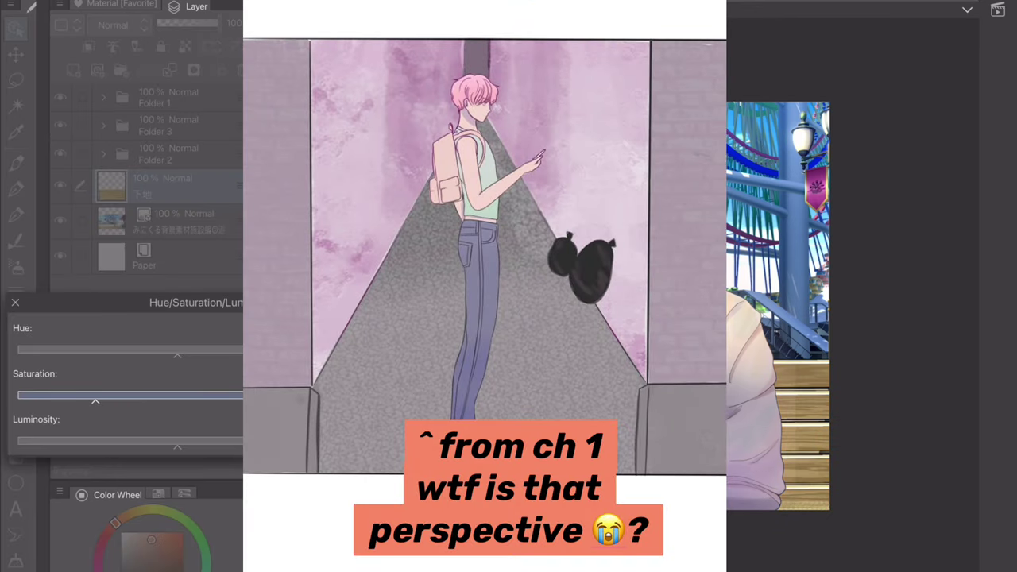
pyautogui.press('Return')
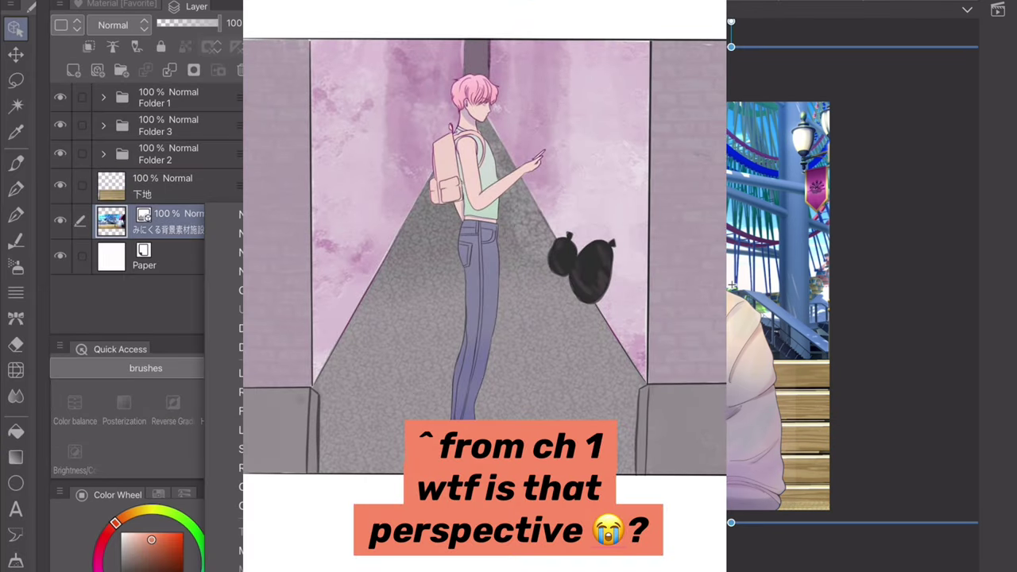
# - Replace the blue amusement park background with the pink Ferris wheel park material and enlarge it to fill the canvas
pyautogui.rightClick(235, 211)
pyautogui.press('Escape')
pyautogui.click(119, 4)
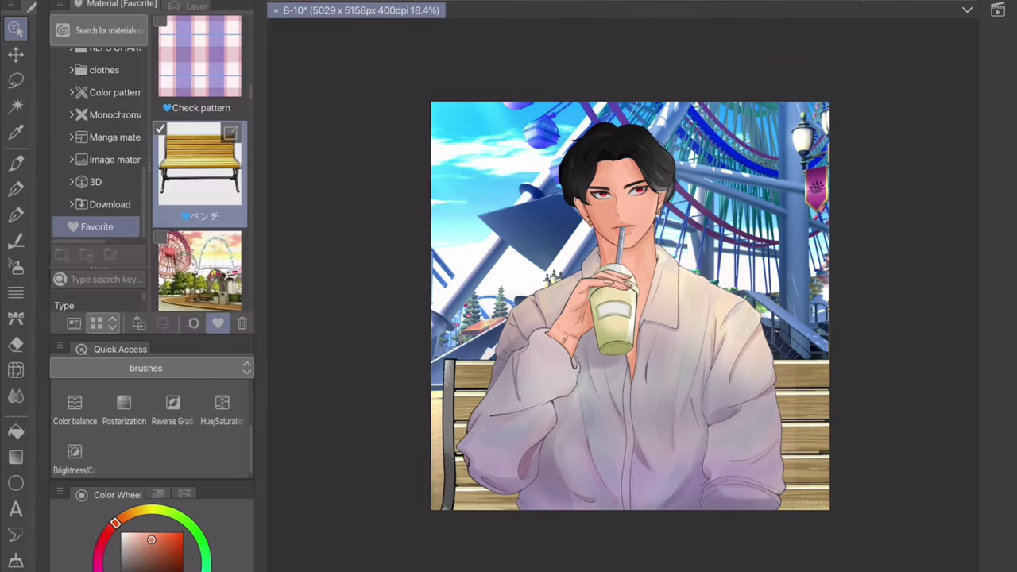
pyautogui.moveTo(200, 270); pyautogui.dragTo(565, 279)
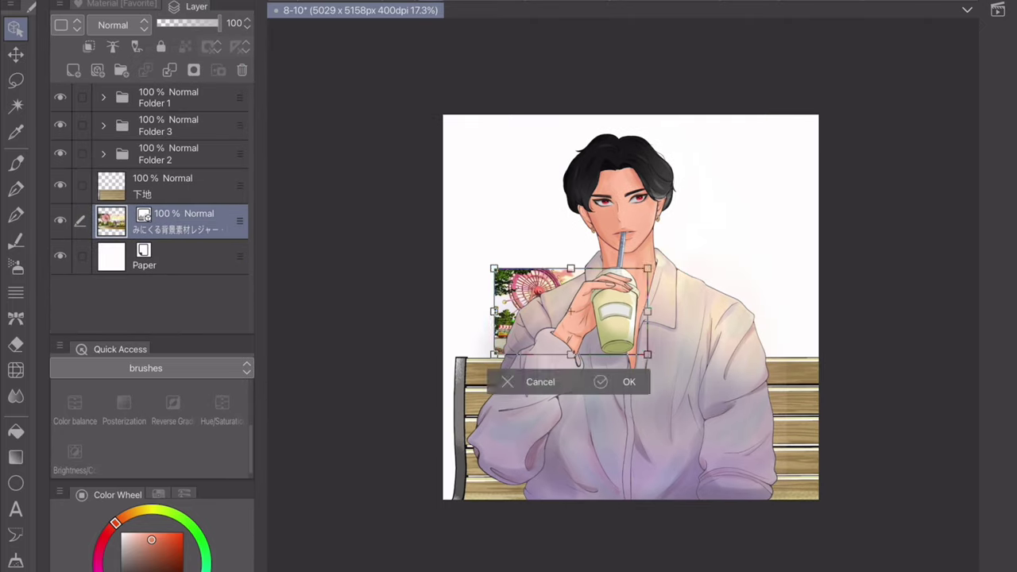
pyautogui.moveTo(871, 411); pyautogui.dragTo(877, 345)
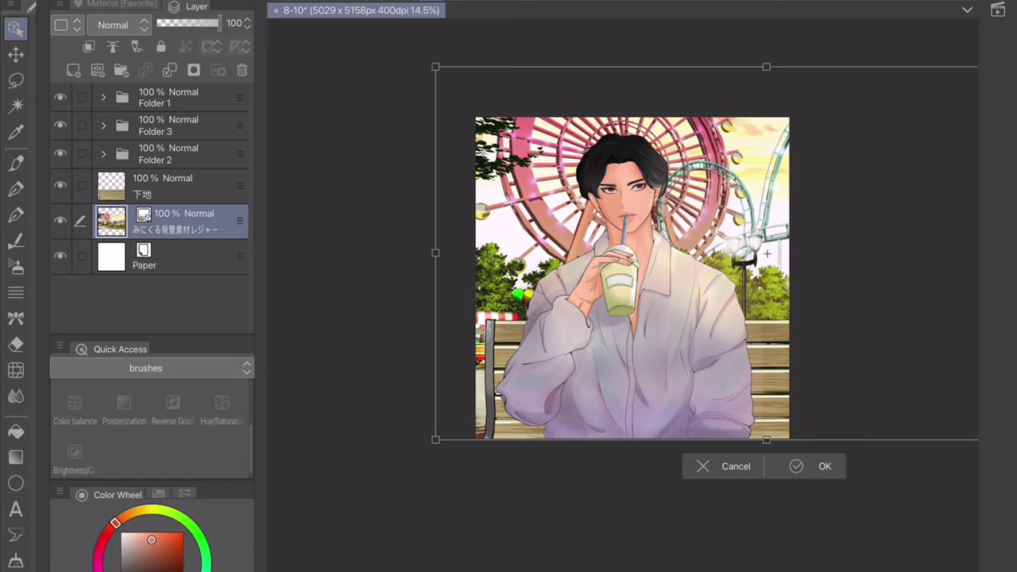
pyautogui.press('Return')
# - Rasterize the Ferris wheel background and set its saturation to -28 and luminosity to -3
pyautogui.rightClick(180, 205)
pyautogui.hotkey('ctrl', 'u')
pyautogui.moveTo(176, 441); pyautogui.dragTo(170, 441)
pyautogui.moveTo(176, 395); pyautogui.dragTo(121, 395)
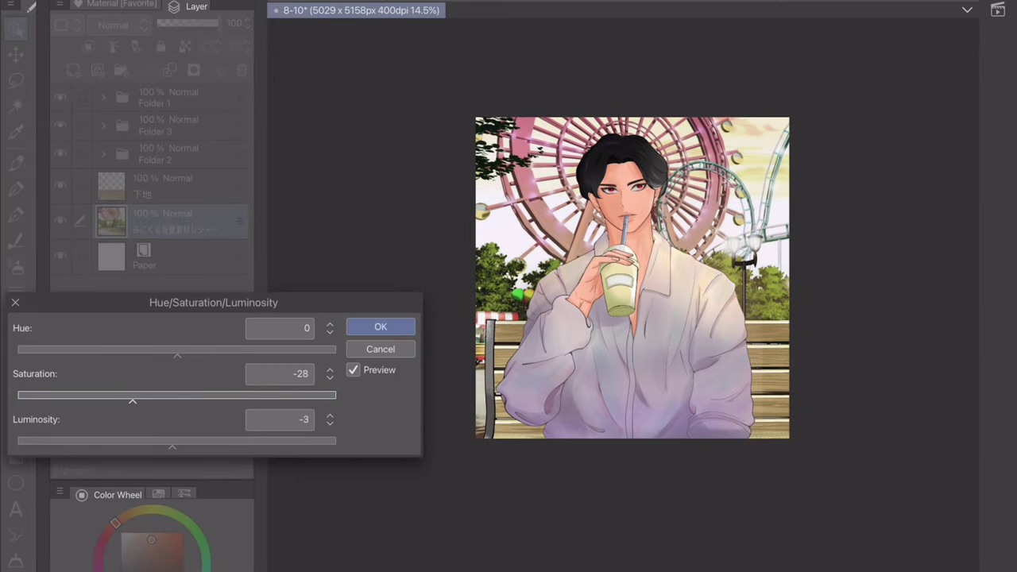
pyautogui.press('Return')
# - Apply a blur filter to the Ferris wheel background twice to soften it behind the character
pyautogui.scroll(3, 657, 307)
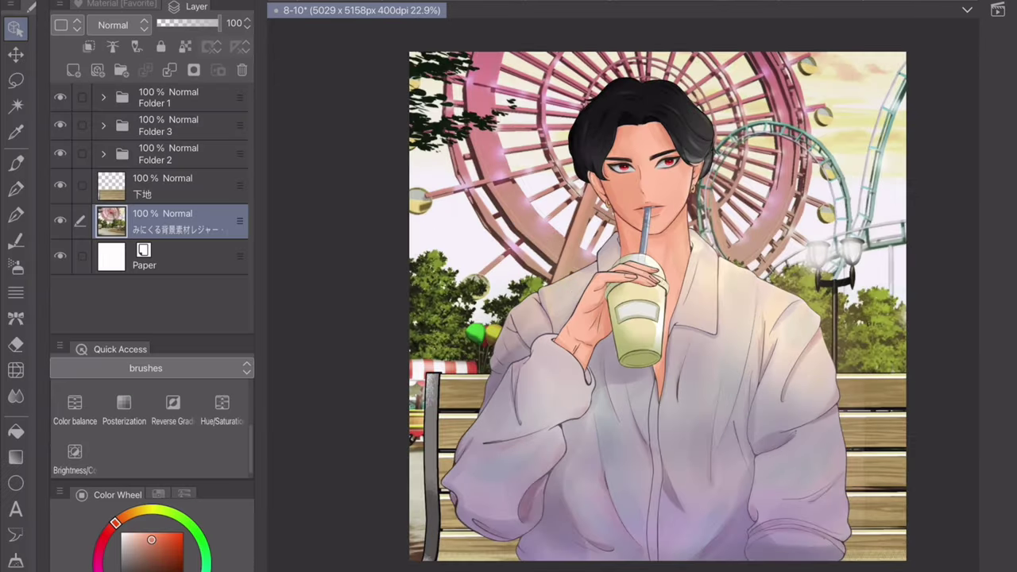
pyautogui.moveTo(96, 394); pyautogui.dragTo(154, 394)
pyautogui.click(564, 369)
pyautogui.click(381, 4)
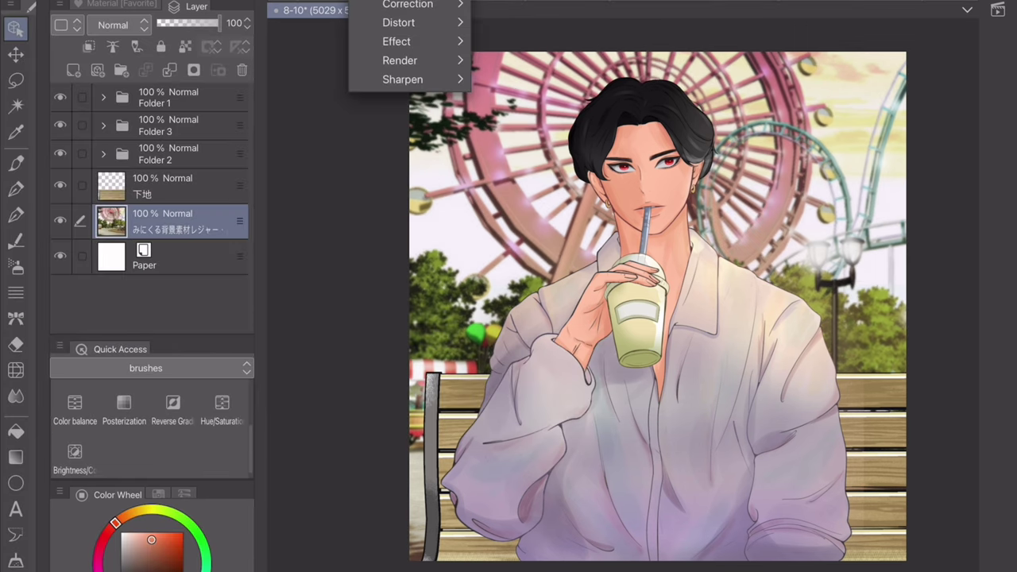
pyautogui.click(516, 20)
pyautogui.click(563, 369)
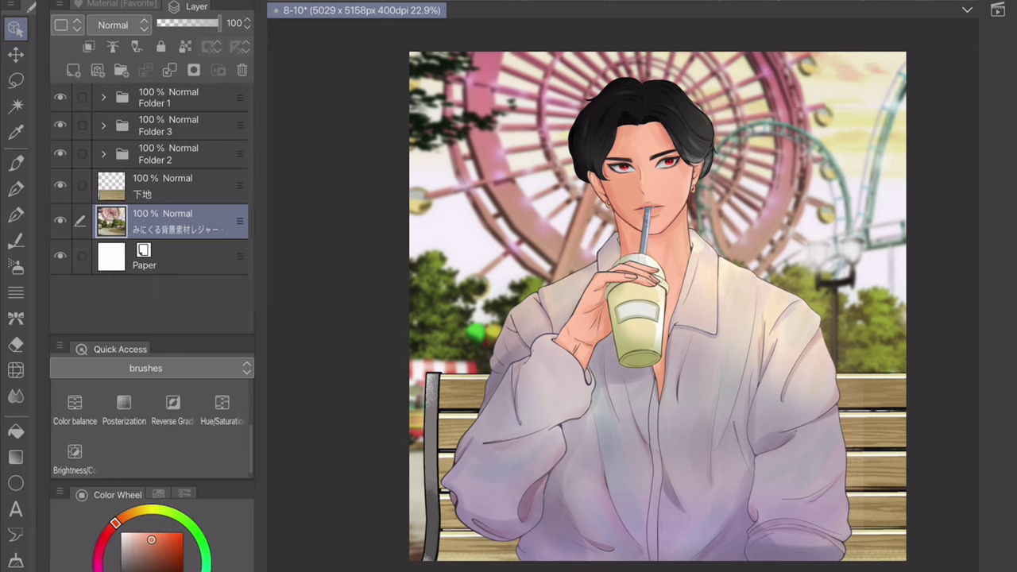
# - Create a layer above the background and fill it with a color sampled from the character's shirt
pyautogui.hotkey('ctrl', 'shift', 'n')
pyautogui.press('i')
pyautogui.click(708, 378)
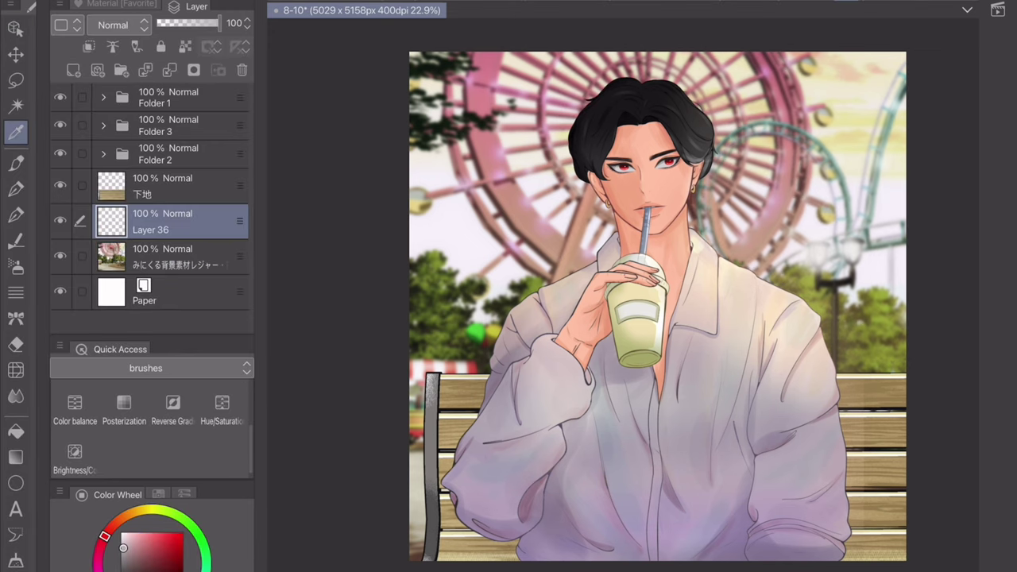
pyautogui.hotkey('alt', 'BackSpace')
# - Clip the fill layer to the background and set it to Overlay blending at 81% opacity
pyautogui.click(112, 24)
pyautogui.click(102, 236)
pyautogui.moveTo(221, 23); pyautogui.dragTo(206, 23)
pyautogui.hotkey('ctrl', 'z')
pyautogui.hotkey('ctrl', 'z')
pyautogui.hotkey('ctrl', 'y')
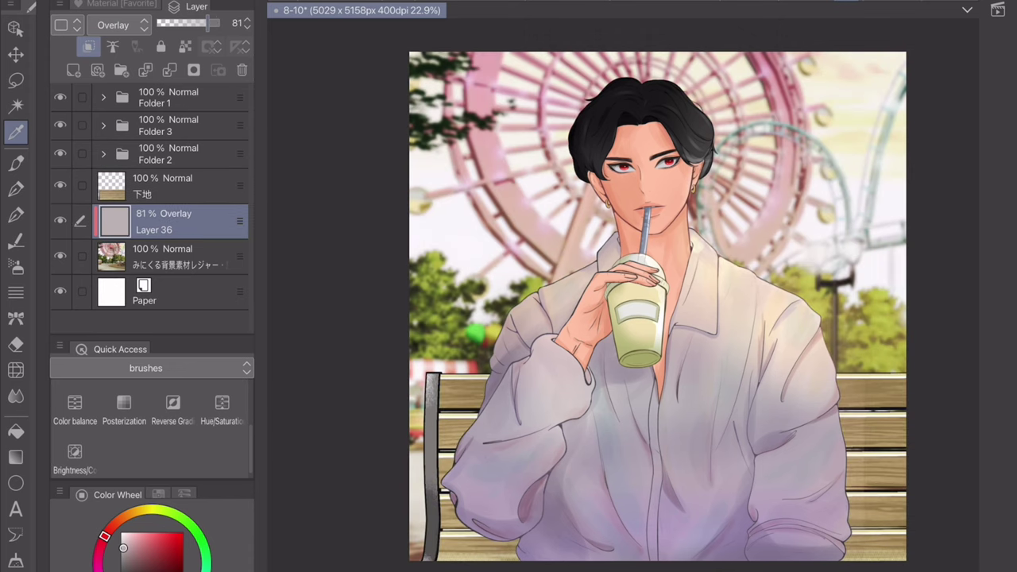
# - Move the bench layer below the Overlay layer and merge it with the Ferris wheel background
pyautogui.click(158, 186)
pyautogui.moveTo(159, 186); pyautogui.dragTo(159, 222)
pyautogui.click(170, 70)
# - Try lowering the merged background layer's opacity to 96%
pyautogui.moveTo(221, 23); pyautogui.dragTo(217, 23)
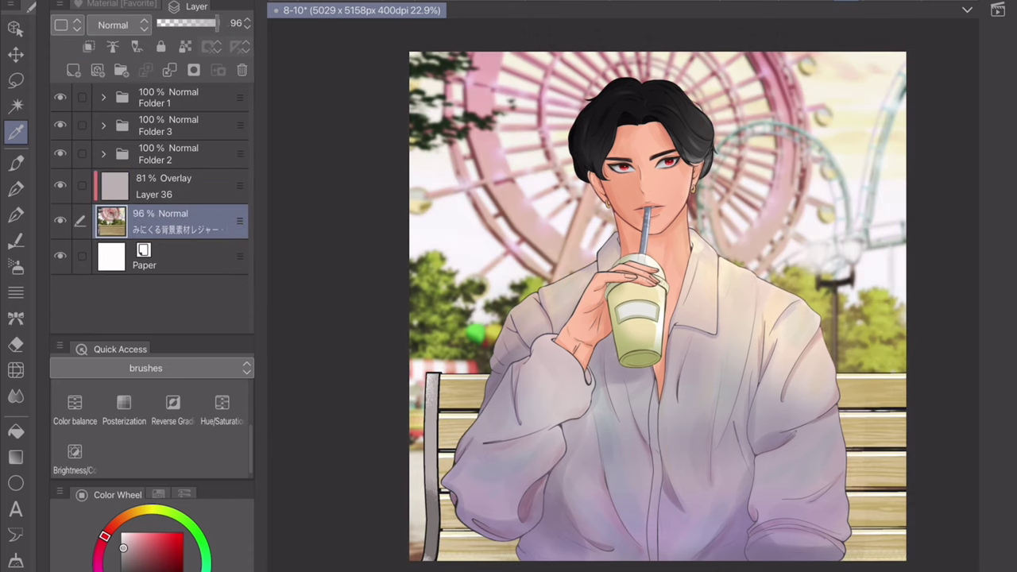
pyautogui.hotkey('ctrl', 'z')
pyautogui.hotkey('ctrl', 'z')
# - Darken the Overlay fill layer with a Brightness/Contrast adjustment
pyautogui.click(74, 457)
pyautogui.moveTo(370, 314); pyautogui.dragTo(322, 314)
pyautogui.click(505, 287)
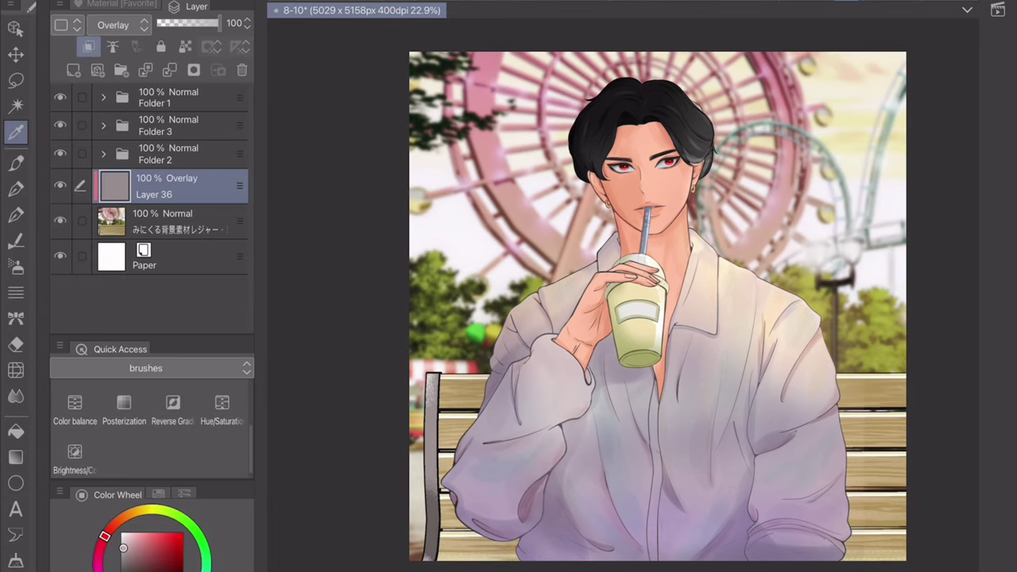
# - Add a gradient map correction layer above Folder 1, using a gradient chosen from the preset sets
pyautogui.click(223, 221)
pyautogui.rightClick(223, 221)
pyautogui.click(222, 96)
pyautogui.rightClick(222, 96)
pyautogui.moveTo(302, 22)
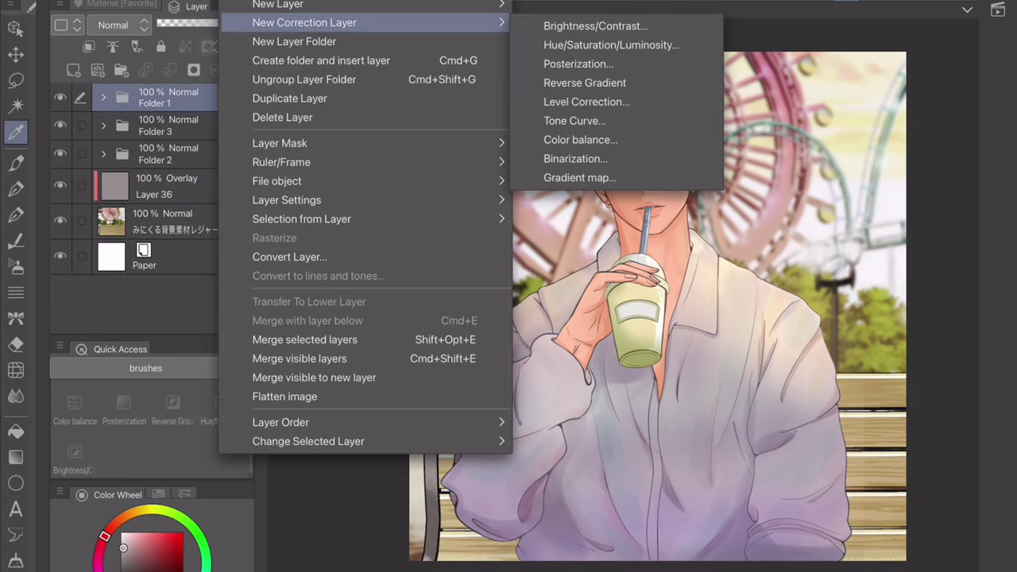
pyautogui.click(579, 177)
pyautogui.click(108, 230)
pyautogui.click(46, 268)
pyautogui.click(114, 254)
pyautogui.click(397, 141)
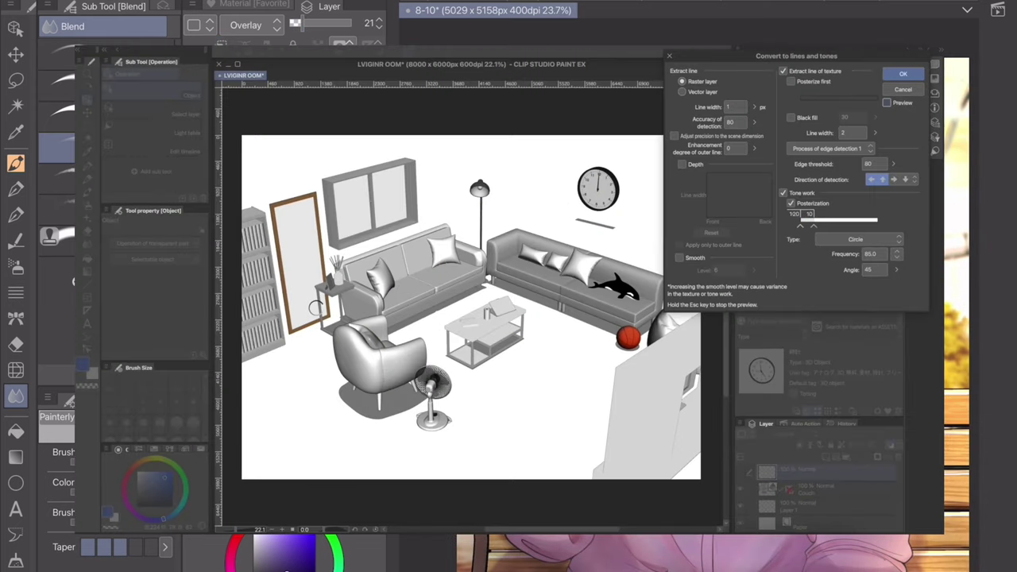
# - Preview the 3D living room's conversion to lines and tones and apply it
pyautogui.click(887, 103)
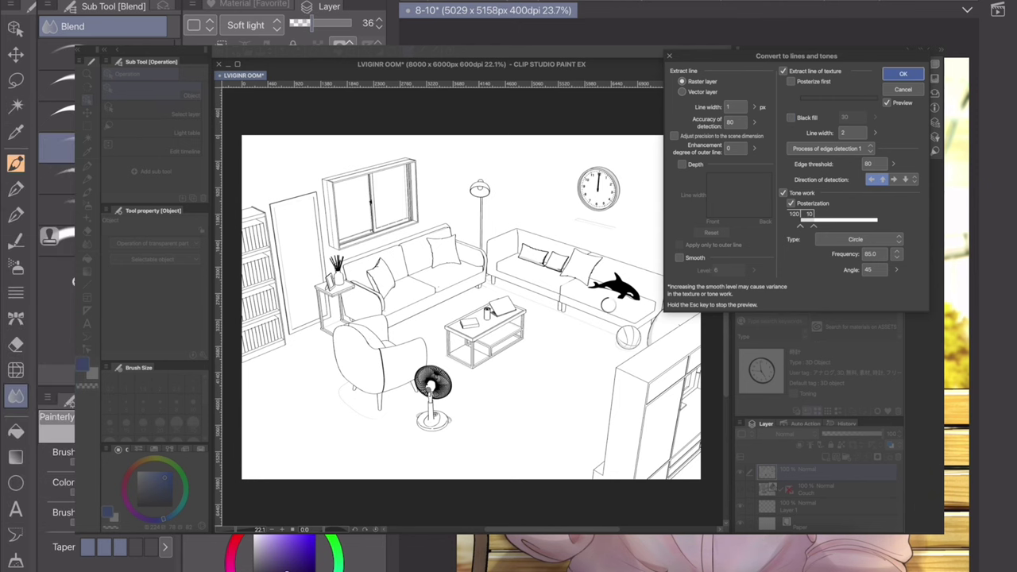
pyautogui.click(904, 76)
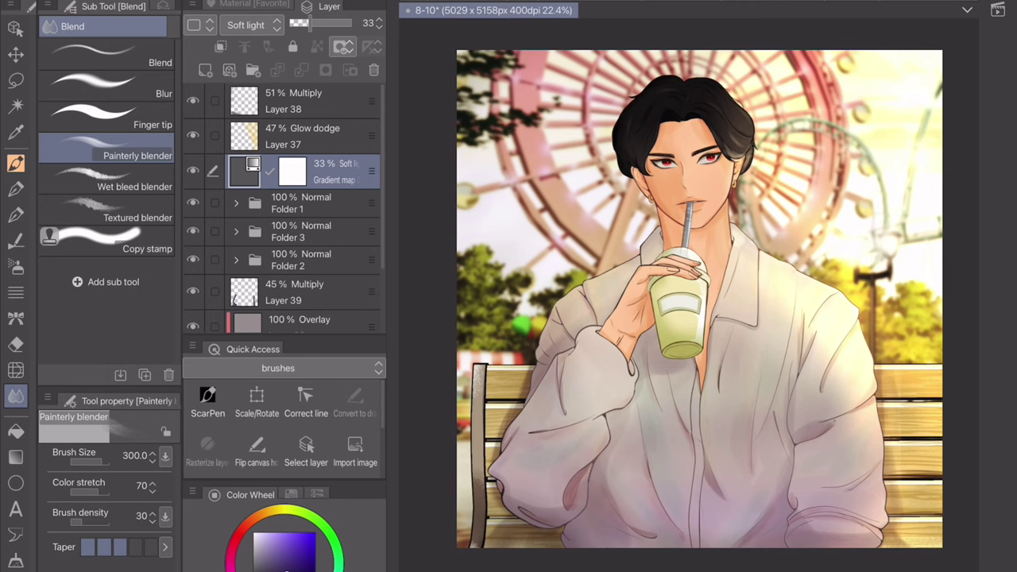
# - Add a new clipped layer directly above Folder 2
pyautogui.click(294, 267)
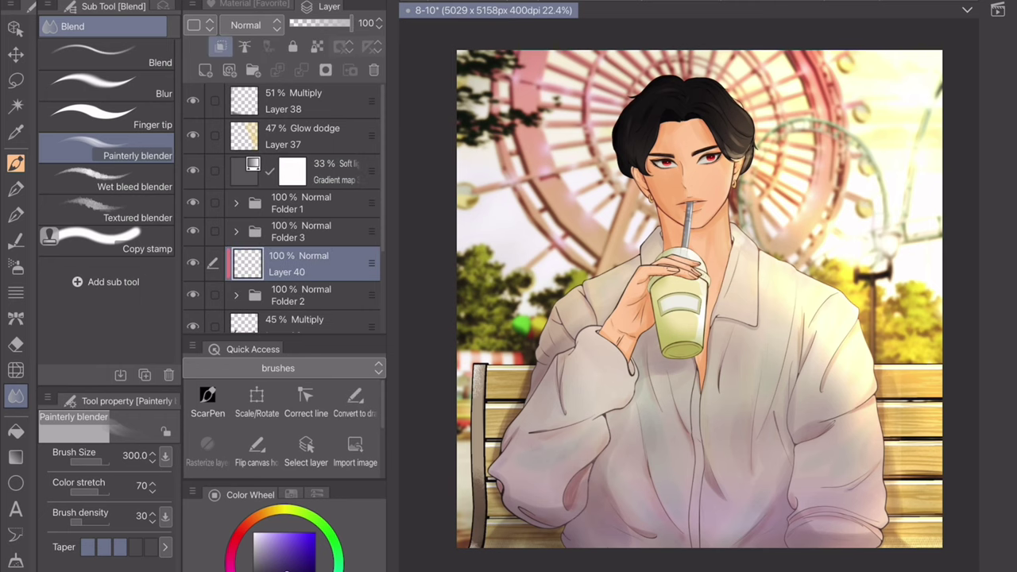
pyautogui.rightClick(294, 266)
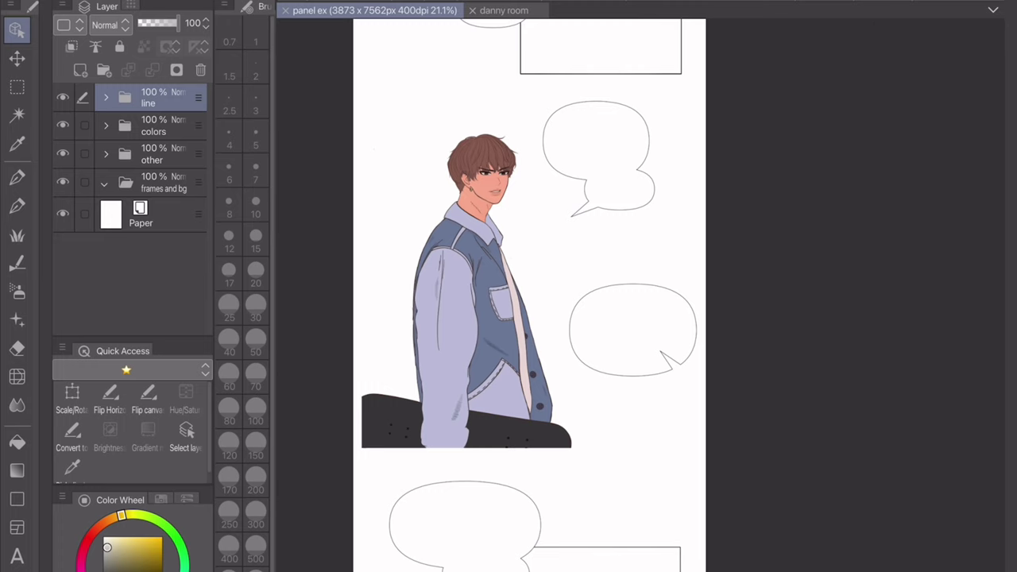
pyautogui.scroll(3, 371, 290)
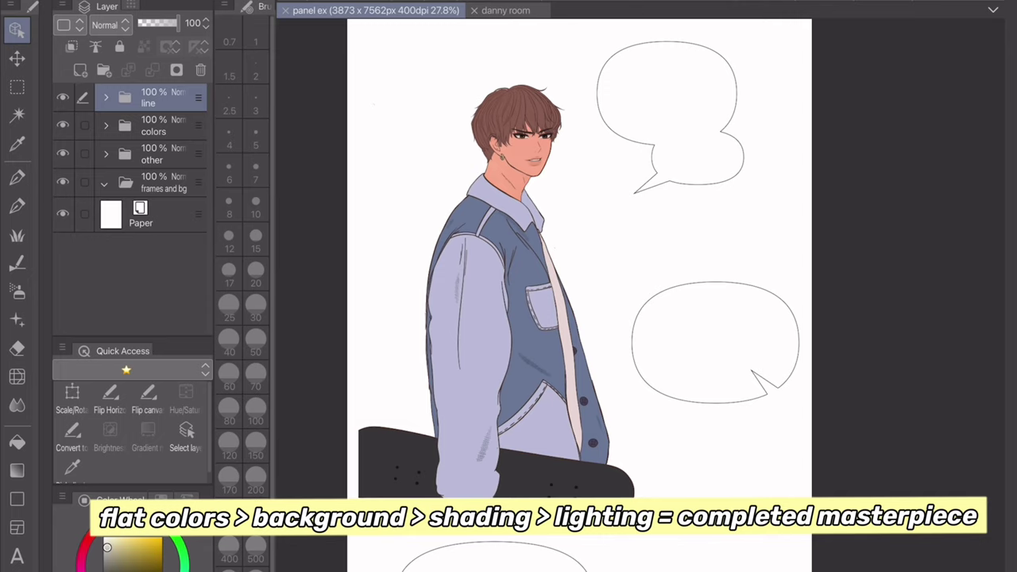
pyautogui.scroll(-2, 580, 294)
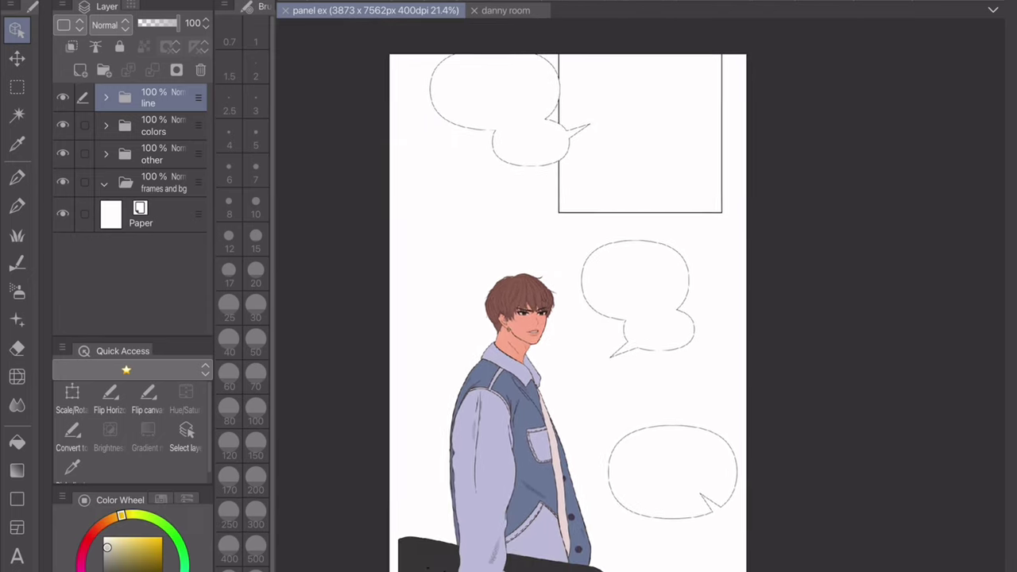
pyautogui.scroll(3, 552, 294)
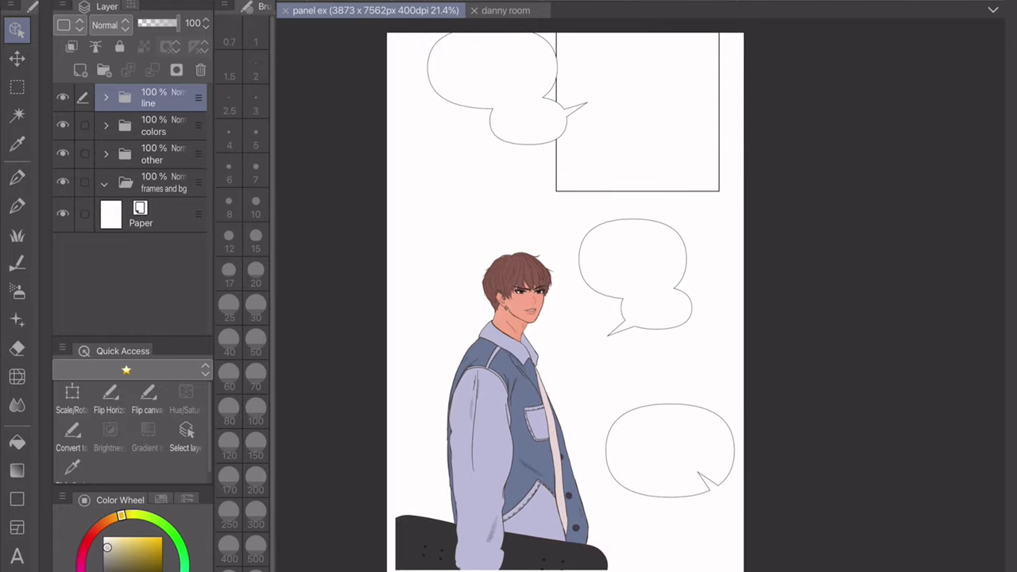
pyautogui.scroll(-3, 565, 294)
pyautogui.scroll(1, 564, 294)
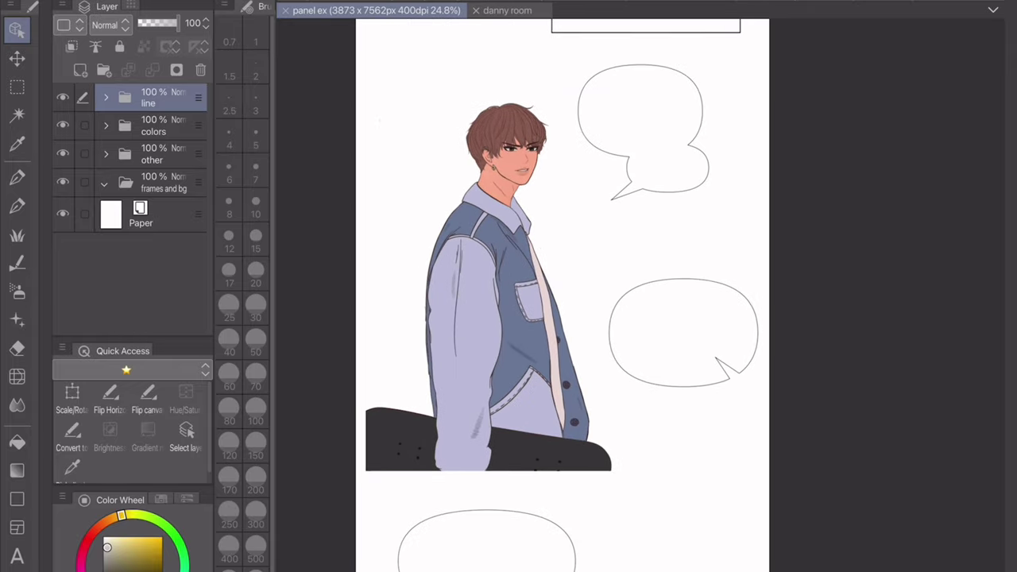
pyautogui.scroll(-2, 667, 421)
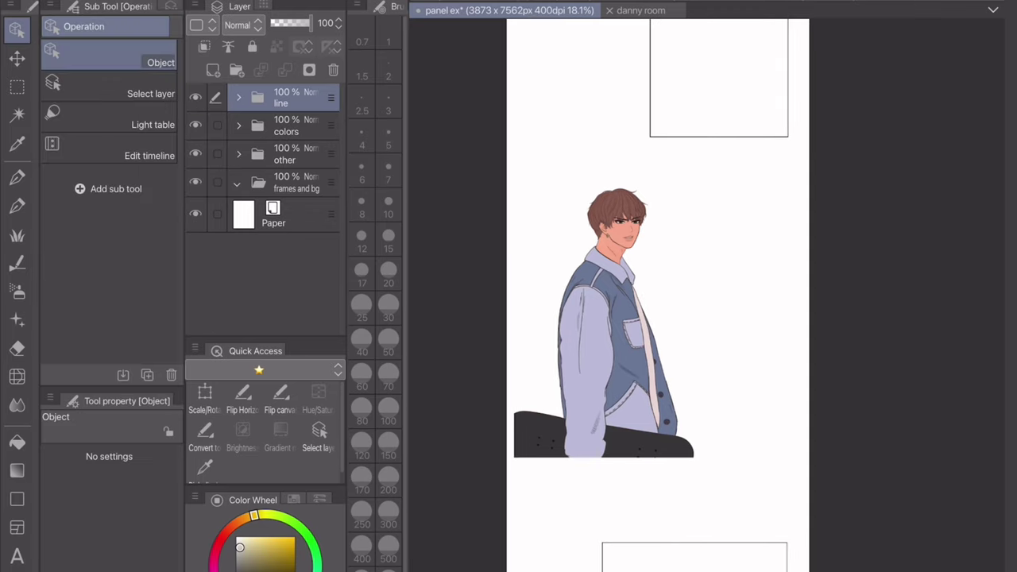
# - Draw a rectangle frame around the character with the skateboard and place it in the frames and bg folder
pyautogui.press('u')
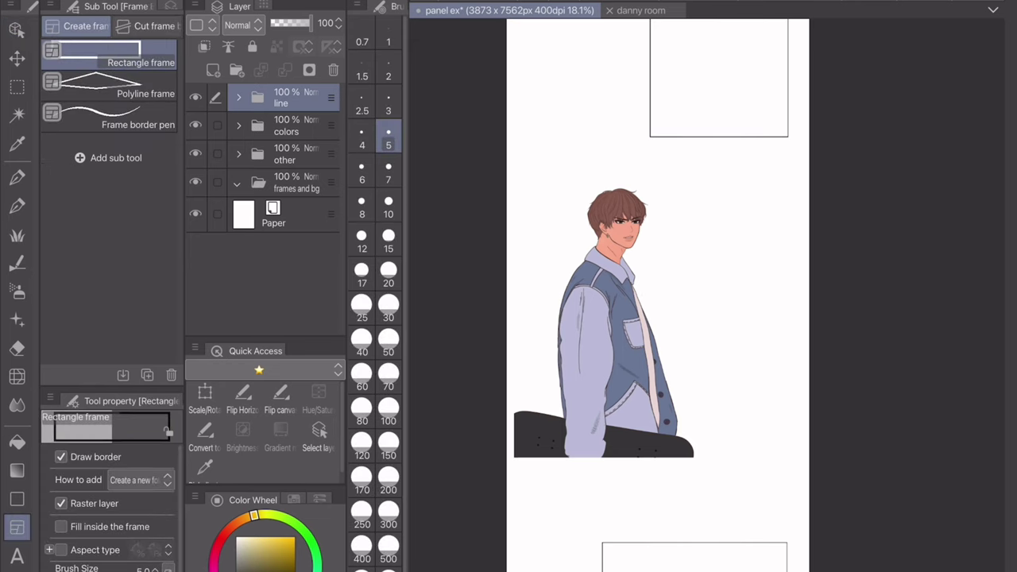
pyautogui.moveTo(514, 457); pyautogui.dragTo(729, 178)
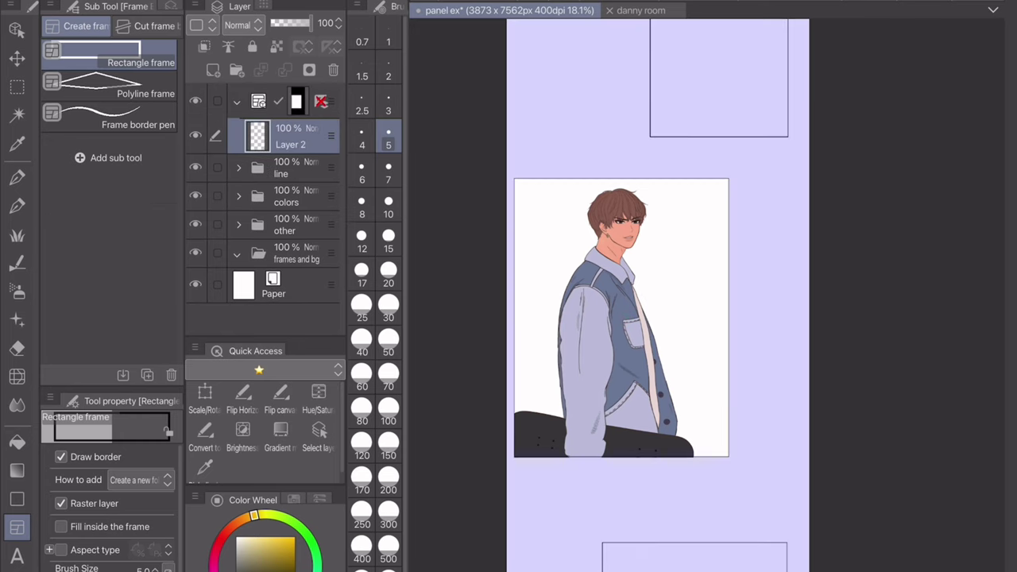
# - Try a G-pen stroke at brush size 500 across the new frame's layer
pyautogui.press('p')
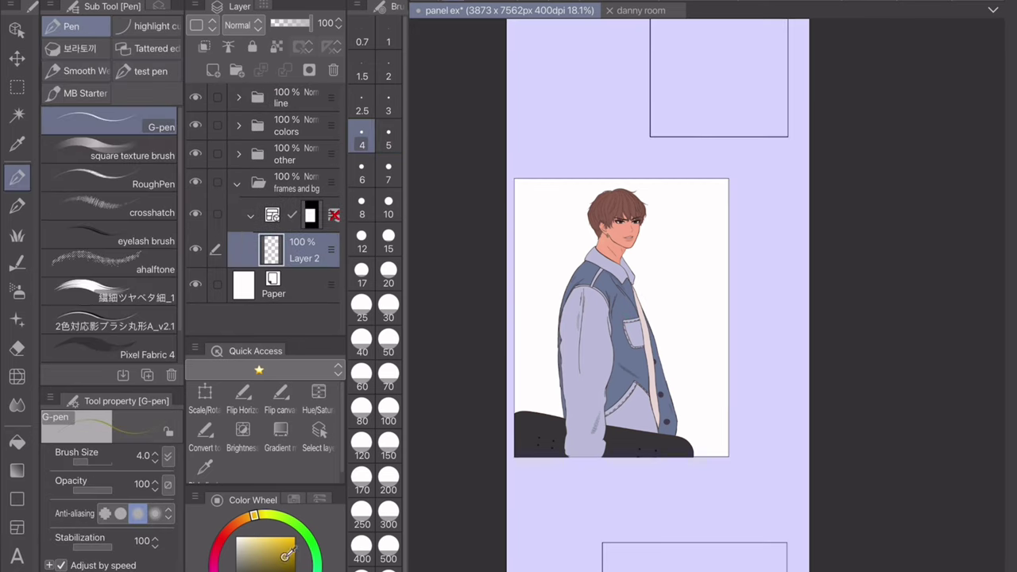
pyautogui.click(388, 550)
pyautogui.moveTo(704, 325)
pyautogui.mouseDown()
pyautogui.moveTo(675, 374)
pyautogui.moveTo(699, 421)
pyautogui.moveTo(524, 398)
pyautogui.mouseUp()
pyautogui.hotkey('ctrl', 'z')
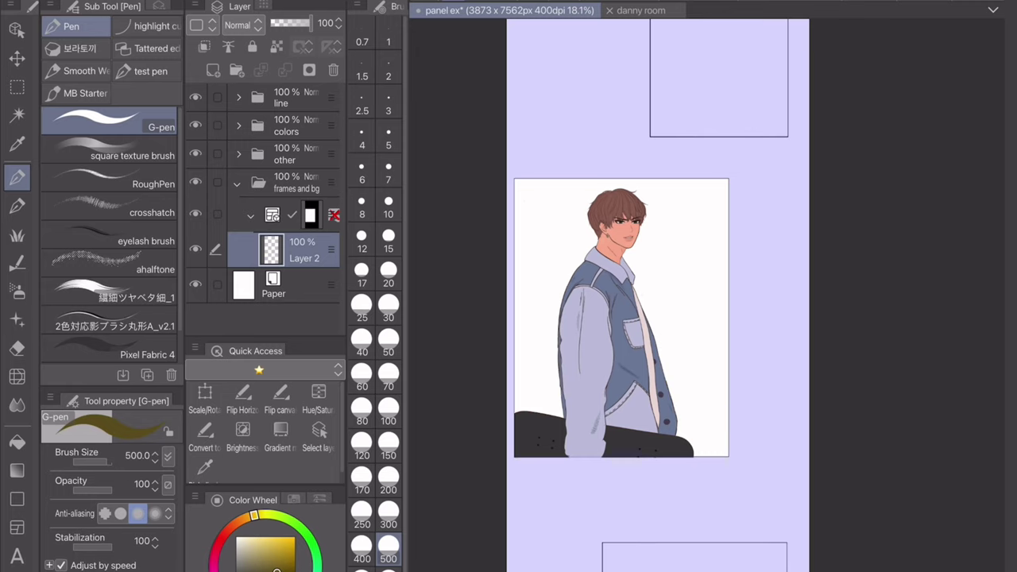
# - Switch to the danny room document with the Object tool active
pyautogui.press('o')
pyautogui.hotkey('ctrl', 'Tab')
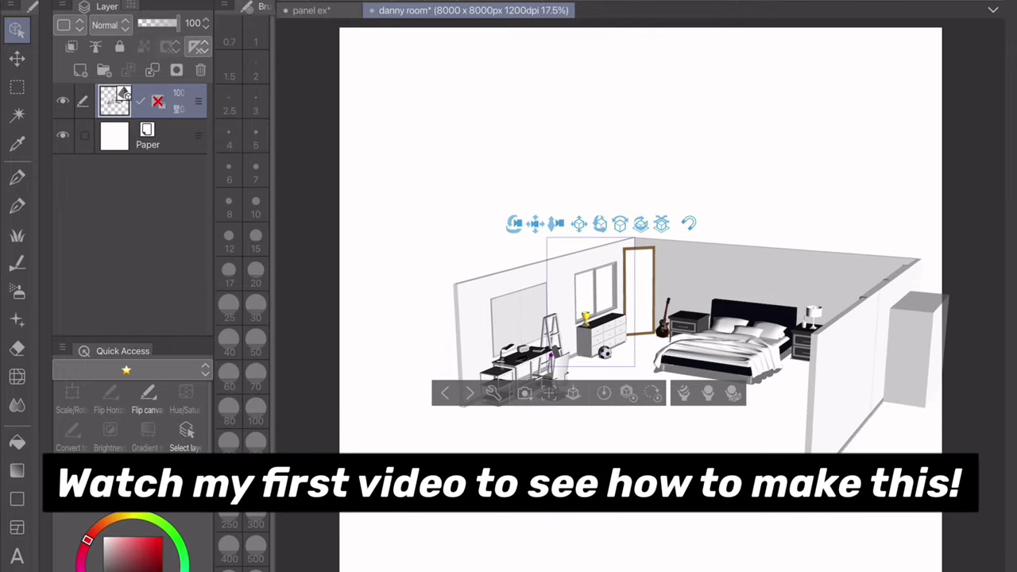
# - Register the 3D room layer as an image material named Danny room in the vid folder
pyautogui.click(159, 136)
pyautogui.click(167, 100)
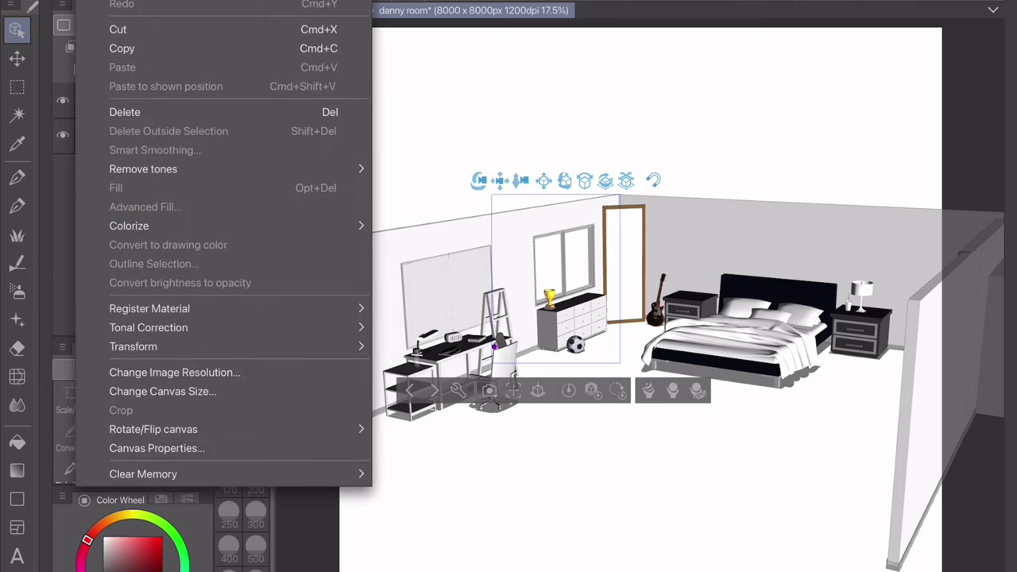
pyautogui.click(149, 309)
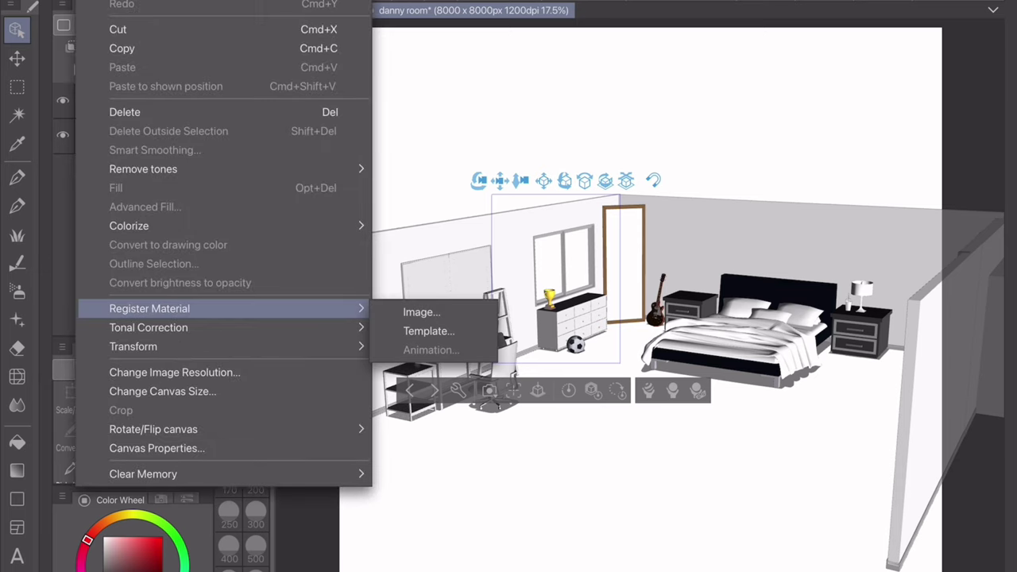
pyautogui.click(421, 312)
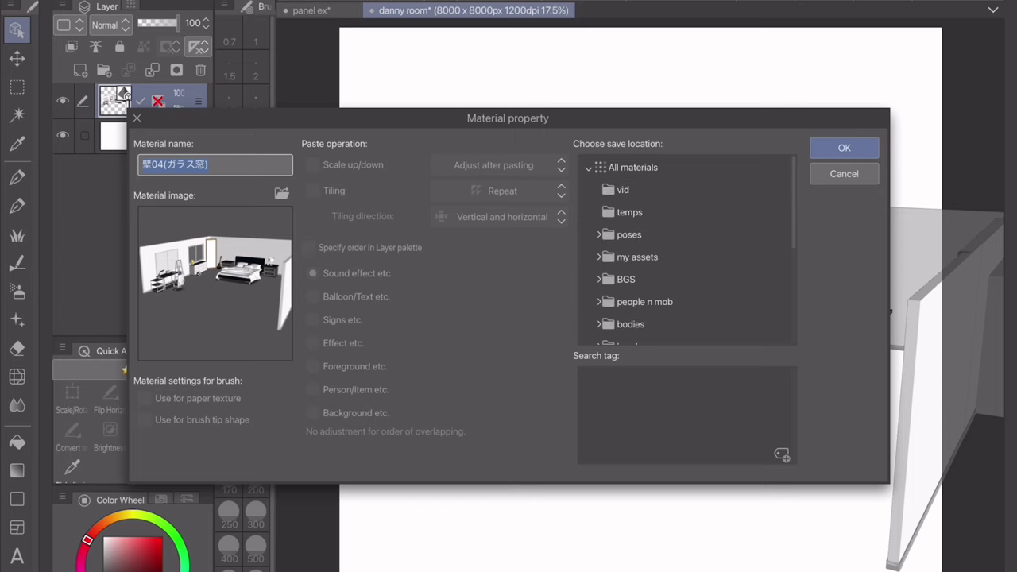
pyautogui.click(623, 189)
pyautogui.click(844, 148)
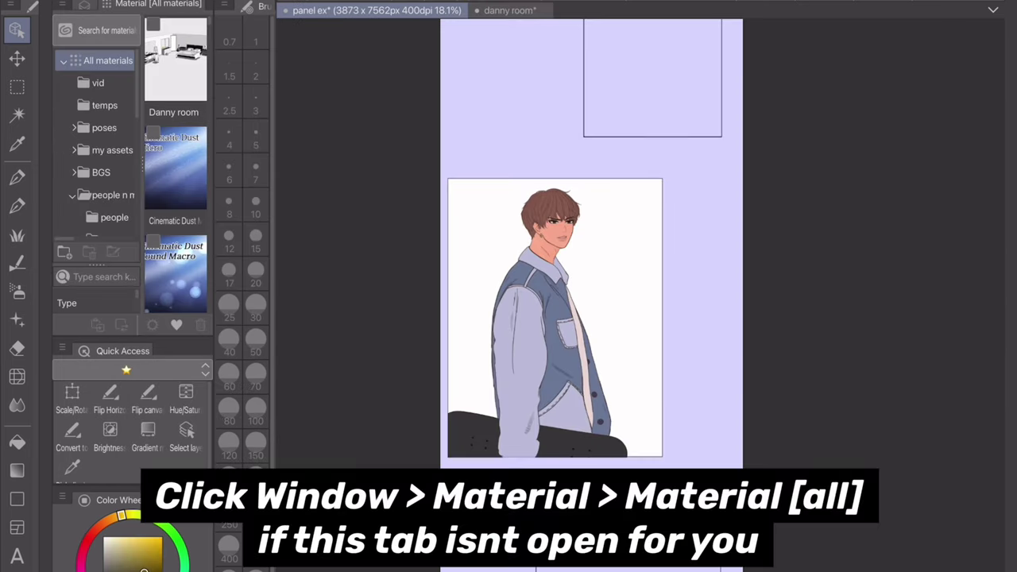
# - Place the Danny room material in the skateboard character's frame and adjust its camera view so the window and tall frame sit behind him
pyautogui.moveTo(175, 60); pyautogui.dragTo(497, 326)
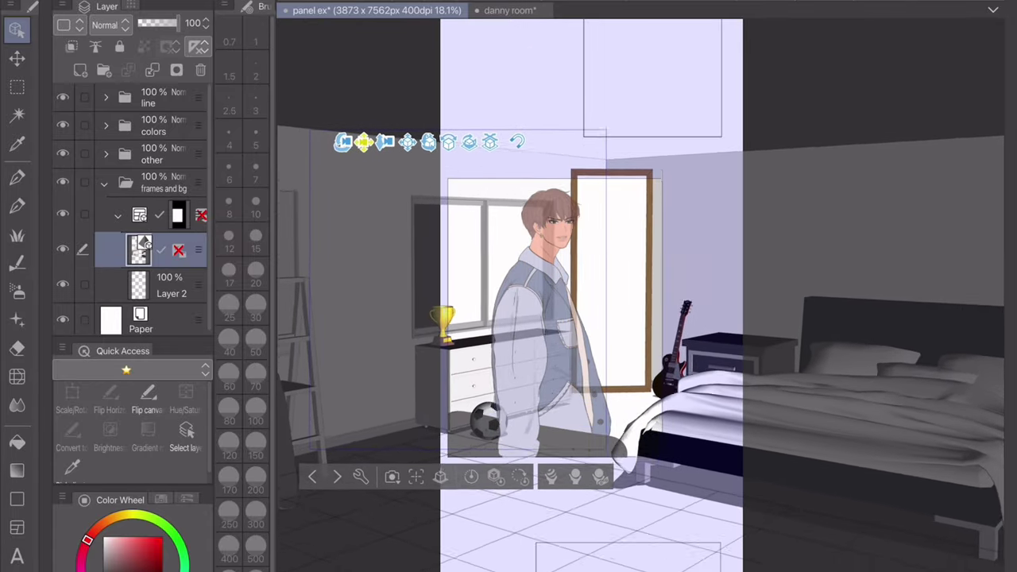
pyautogui.click(170, 286)
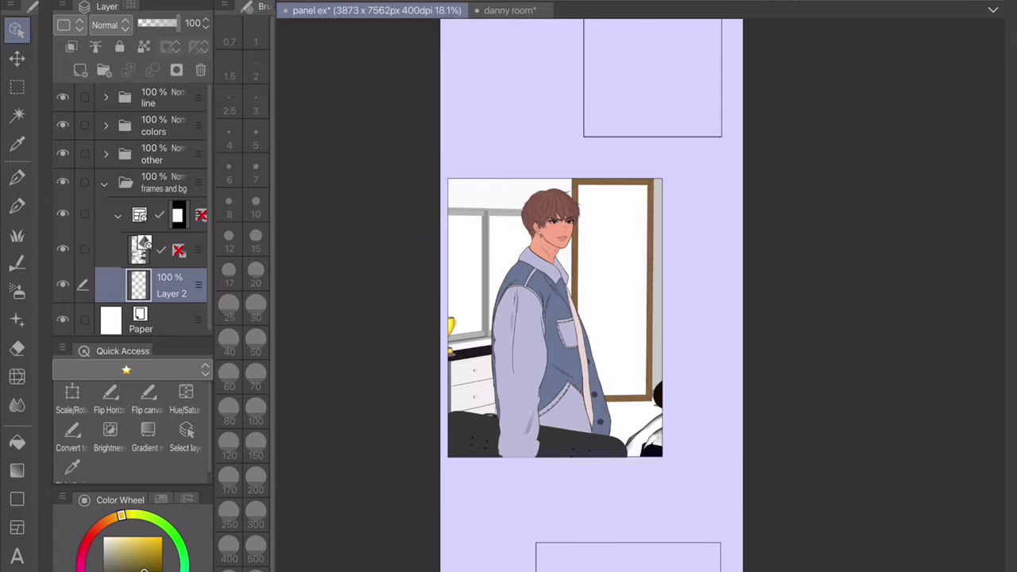
pyautogui.click(139, 248)
pyautogui.click(170, 286)
pyautogui.click(140, 248)
pyautogui.moveTo(556, 318); pyautogui.dragTo(620, 334)
# - Delete Layer 2 beneath the 3D room layer in the character's frame
pyautogui.click(170, 286)
pyautogui.click(140, 249)
pyautogui.click(170, 286)
pyautogui.scroll(3, 584, 302)
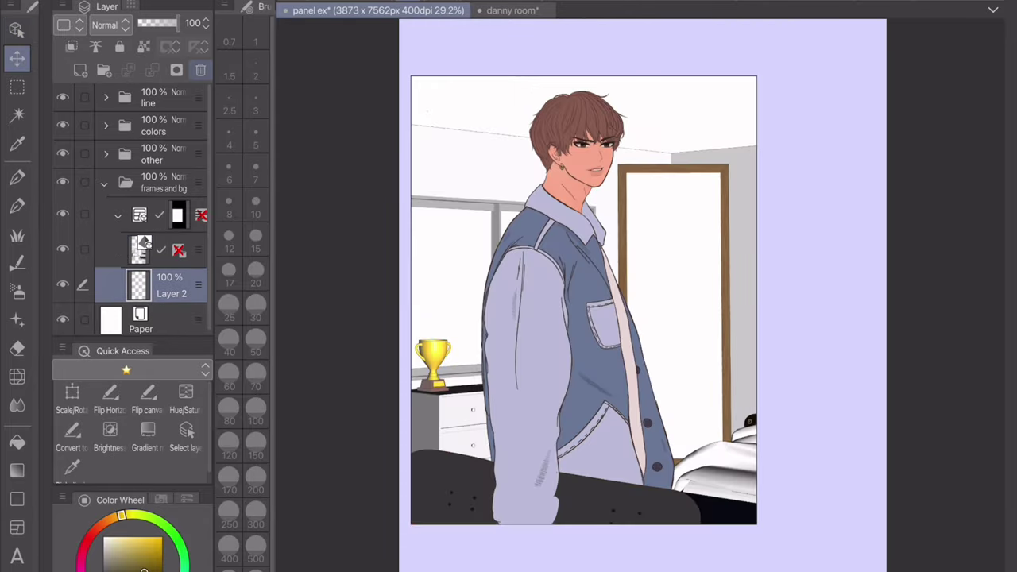
pyautogui.click(200, 70)
pyautogui.scroll(2, 598, 246)
pyautogui.scroll(-2, 581, 294)
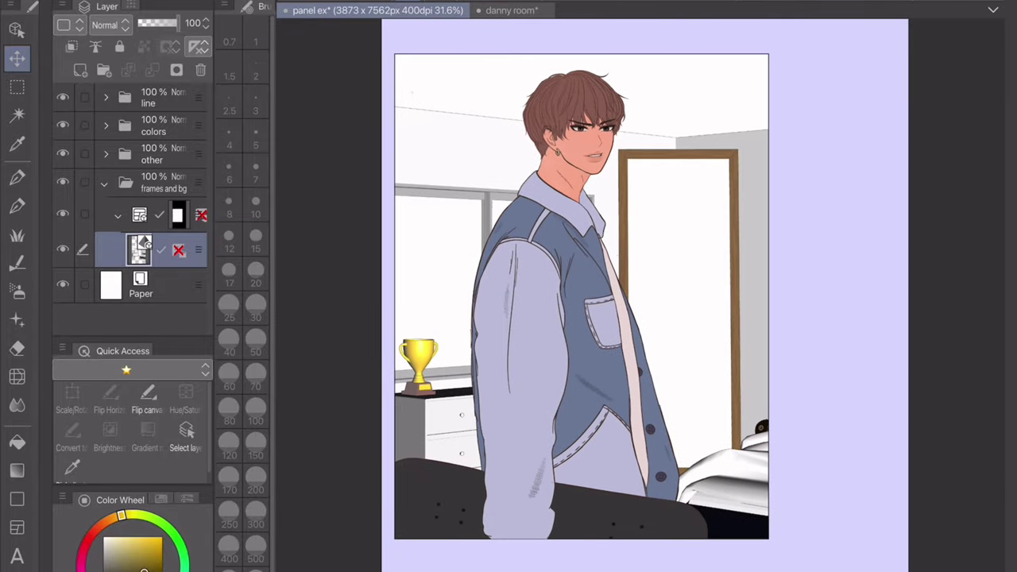
# - Convert the 3D room layer to lines and tones on raster layers, adjusting the texture line posterization with the preview enabled
pyautogui.click(318, 276)
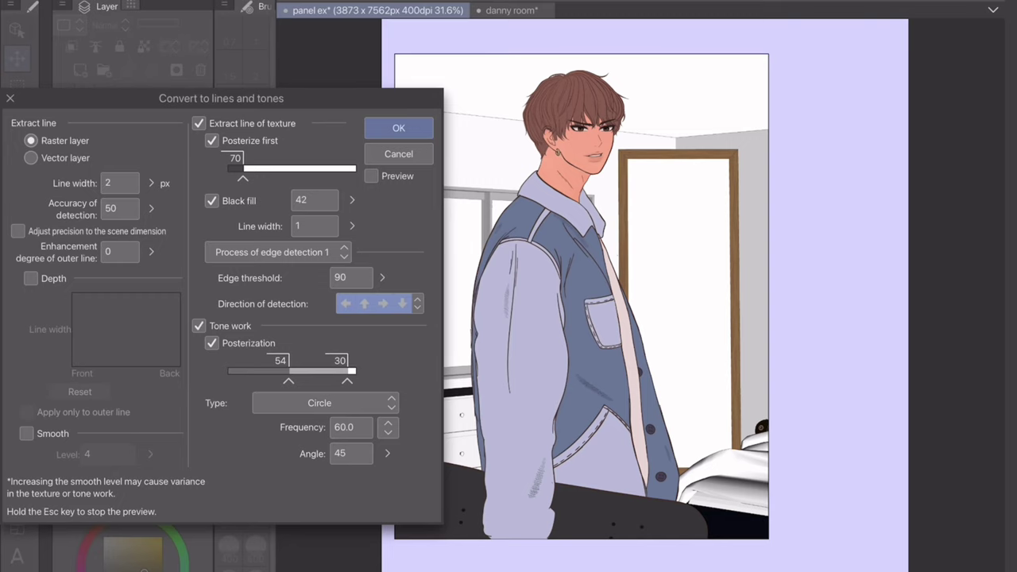
pyautogui.click(371, 175)
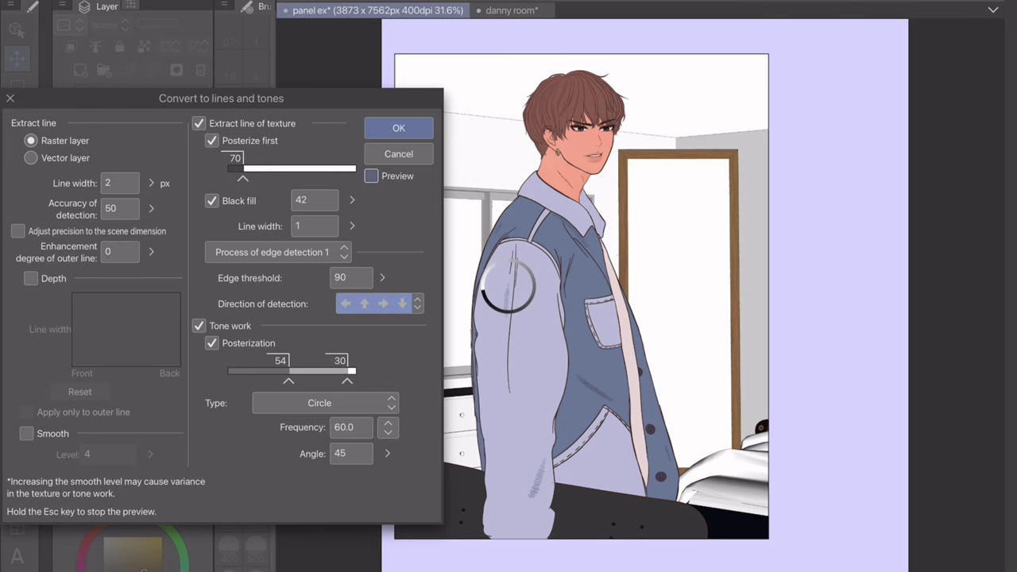
pyautogui.moveTo(262, 98); pyautogui.dragTo(199, 130)
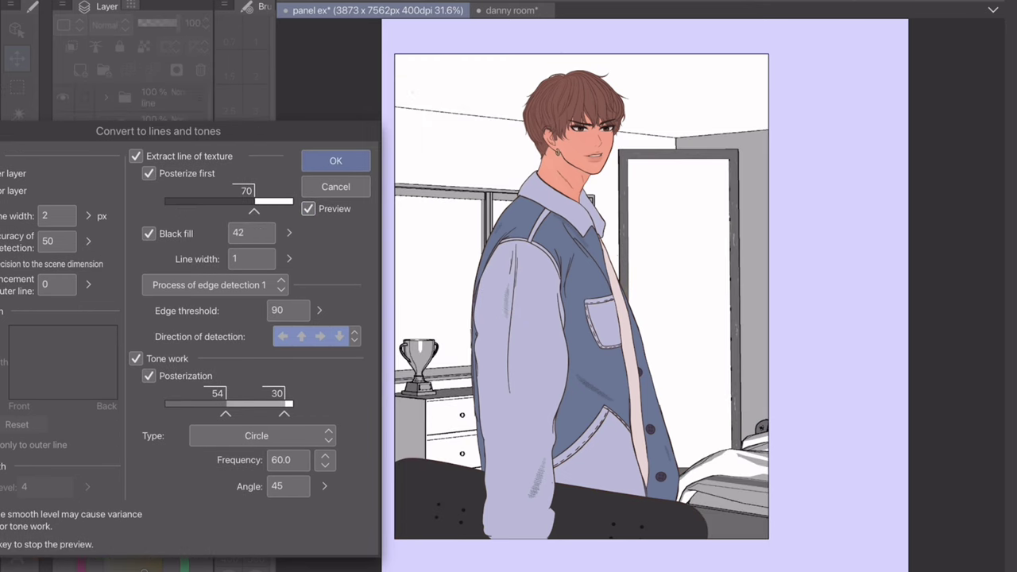
pyautogui.moveTo(254, 212); pyautogui.dragTo(221, 211)
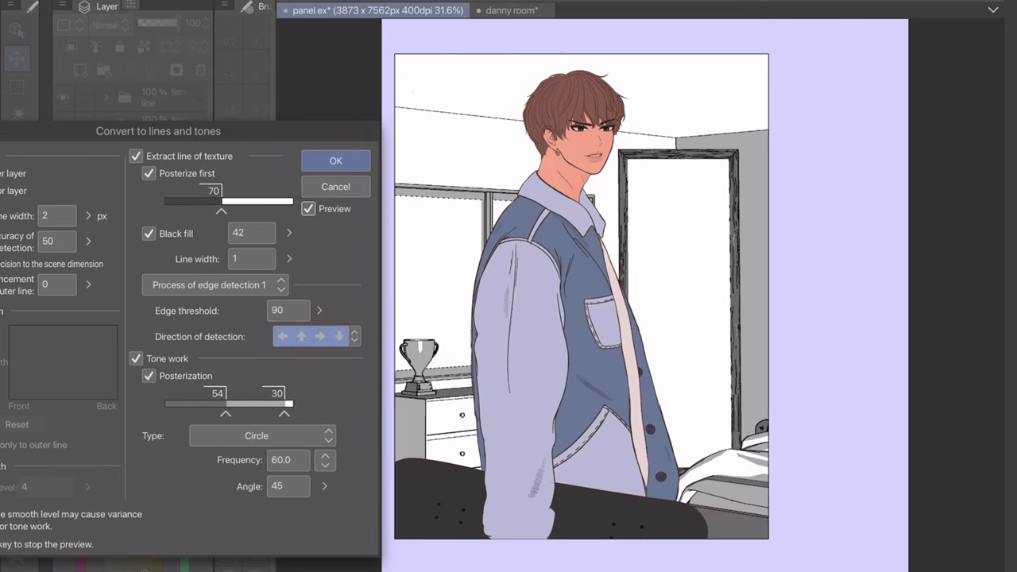
pyautogui.scroll(5, 826, 98)
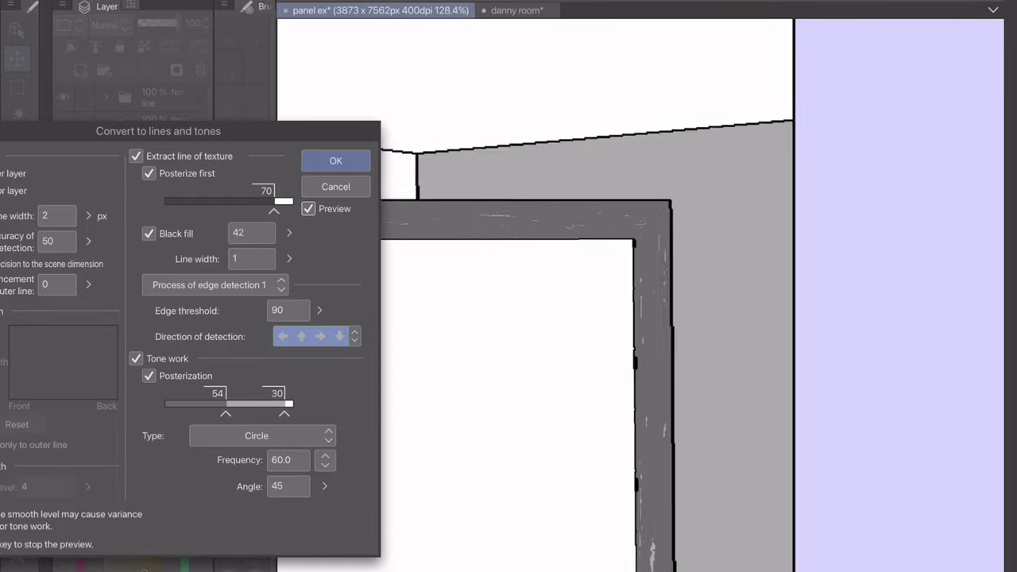
pyautogui.scroll(-4, 826, 97)
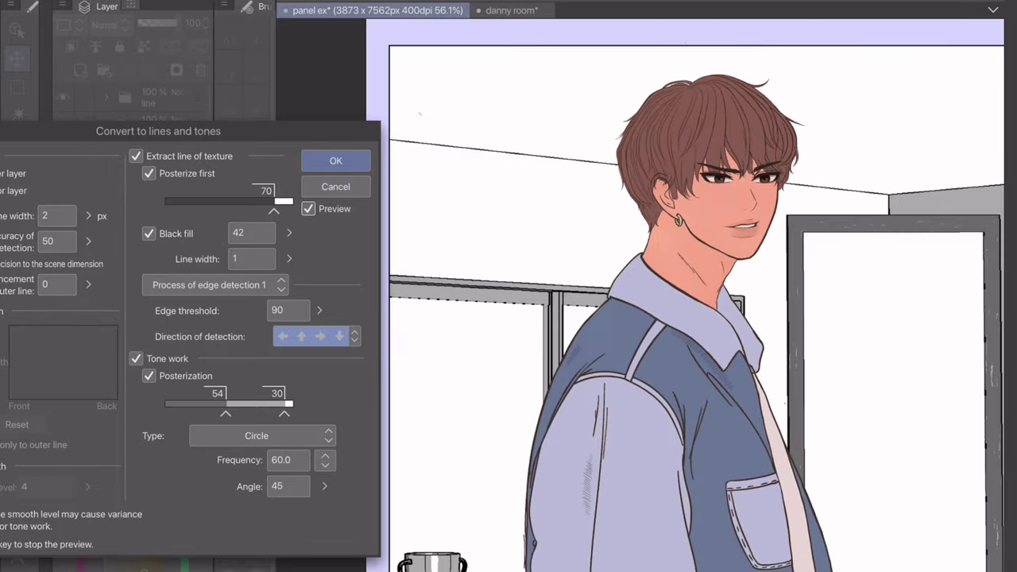
pyautogui.scroll(-3, 698, 294)
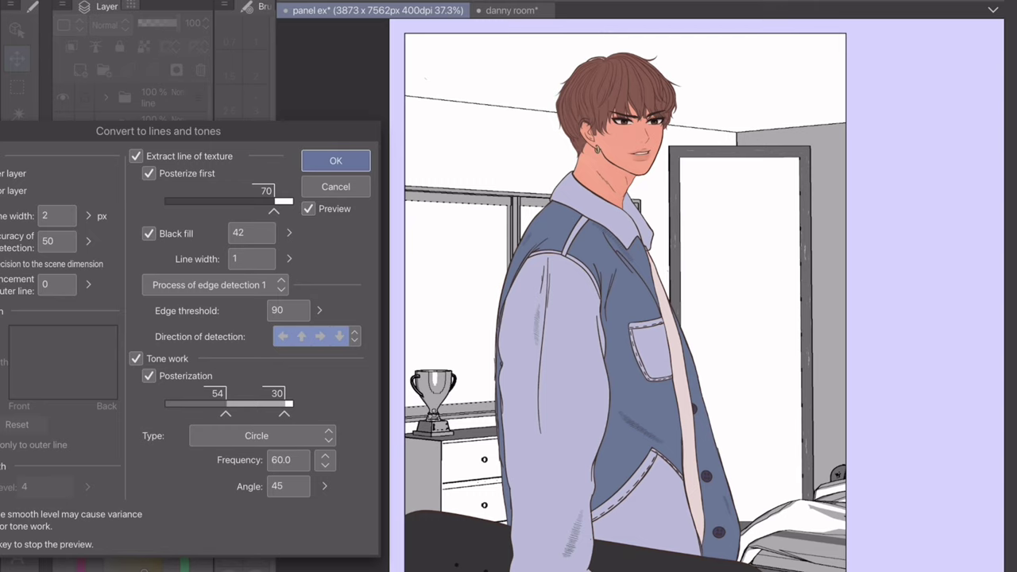
pyautogui.press('Return')
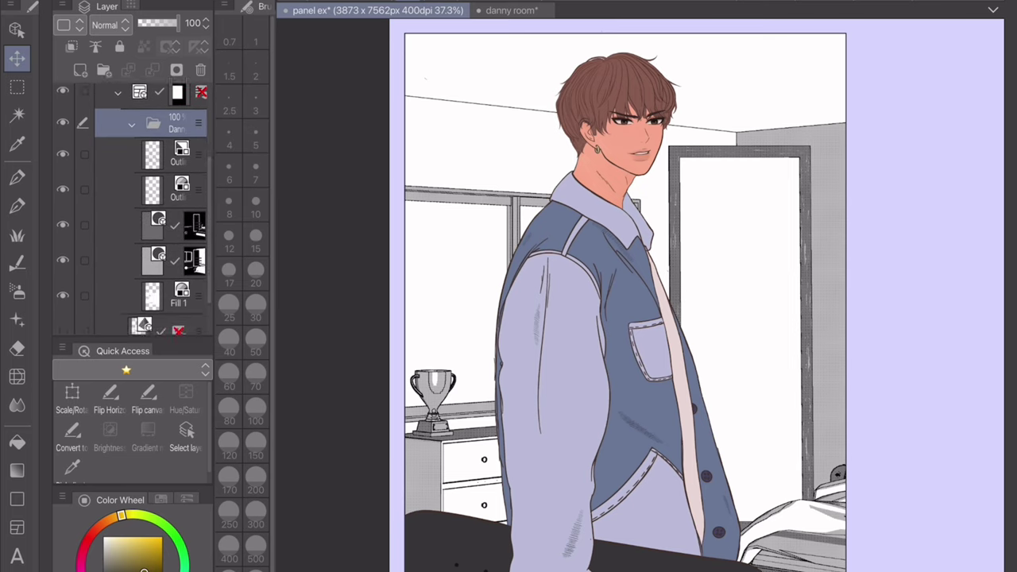
# - Merge the two outline layers and convert the merged one to a raster layer with the Color expression color
pyautogui.click(171, 153)
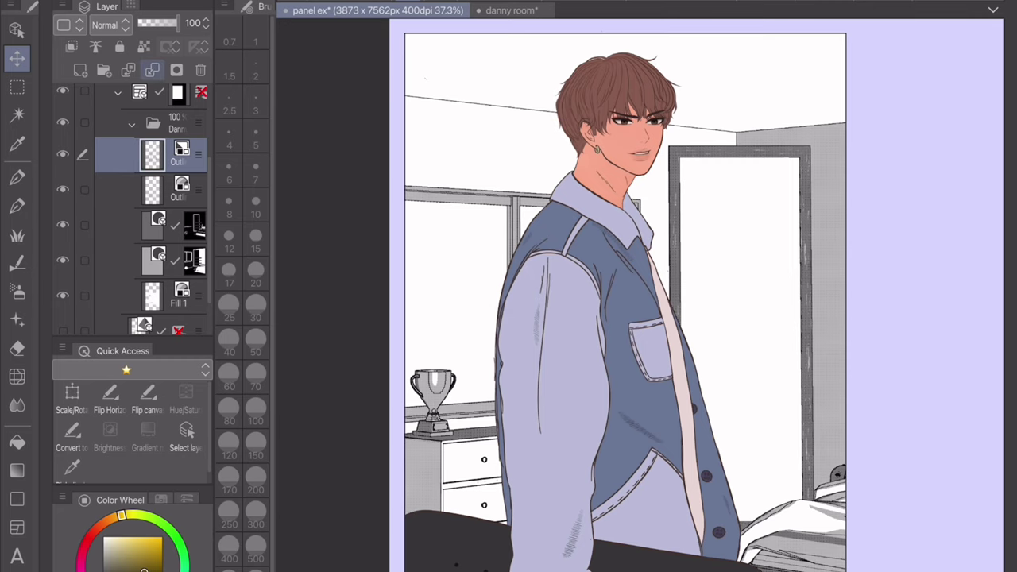
pyautogui.press('Delete')
pyautogui.rightClick(188, 154)
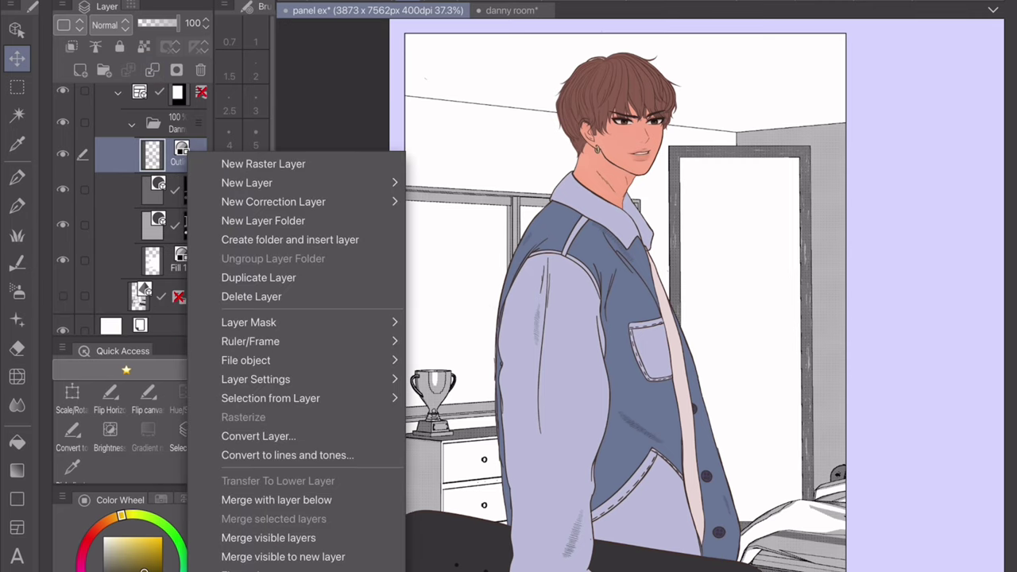
pyautogui.click(259, 437)
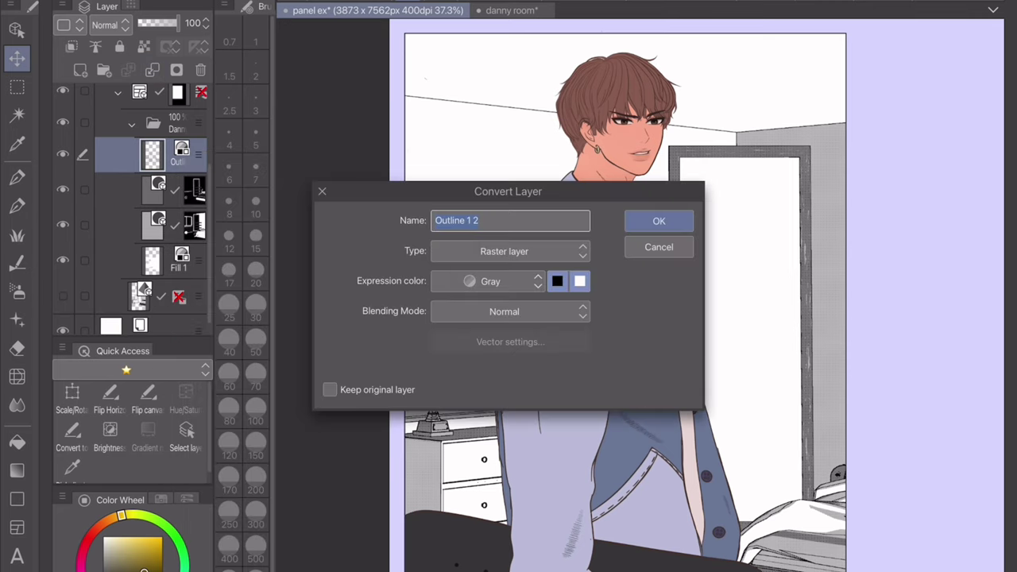
pyautogui.click(504, 251)
pyautogui.click(469, 272)
pyautogui.click(488, 281)
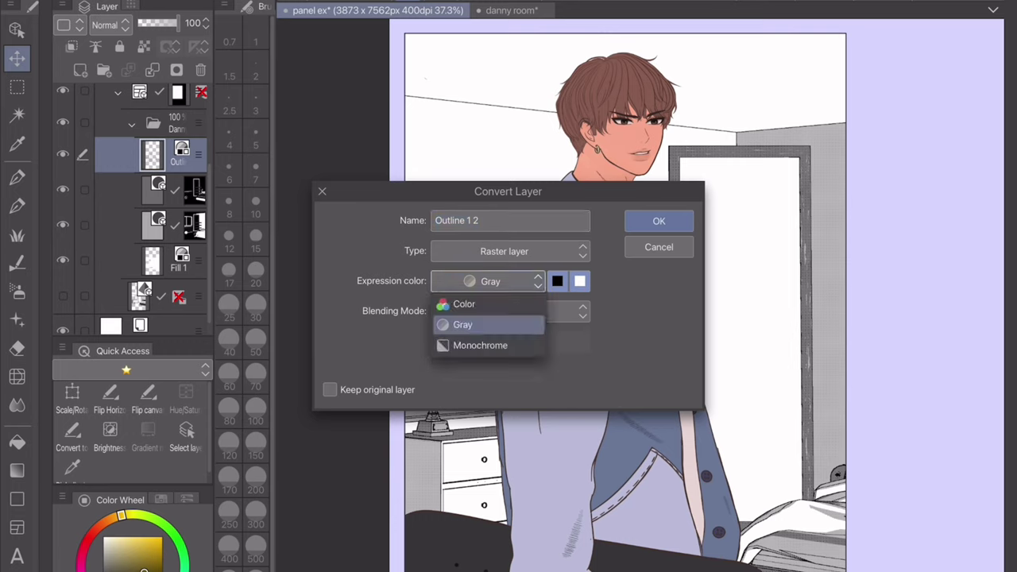
pyautogui.click(464, 304)
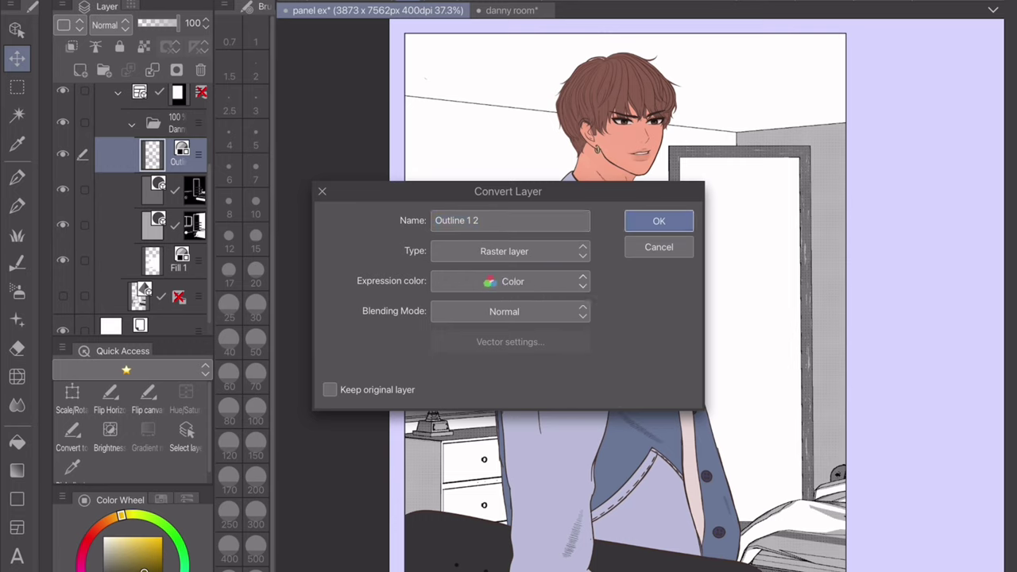
pyautogui.click(659, 221)
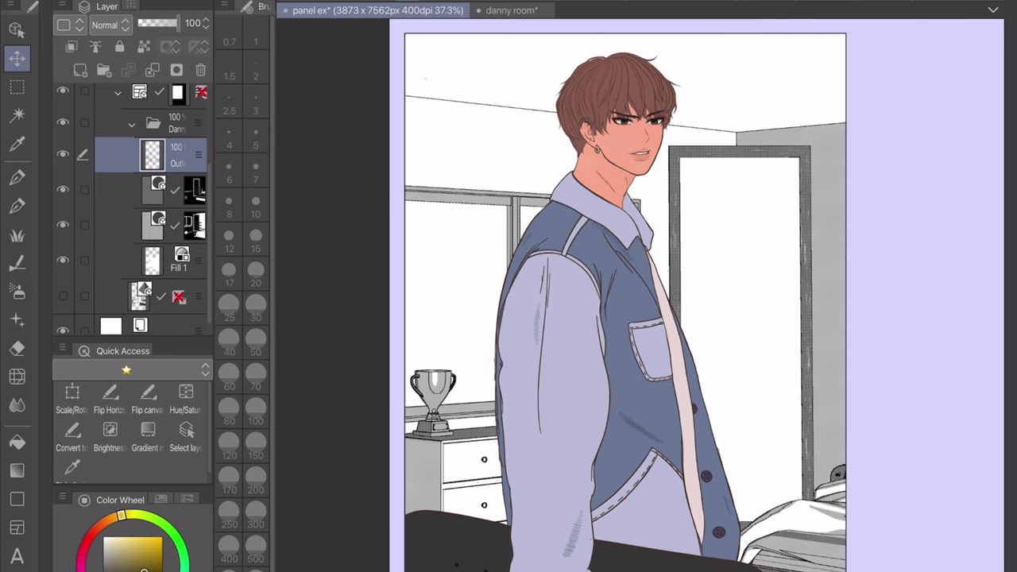
# - Delete the two gray tone layers and the Fill 1 layer from the converted room folder
pyautogui.click(119, 189)
pyautogui.keyDown('shift'); pyautogui.click(119, 224); pyautogui.keyUp('shift')
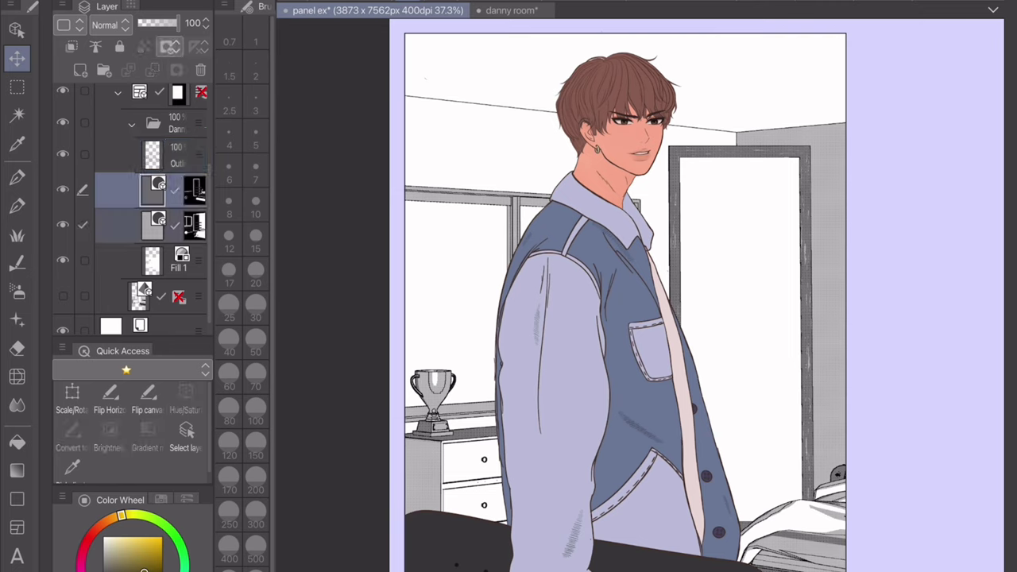
pyautogui.click(200, 70)
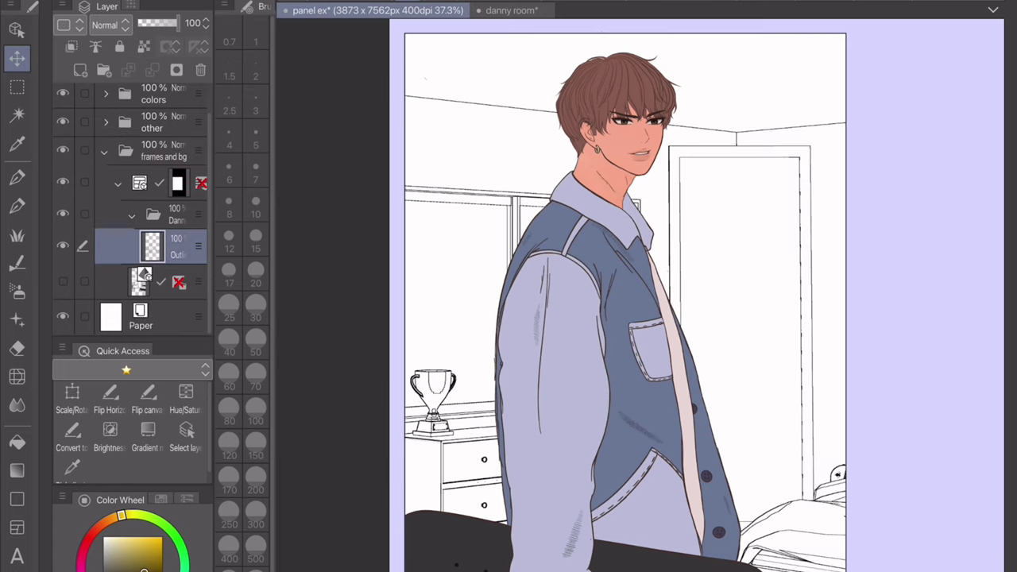
# - Apply the Smoothing blur filter to the room's outline layer and check the line quality up close
pyautogui.hotkey('alt', 'i')
pyautogui.press('Right')
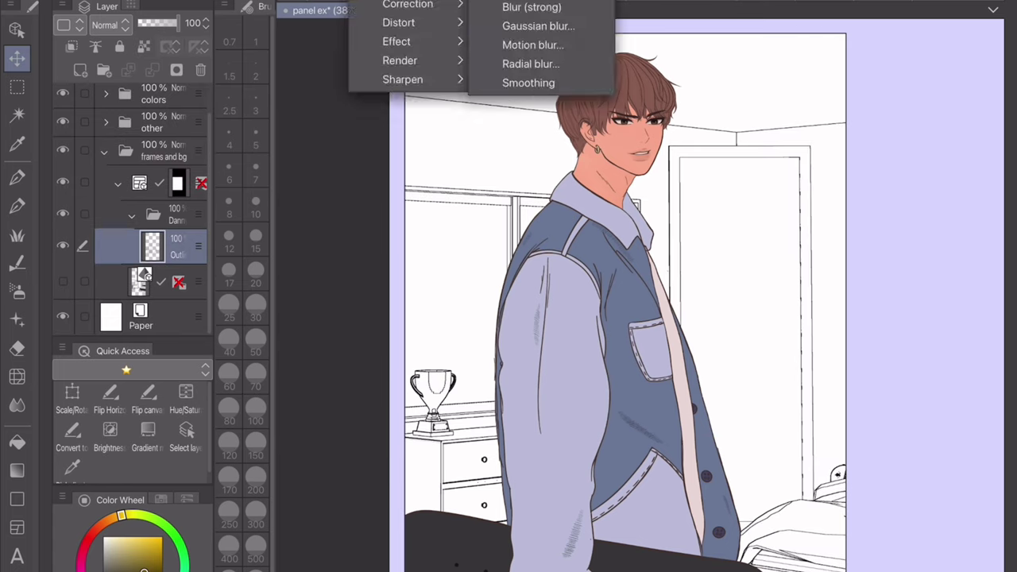
pyautogui.press('Up')
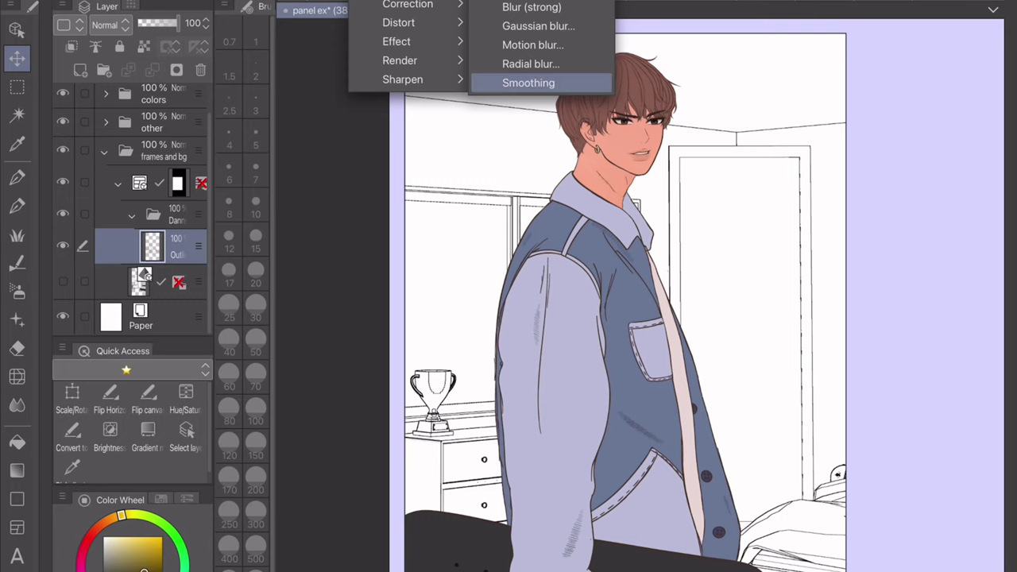
pyautogui.press('Return')
pyautogui.scroll(5, 870, 129)
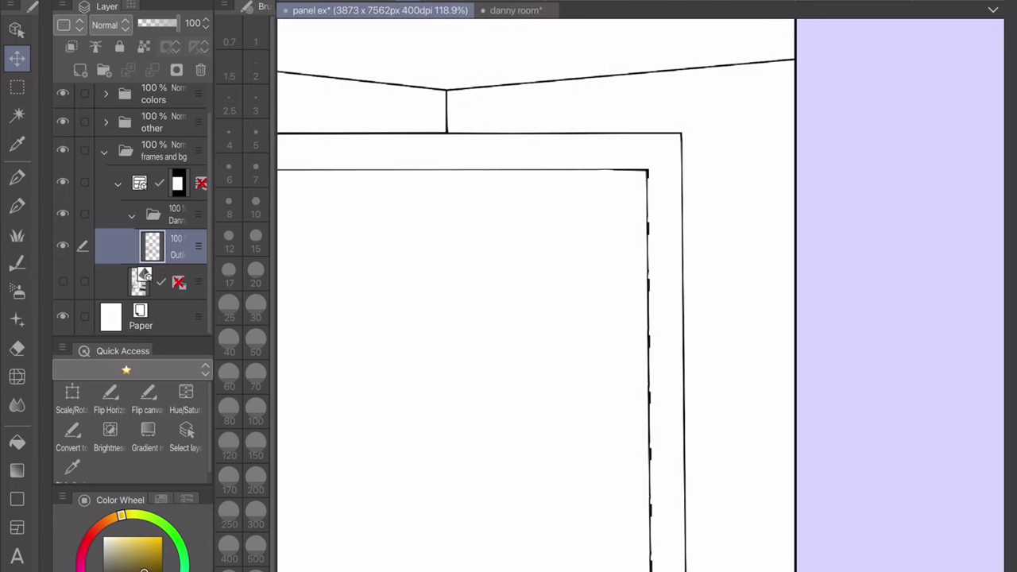
pyautogui.scroll(4, 702, 88)
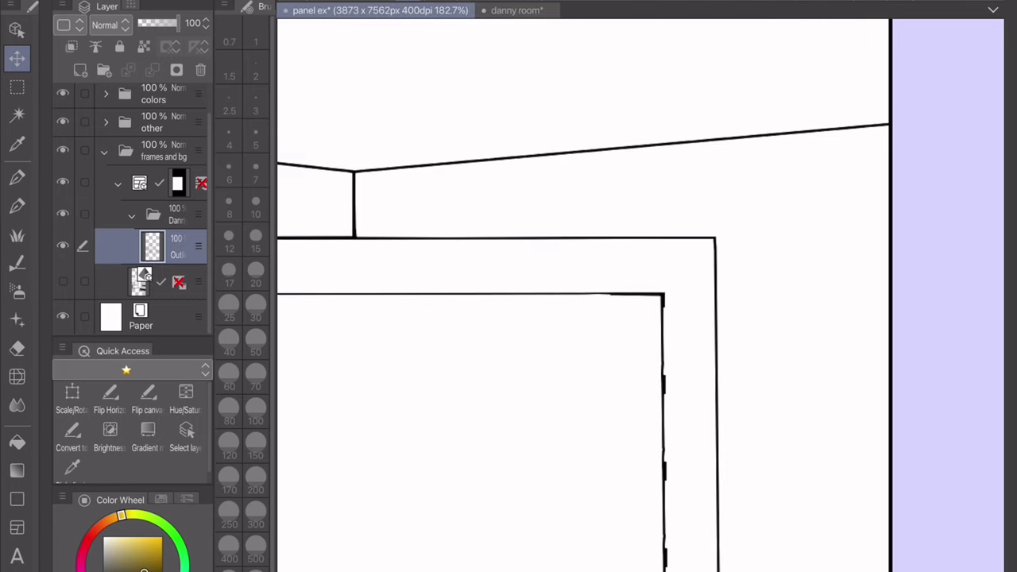
pyautogui.scroll(-6, 641, 294)
pyautogui.scroll(6, 640, 294)
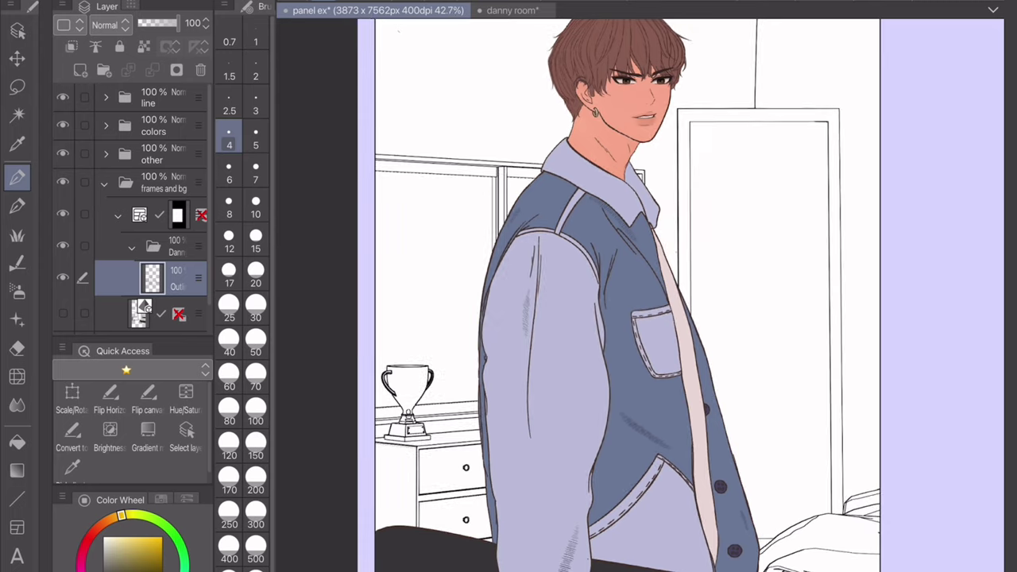
pyautogui.scroll(-3, 620, 302)
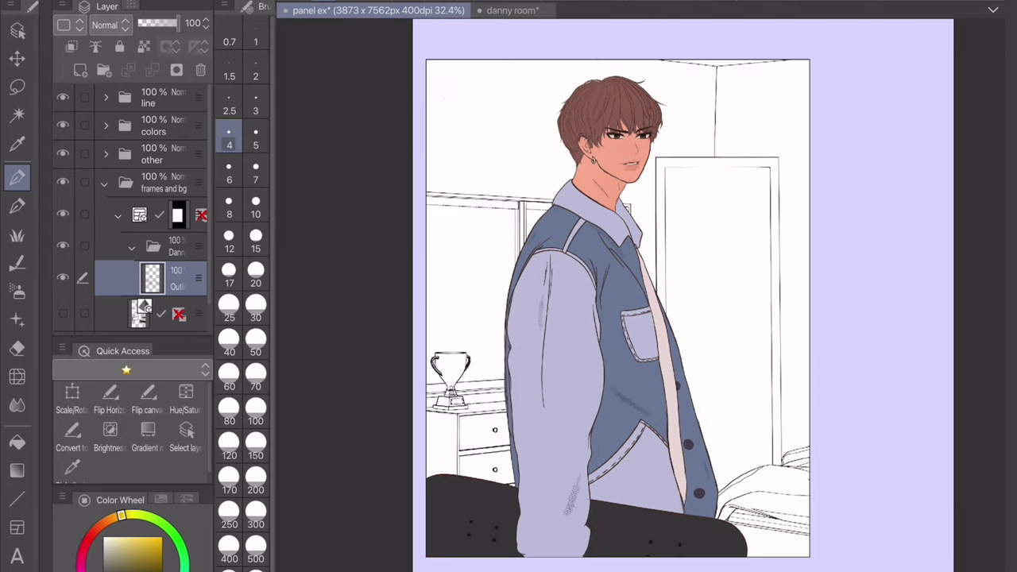
pyautogui.scroll(2, 620, 302)
pyautogui.scroll(-1, 619, 302)
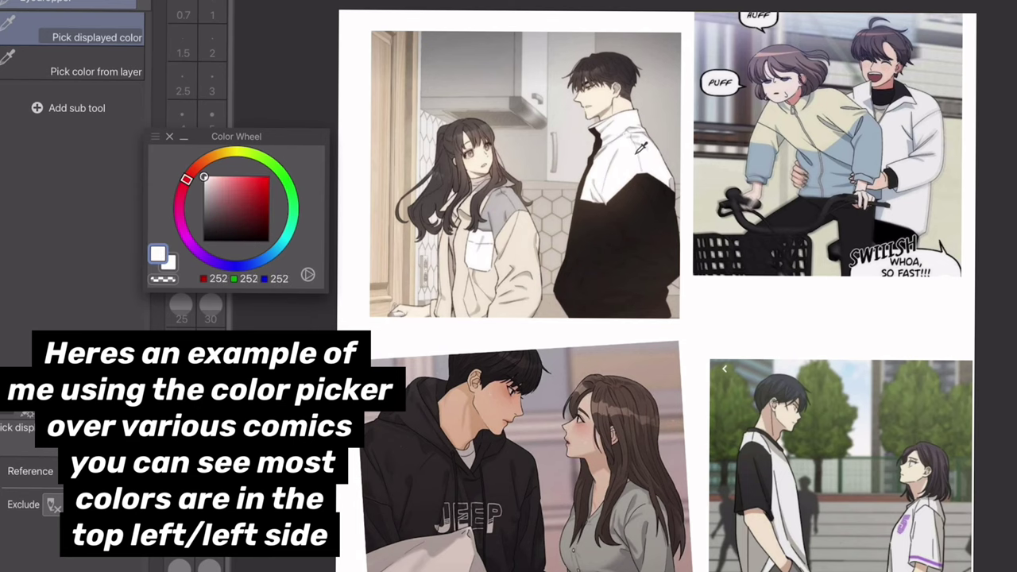
# - Sample displayed colors from the reference comic panels with the eyedropper
pyautogui.click(547, 243)
pyautogui.click(549, 241)
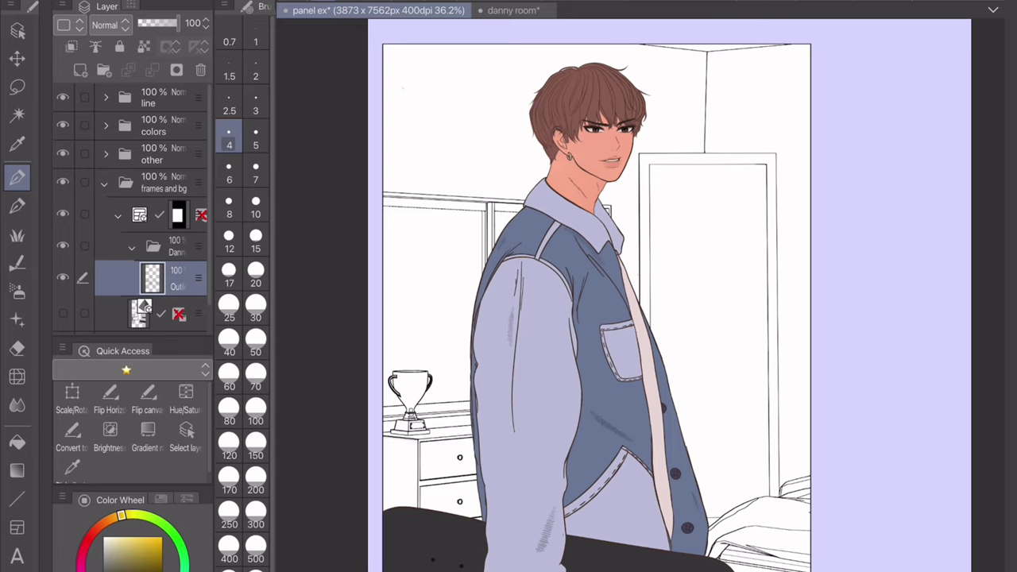
# - Fill the walls beige and the tall frame brown on a new layer with Refer other layers, placing that layer below the outline
pyautogui.press('g')
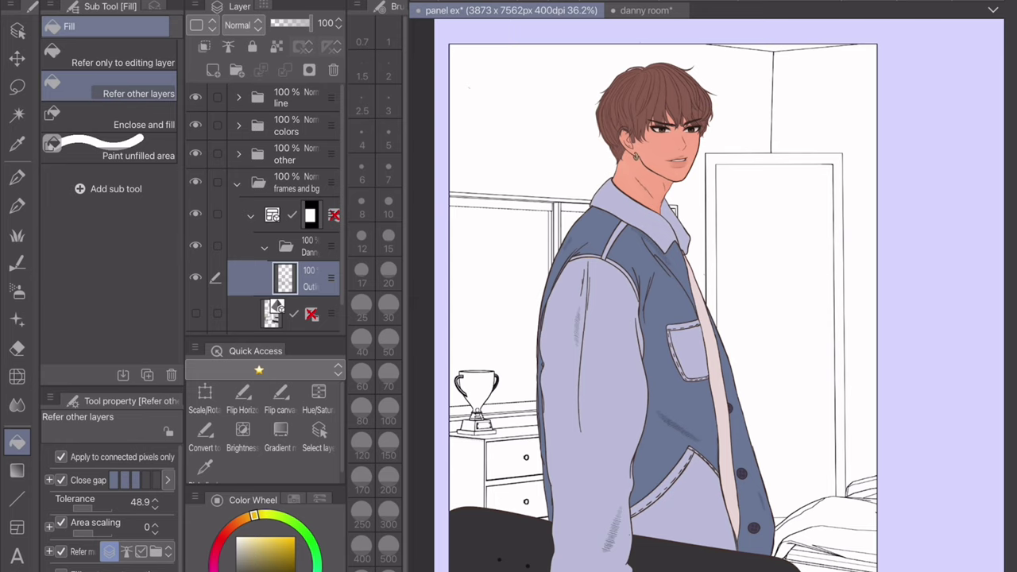
pyautogui.click(123, 62)
pyautogui.click(124, 93)
pyautogui.hotkey('ctrl', 'shift', 'n')
pyautogui.scroll(-2, 707, 294)
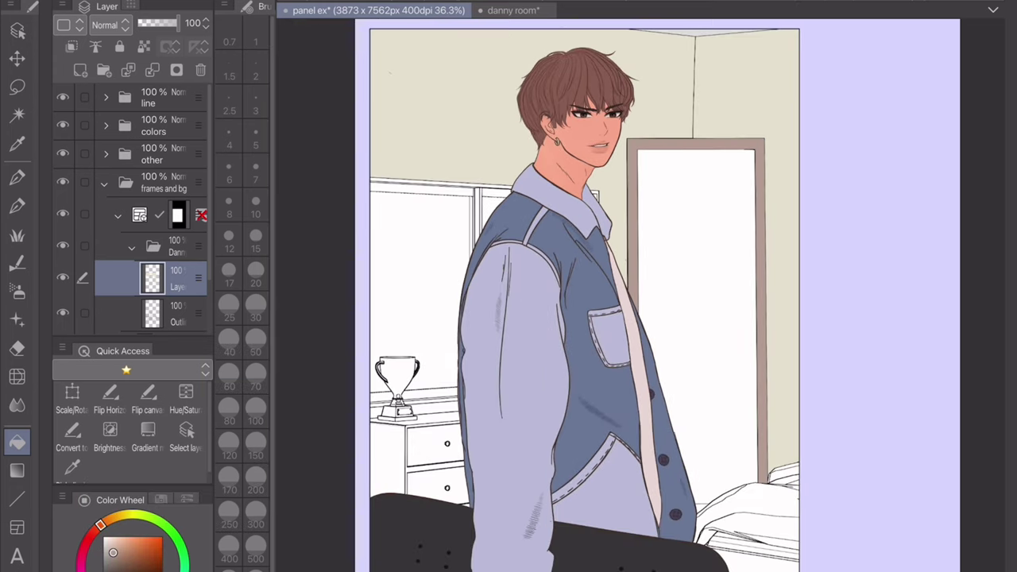
pyautogui.moveTo(151, 277); pyautogui.dragTo(151, 318)
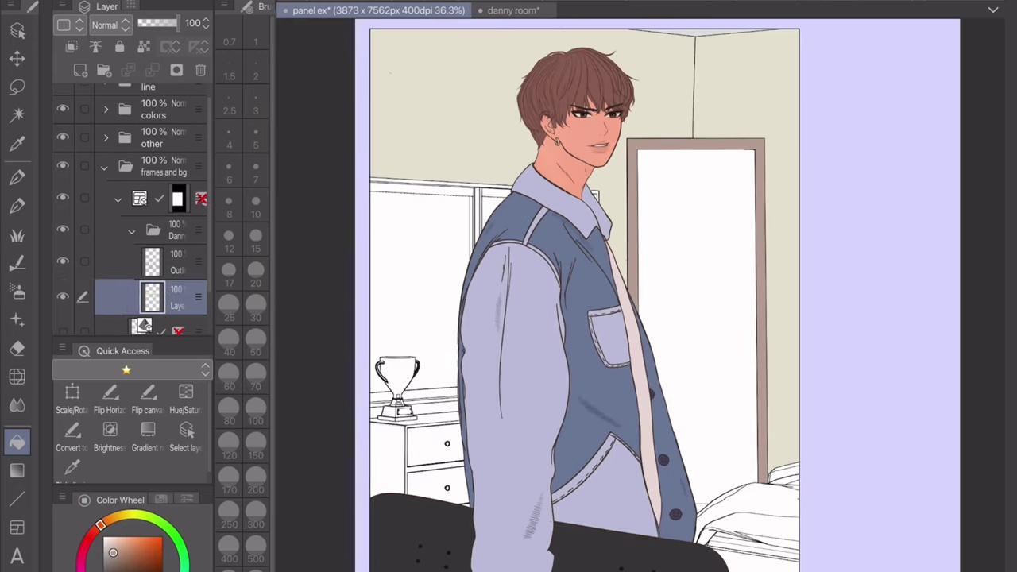
pyautogui.click(125, 515)
pyautogui.click(119, 550)
pyautogui.click(397, 372)
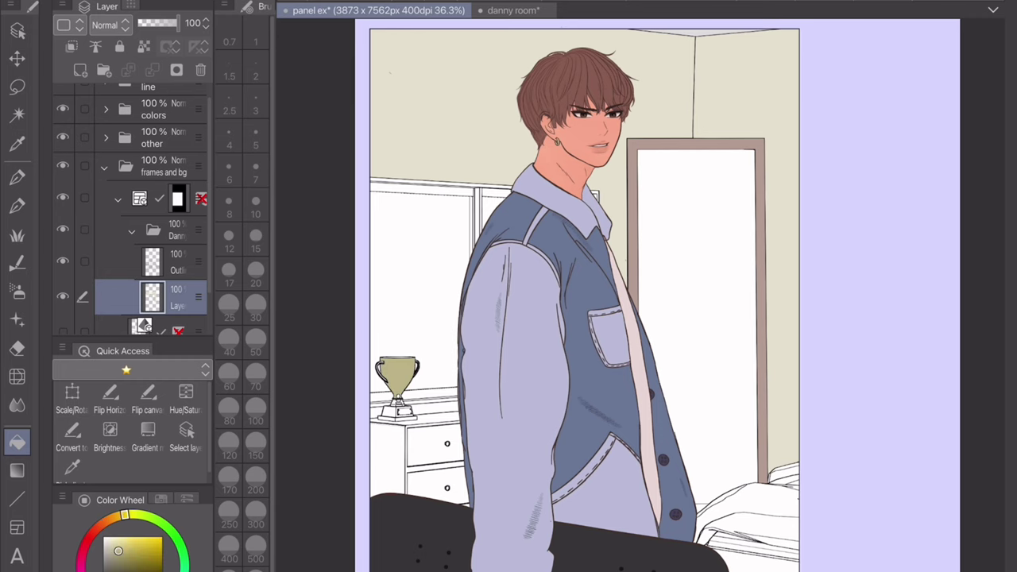
pyautogui.scroll(5, 398, 373)
pyautogui.hotkey('ctrl', 'z')
pyautogui.click(409, 318)
pyautogui.click(119, 548)
pyautogui.click(410, 318)
pyautogui.hotkey('ctrl', 'z')
# - Choose a tan color and fill the trophy's cup, handle and stem with it
pyautogui.click(125, 548)
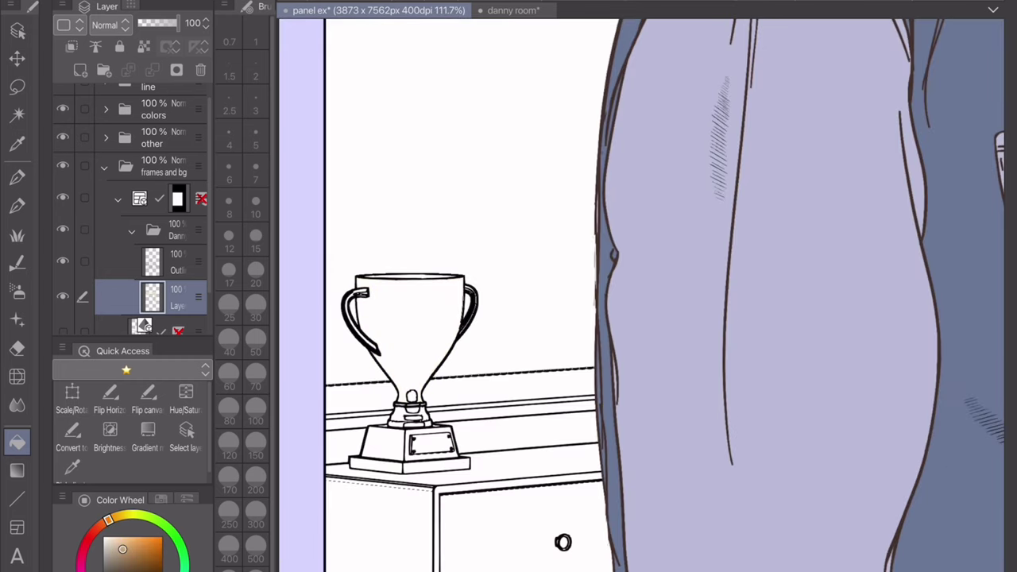
pyautogui.click(410, 334)
pyautogui.scroll(2, 328, 312)
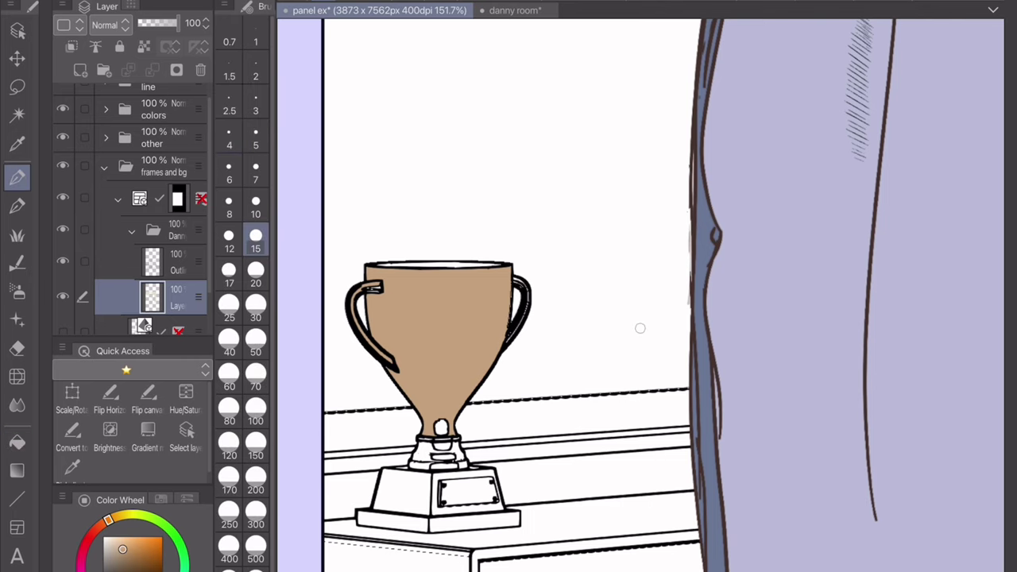
pyautogui.click(429, 457)
pyautogui.click(459, 457)
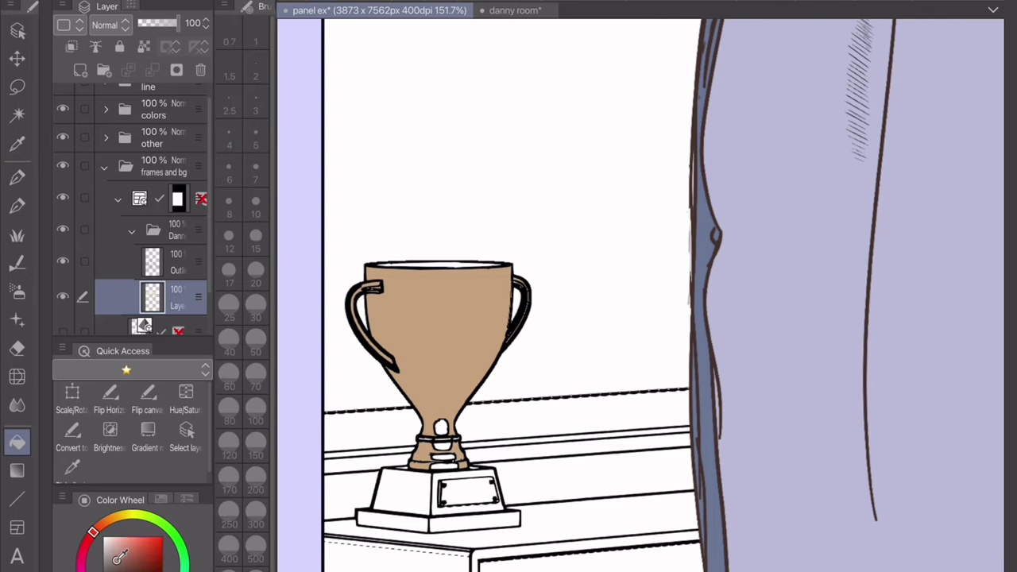
# - Fill the trophy's pedestal and its nameplate with muted dark browns
pyautogui.click(116, 566)
pyautogui.click(397, 501)
pyautogui.click(111, 566)
pyautogui.click(469, 493)
pyautogui.click(437, 522)
# - Fill the trophy's inner rim and the small unfilled parts of its stem with brown
pyautogui.click(443, 447)
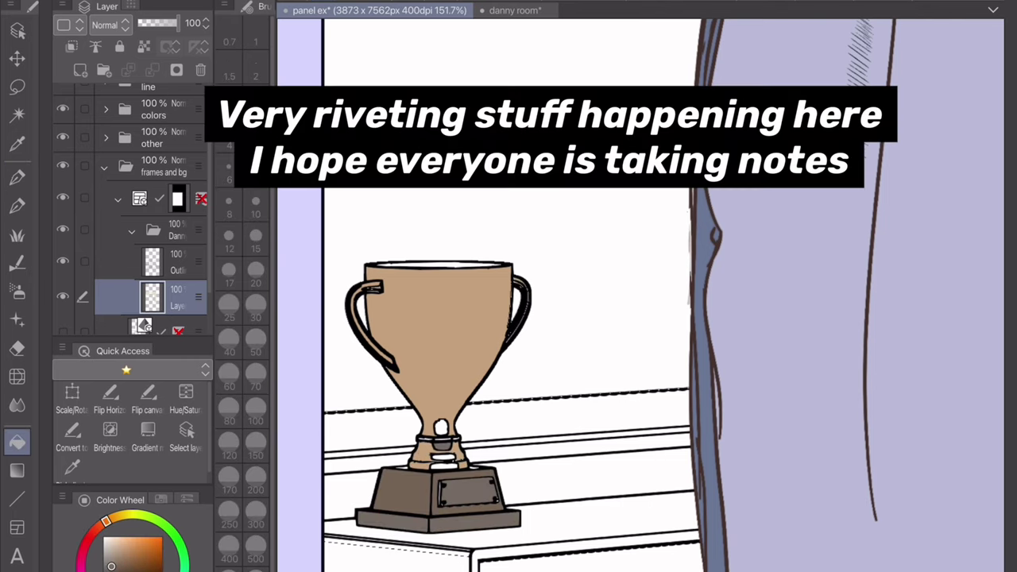
pyautogui.click(437, 265)
pyautogui.click(441, 428)
pyautogui.click(445, 466)
pyautogui.click(445, 457)
# - Fill the dresser's drawer fronts and top light tan and its side panel a darker brown
pyautogui.scroll(-5, 508, 318)
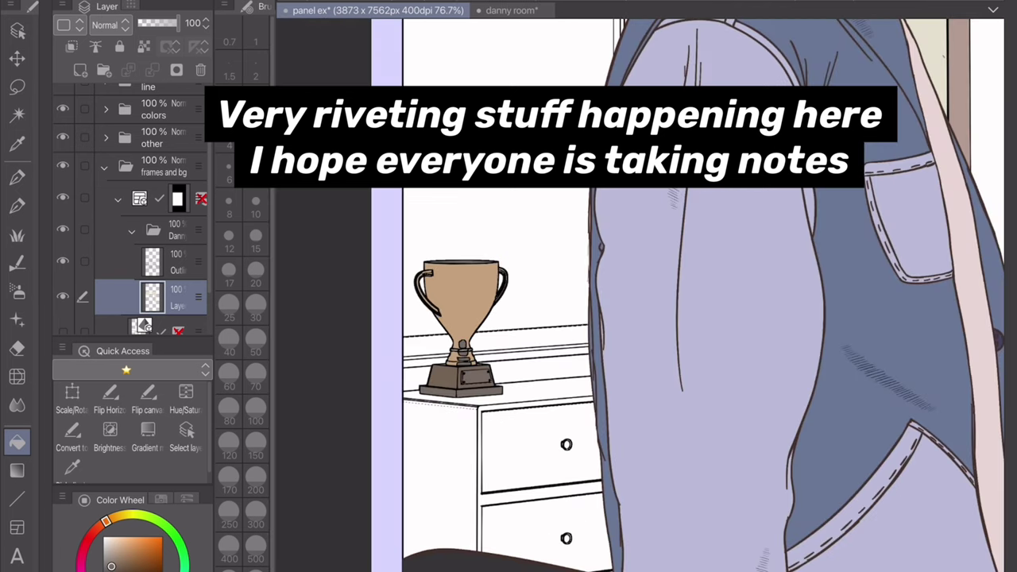
pyautogui.click(119, 547)
pyautogui.click(508, 417)
pyautogui.click(508, 481)
pyautogui.click(435, 441)
pyautogui.click(477, 370)
pyautogui.click(109, 552)
pyautogui.click(436, 441)
pyautogui.click(509, 417)
pyautogui.click(537, 415)
pyautogui.hotkey('ctrl', 'z')
pyautogui.click(509, 417)
pyautogui.scroll(-2, 619, 318)
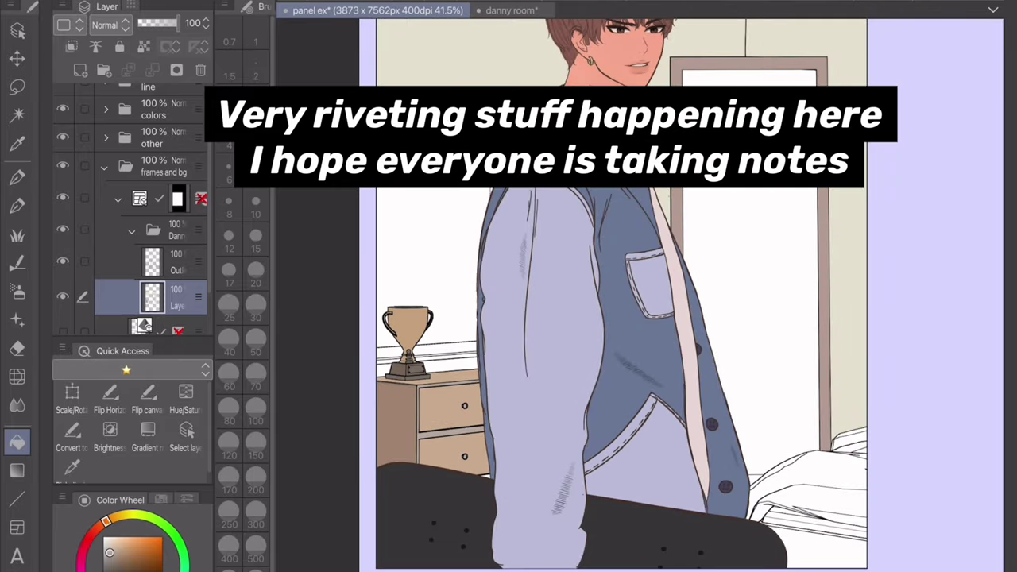
# - Choose a muted mauve gray and fill the upper part of the bed's blanket with it
pyautogui.click(80, 566)
pyautogui.click(116, 560)
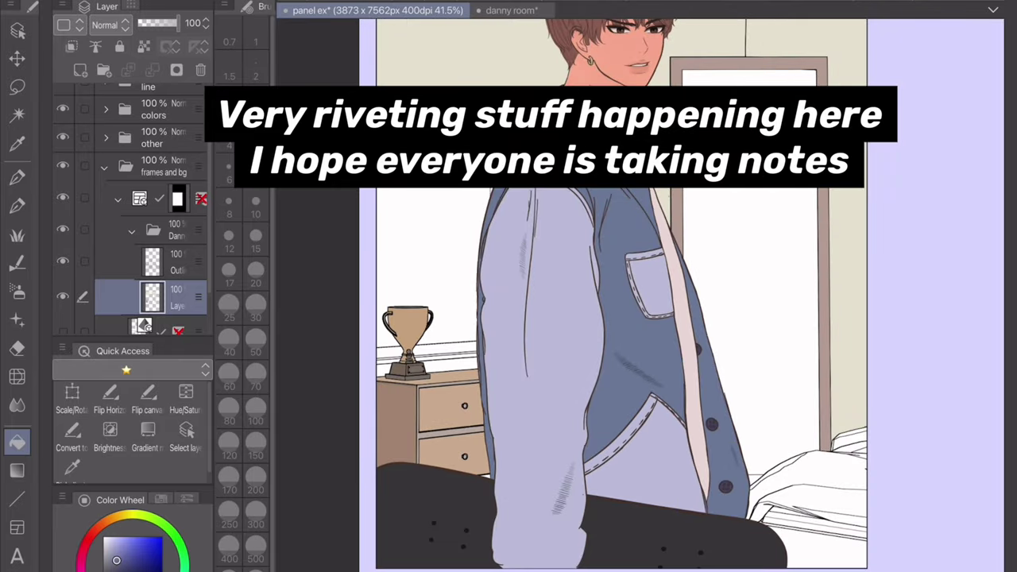
pyautogui.click(803, 469)
pyautogui.hotkey('ctrl', 'z')
pyautogui.click(802, 469)
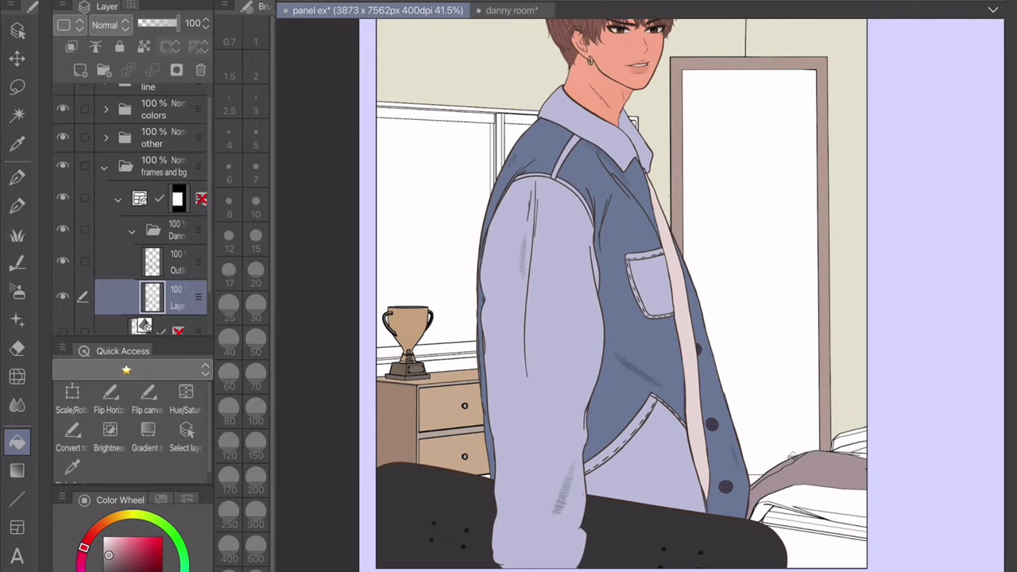
# - Fill the baseboard with the mirror frame's brown and the remaining blanket and pillow areas with mauve gray
pyautogui.click(779, 473)
pyautogui.keyDown('alt'); pyautogui.click(829, 318); pyautogui.keyUp('alt')
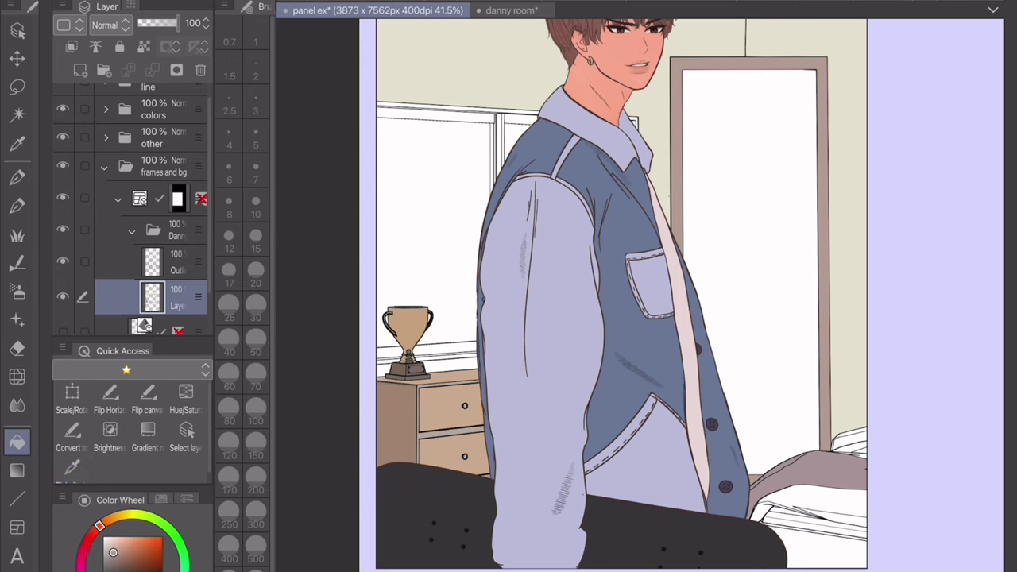
pyautogui.keyDown('alt'); pyautogui.click(755, 480); pyautogui.keyUp('alt')
pyautogui.click(811, 503)
pyautogui.click(850, 445)
# - Fill the leftover blanket fold mauve and the edge of the mattress light gray
pyautogui.scroll(3, 865, 470)
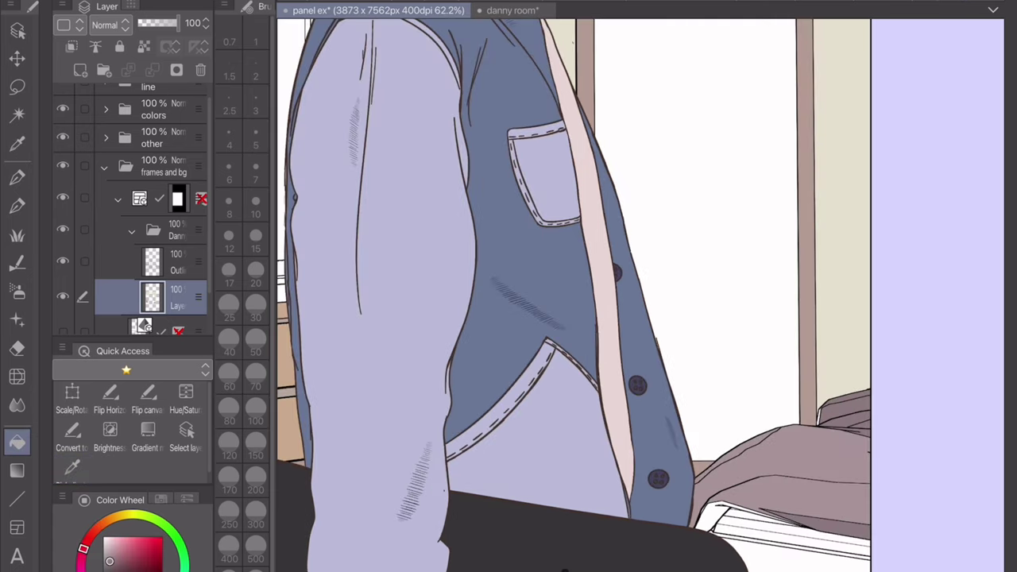
pyautogui.scroll(-3, 844, 257)
pyautogui.scroll(-2, 845, 256)
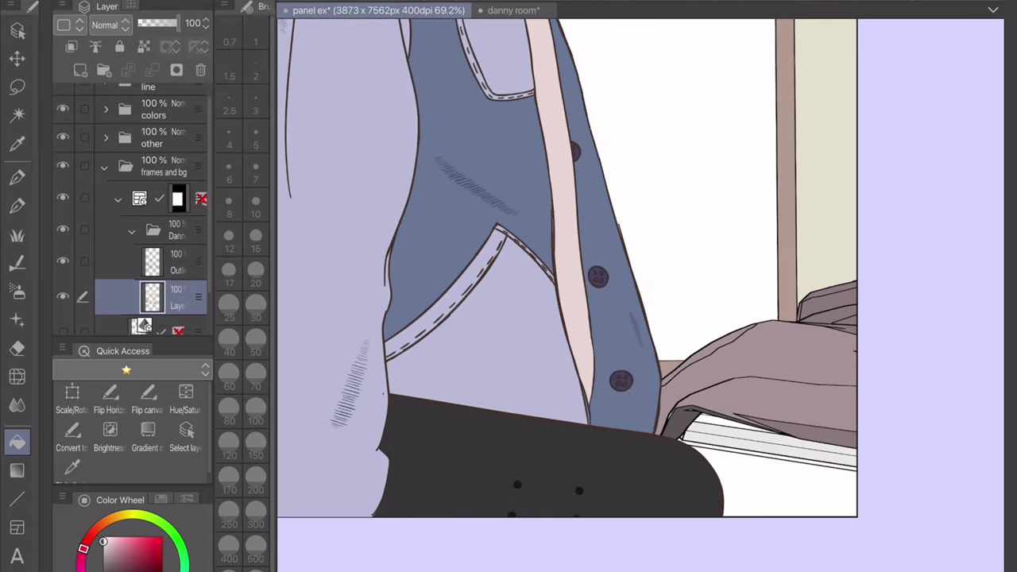
pyautogui.scroll(-3, 845, 257)
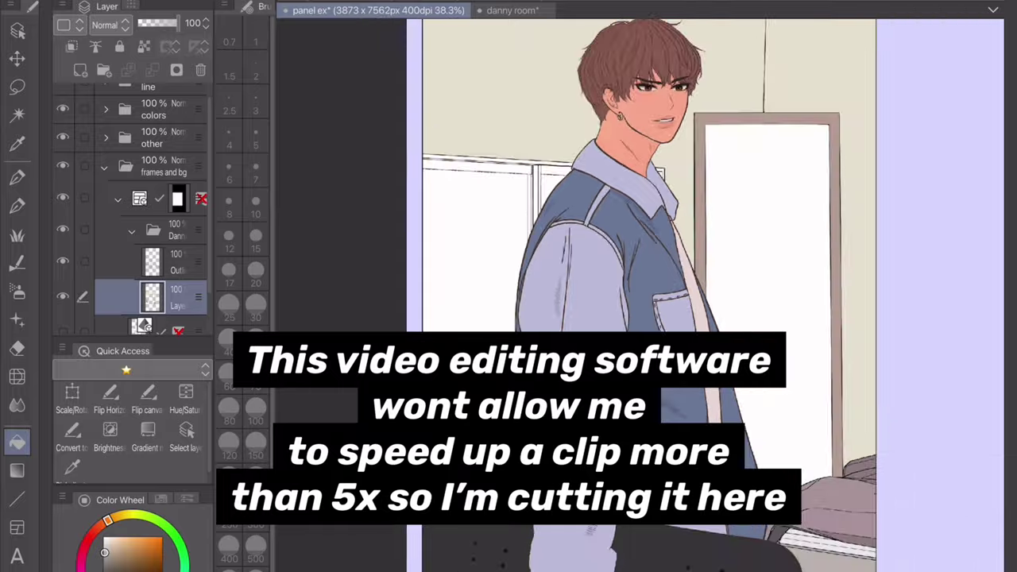
# - Fill the window frame's rails and vertical bars behind the character with warm grays
pyautogui.scroll(2, 491, 231)
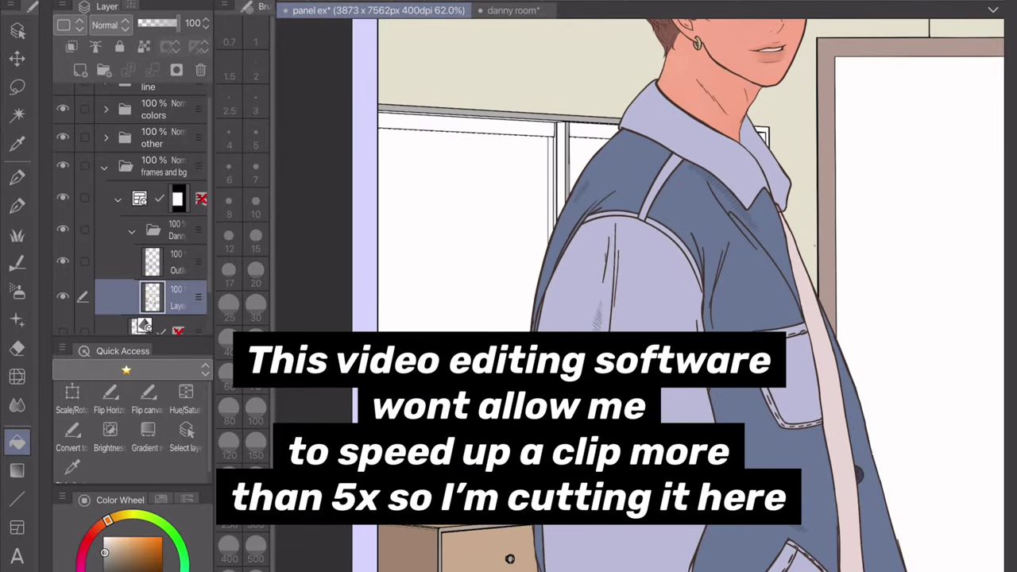
pyautogui.keyDown('alt'); pyautogui.click(510, 558); pyautogui.keyUp('alt')
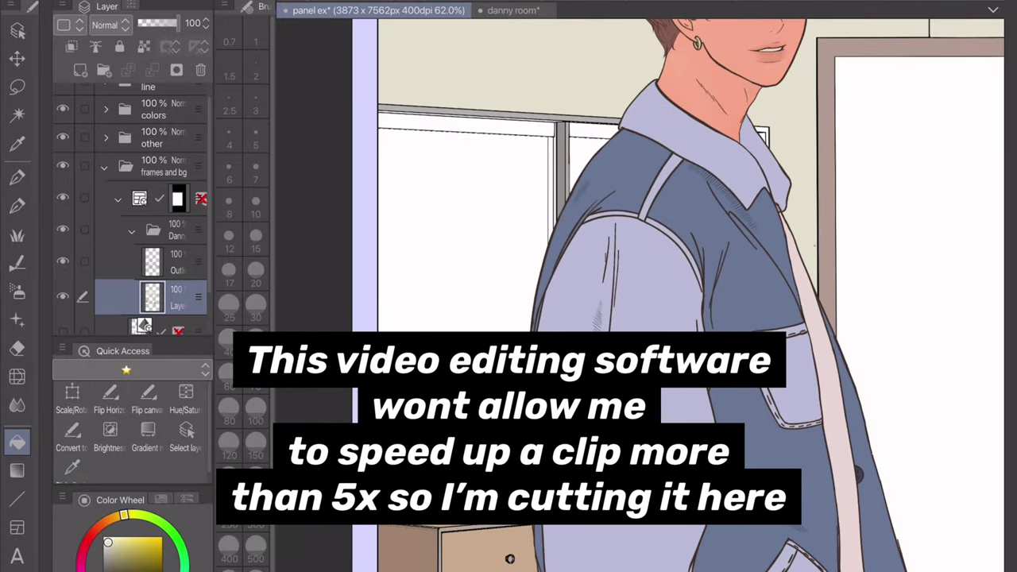
pyautogui.scroll(3, 773, 88)
pyautogui.scroll(-2, 635, 294)
pyautogui.scroll(-1, 132, 209)
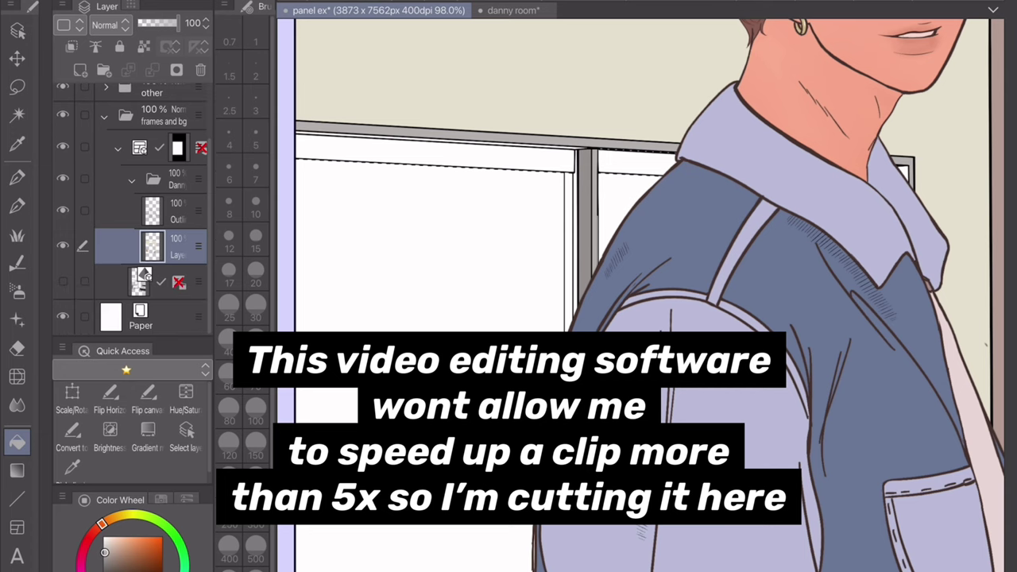
# - Sample a dark brown from the character's line art and convert the room's outline layer to that drawing color
pyautogui.press('i')
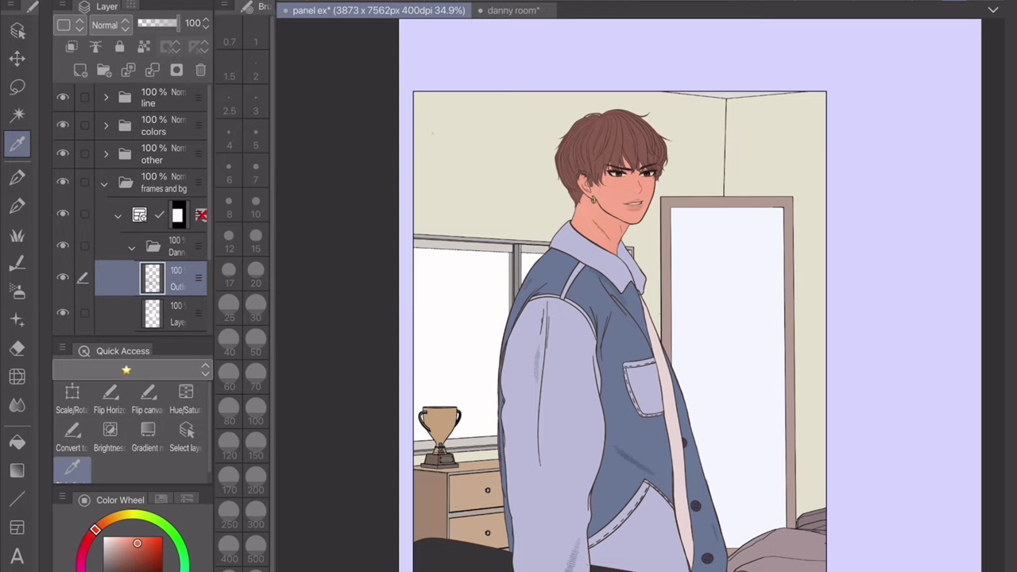
pyautogui.scroll(5, 641, 294)
pyautogui.scroll(-3, 641, 294)
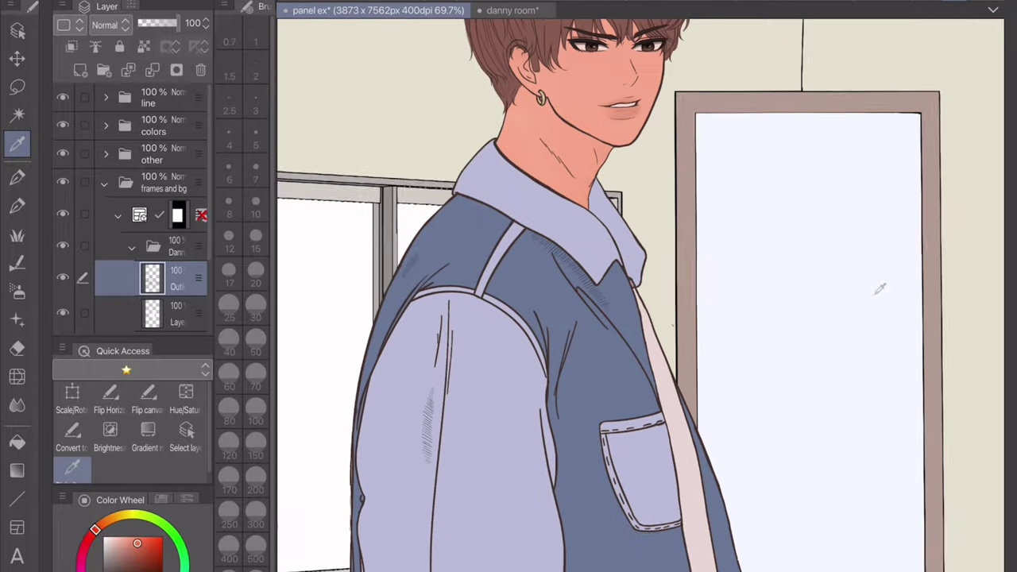
pyautogui.scroll(-3, 640, 294)
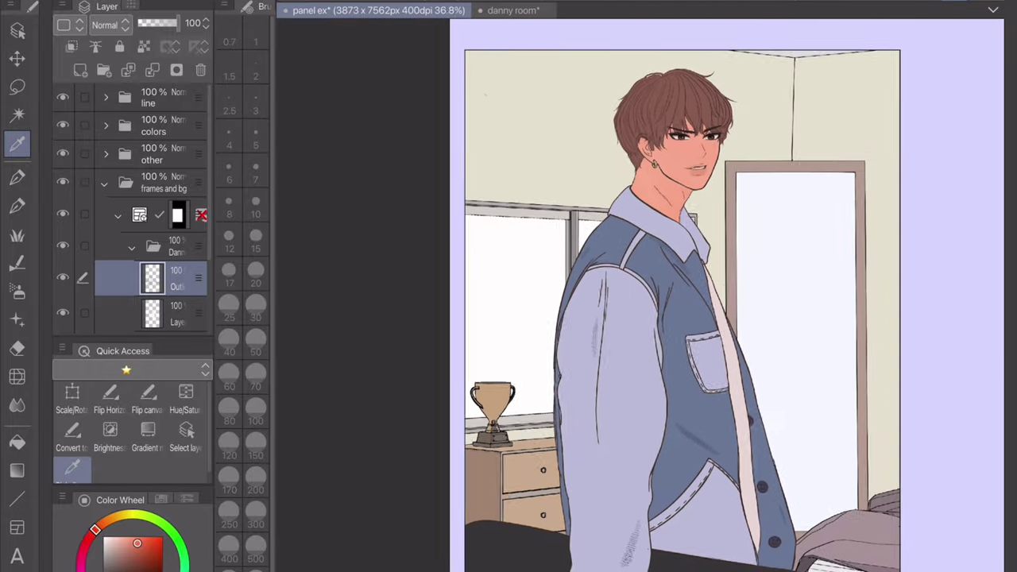
pyautogui.scroll(3, 641, 294)
pyautogui.scroll(1, 641, 294)
pyautogui.scroll(-3, 640, 294)
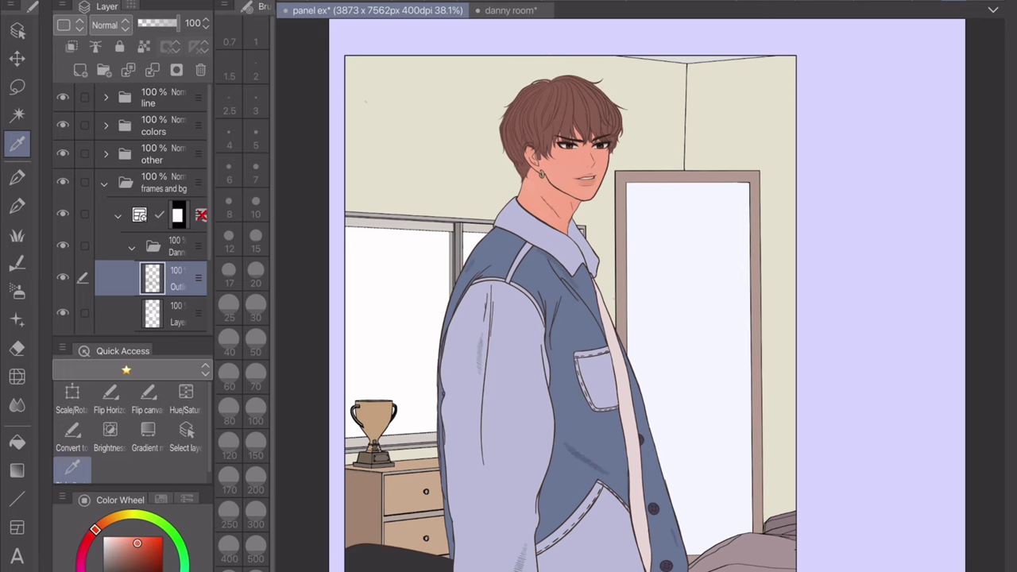
pyautogui.scroll(5, 560, 322)
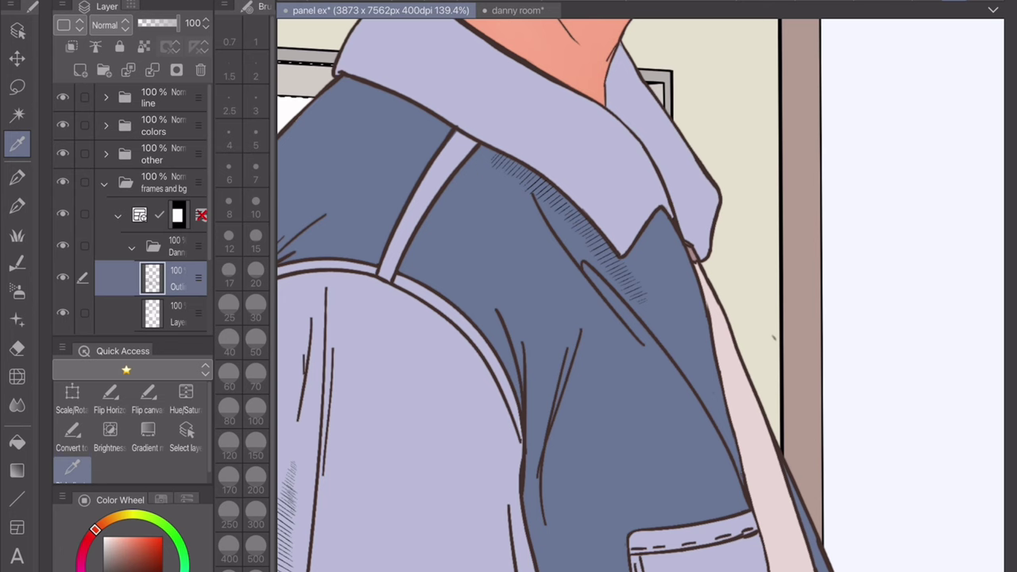
pyautogui.scroll(-3, 641, 294)
pyautogui.scroll(1, 641, 294)
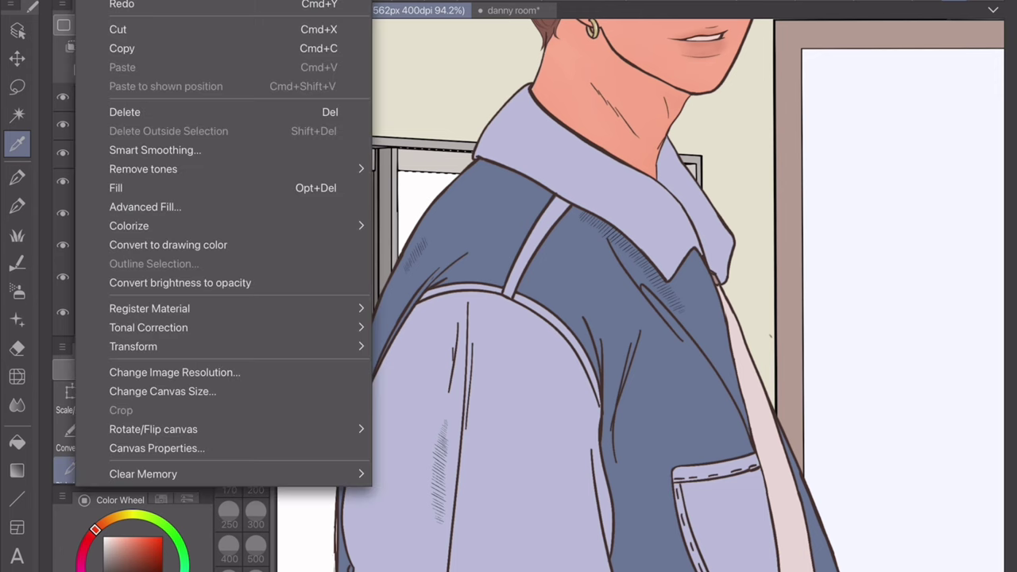
pyautogui.click(168, 245)
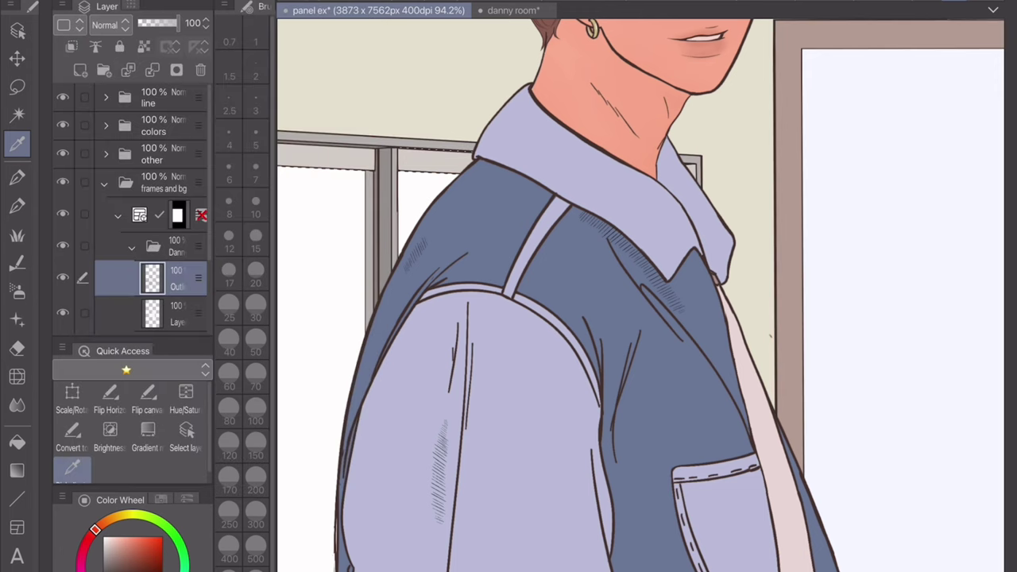
# - Open Adjust line width for the room's outline, thicken it at scale 2.28 and compare with the preview off and on
pyautogui.press('super+0')
pyautogui.click(408, 4)
pyautogui.click(545, 8)
pyautogui.moveTo(13, 399); pyautogui.dragTo(42, 398)
pyautogui.click(451, 389)
pyautogui.click(450, 389)
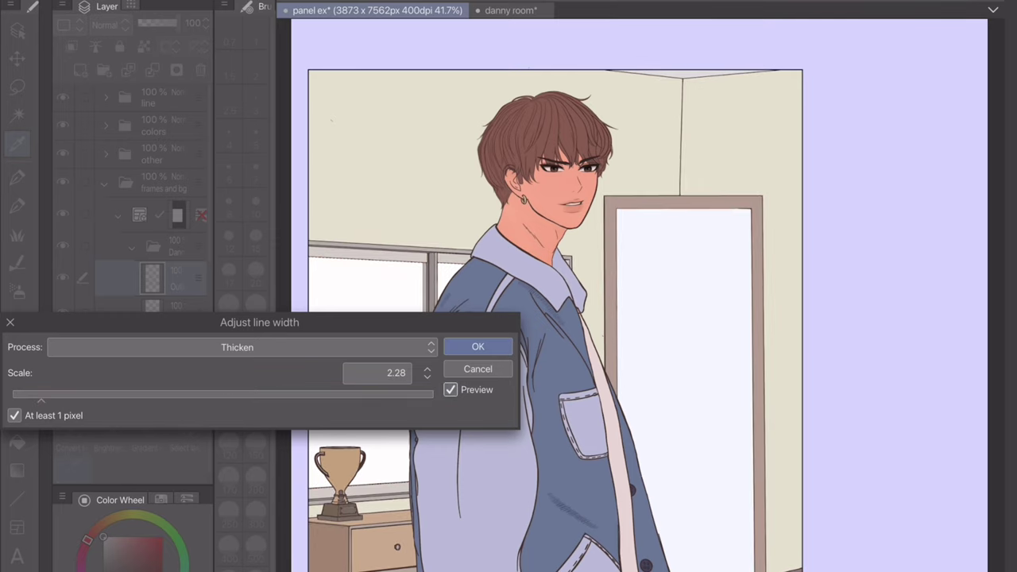
# - Lower the outline's thickening scale, compare the preview again and apply the line width change
pyautogui.click(451, 389)
pyautogui.moveTo(42, 398); pyautogui.dragTo(32, 399)
pyautogui.click(451, 390)
pyautogui.click(451, 390)
pyautogui.click(451, 389)
pyautogui.click(478, 346)
pyautogui.scroll(1, 557, 318)
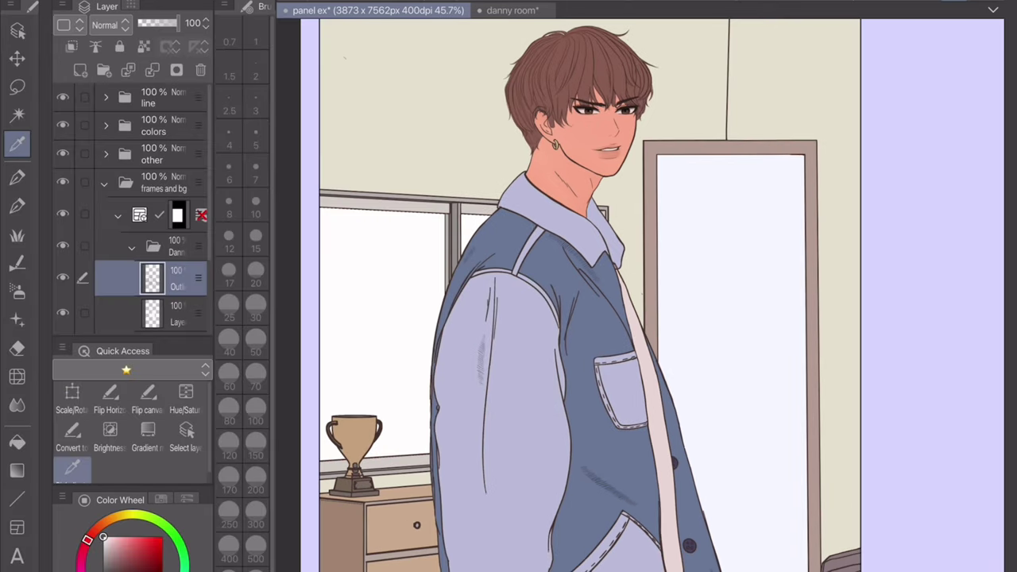
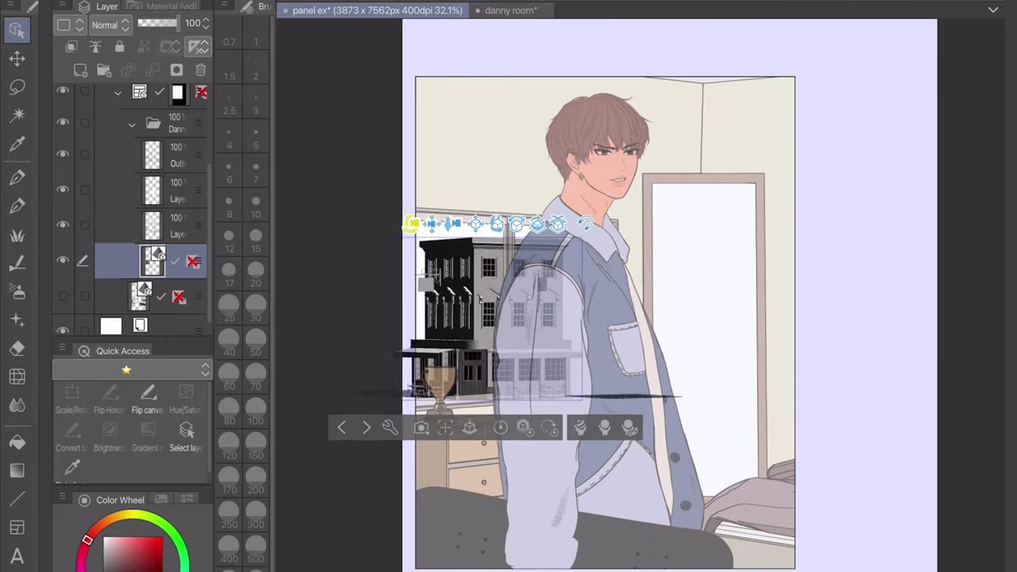
# - Position the 3D building behind the window and convert its layer to lines and tones with 2 px raster lines
pyautogui.hotkey('alt', ']')
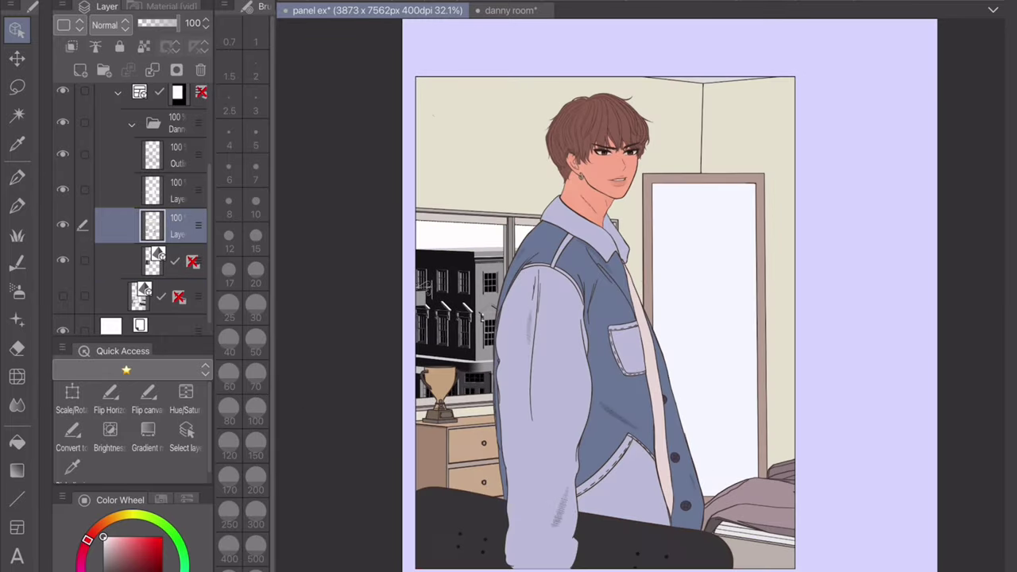
pyautogui.hotkey('alt', '[')
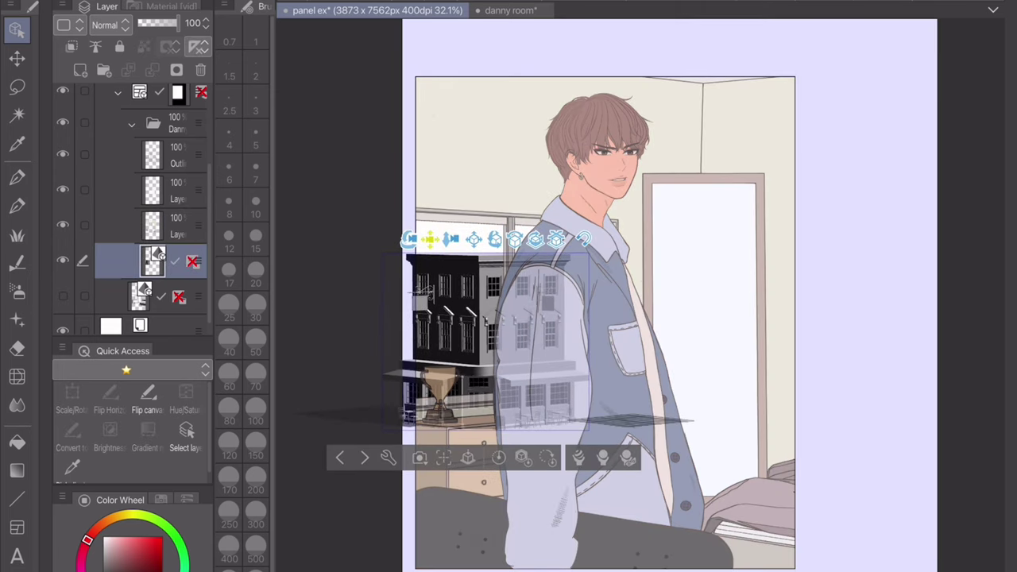
pyautogui.hotkey('alt', '[')
pyautogui.rightClick(174, 297)
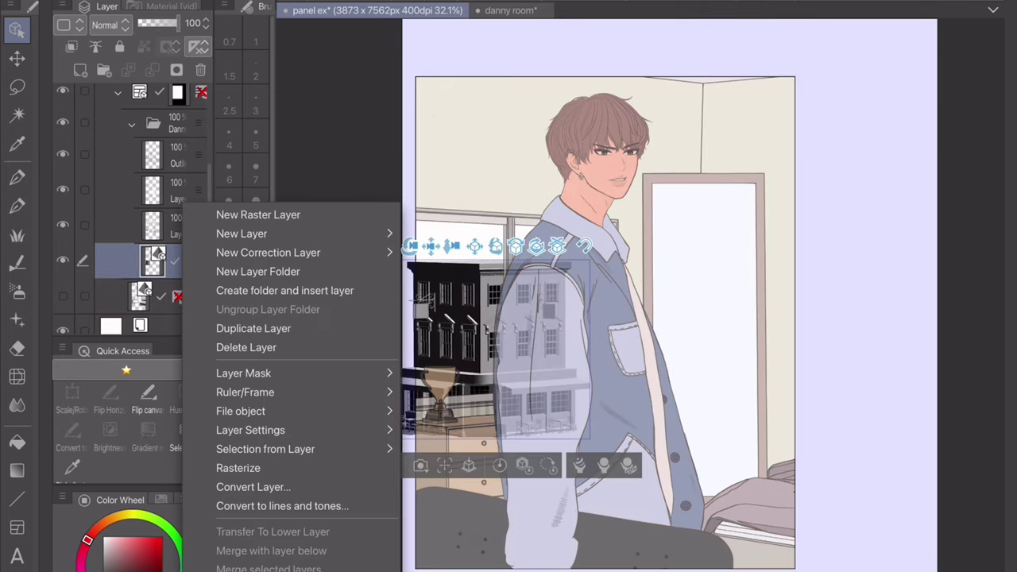
pyautogui.click(294, 503)
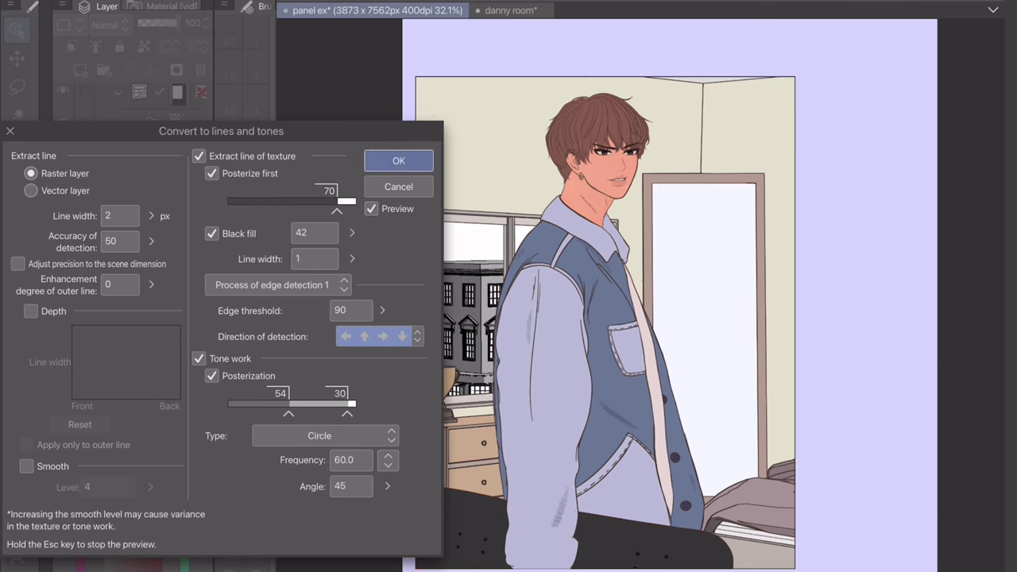
pyautogui.press('Return')
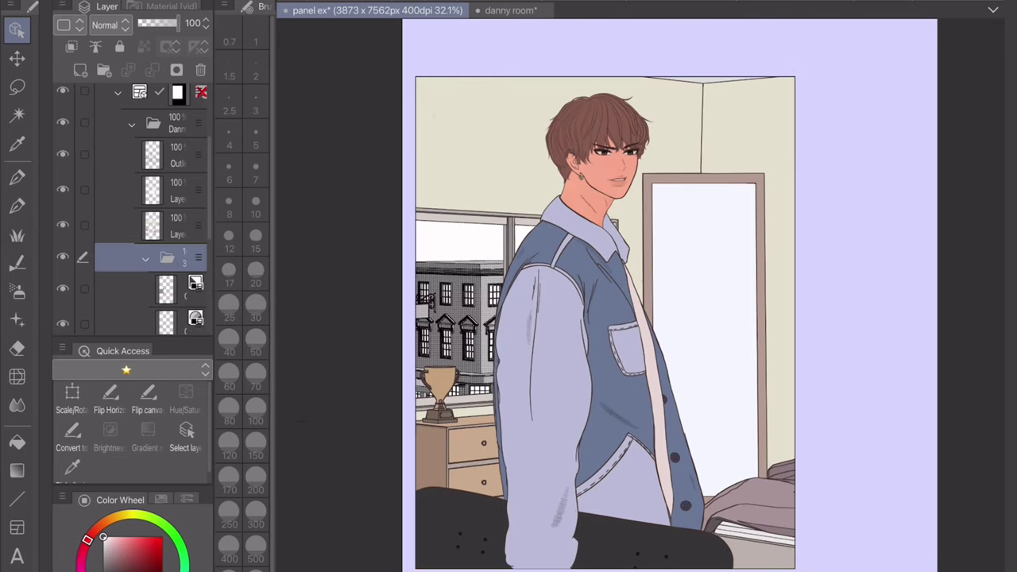
# - Delete the converted building's gray tone layers and select its fill layer
pyautogui.scroll(5, 413, 335)
pyautogui.click(72, 433)
pyautogui.press('Return')
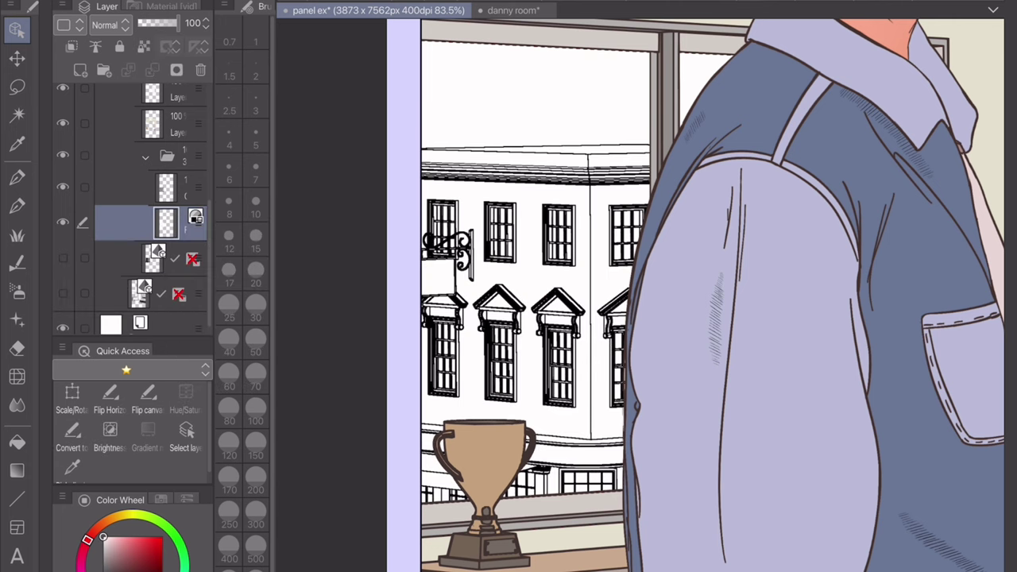
# - Rasterize the building's fill layer and recolor it from white to a yellowish beige
pyautogui.hotkey('ctrl', 'shift', 'alt', 'c')
pyautogui.press('Down')
pyautogui.press('Return')
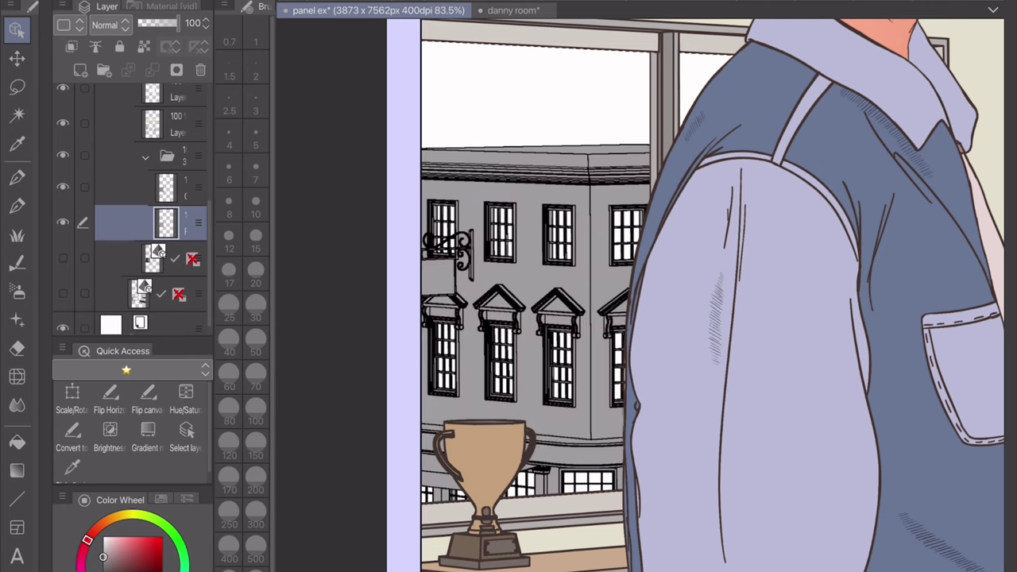
pyautogui.click(119, 517)
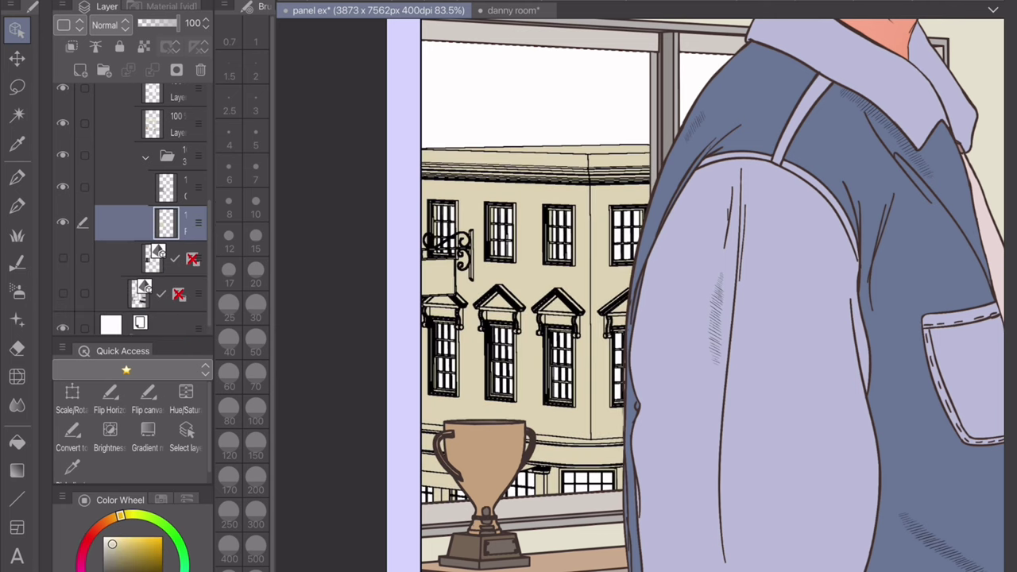
# - Shift the building's fill color with hue -27, saturation -55 and luminosity 46 to get a pale pinkish off-white
pyautogui.hotkey('ctrl', '-')
pyautogui.hotkey('ctrl', 'u')
pyautogui.write('76')
pyautogui.press('BackSpace')
pyautogui.press('BackSpace')
pyautogui.write('-26')
pyautogui.press('Tab')
pyautogui.write('-55')
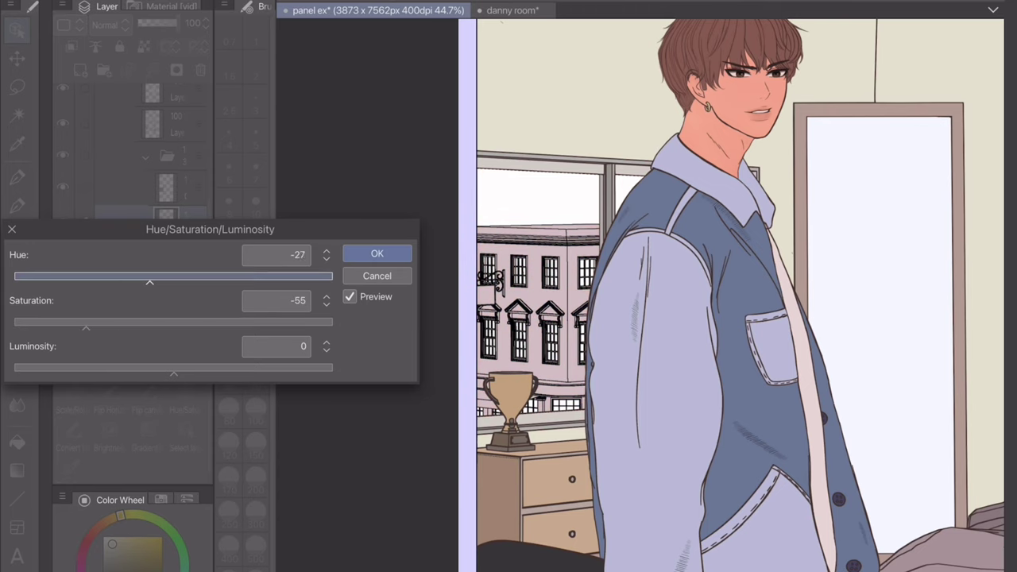
pyautogui.press('Tab')
pyautogui.write('46')
pyautogui.press('Return')
pyautogui.hotkey('ctrl', '+')
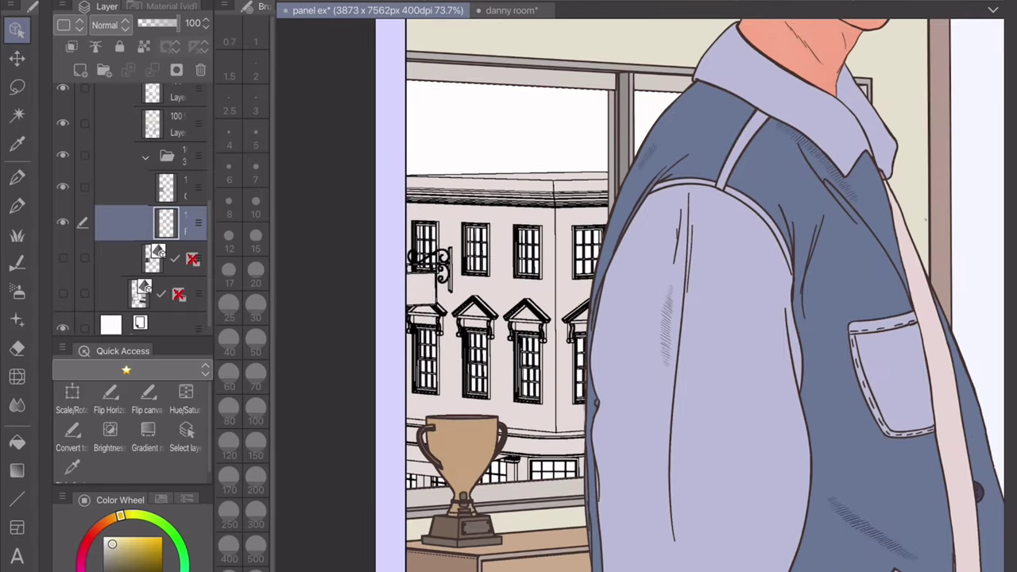
# - Add a layer beneath the building's fill, fill a rectangle behind its windows with black and set the layer to 47% opacity
pyautogui.hotkey('ctrl', 'shift', 'n')
pyautogui.press('m')
pyautogui.moveTo(402, 506)
pyautogui.mouseDown()
pyautogui.moveTo(493, 337)
pyautogui.moveTo(682, 192)
pyautogui.mouseUp()
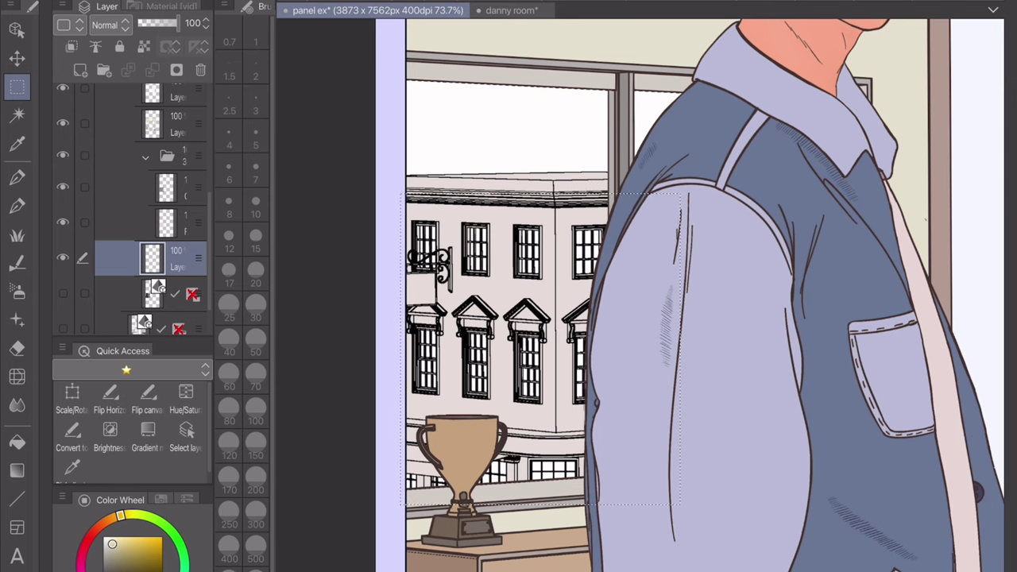
pyautogui.hotkey('alt', 'BackSpace')
pyautogui.moveTo(195, 23); pyautogui.dragTo(167, 23)
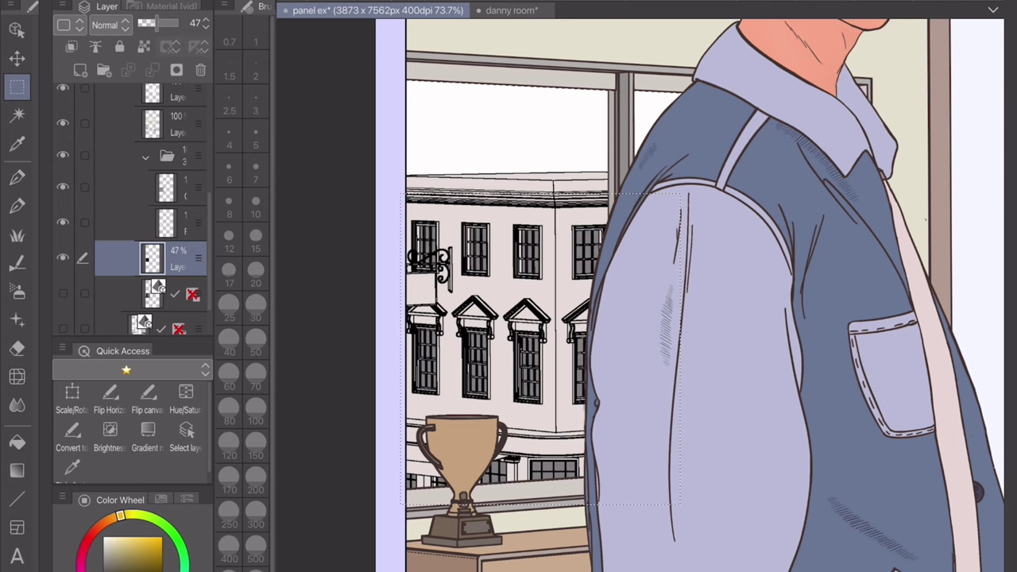
# - Paint the building's hanging sign white on the fill layer and try gray marks on it with a size 6 pen
pyautogui.press('p')
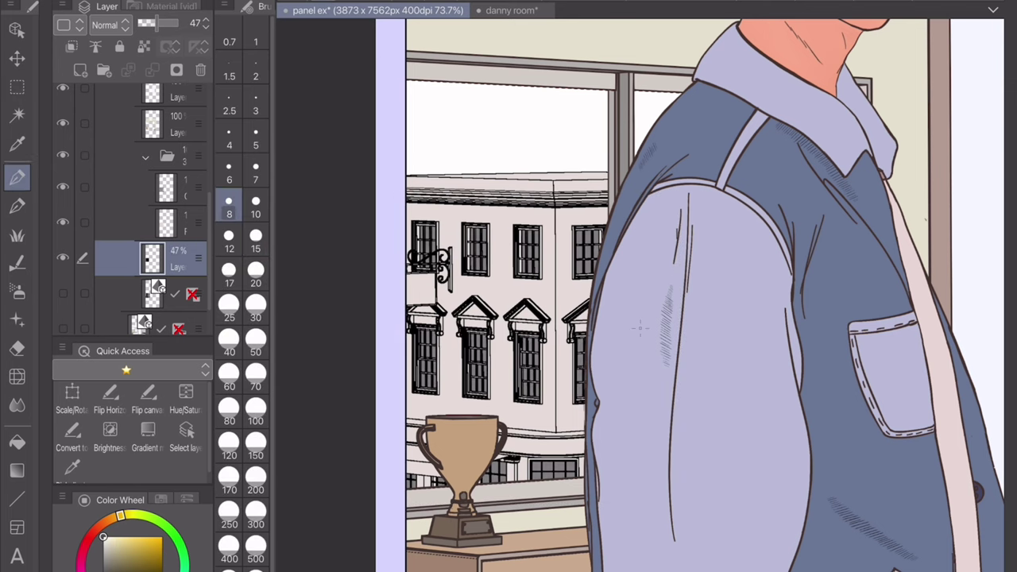
pyautogui.scroll(5, 418, 264)
pyautogui.click(165, 222)
pyautogui.moveTo(400, 334)
pyautogui.mouseDown()
pyautogui.moveTo(400, 388)
pyautogui.moveTo(445, 337)
pyautogui.moveTo(485, 429)
pyautogui.moveTo(417, 366)
pyautogui.mouseUp()
pyautogui.click(106, 559)
pyautogui.click(229, 167)
pyautogui.scroll(-5, 477, 358)
pyautogui.scroll(2, 635, 318)
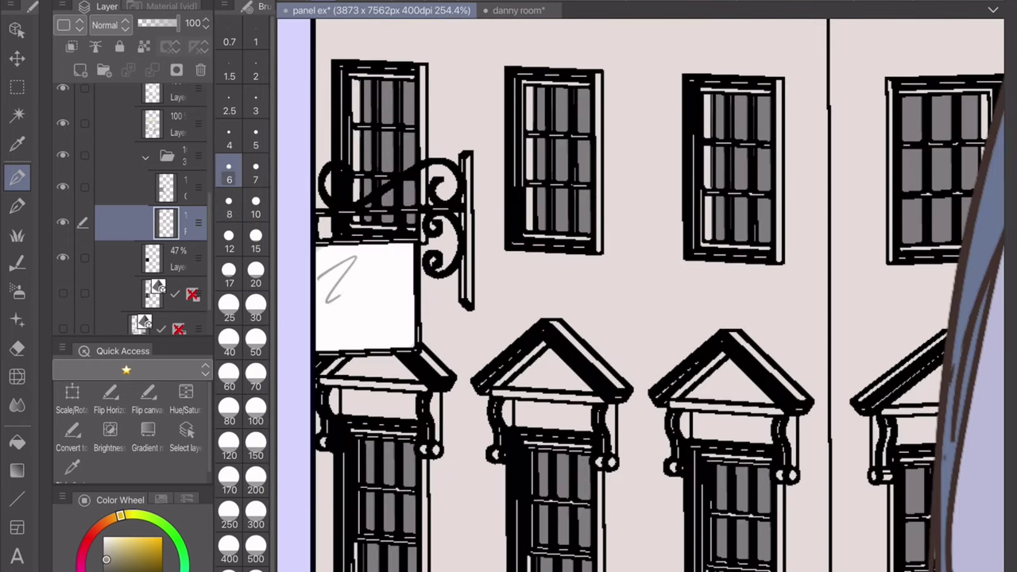
# - Lighten the dark layer behind the building's windows by raising its luminosity
pyautogui.scroll(-4, 635, 318)
pyautogui.hotkey('ctrl', 'u')
pyautogui.moveTo(173, 367); pyautogui.dragTo(250, 367)
pyautogui.press('Return')
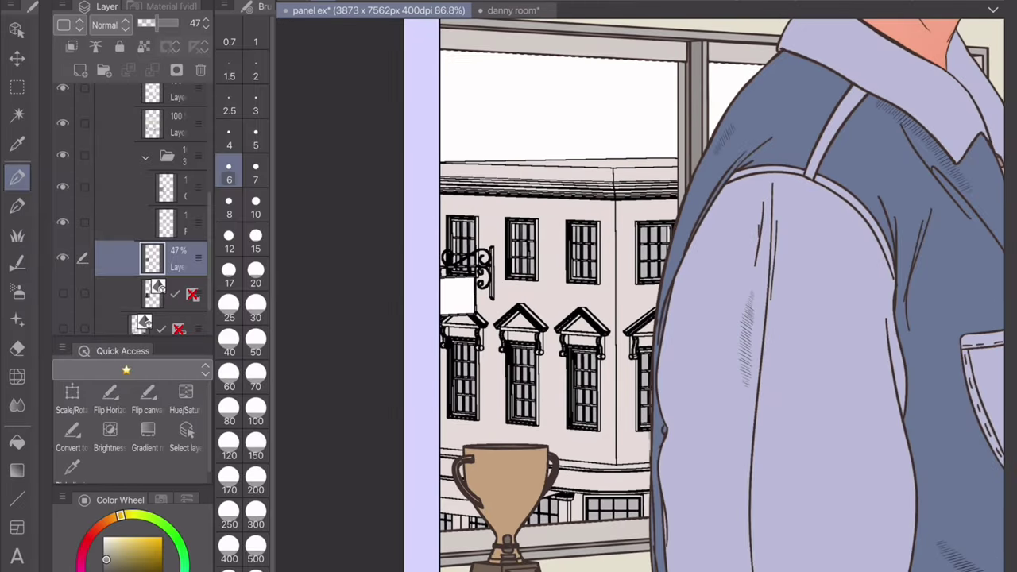
# - Recolor the building's line layer with the dark brown of the character's outlines
pyautogui.scroll(2, 508, 318)
pyautogui.click(123, 187)
pyautogui.click(529, 83)
pyautogui.press('i')
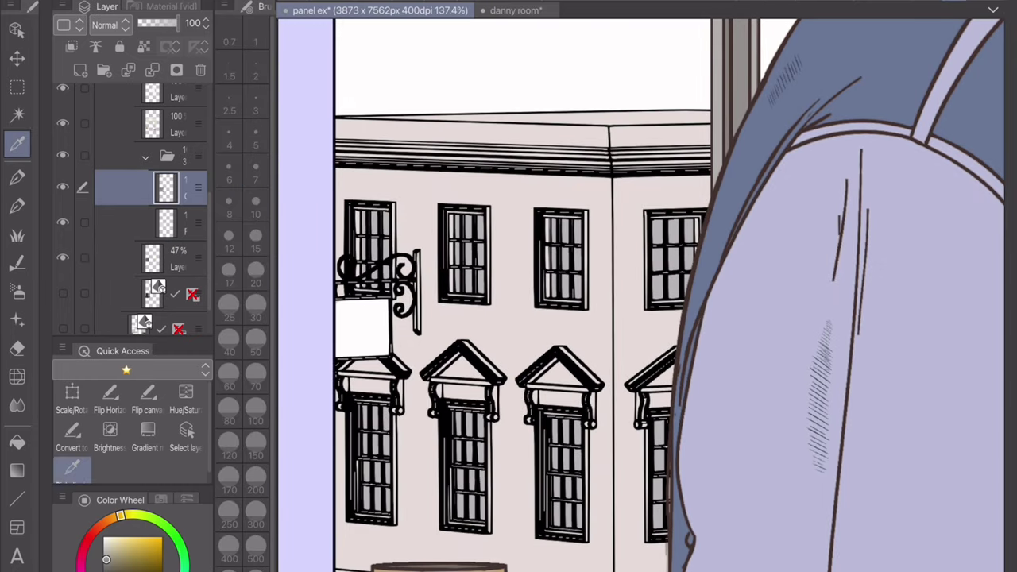
pyautogui.scroll(3, 556, 318)
pyautogui.scroll(-1, 556, 318)
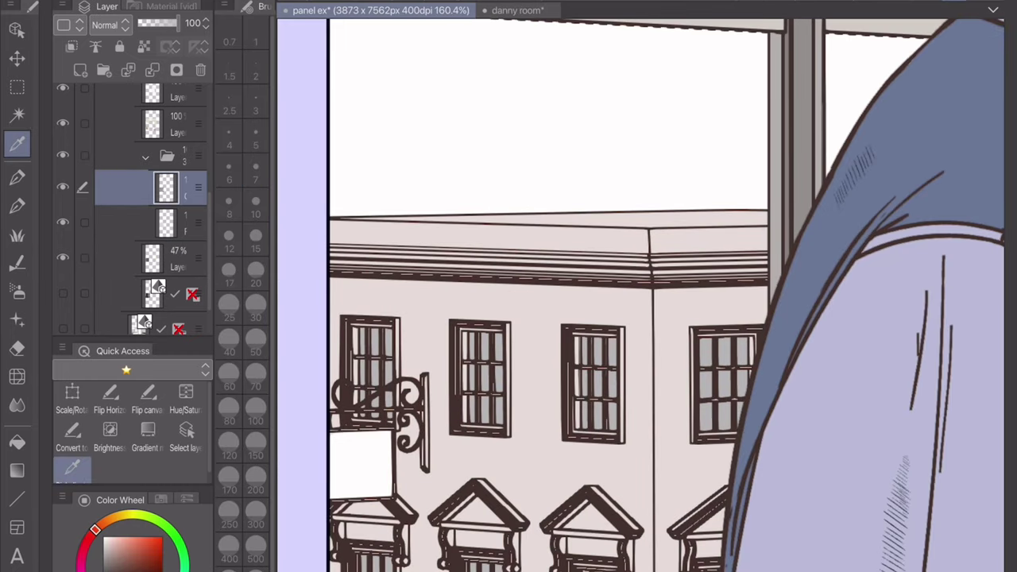
pyautogui.scroll(-3, 636, 318)
pyautogui.scroll(-3, 635, 318)
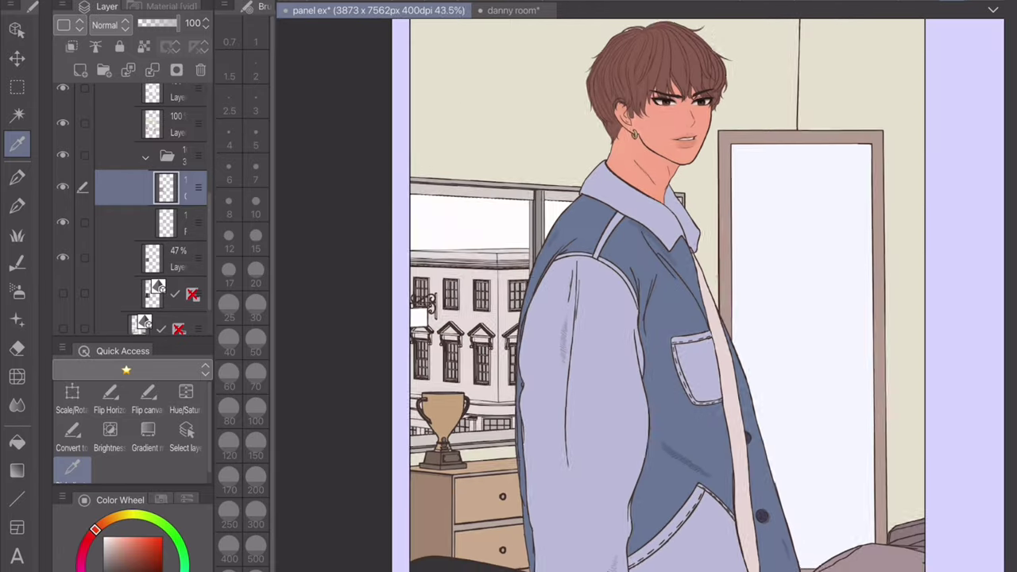
# - Fill the sky outside the window on a new layer and adjust it to light blue with saturation -6 and luminosity 57
pyautogui.scroll(3, 636, 318)
pyautogui.click(123, 223)
pyautogui.click(794, 334)
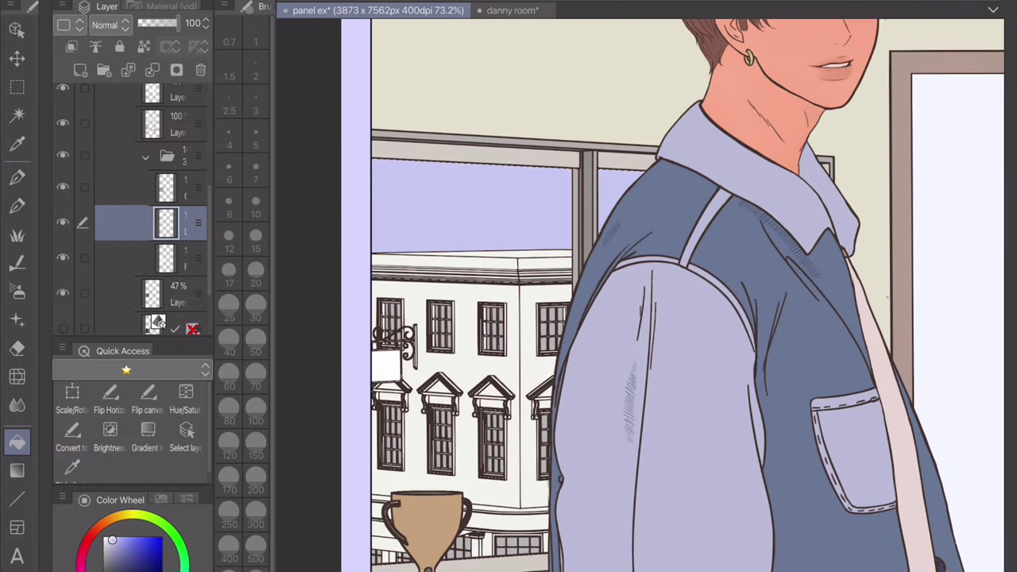
pyautogui.hotkey('ctrl', 'u')
pyautogui.press('Return')
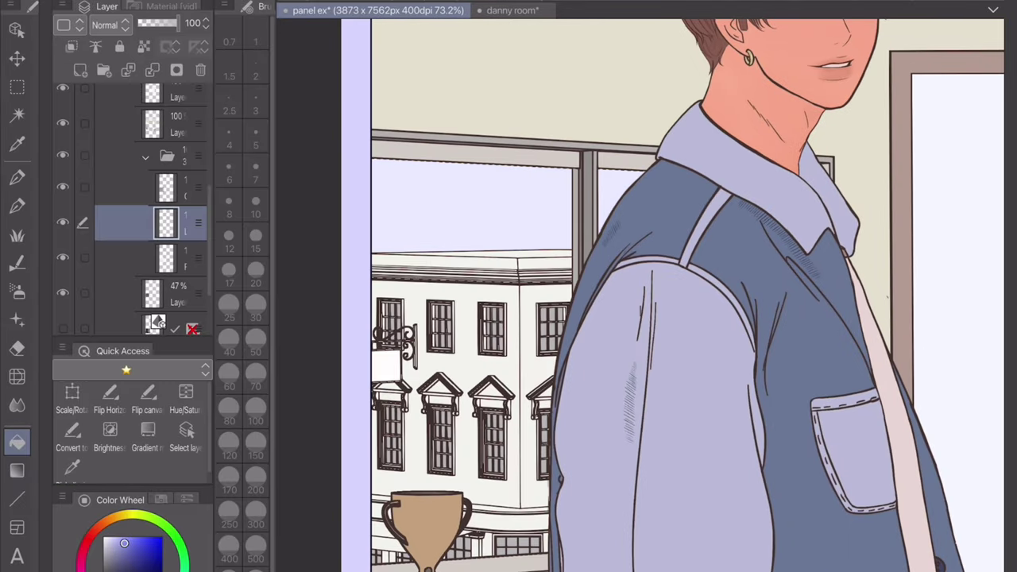
pyautogui.hotkey('ctrl', 'z')
pyautogui.hotkey('ctrl', 'u')
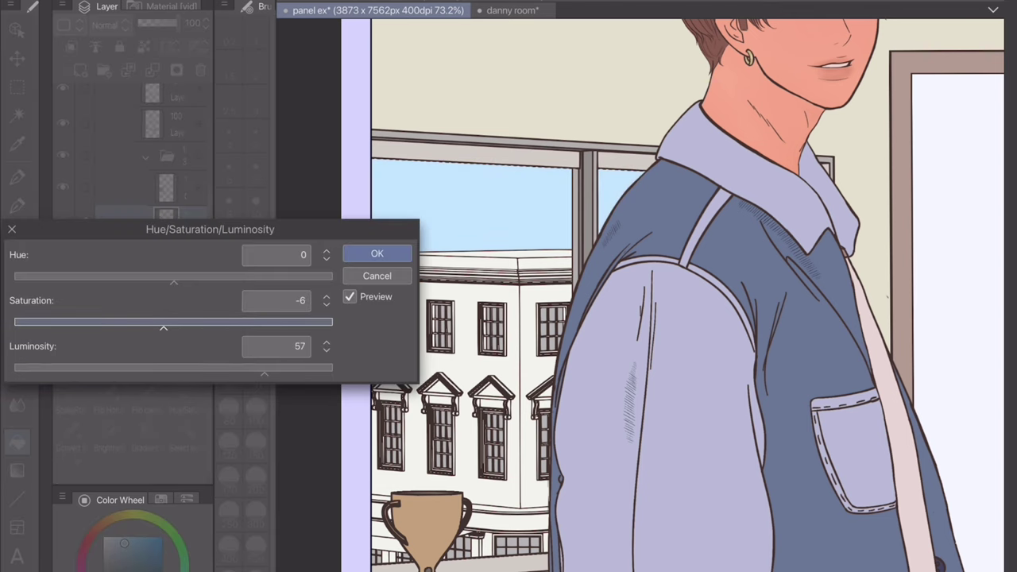
pyautogui.press('Return')
pyautogui.hotkey('ctrl', '0')
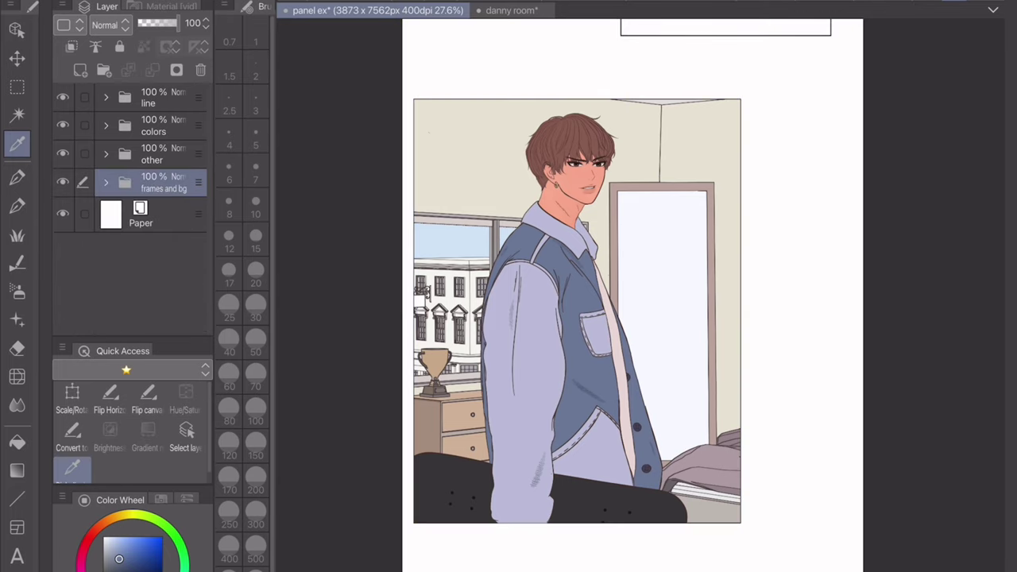
# - Add a new layer above the colors folder, clip it to the folder and sample the character's skin color
pyautogui.click(155, 125)
pyautogui.hotkey('ctrl', 'shift', 'n')
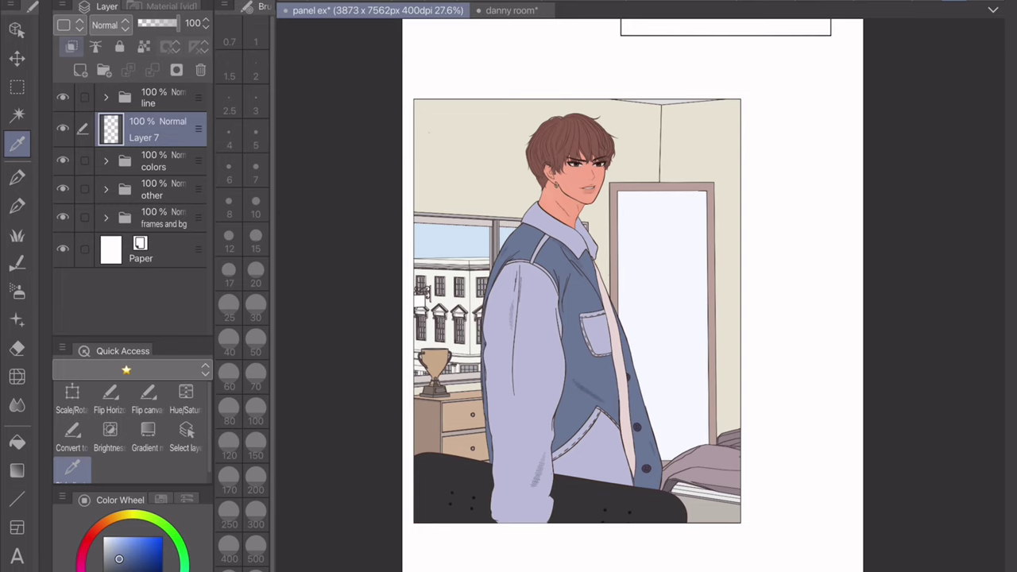
pyautogui.hotkey('ctrl', 'alt', 'g')
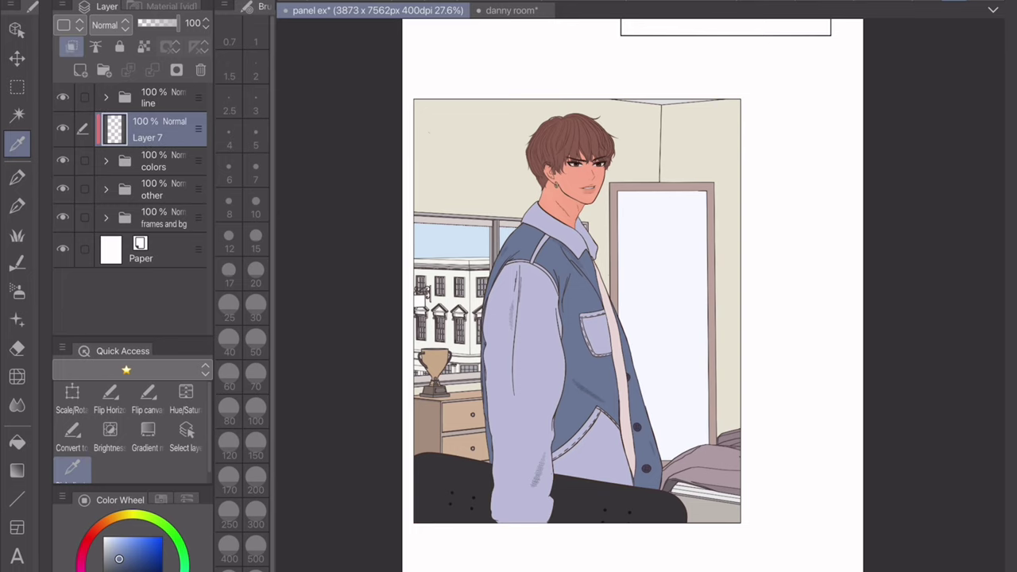
pyautogui.scroll(3, 544, 315)
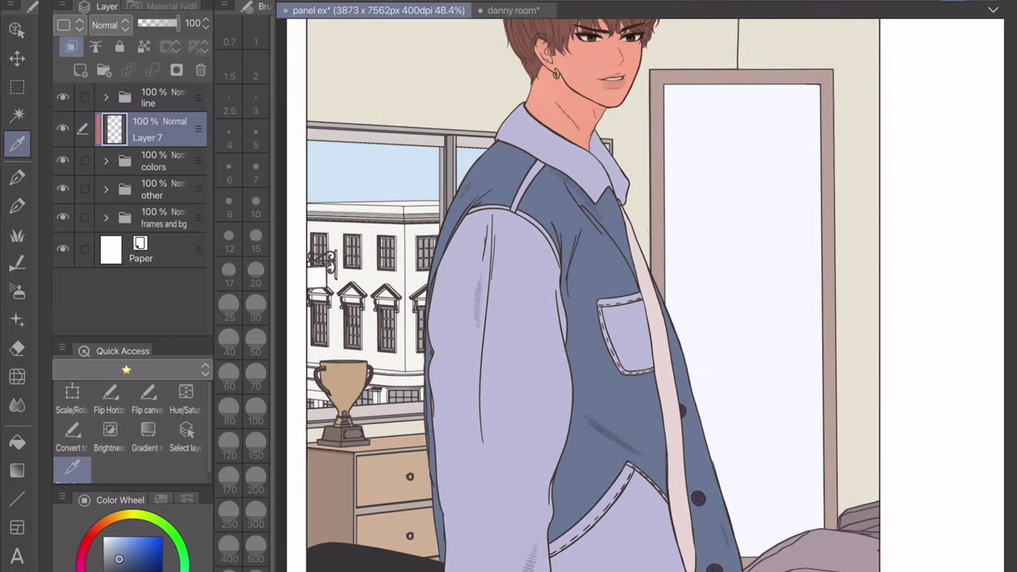
pyautogui.scroll(2, 641, 294)
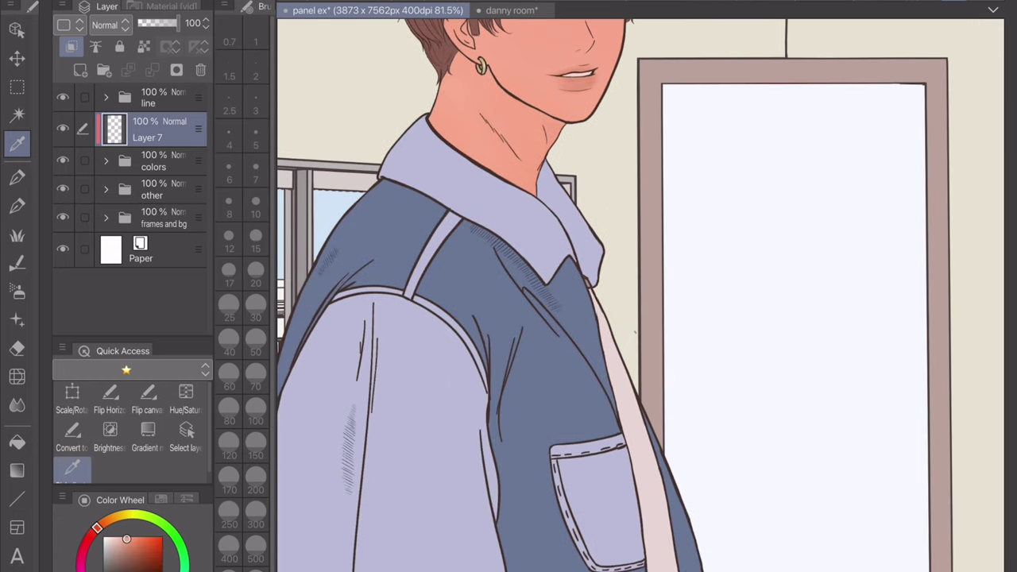
pyautogui.scroll(-2, 641, 294)
pyautogui.scroll(-1, 640, 294)
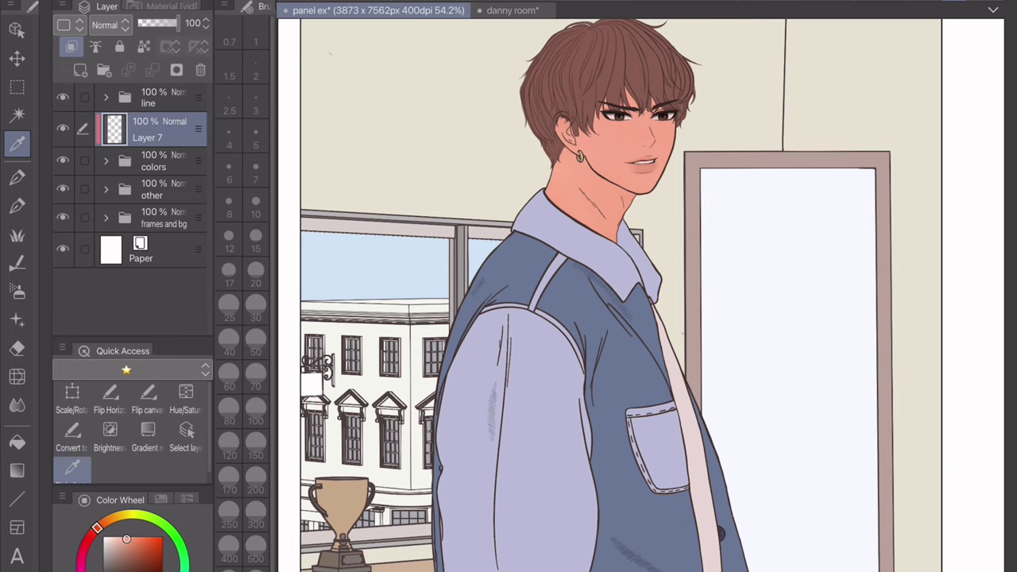
# - Set the clipped shading layer to Multiply blending at 45% opacity
pyautogui.click(104, 24)
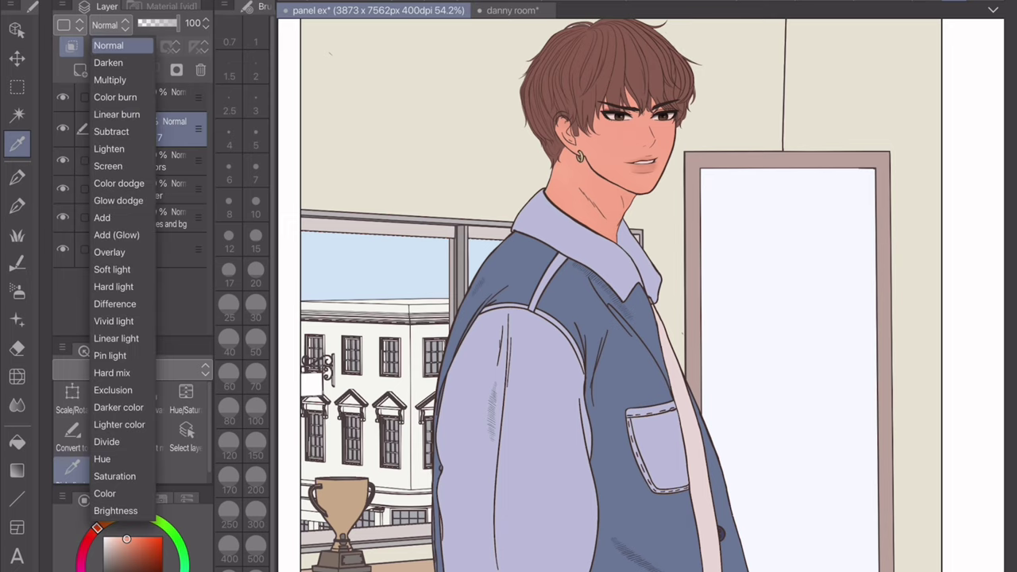
pyautogui.click(109, 80)
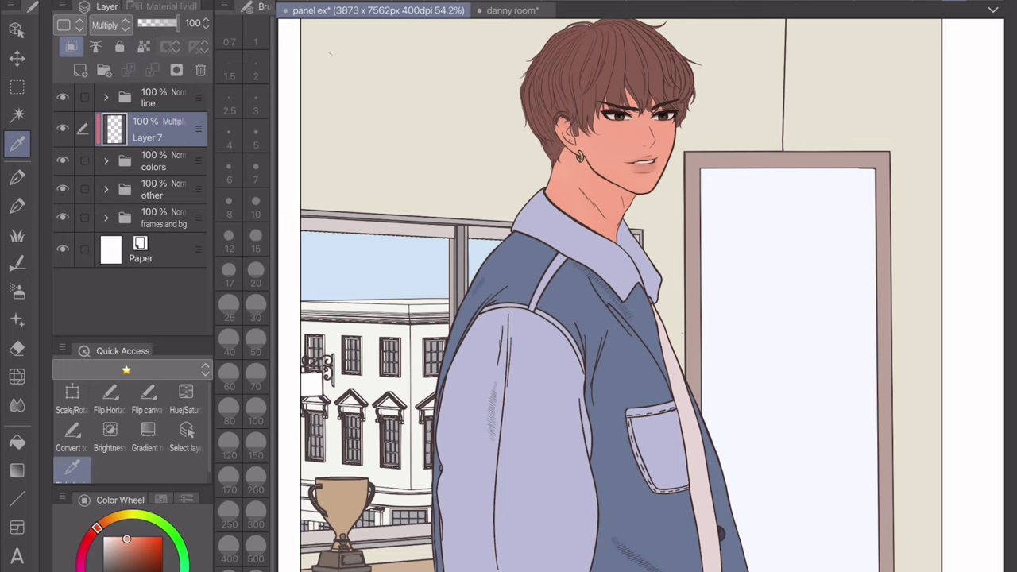
pyautogui.moveTo(176, 24); pyautogui.dragTo(155, 24)
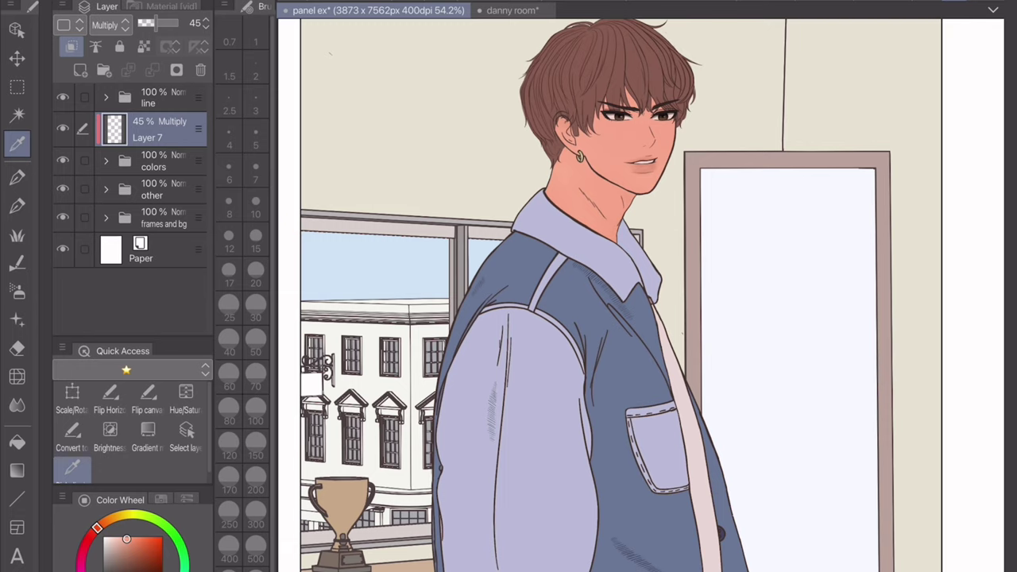
# - Shade the neck beneath the jaw with pen size 20 and lower the shading layer's opacity to 28%
pyautogui.click(18, 177)
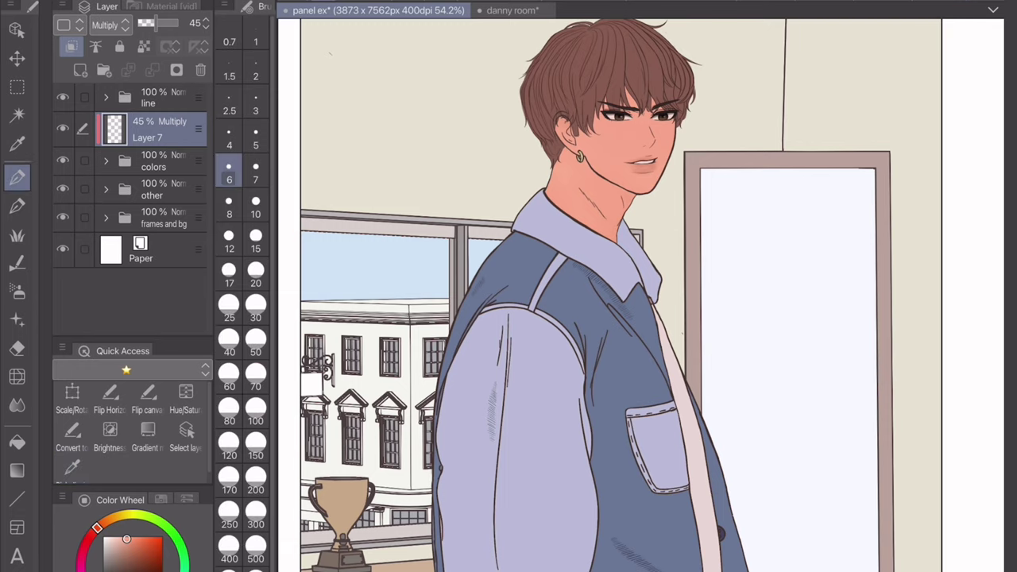
pyautogui.click(255, 305)
pyautogui.scroll(3, 654, 197)
pyautogui.click(255, 208)
pyautogui.scroll(2, 636, 238)
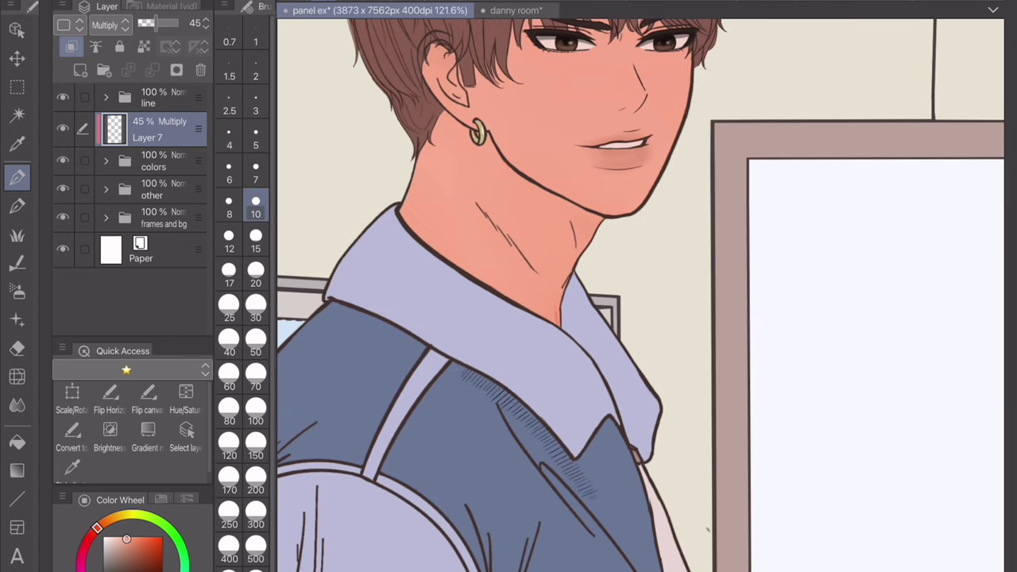
pyautogui.click(255, 271)
pyautogui.moveTo(564, 317); pyautogui.dragTo(598, 221)
pyautogui.moveTo(488, 137); pyautogui.dragTo(556, 317)
pyautogui.moveTo(509, 174); pyautogui.dragTo(557, 294)
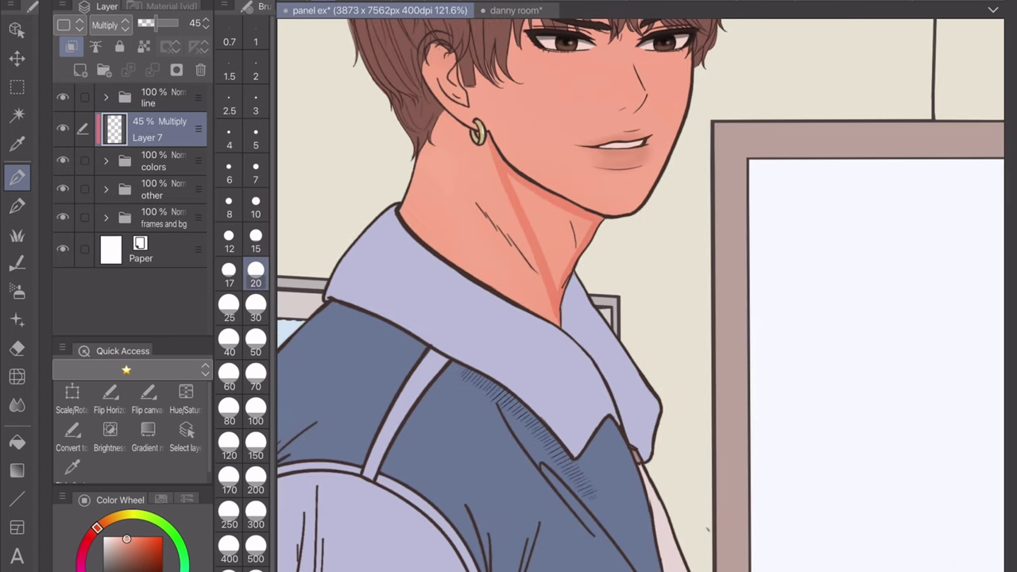
pyautogui.moveTo(148, 24); pyautogui.dragTo(143, 23)
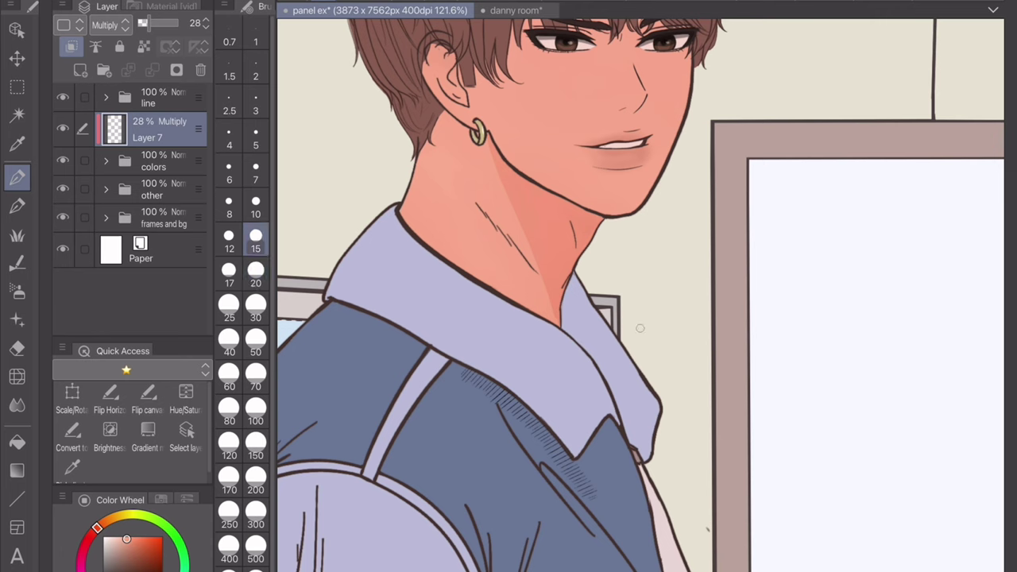
# - Shade the front of the denim jacket below the collar with a bluish tone on the Multiply layer
pyautogui.click(255, 306)
pyautogui.scroll(-1, 636, 286)
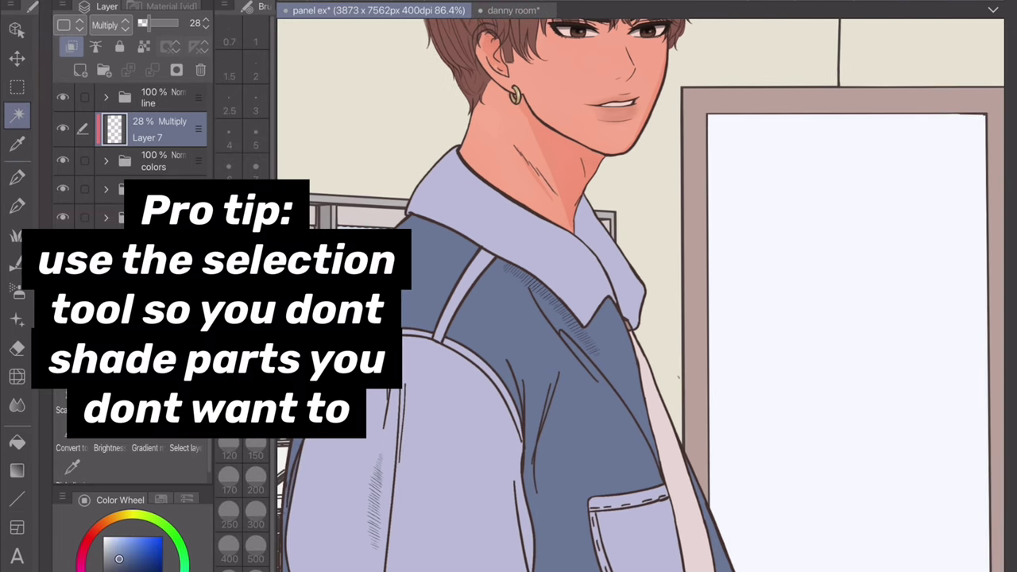
pyautogui.press('p')
pyautogui.moveTo(628, 318); pyautogui.dragTo(644, 477)
pyautogui.moveTo(588, 302); pyautogui.dragTo(628, 397)
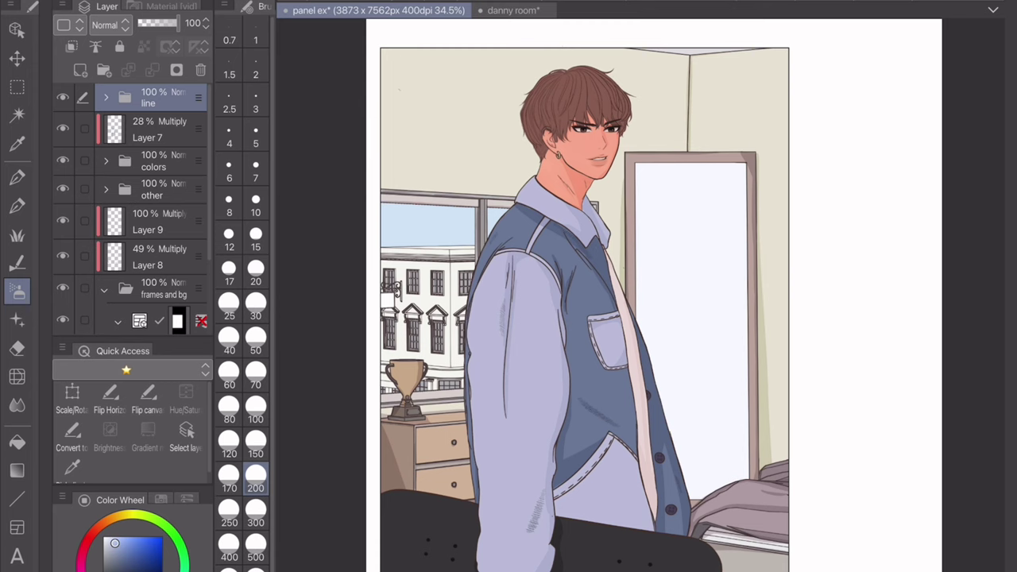
# - Add a new layer above the line folder and choose a dark blue drawing color
pyautogui.scroll(1, 595, 309)
pyautogui.hotkey('ctrl', 'shift', 'n')
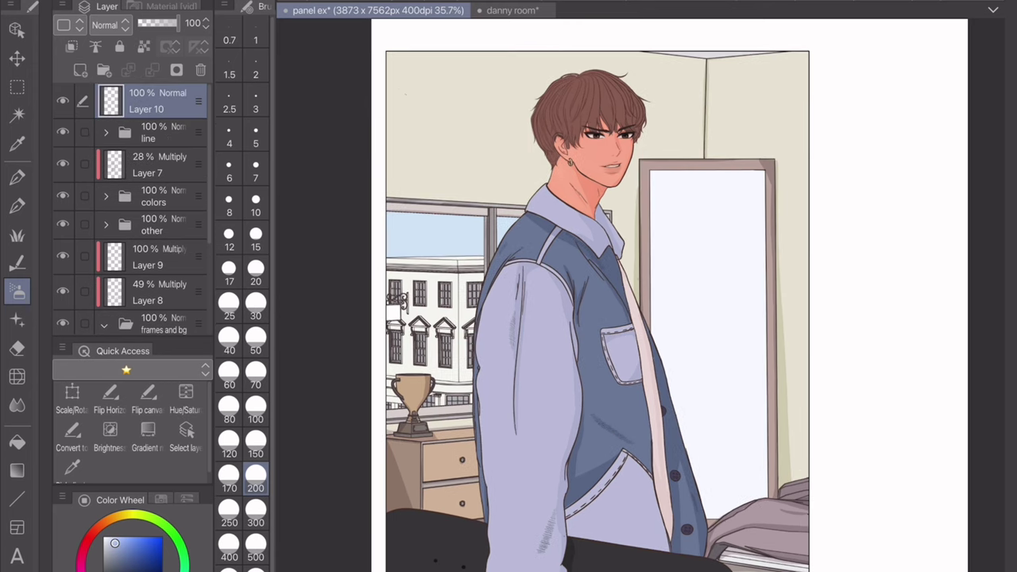
pyautogui.scroll(1, 597, 310)
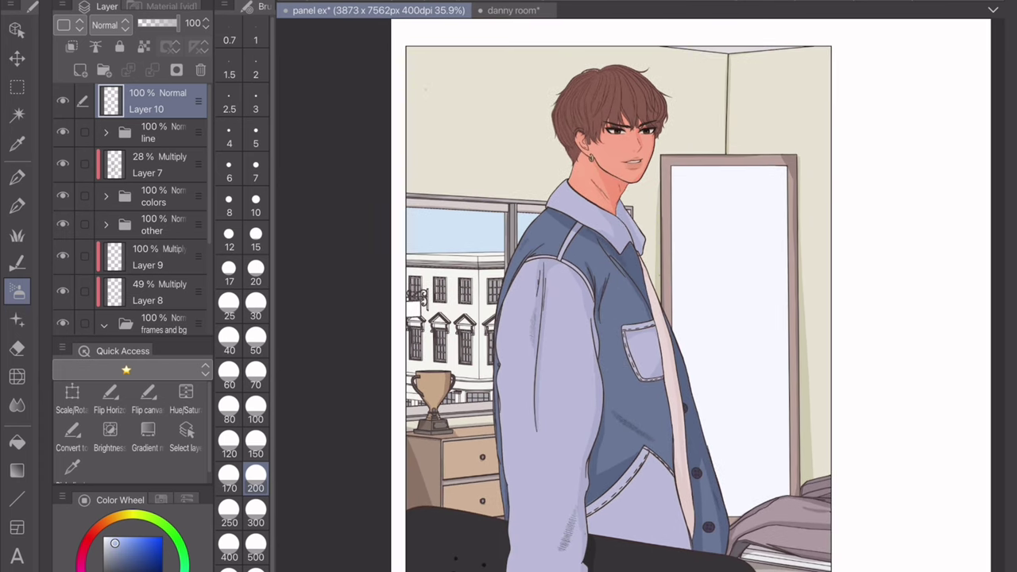
pyautogui.press('p')
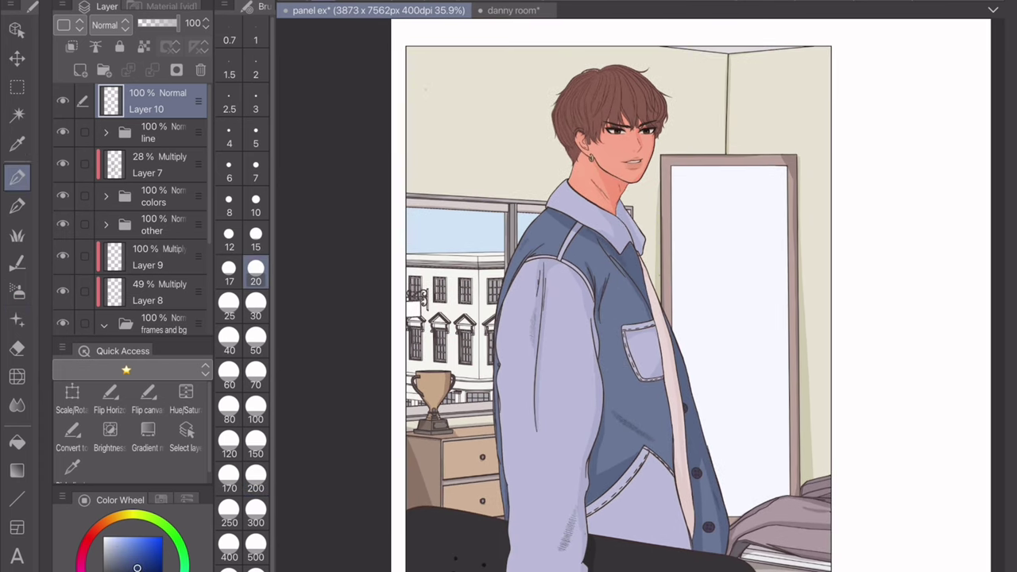
pyautogui.click(255, 410)
pyautogui.press('e')
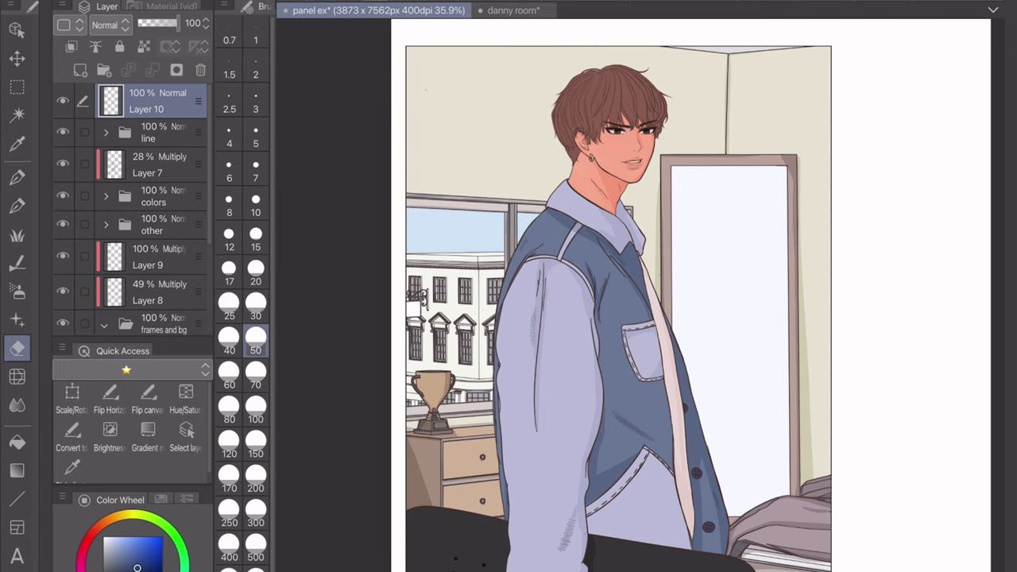
# - Try airbrushing diagonal dark blue streaks across the jacket and mirror at size 200, and undo the strokes
pyautogui.press('b')
pyautogui.moveTo(894, 197); pyautogui.dragTo(560, 391)
pyautogui.moveTo(815, 181); pyautogui.dragTo(632, 327)
pyautogui.moveTo(803, 191); pyautogui.dragTo(666, 382)
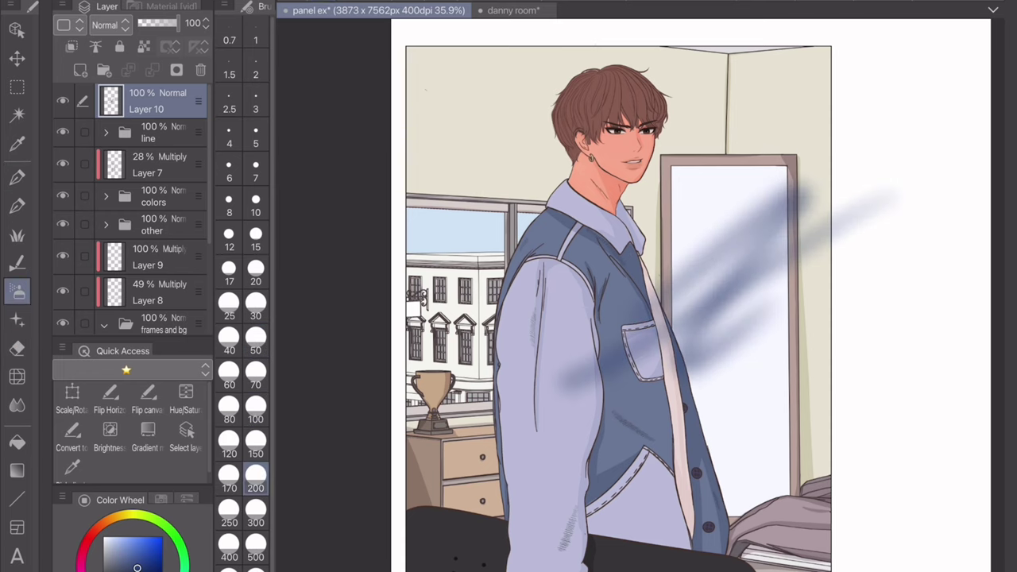
pyautogui.scroll(2, 946, 261)
pyautogui.scroll(-3, 636, 294)
pyautogui.hotkey('ctrl', 'z')
pyautogui.hotkey('ctrl', 'z')
pyautogui.hotkey('ctrl', 'z')
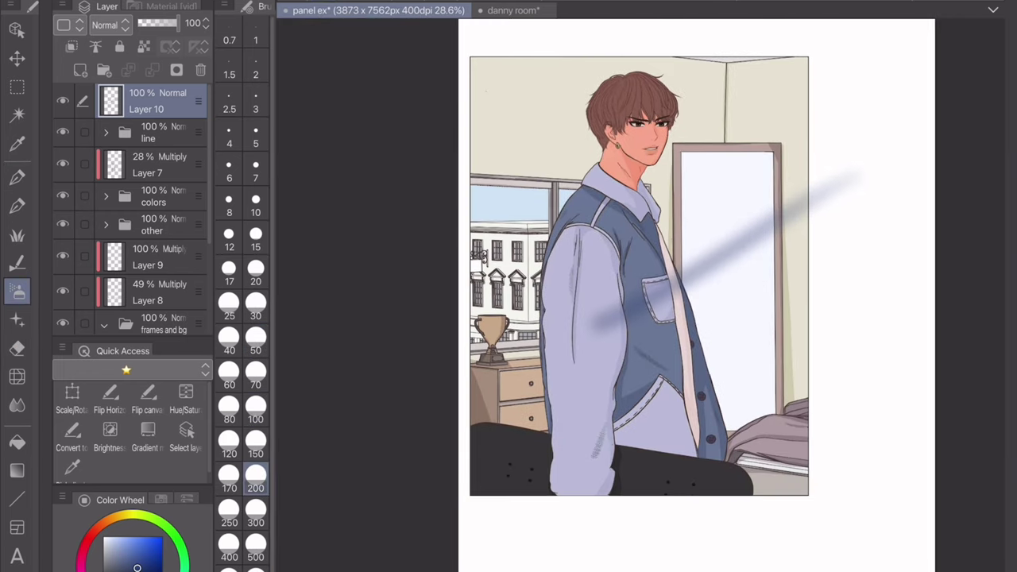
# - Make a rectangular selection around the entire panel frame
pyautogui.scroll(1, 854, 230)
pyautogui.press('m')
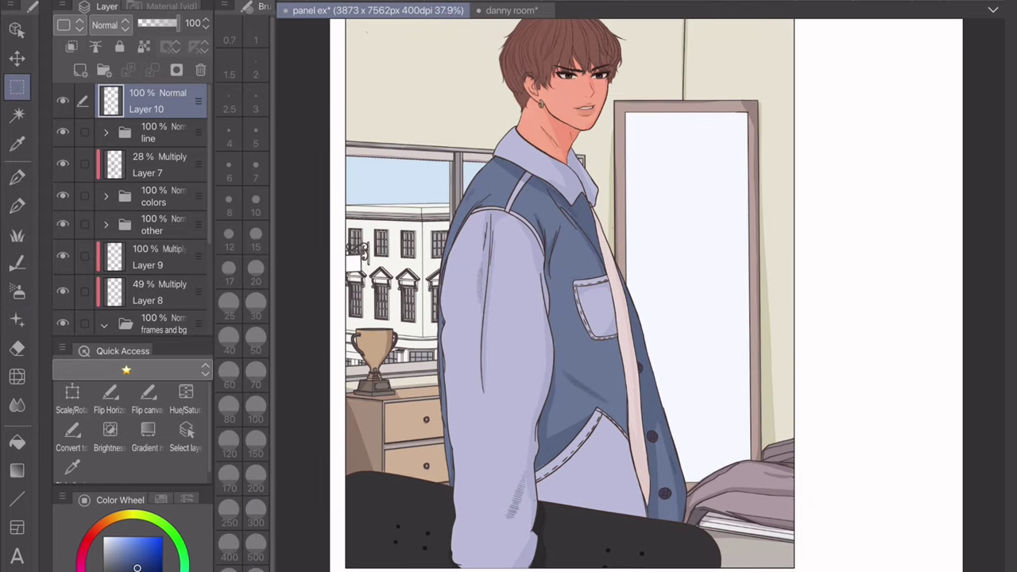
pyautogui.hotkey('ctrl', '-')
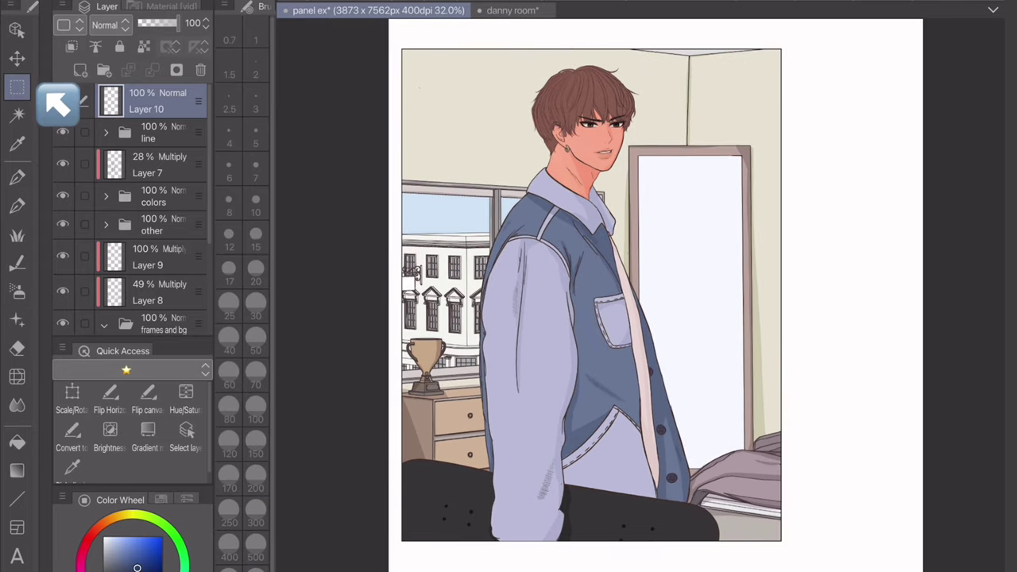
pyautogui.hotkey('ctrl', '+')
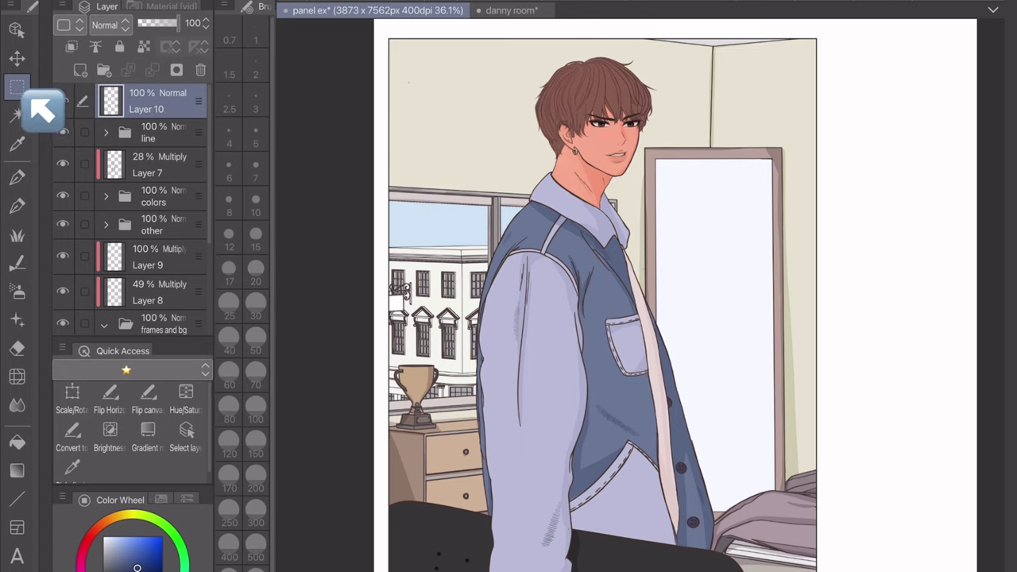
pyautogui.moveTo(395, 49); pyautogui.dragTo(819, 571)
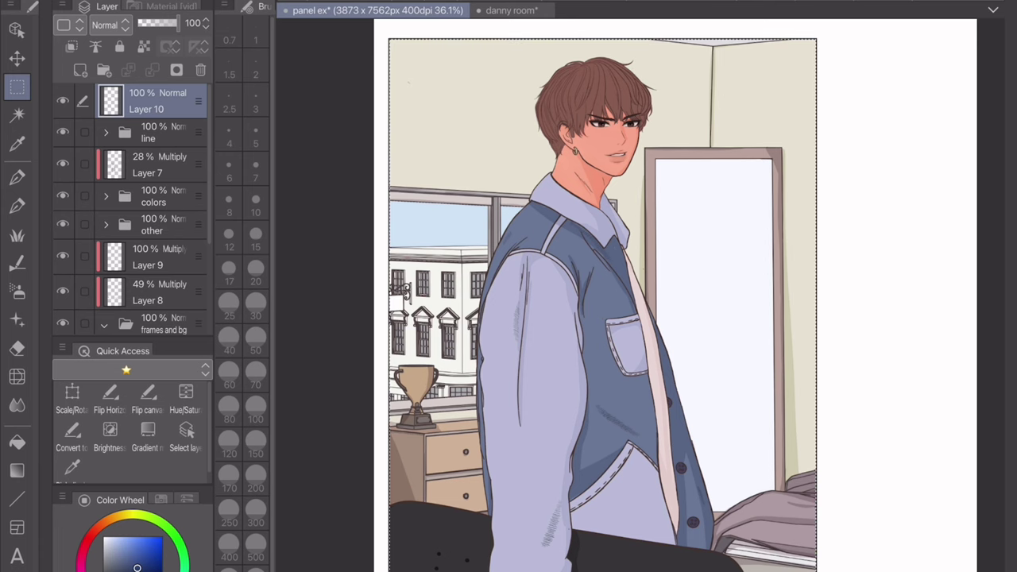
pyautogui.scroll(-2, 602, 302)
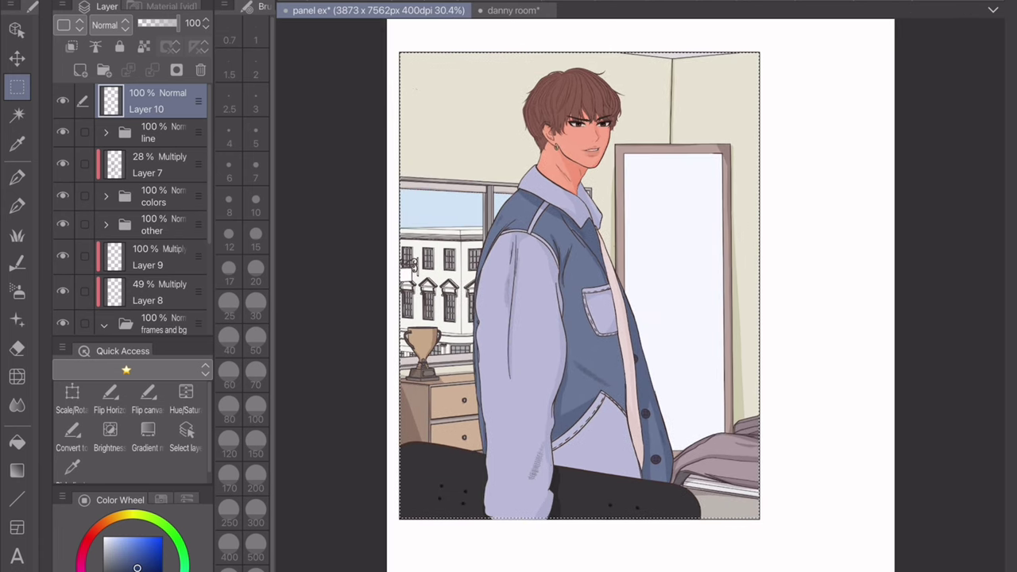
# - Switch to the airbrush and set the new top layer to Add (Glow) blending at 43% opacity
pyautogui.press('b')
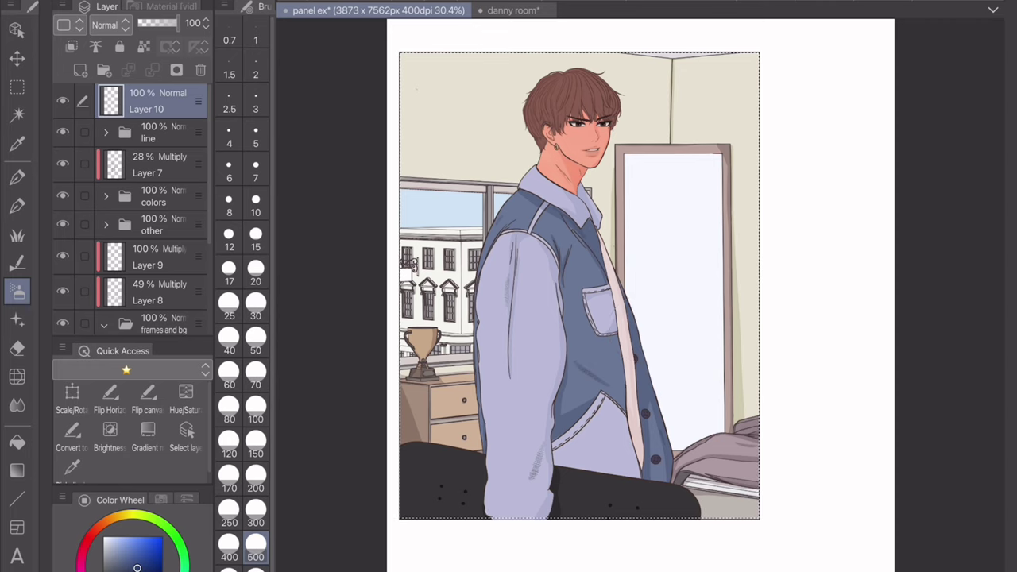
pyautogui.click(104, 25)
pyautogui.click(125, 218)
pyautogui.moveTo(176, 23); pyautogui.dragTo(155, 23)
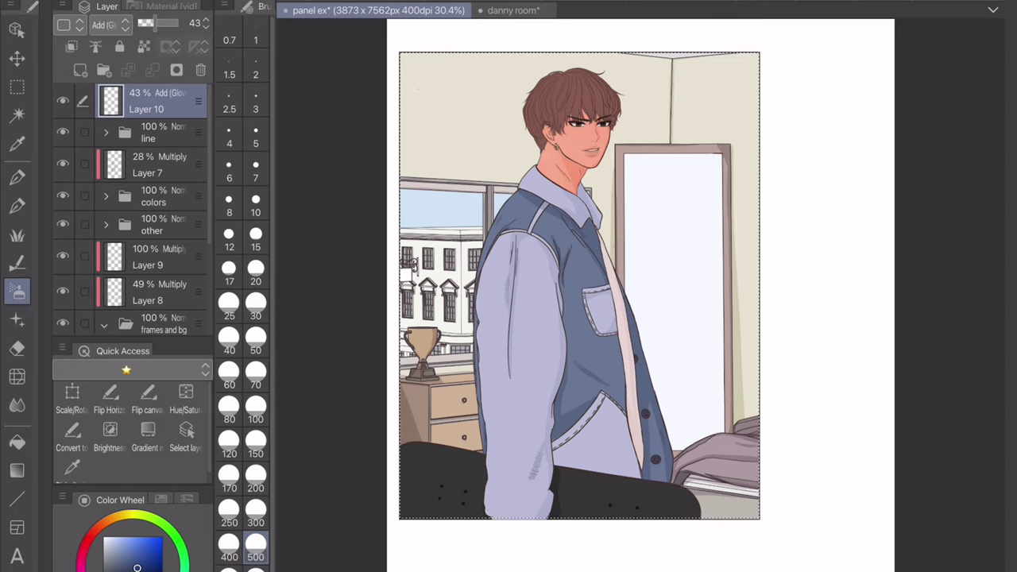
# - Airbrush a pale blue-grey glow along the sleeve's window-side edge and shoulder at size 100, and lower the layer's opacity to 36%
pyautogui.click(113, 537)
pyautogui.moveTo(476, 294); pyautogui.dragTo(445, 437)
pyautogui.click(255, 407)
pyautogui.moveTo(472, 274); pyautogui.dragTo(473, 453)
pyautogui.moveTo(496, 190); pyautogui.dragTo(485, 354)
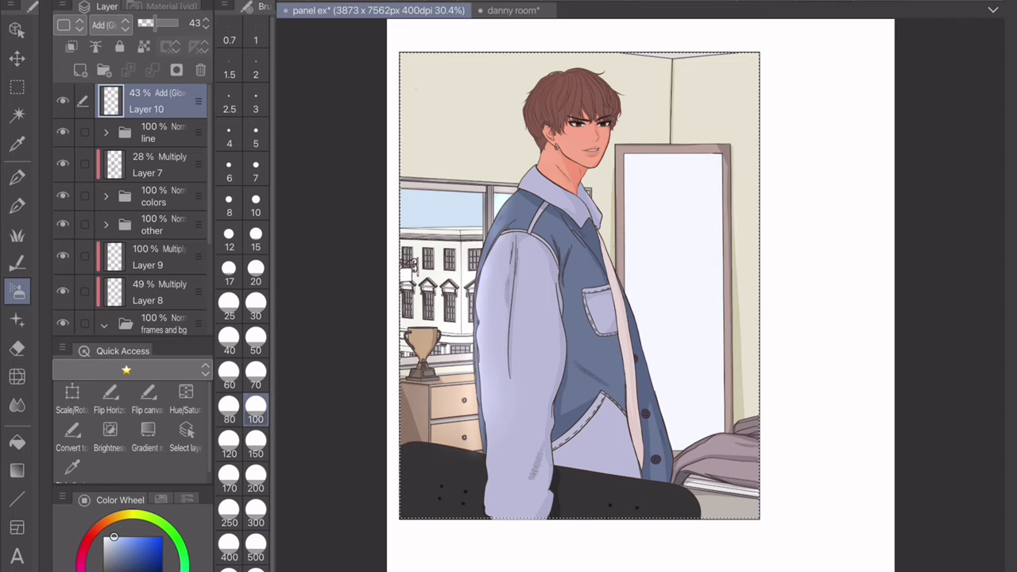
pyautogui.moveTo(479, 429); pyautogui.dragTo(493, 199)
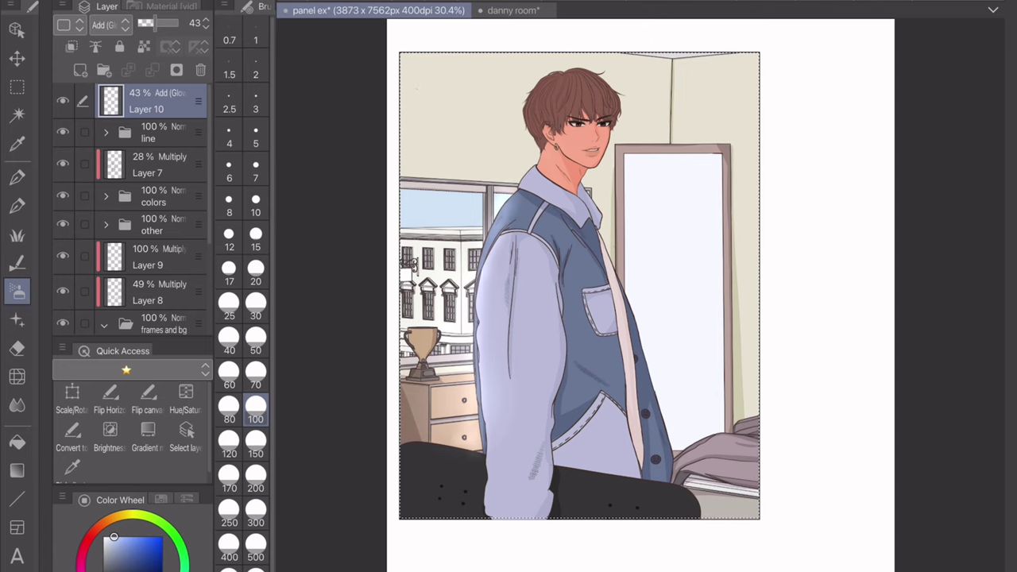
pyautogui.moveTo(146, 23); pyautogui.dragTo(143, 23)
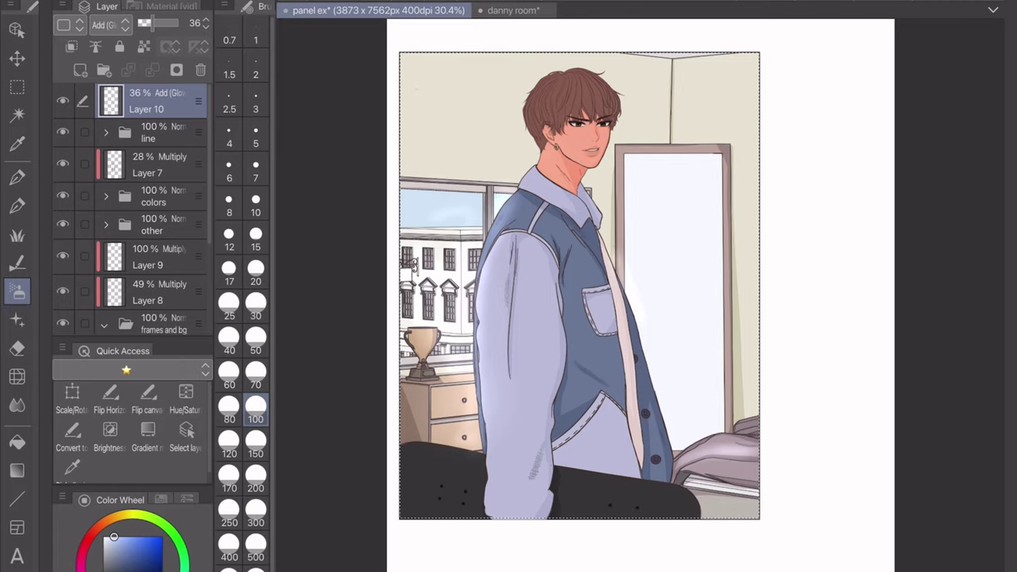
# - Try airbrush size 200 with the glow layer at 30% opacity, and undo the change
pyautogui.scroll(1, 727, 277)
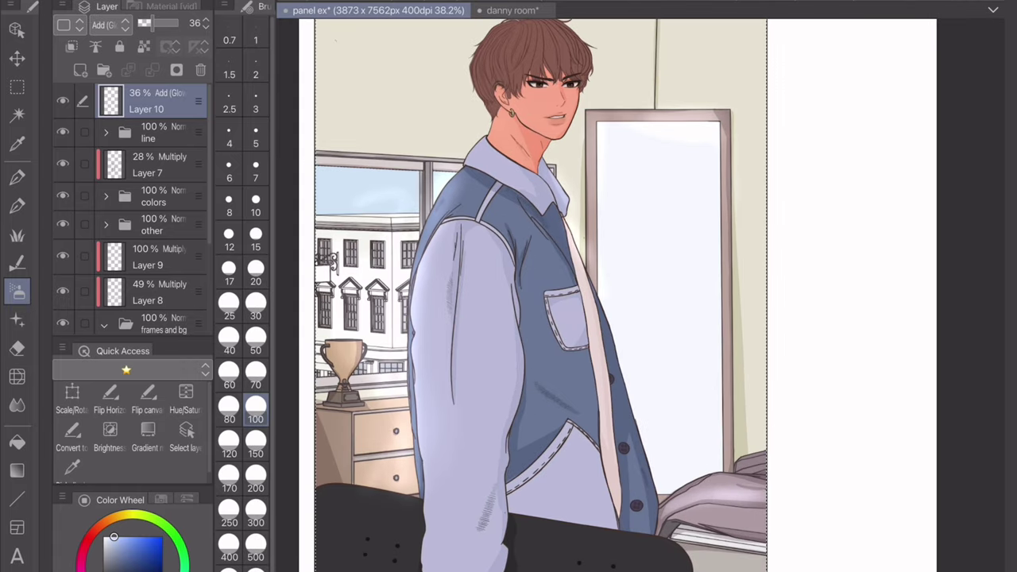
pyautogui.click(255, 480)
pyautogui.moveTo(146, 24); pyautogui.dragTo(143, 24)
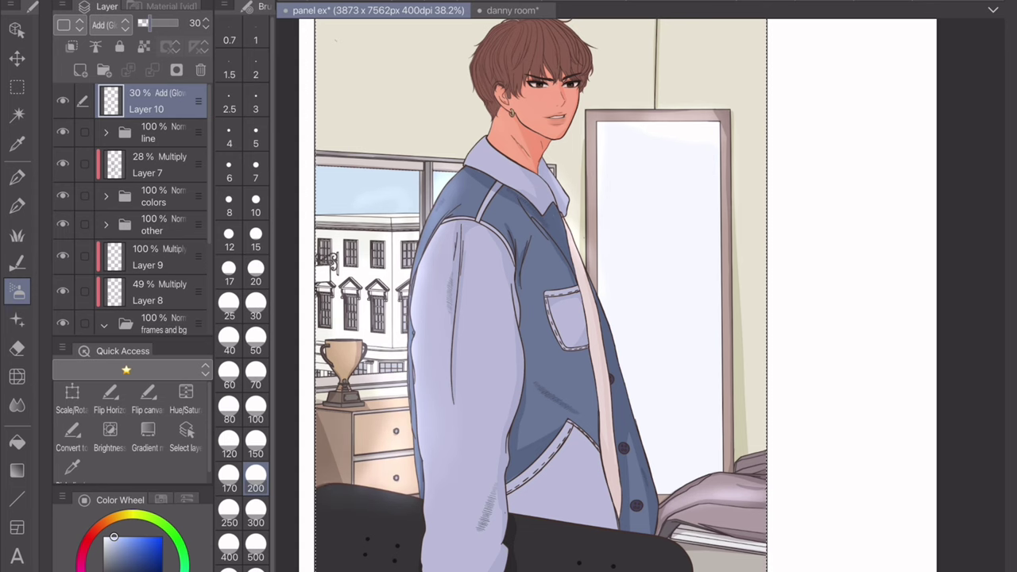
pyautogui.hotkey('ctrl', 'z')
# - Airbrush a soft light glow over the window beside the character's shoulder with brush size 300
pyautogui.scroll(1, 640, 329)
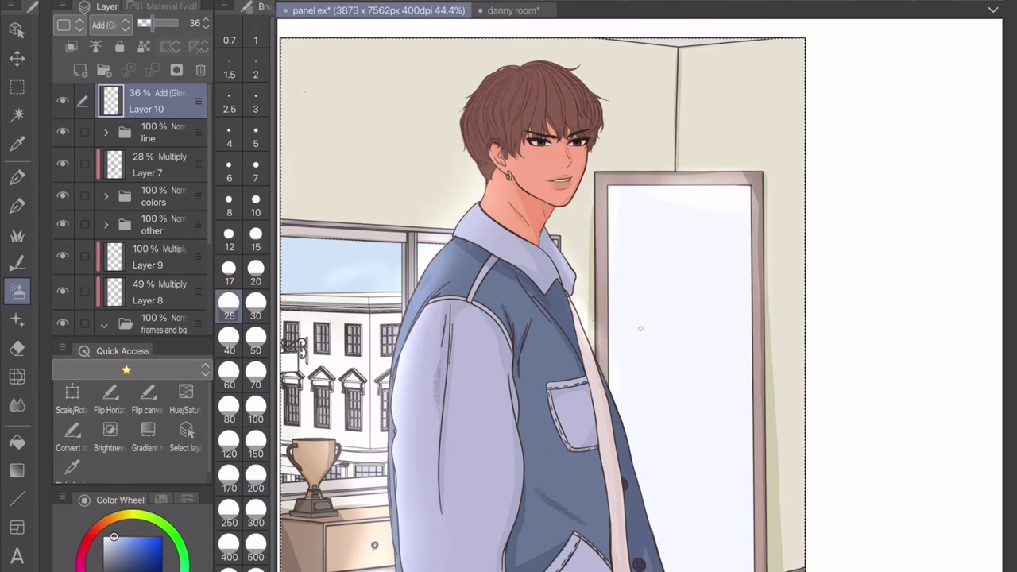
pyautogui.press(']')
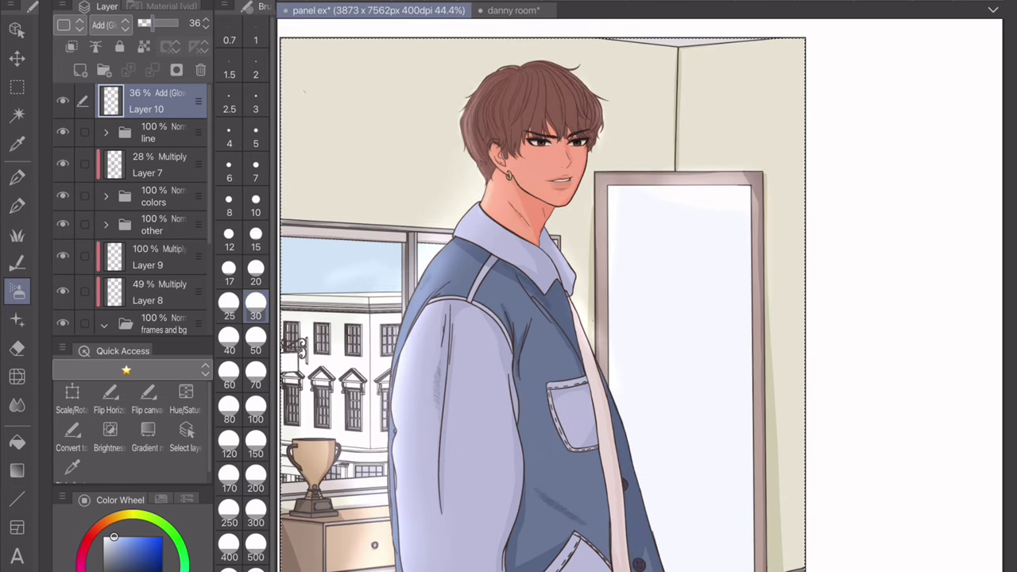
pyautogui.click(255, 441)
pyautogui.scroll(-2, 542, 294)
pyautogui.click(255, 511)
pyautogui.moveTo(417, 231)
pyautogui.mouseDown()
pyautogui.moveTo(493, 270)
pyautogui.moveTo(497, 334)
pyautogui.moveTo(477, 219)
pyautogui.mouseUp()
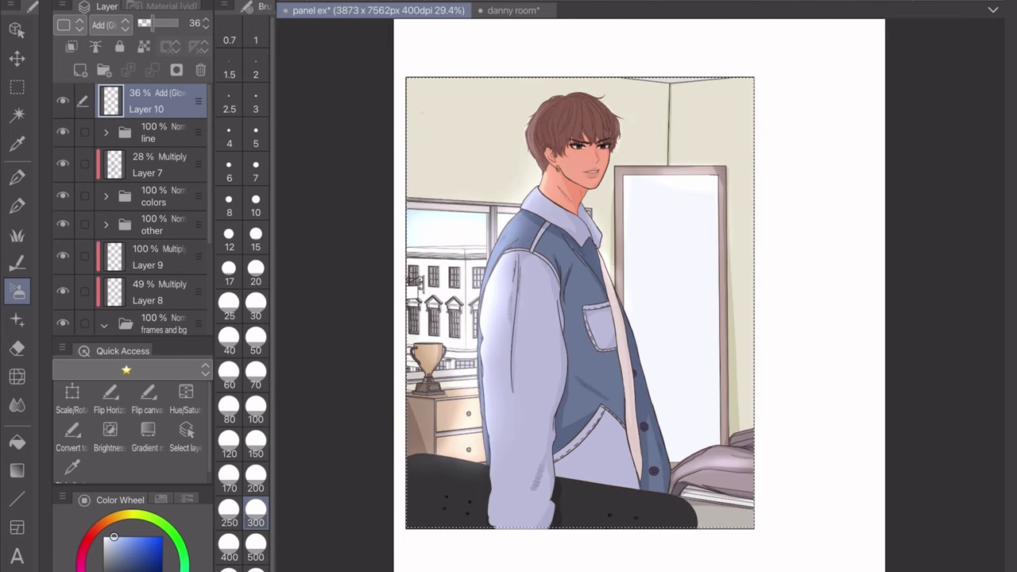
# - Add a Multiply layer above the glow layer, lower its opacity to 23%, and choose a dark blue drawing color
pyautogui.hotkey('ctrl', 'shift', 'n')
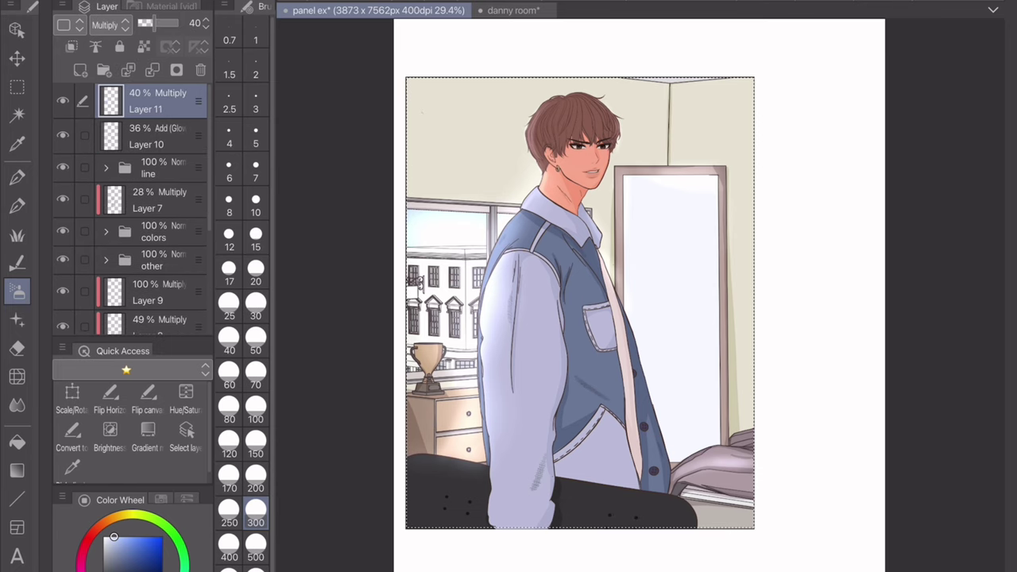
pyautogui.press(']')
pyautogui.moveTo(154, 23); pyautogui.dragTo(156, 23)
pyautogui.click(129, 569)
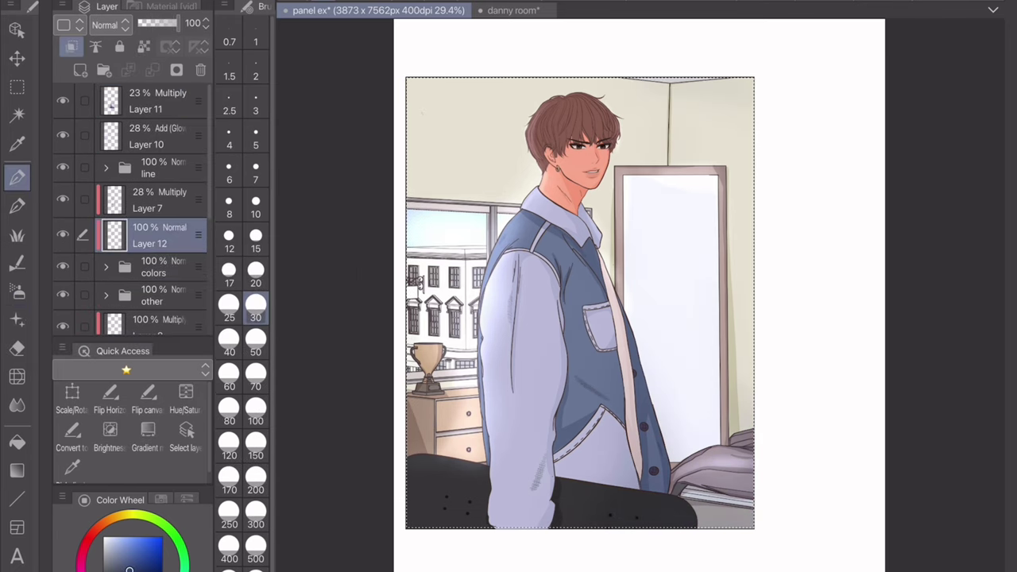
# - Set the clipped layer above the colors folder to Add (Glow) blending at 23% opacity
pyautogui.click(95, 24)
pyautogui.click(106, 359)
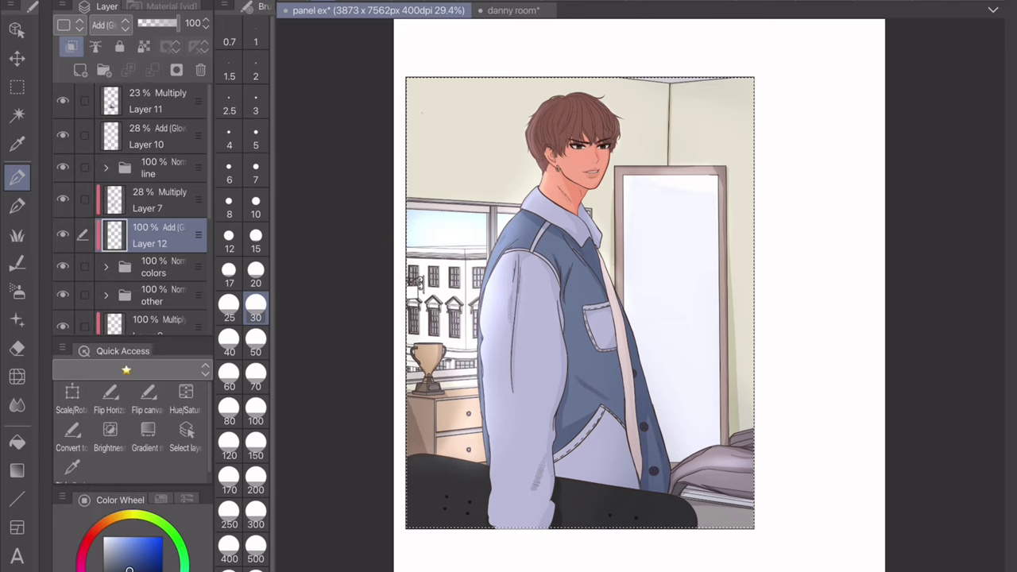
pyautogui.moveTo(183, 24); pyautogui.dragTo(143, 24)
# - Choose a light blue color and draw highlights along the neck and jacket collar with the pen at size 20
pyautogui.click(256, 208)
pyautogui.click(125, 516)
pyautogui.press('x')
pyautogui.scroll(6, 551, 208)
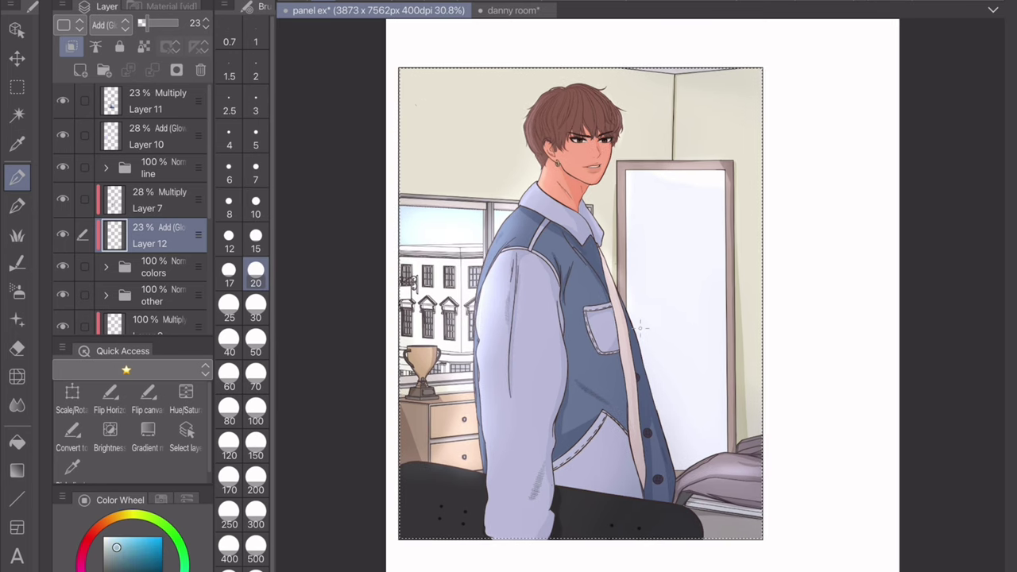
pyautogui.press(']')
pyautogui.scroll(5, 646, 103)
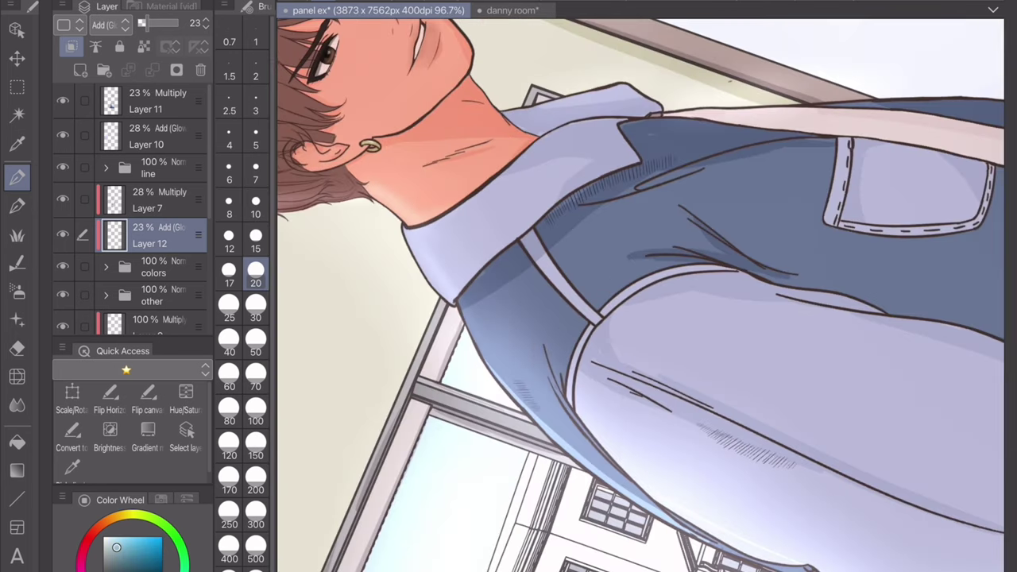
pyautogui.moveTo(383, 239); pyautogui.dragTo(453, 290)
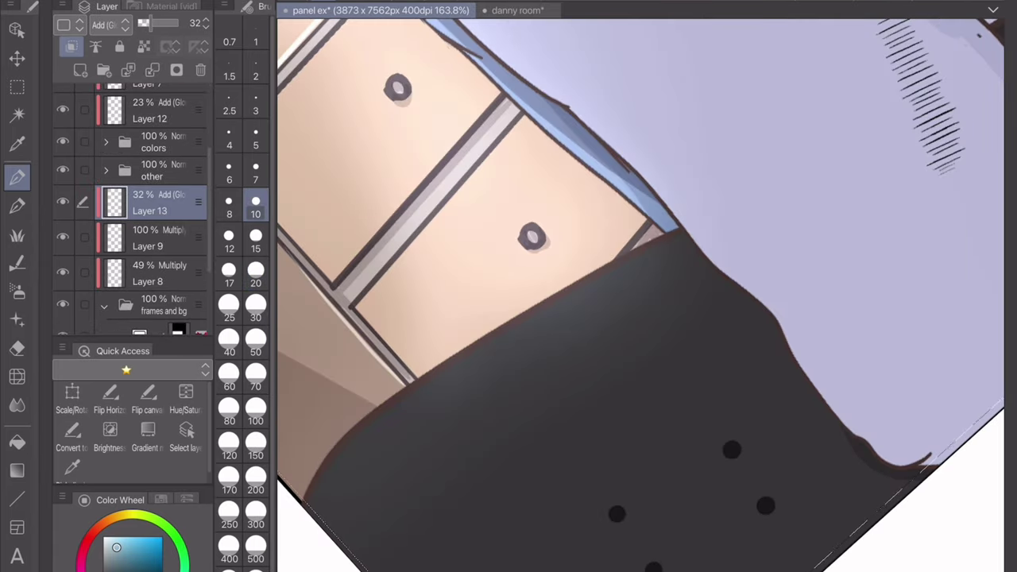
# - Draw a highlight along the skateboard's upper edge on Layer 12 with pen size 70
pyautogui.click(150, 112)
pyautogui.click(256, 379)
pyautogui.moveTo(620, 270)
pyautogui.mouseDown()
pyautogui.moveTo(382, 429)
pyautogui.moveTo(310, 500)
pyautogui.mouseUp()
# - Highlight the surface beneath the books on Layer 13 with pen size 50
pyautogui.click(149, 280)
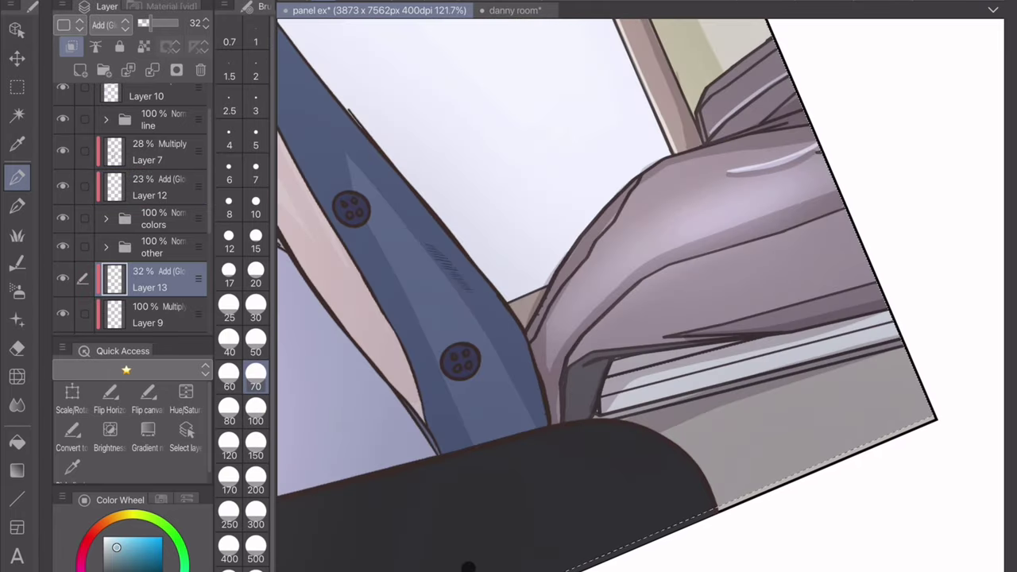
pyautogui.press('[')
pyautogui.press('[')
pyautogui.moveTo(641, 329); pyautogui.dragTo(588, 333)
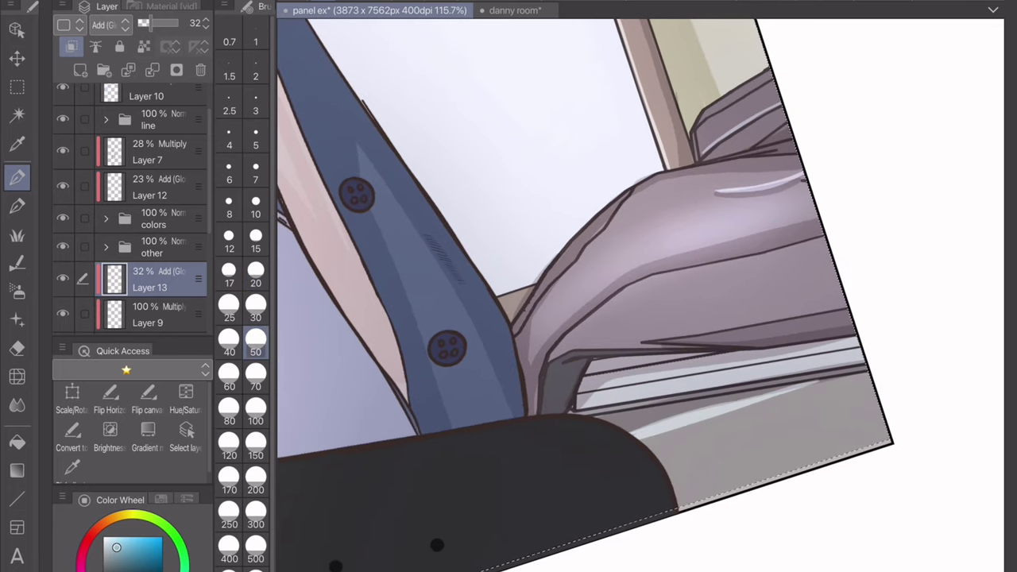
pyautogui.scroll(1, 588, 333)
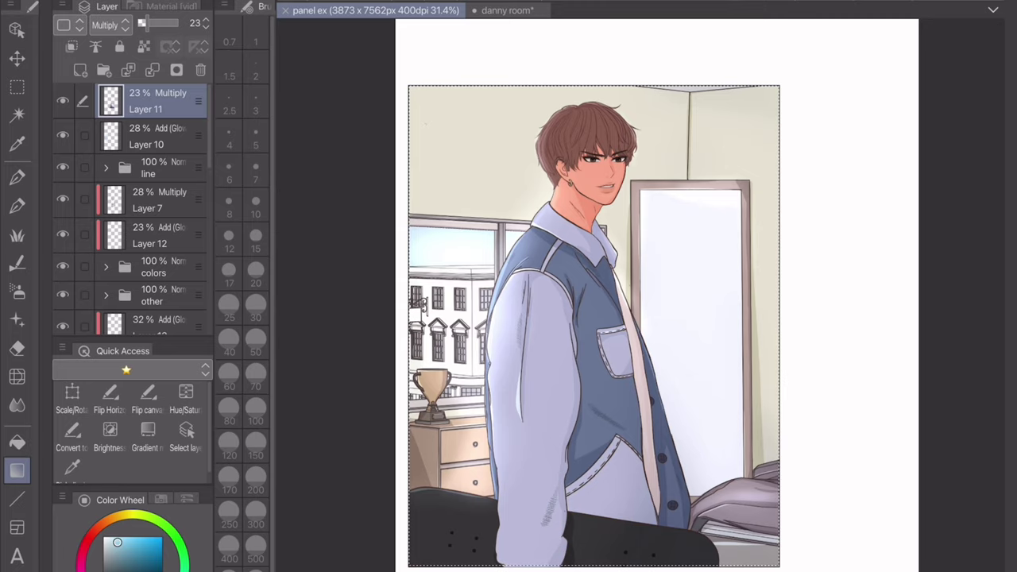
# - Add a new layer on top and fill the selected panel with a diagonal Midday sky gradient, lightest at the upper window-side corner
pyautogui.hotkey('ctrl', '+')
pyautogui.hotkey('ctrl', '-')
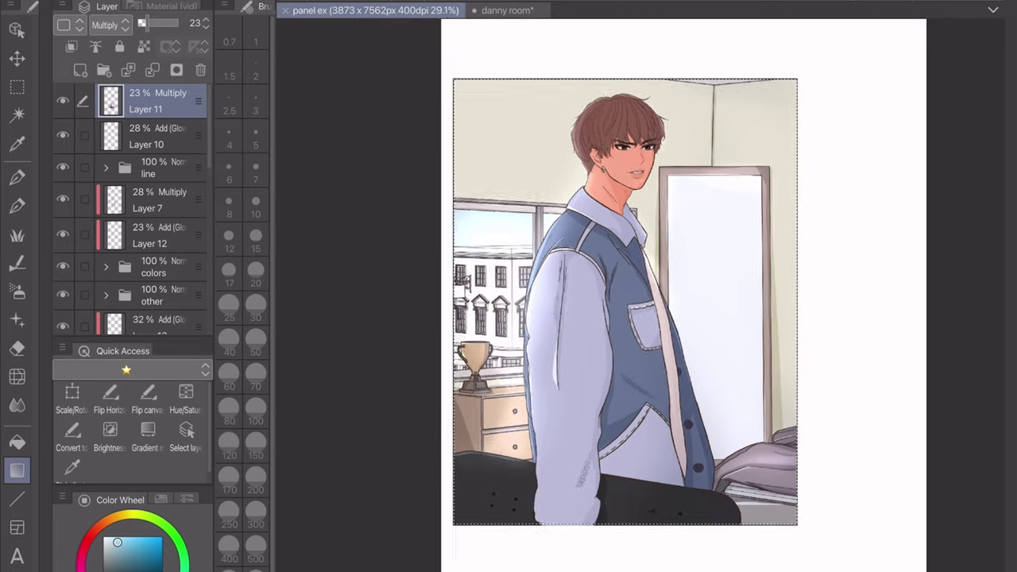
pyautogui.hotkey('ctrl', '+')
pyautogui.click(80, 70)
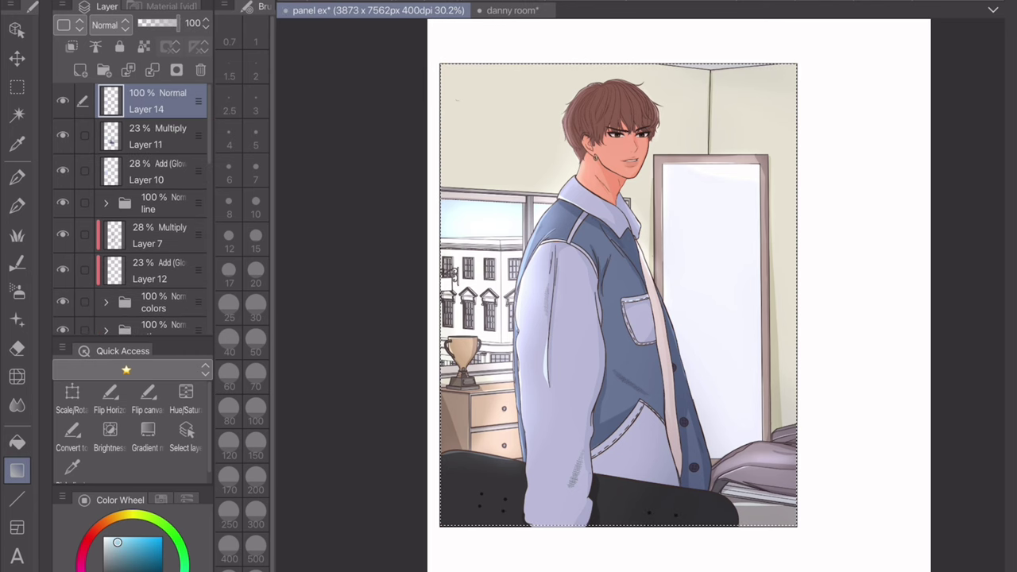
pyautogui.press('g')
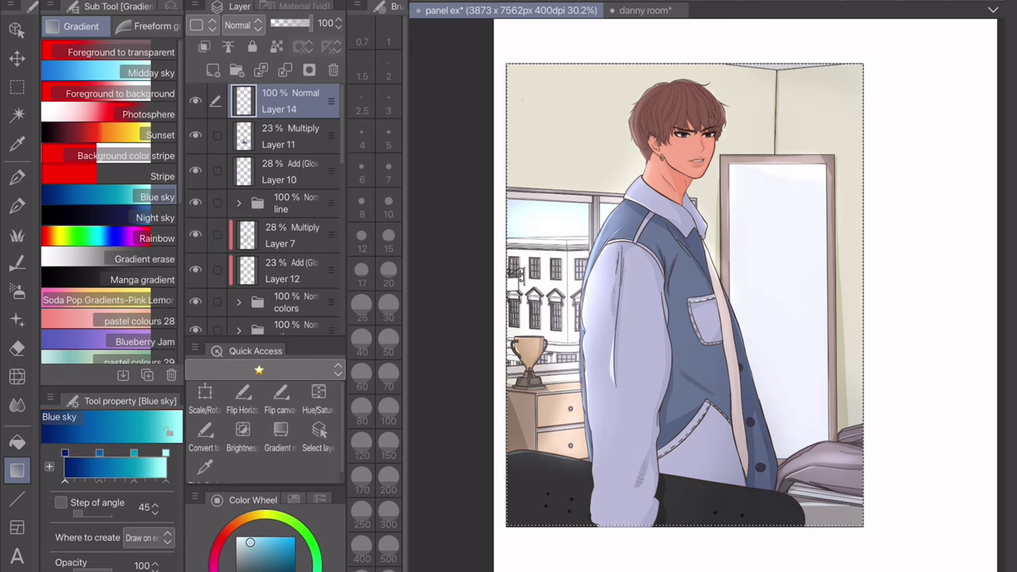
pyautogui.click(112, 72)
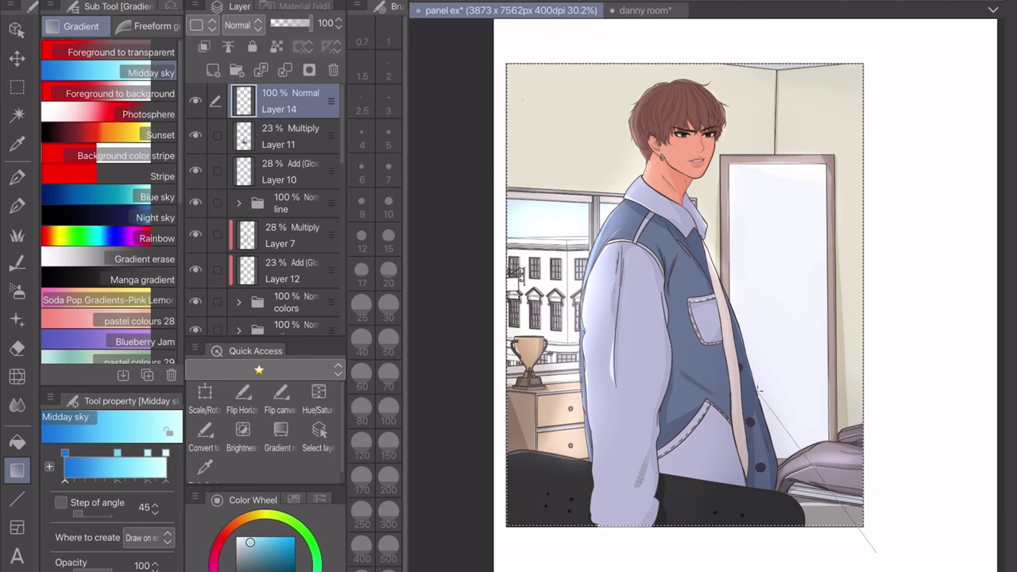
pyautogui.moveTo(508, 53); pyautogui.dragTo(508, 52)
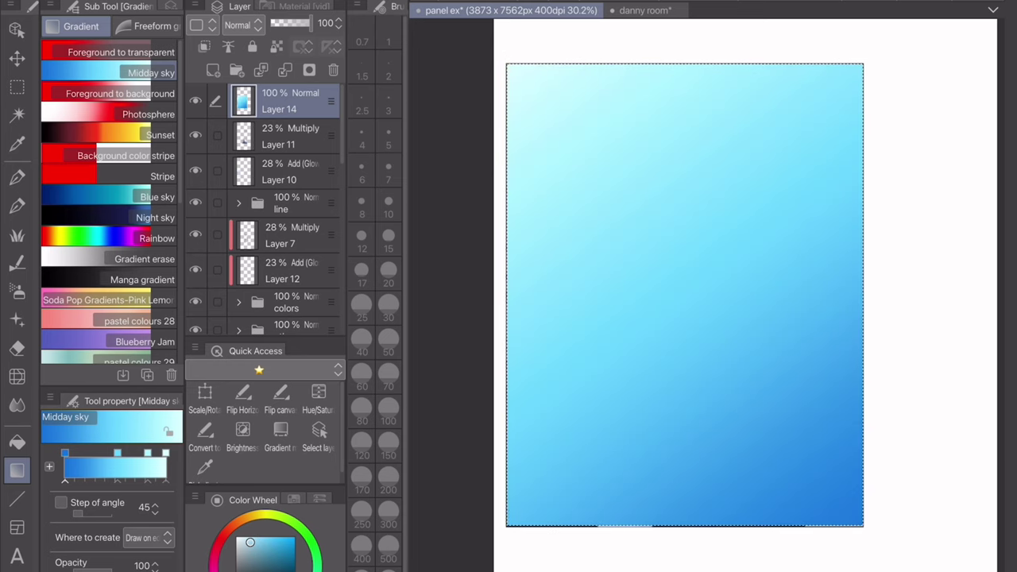
# - Set the gradient layer to Soft light blending and lower its opacity to 34%
pyautogui.click(238, 25)
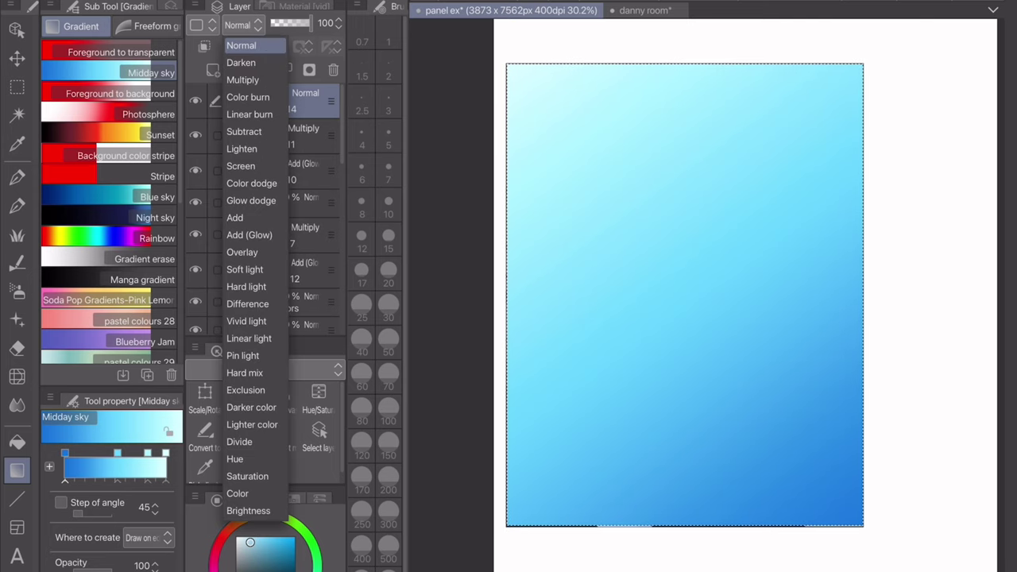
pyautogui.press('Escape')
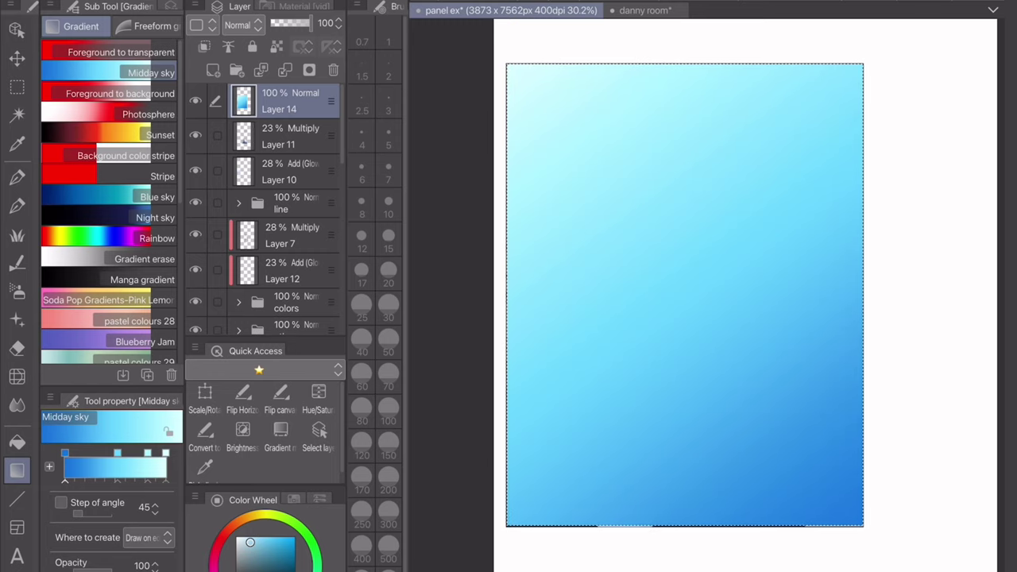
pyautogui.moveTo(332, 23); pyautogui.dragTo(290, 23)
pyautogui.click(241, 25)
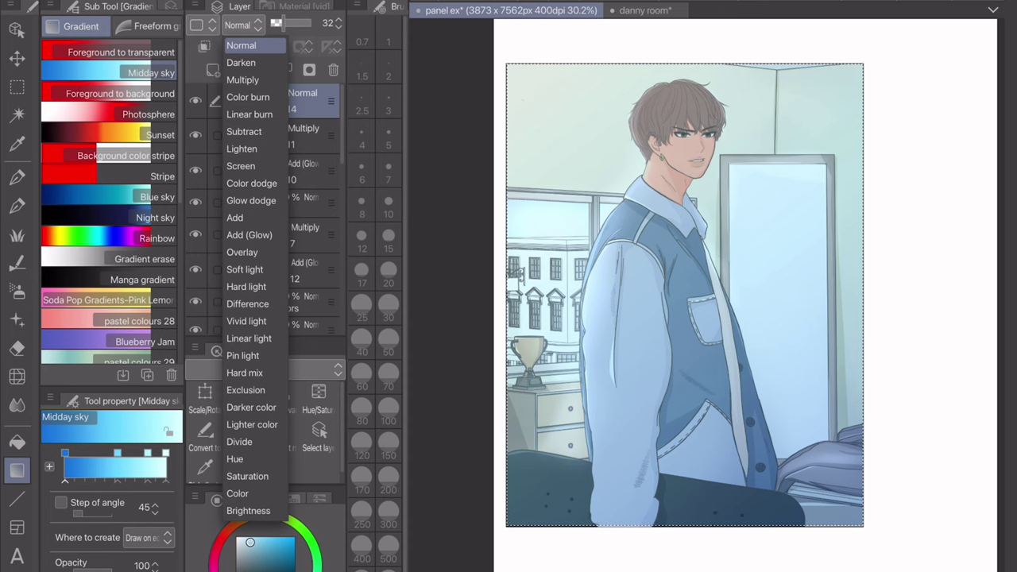
pyautogui.click(244, 269)
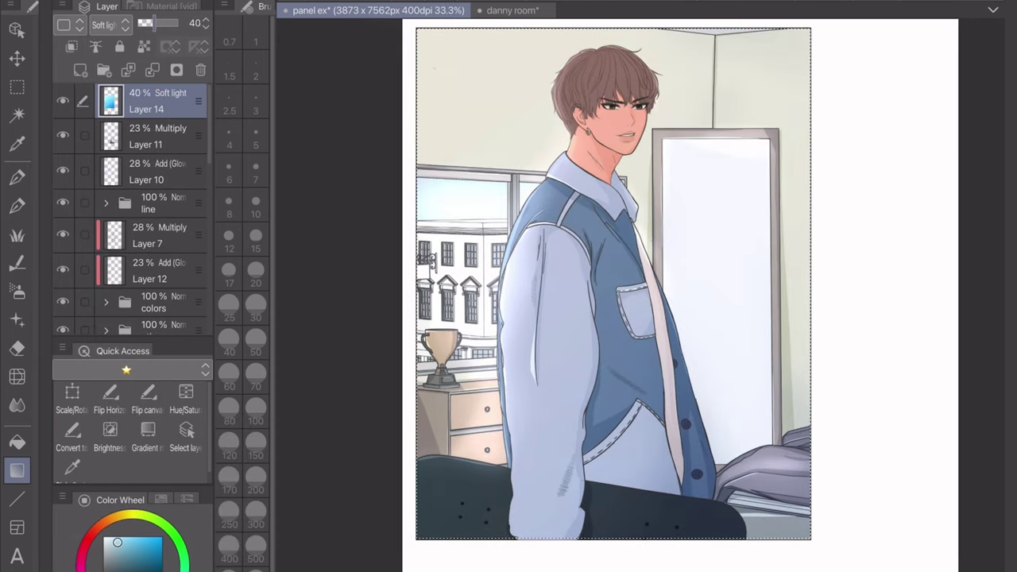
pyautogui.moveTo(153, 23); pyautogui.dragTo(145, 23)
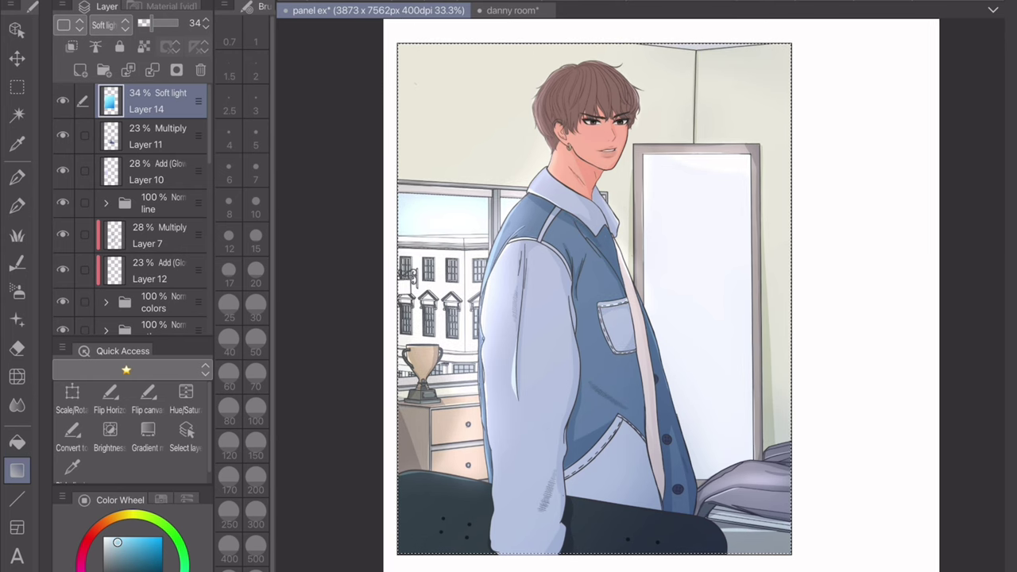
pyautogui.scroll(1, 595, 299)
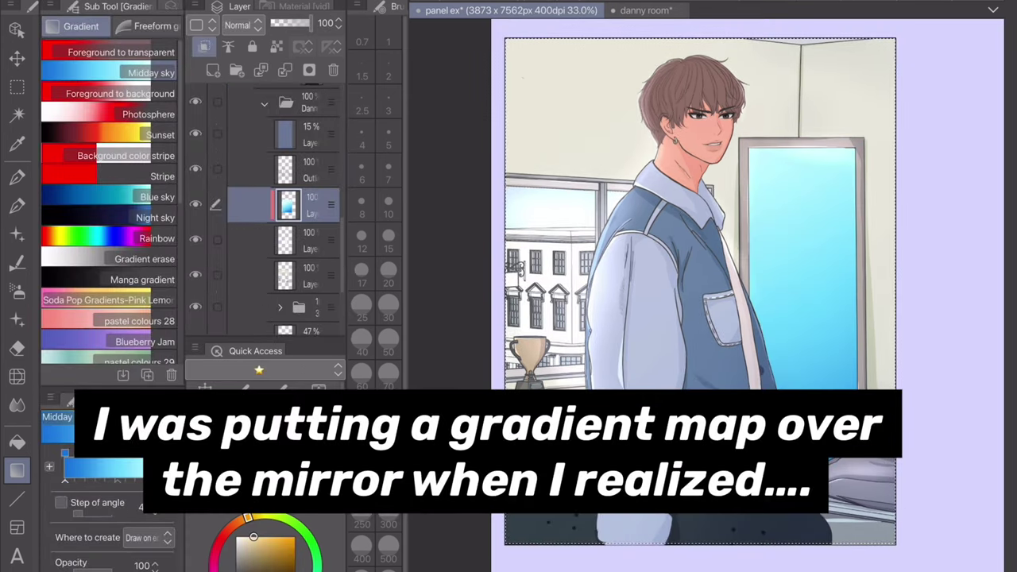
# - Set the mirror's gradient layer to Multiply blending and lower its opacity to 13%
pyautogui.click(245, 269)
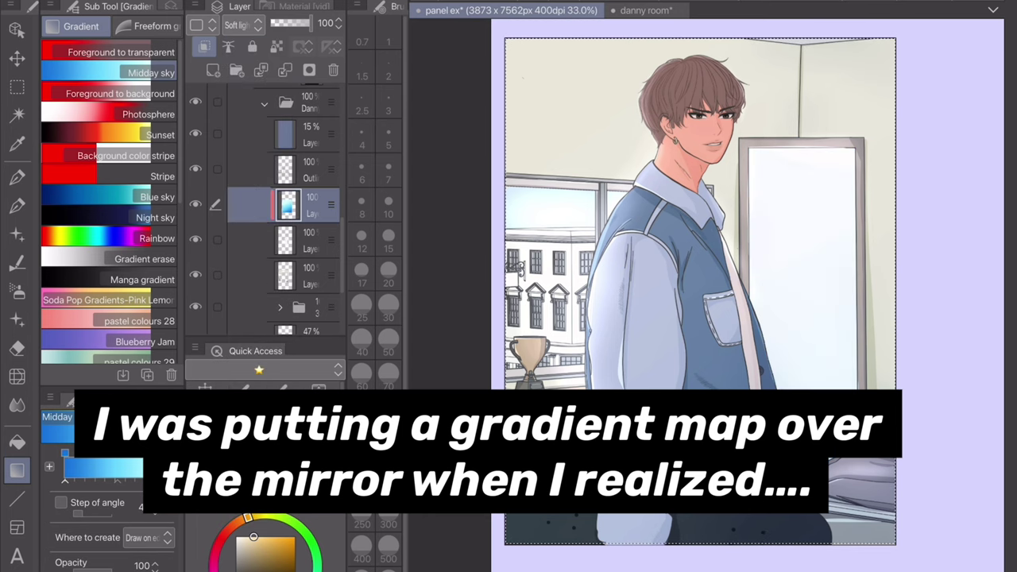
pyautogui.moveTo(318, 24); pyautogui.dragTo(277, 24)
pyautogui.click(237, 25)
pyautogui.click(242, 79)
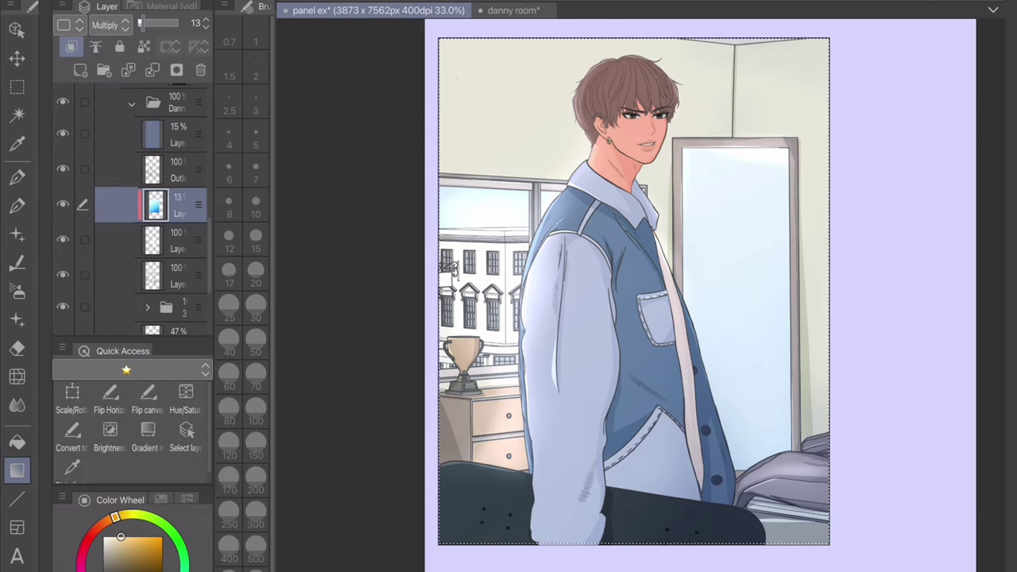
# - Add a new layer directly above the mirror's gradient layer
pyautogui.scroll(5, 771, 230)
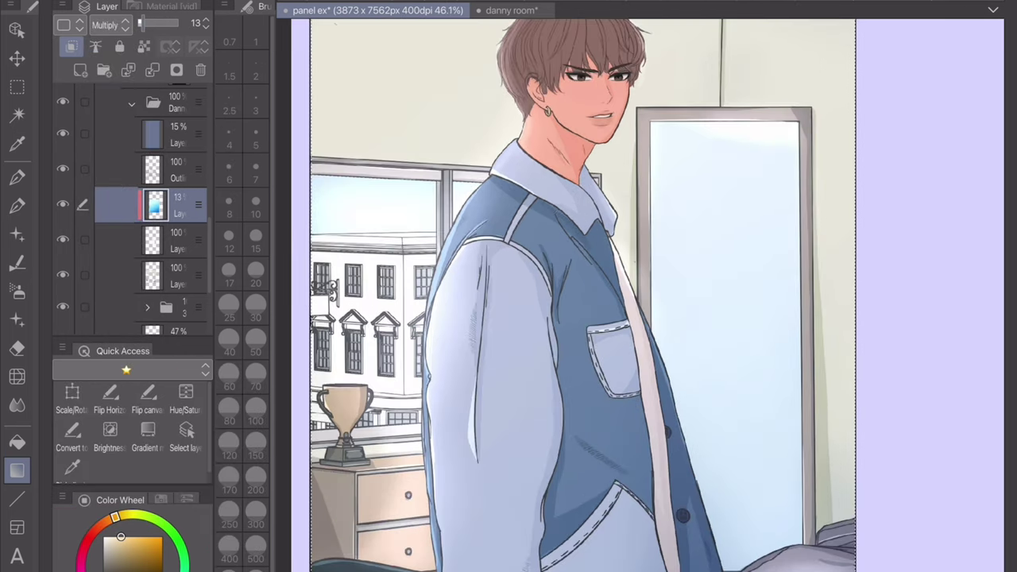
pyautogui.scroll(-4, 604, 294)
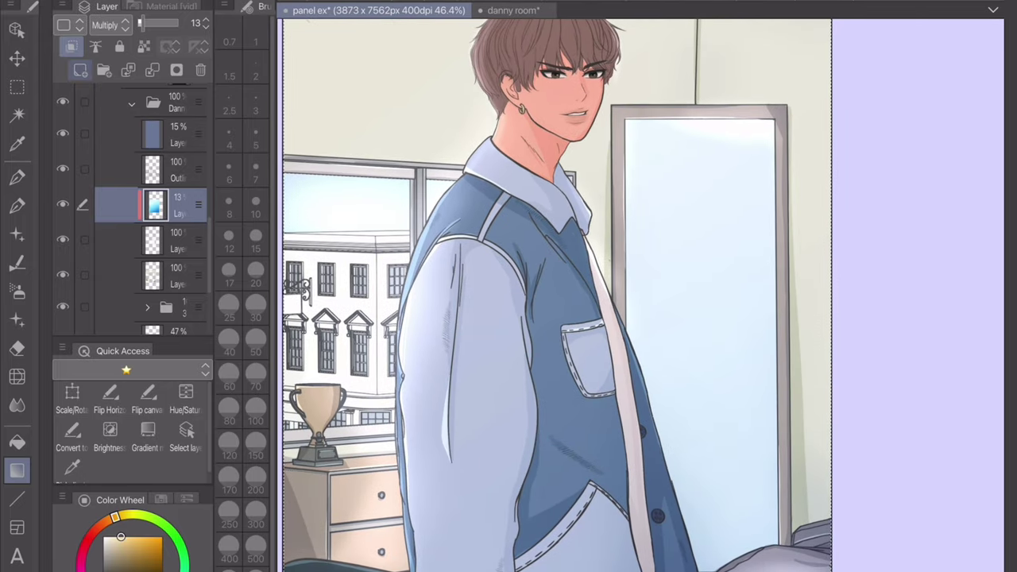
pyautogui.click(81, 70)
pyautogui.press('p')
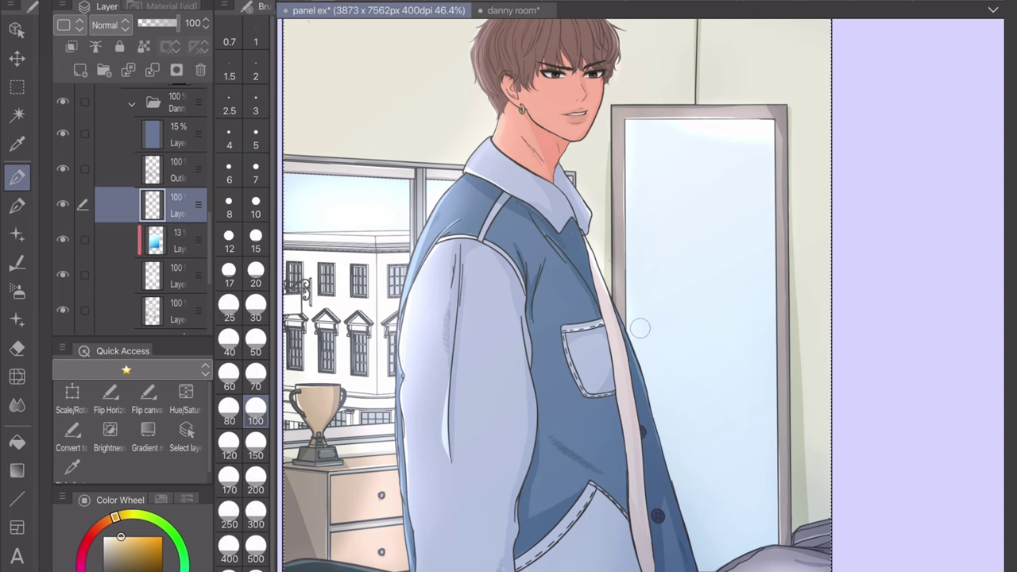
pyautogui.moveTo(685, 200)
pyautogui.mouseDown()
pyautogui.moveTo(712, 282)
pyautogui.moveTo(675, 302)
pyautogui.mouseUp()
pyautogui.hotkey('ctrl', 'z')
pyautogui.hotkey('ctrl', 'z')
# - Paint the character's rough reflection in the mirror with pen size 100, using hair brown, jacket blue and pale shirt colors sampled from him
pyautogui.scroll(-3, 556, 294)
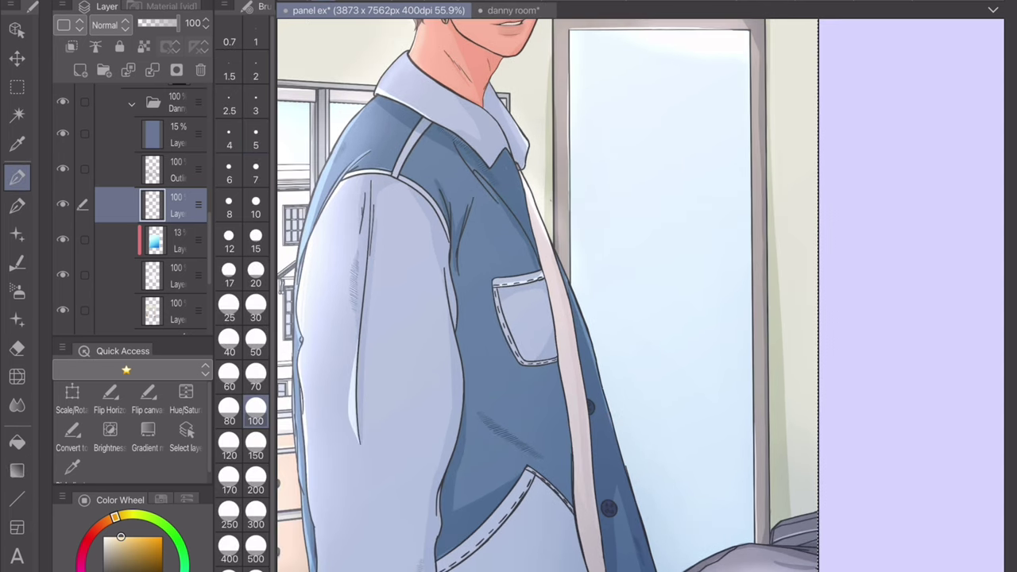
pyautogui.scroll(4, 693, 171)
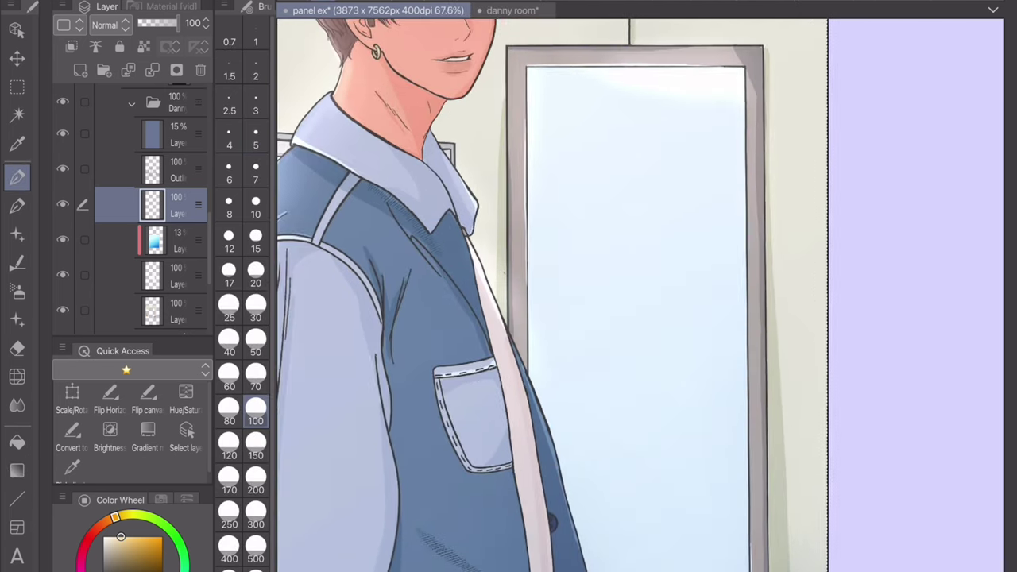
pyautogui.press('i')
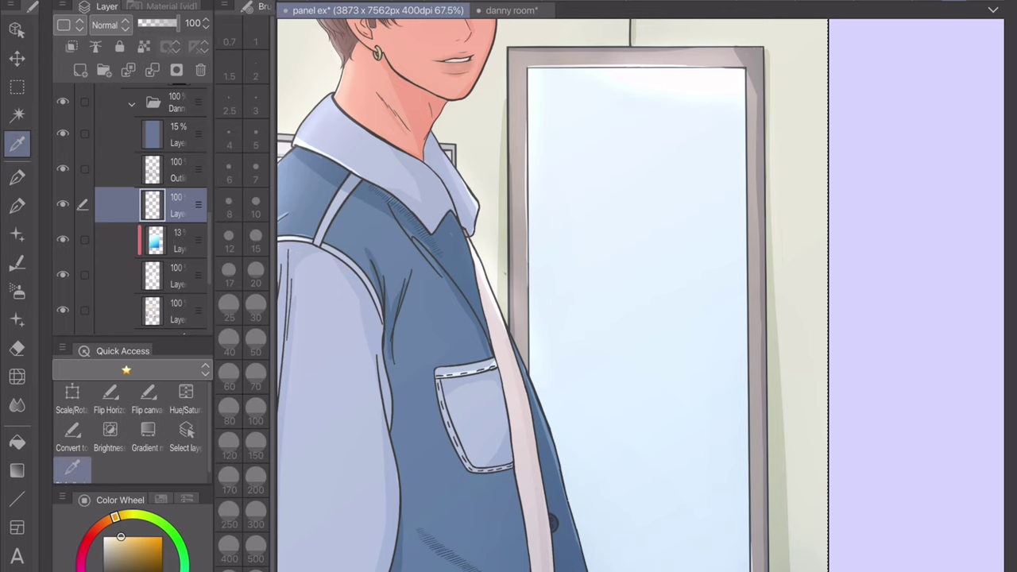
pyautogui.press('p')
pyautogui.moveTo(595, 167)
pyautogui.mouseDown()
pyautogui.moveTo(604, 253)
pyautogui.moveTo(617, 195)
pyautogui.moveTo(521, 274)
pyautogui.moveTo(598, 274)
pyautogui.moveTo(588, 198)
pyautogui.moveTo(624, 194)
pyautogui.mouseUp()
pyautogui.moveTo(602, 262)
pyautogui.mouseDown()
pyautogui.moveTo(613, 301)
pyautogui.moveTo(549, 374)
pyautogui.moveTo(612, 445)
pyautogui.moveTo(604, 469)
pyautogui.mouseUp()
pyautogui.keyDown('alt'); pyautogui.click(414, 262); pyautogui.keyUp('alt')
pyautogui.scroll(-2, 604, 318)
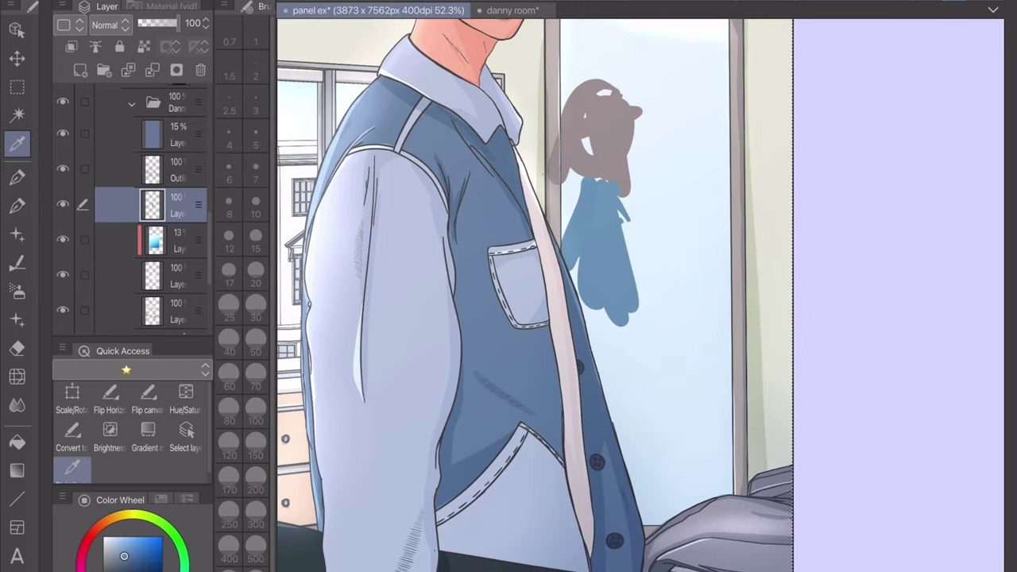
pyautogui.keyDown('alt'); pyautogui.click(560, 302); pyautogui.keyUp('alt')
pyautogui.moveTo(608, 302); pyautogui.dragTo(628, 493)
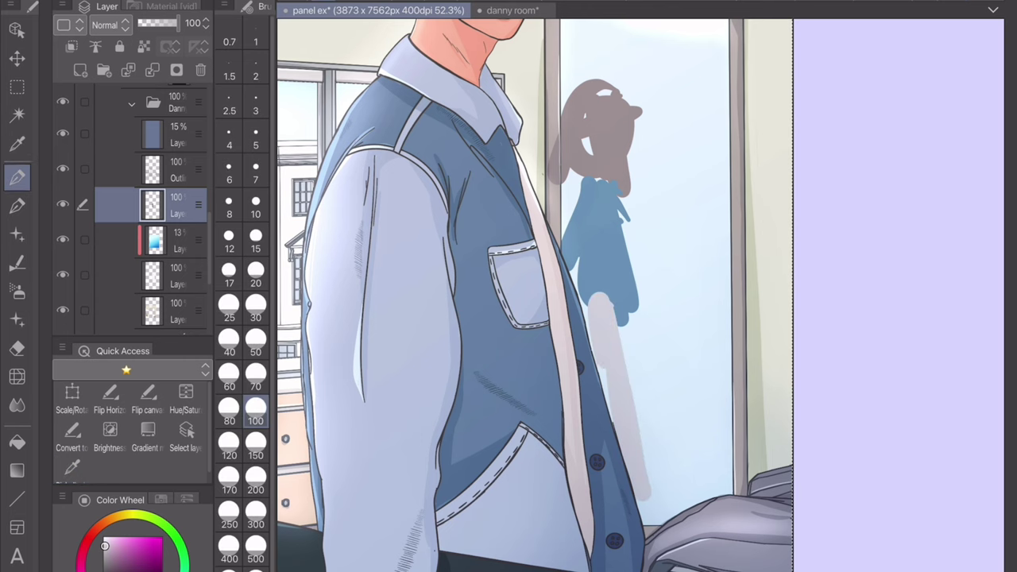
pyautogui.moveTo(636, 309); pyautogui.dragTo(659, 501)
pyautogui.scroll(-5, 620, 358)
pyautogui.scroll(5, 588, 286)
pyautogui.scroll(-2, 509, 302)
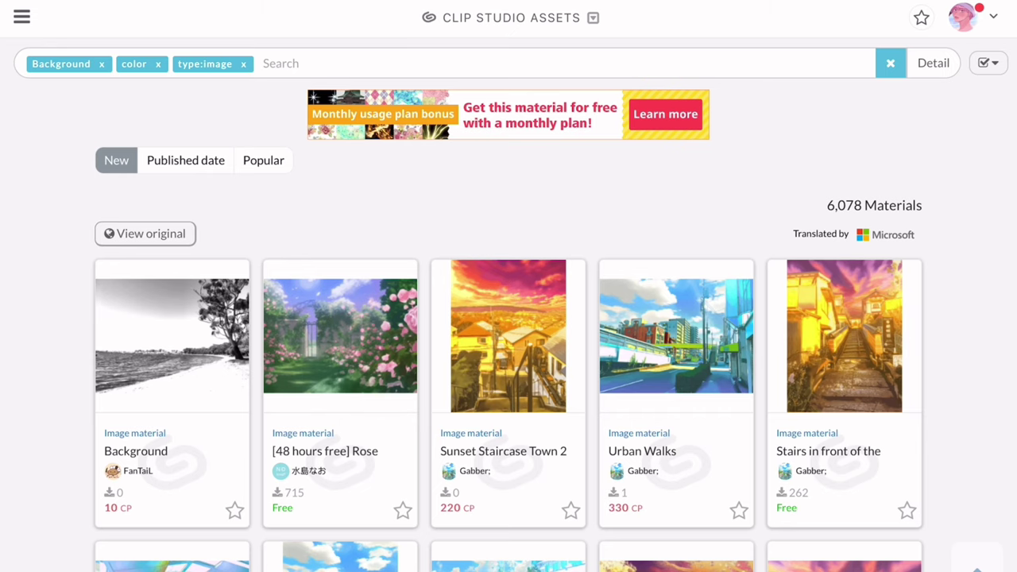
# - Review the detailed filter options for the color background image search in CLIP STUDIO ASSETS
pyautogui.click(934, 62)
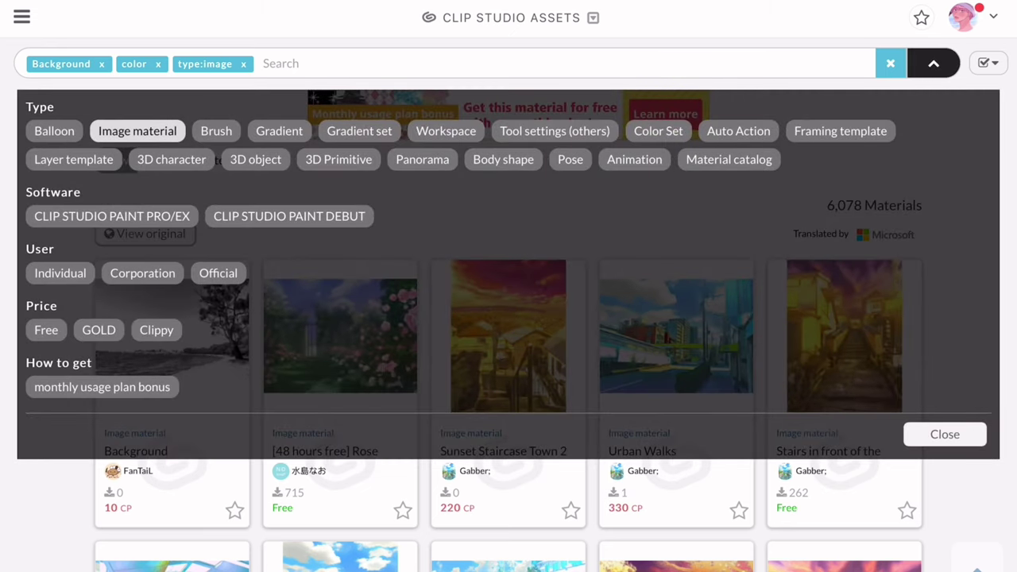
pyautogui.press('Escape')
pyautogui.click(934, 62)
pyautogui.click(945, 434)
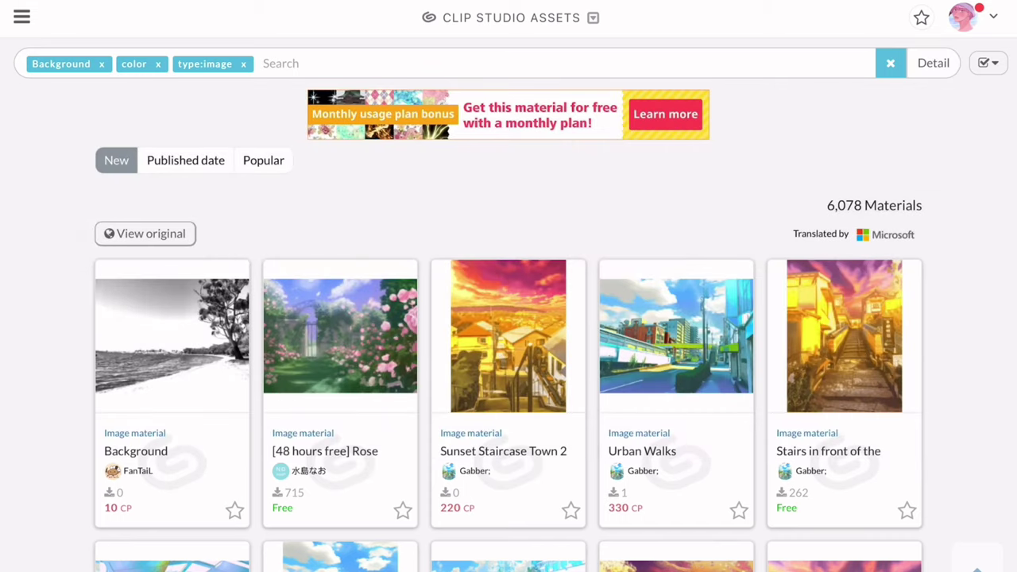
# - Browse the color background image materials in the search results for usable scenes
pyautogui.scroll(-2, 508, 318)
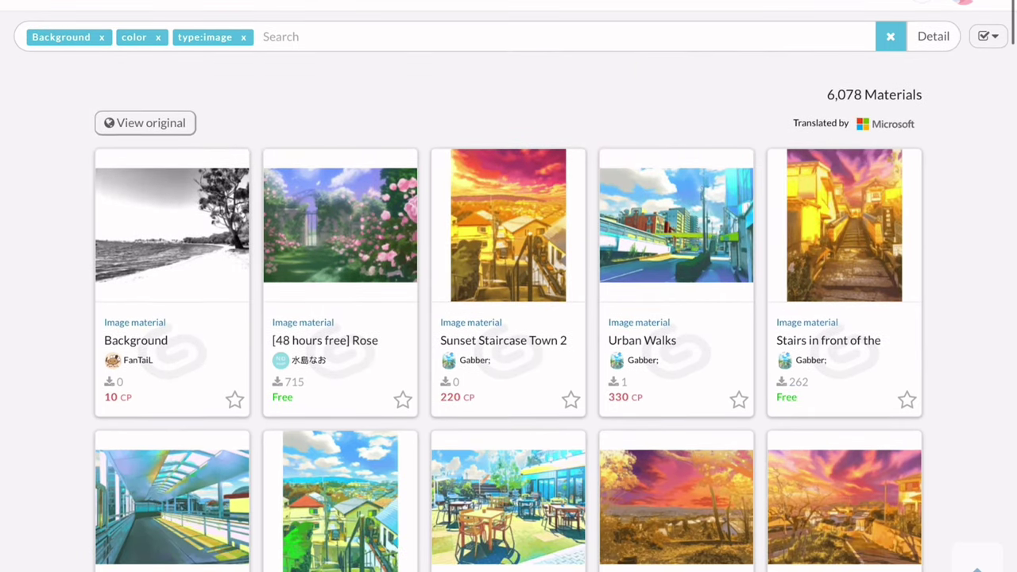
pyautogui.scroll(-2, 739, 273)
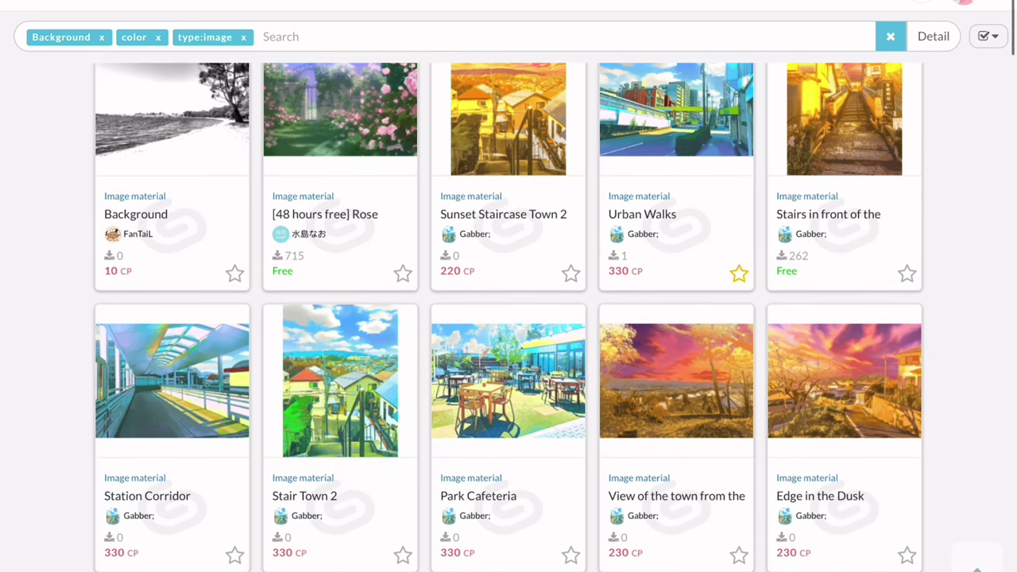
pyautogui.scroll(-3, 739, 274)
pyautogui.scroll(-5, 509, 318)
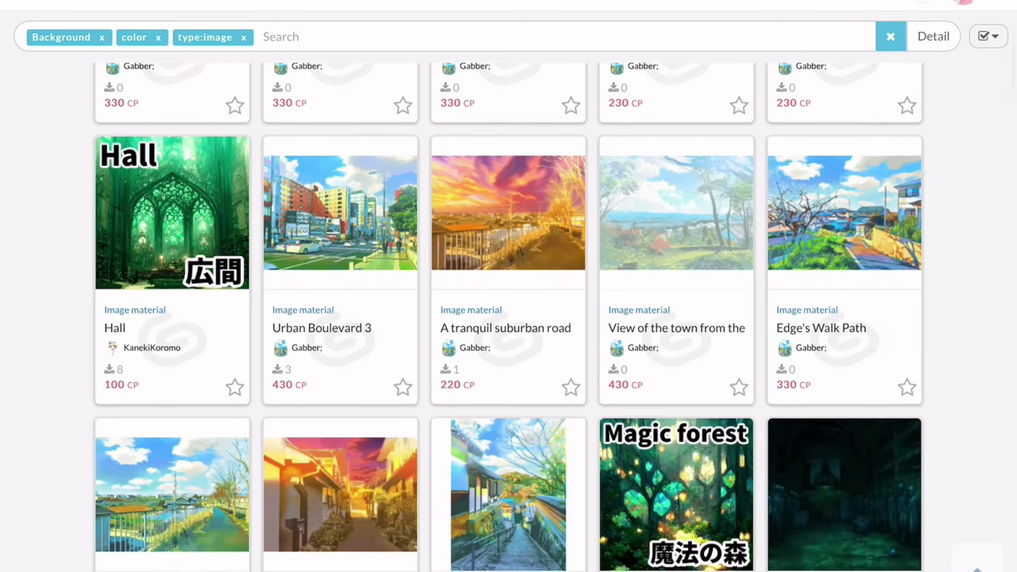
pyautogui.scroll(-3, 509, 318)
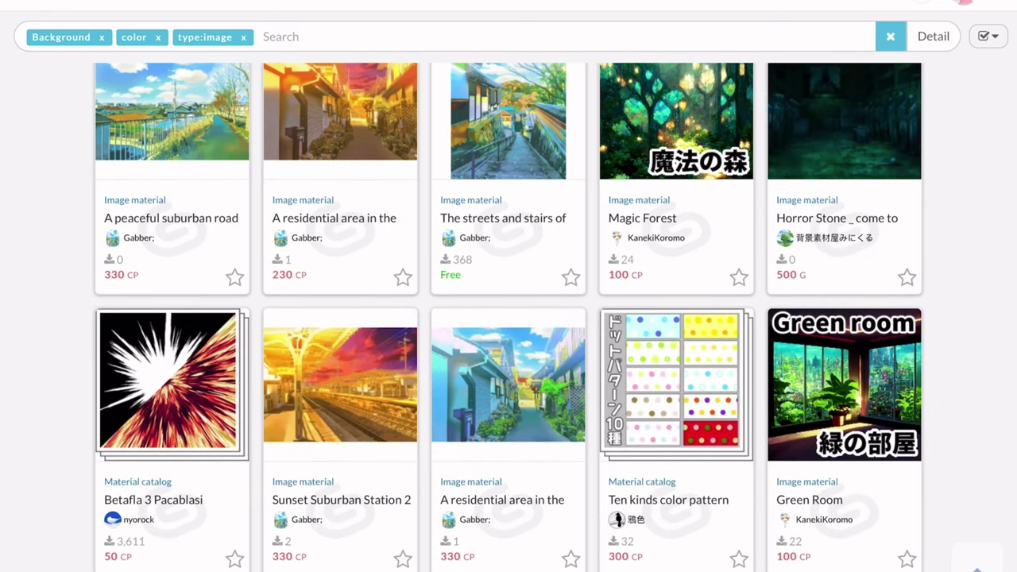
pyautogui.scroll(-4, 508, 318)
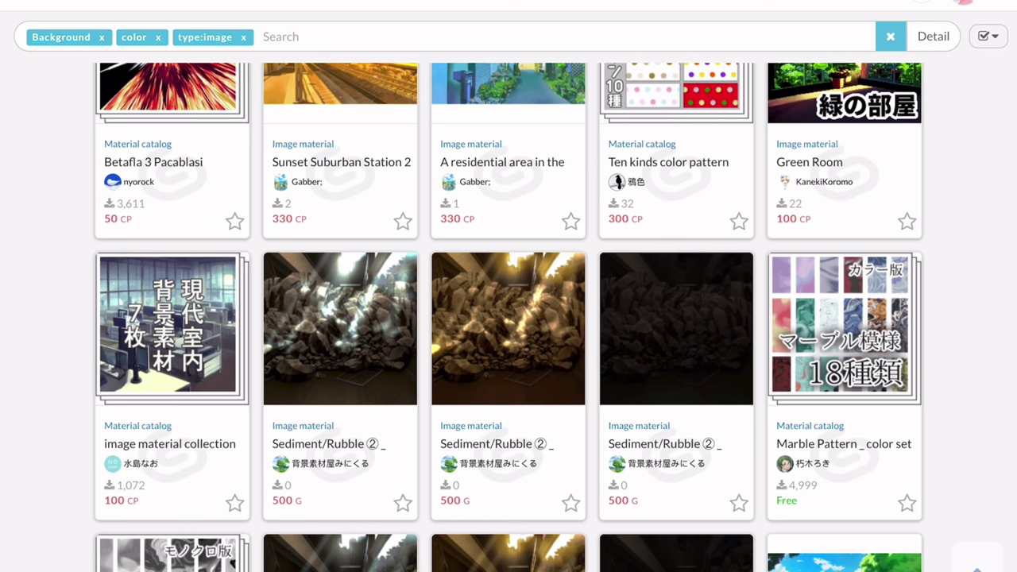
pyautogui.scroll(-3, 509, 318)
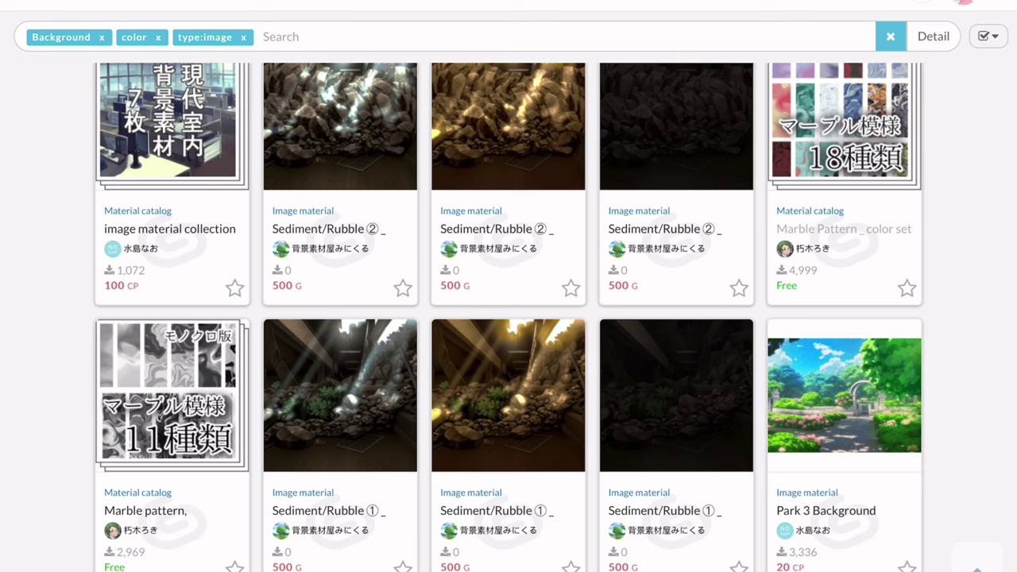
pyautogui.scroll(-3, 509, 317)
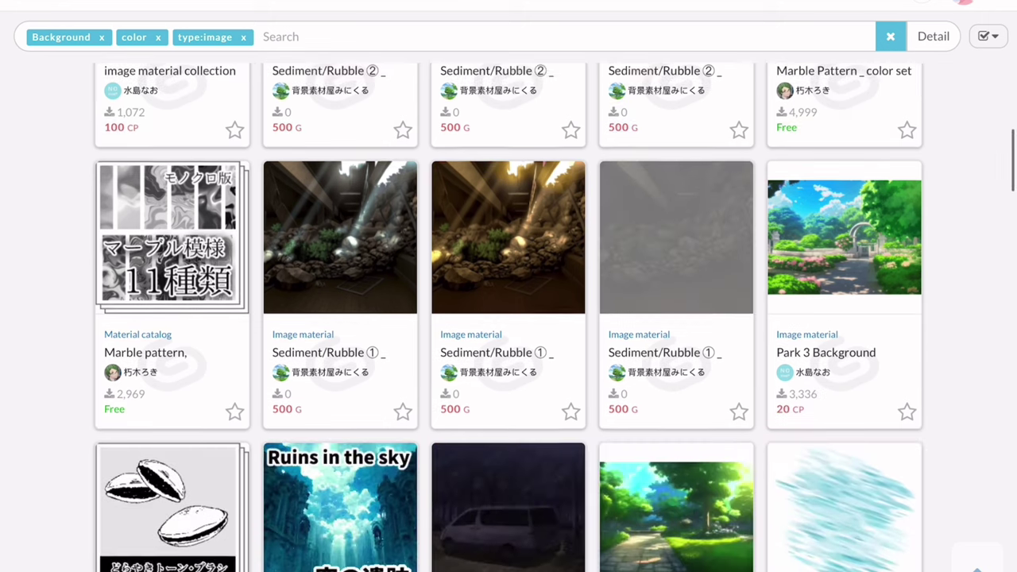
pyautogui.scroll(-3, 509, 317)
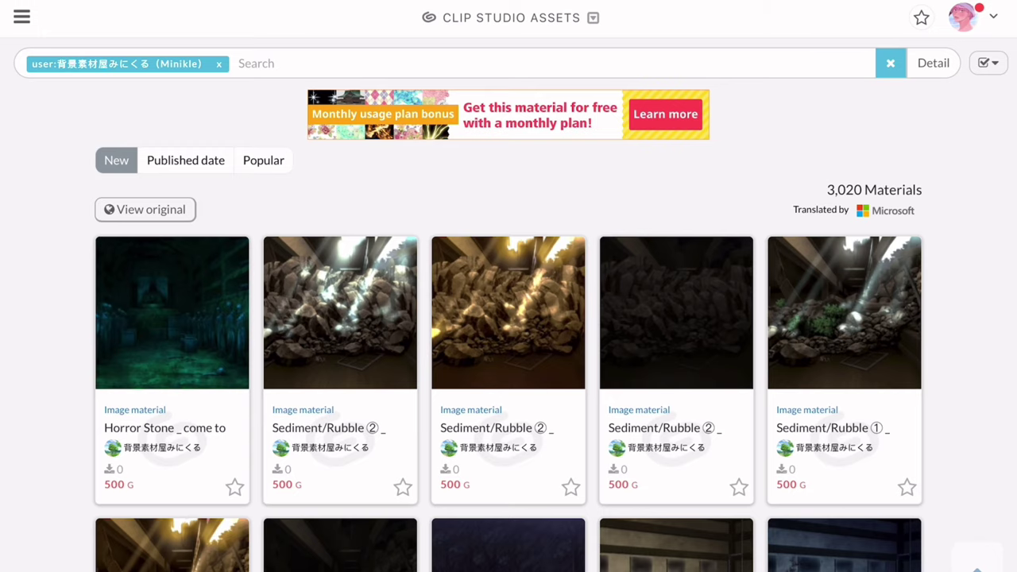
# - Browse the background images published by the creator Minikle
pyautogui.scroll(-6, 508, 318)
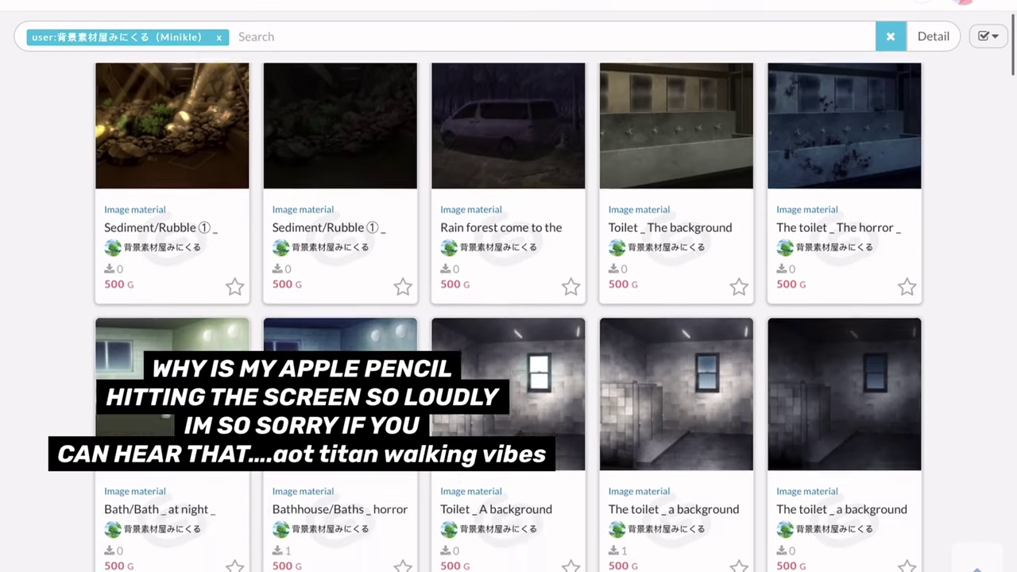
pyautogui.scroll(-6, 509, 318)
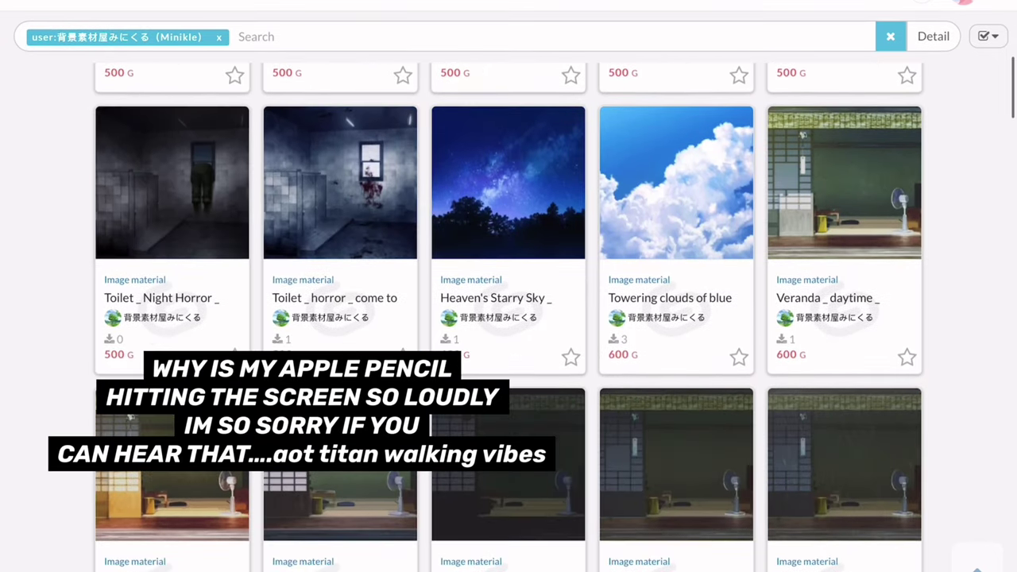
pyautogui.scroll(-6, 508, 318)
pyautogui.scroll(-8, 508, 318)
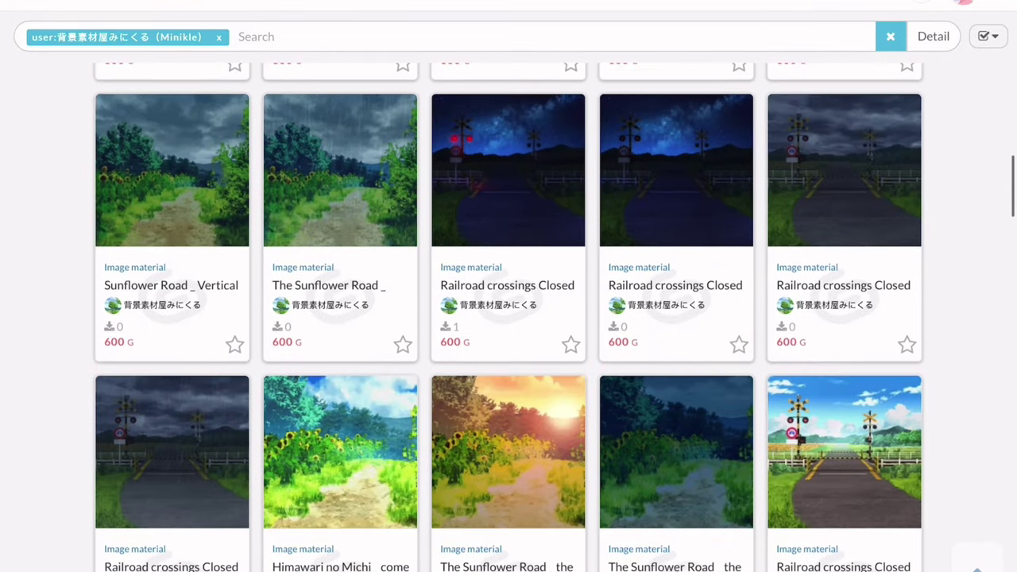
pyautogui.scroll(-10, 508, 317)
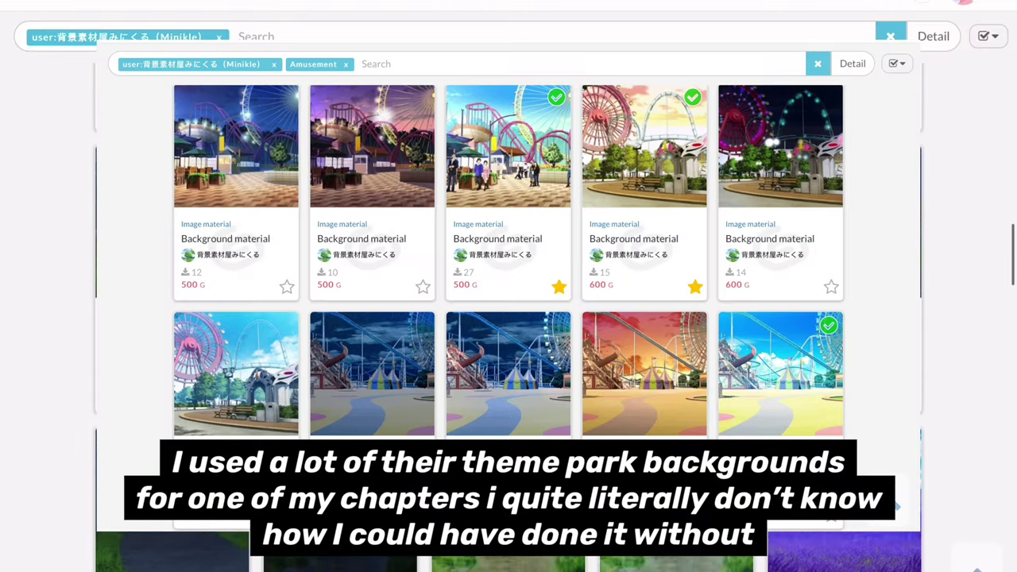
pyautogui.scroll(-5, 508, 318)
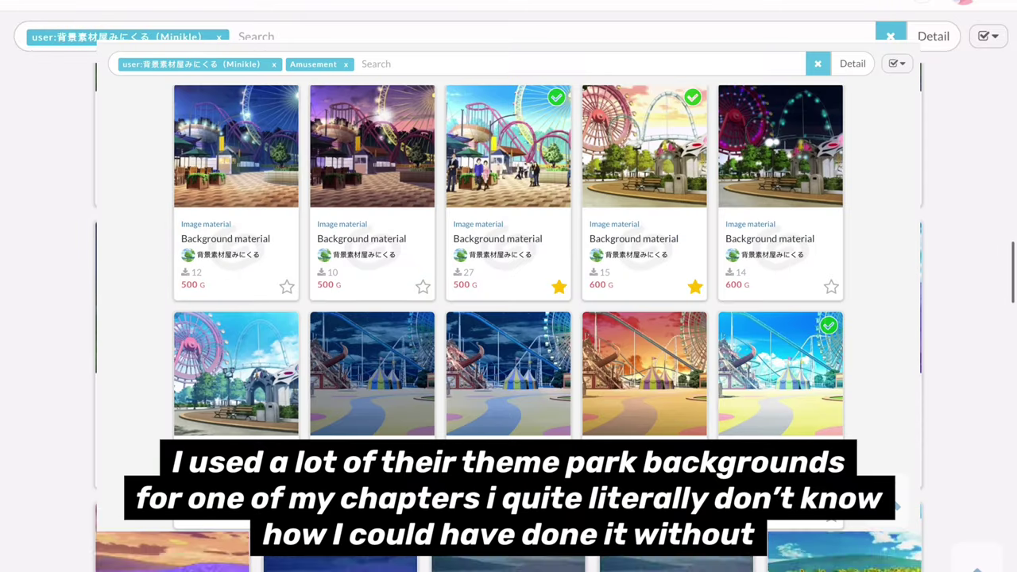
pyautogui.scroll(-5, 508, 317)
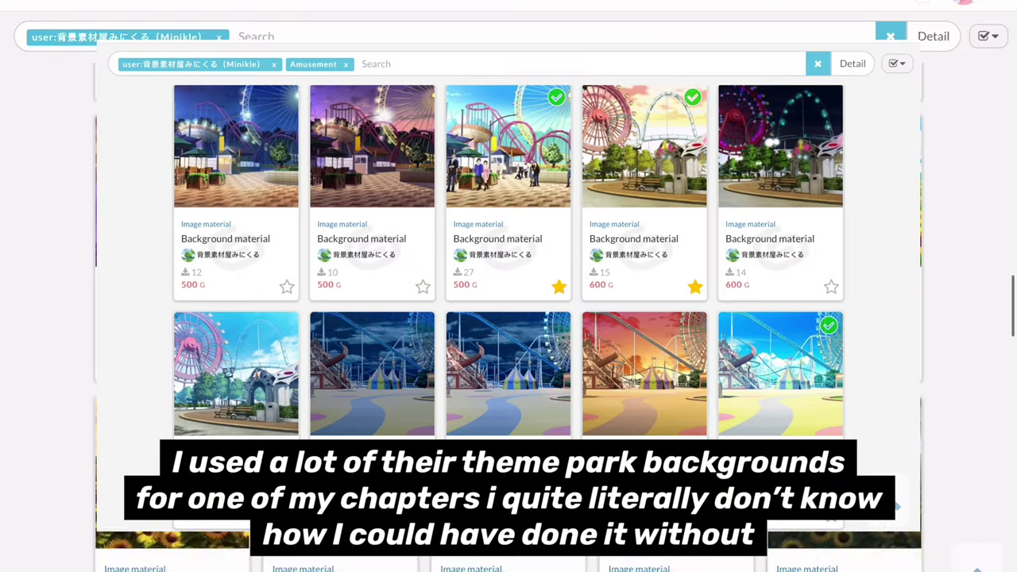
pyautogui.scroll(-3, 508, 318)
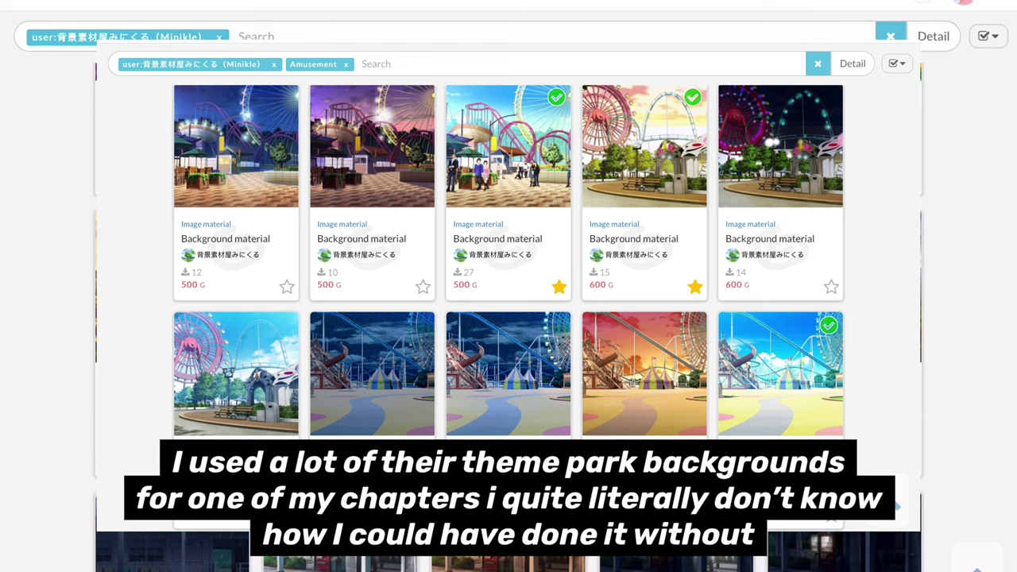
pyautogui.scroll(-1, 508, 317)
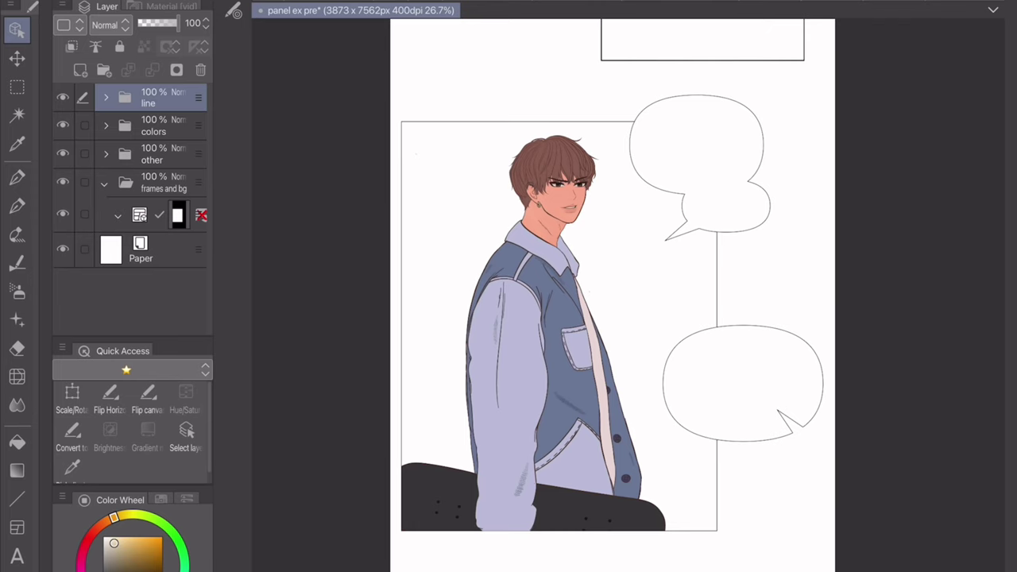
# - In Clip Studio Paint, place the sunset street image from the vid material folder behind the character in the panel ex pre document
pyautogui.scroll(3, 588, 318)
pyautogui.scroll(1, 611, 462)
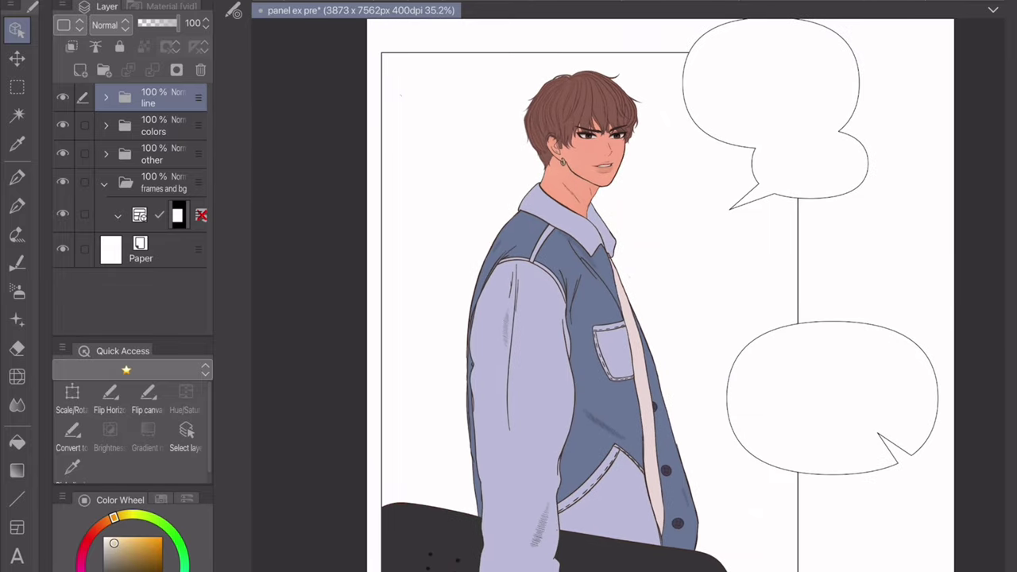
pyautogui.click(167, 6)
pyautogui.moveTo(175, 135); pyautogui.dragTo(466, 239)
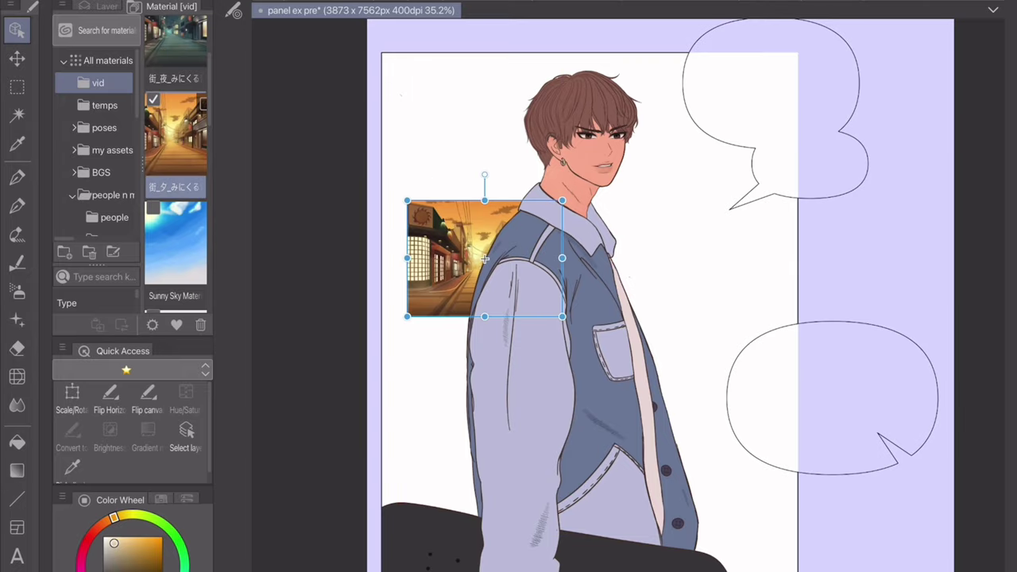
# - Enlarge and reposition the sunset street image until it fills the whole panel behind the character
pyautogui.scroll(-2, 538, 248)
pyautogui.moveTo(618, 188); pyautogui.dragTo(874, 16)
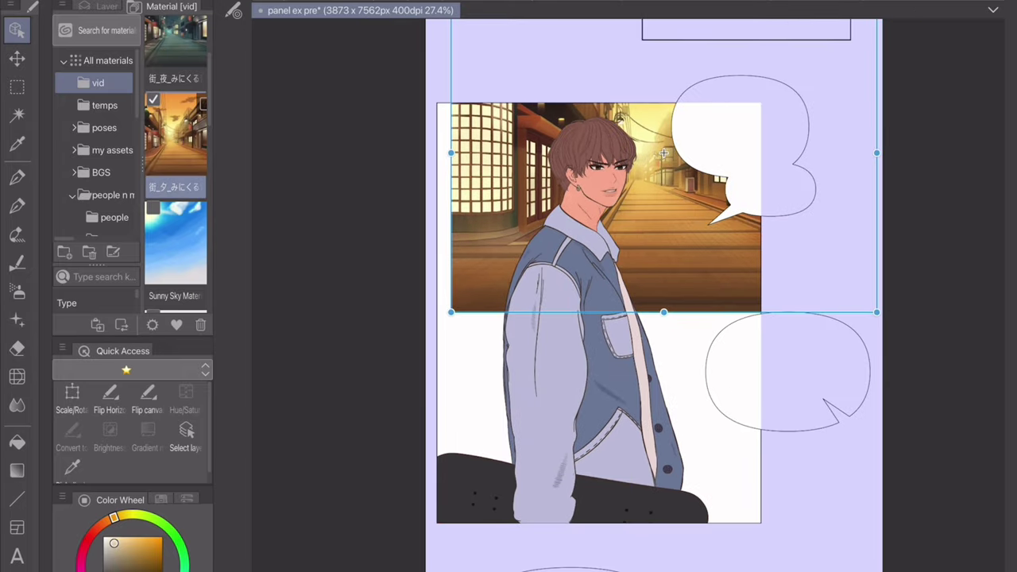
pyautogui.moveTo(664, 148); pyautogui.dragTo(647, 267)
pyautogui.moveTo(907, 545); pyautogui.dragTo(969, 184)
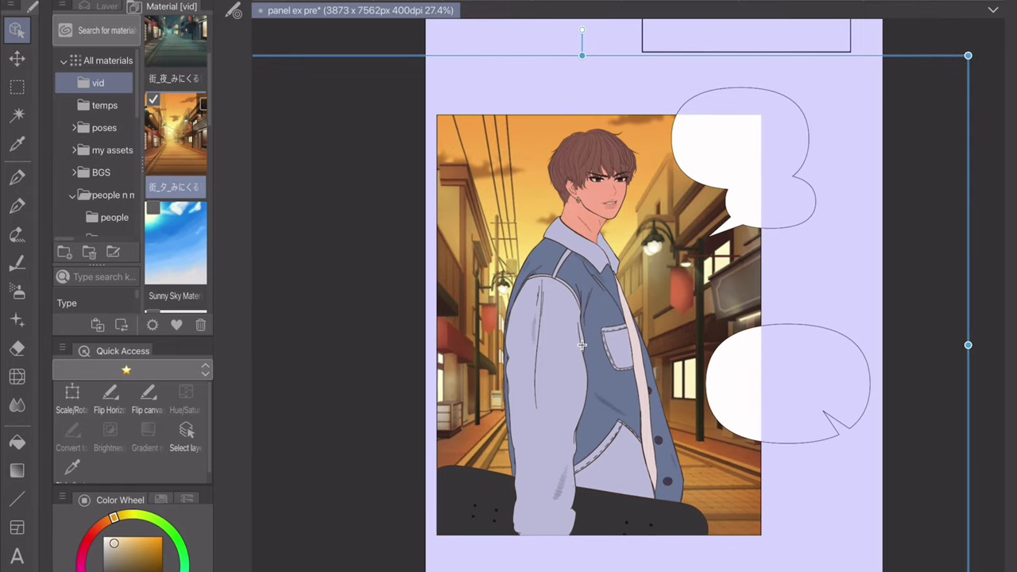
# - Rasterize the sunset street image layer inside the panel frame so its colors can be adjusted
pyautogui.scroll(-1, 608, 308)
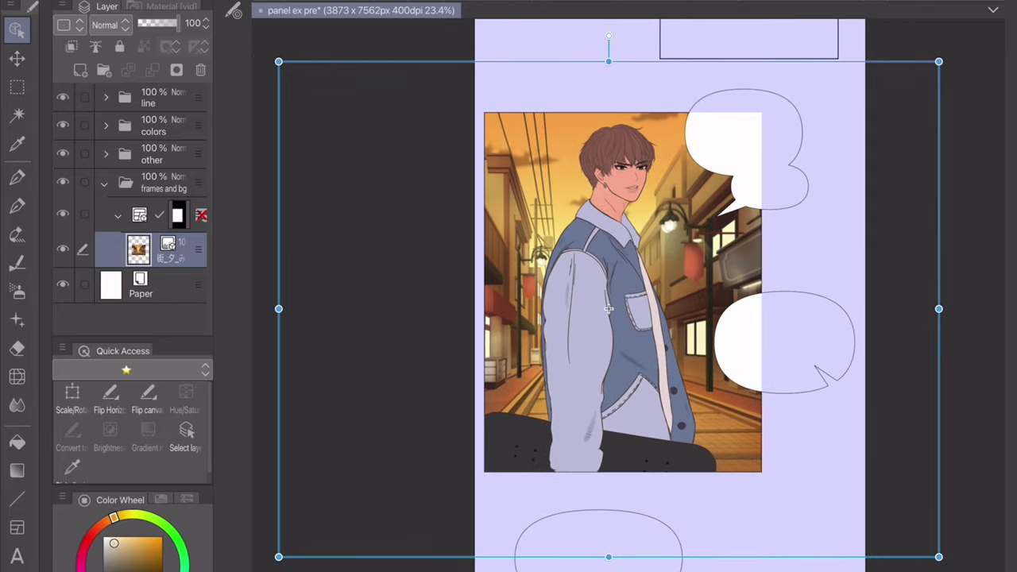
pyautogui.rightClick(143, 249)
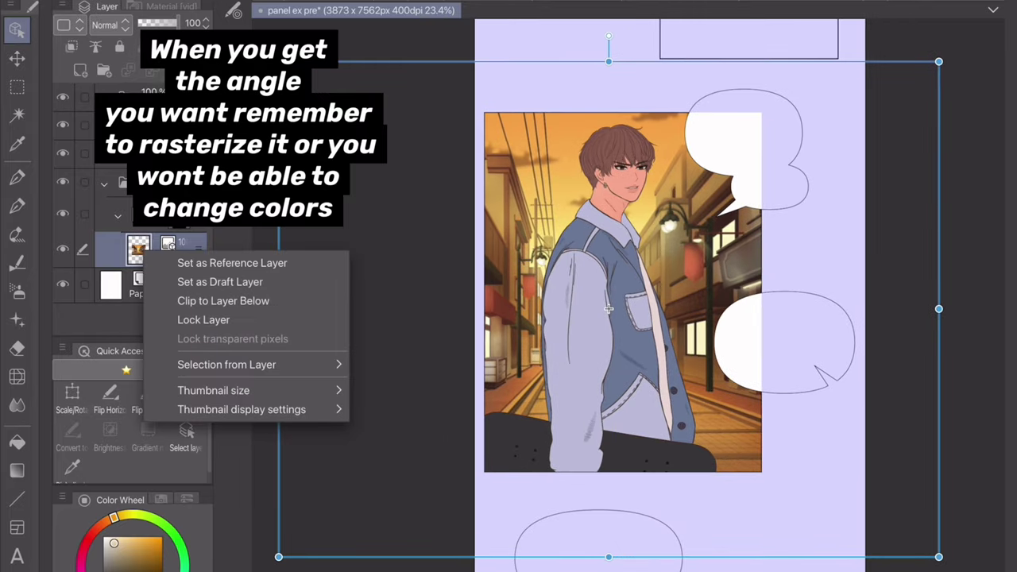
pyautogui.press('Escape')
pyautogui.rightClick(176, 205)
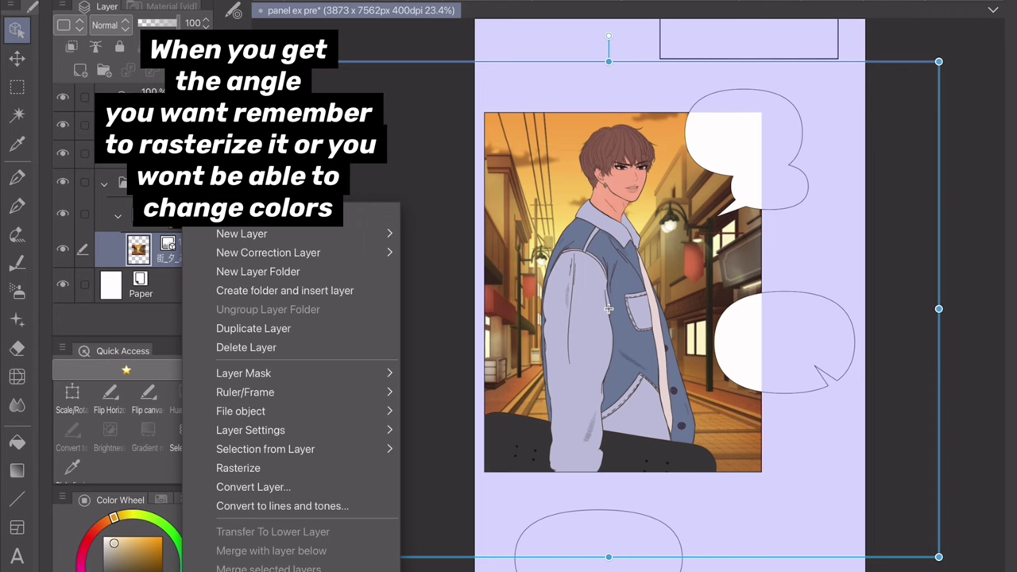
pyautogui.click(238, 469)
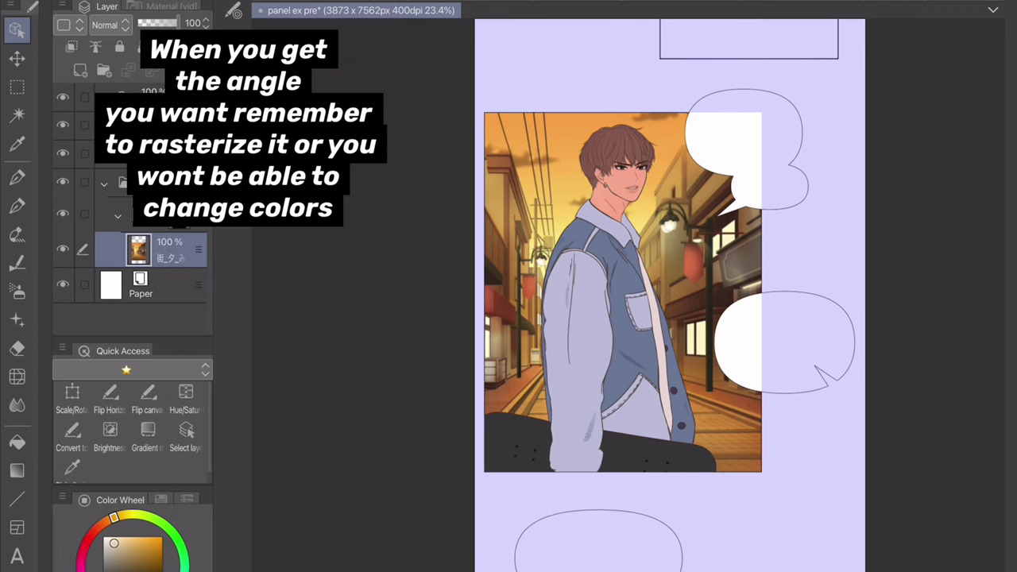
# - Adjust the street image with Hue/Saturation/Luminosity, setting saturation to -6 and luminosity to 7
pyautogui.scroll(2, 762, 278)
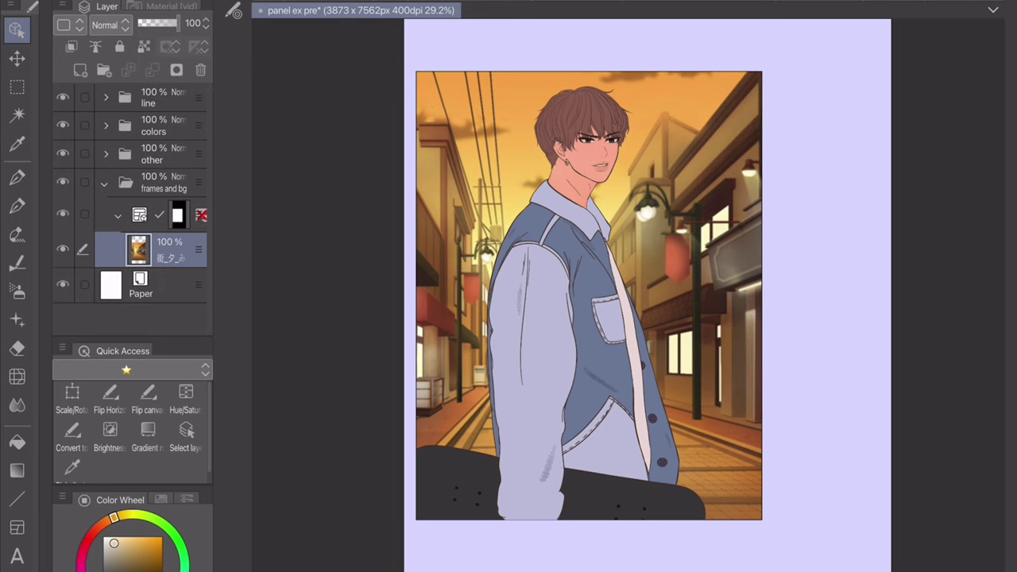
pyautogui.hotkey('ctrl', 'u')
pyautogui.moveTo(174, 322); pyautogui.dragTo(159, 322)
pyautogui.moveTo(174, 368)
pyautogui.mouseDown()
pyautogui.moveTo(197, 368)
pyautogui.moveTo(185, 368)
pyautogui.mouseUp()
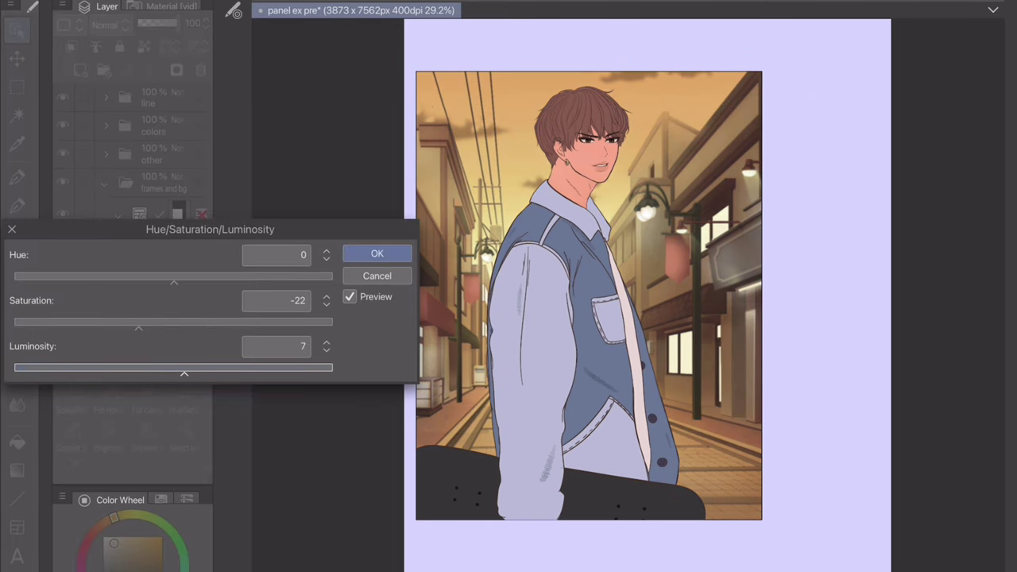
pyautogui.moveTo(159, 322); pyautogui.dragTo(163, 322)
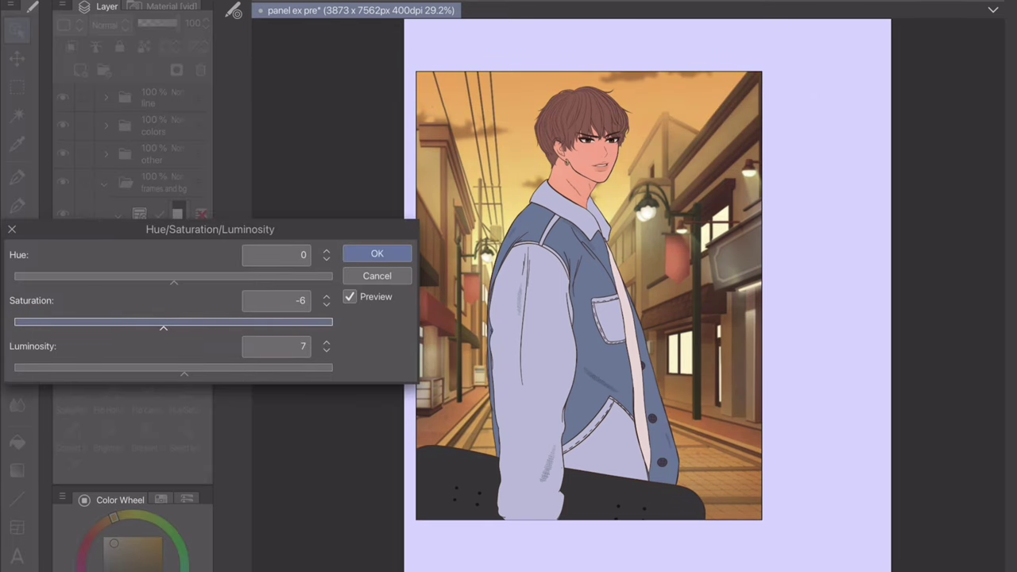
pyautogui.press('Return')
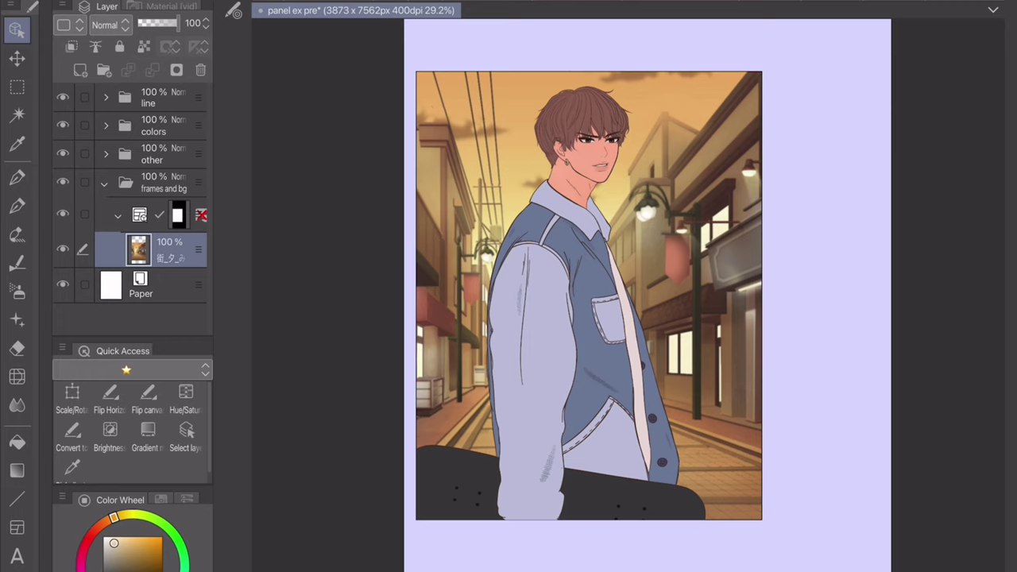
pyautogui.scroll(4, 591, 291)
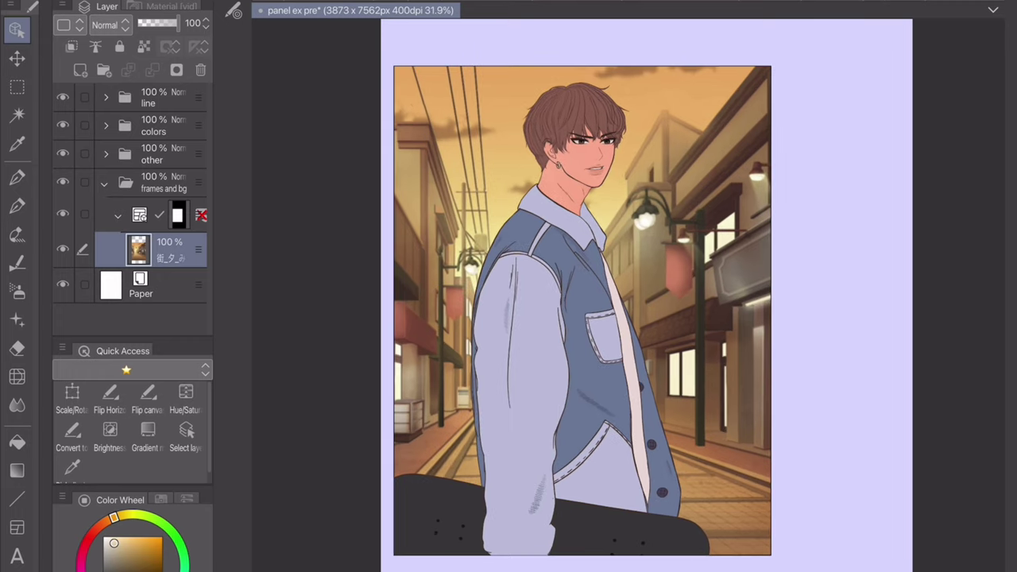
pyautogui.scroll(-2, 632, 318)
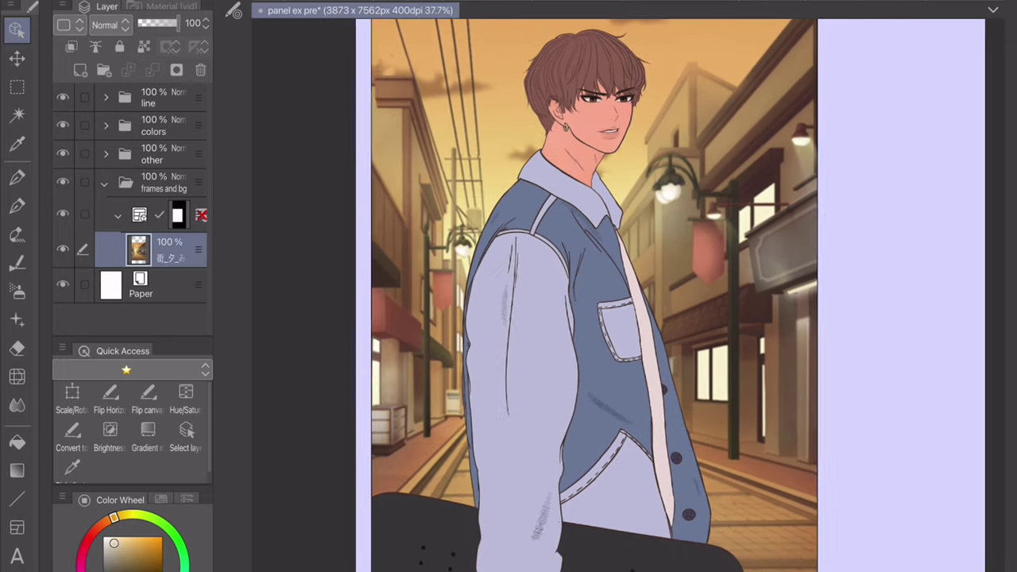
pyautogui.scroll(6, 612, 214)
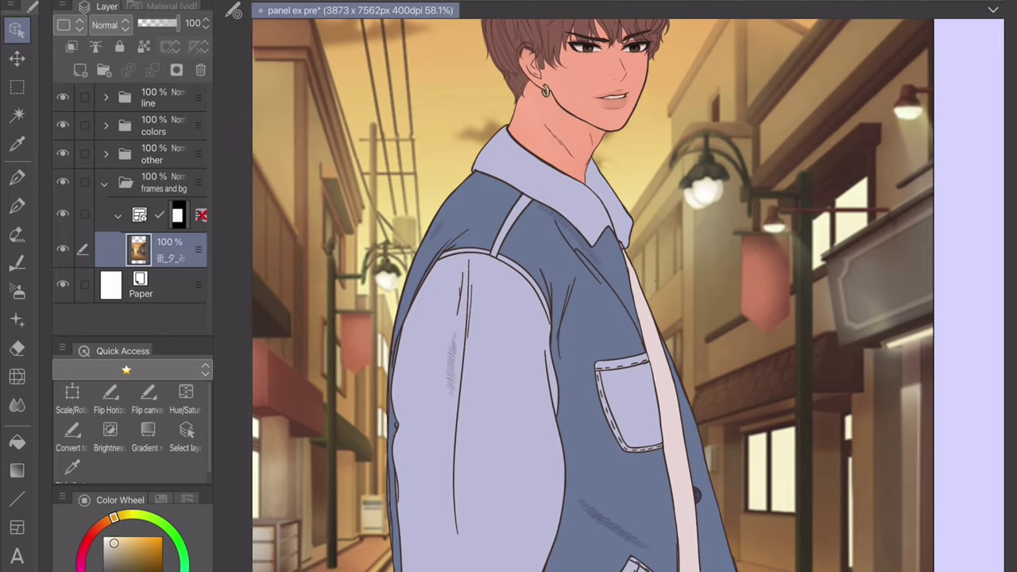
pyautogui.scroll(-5, 627, 294)
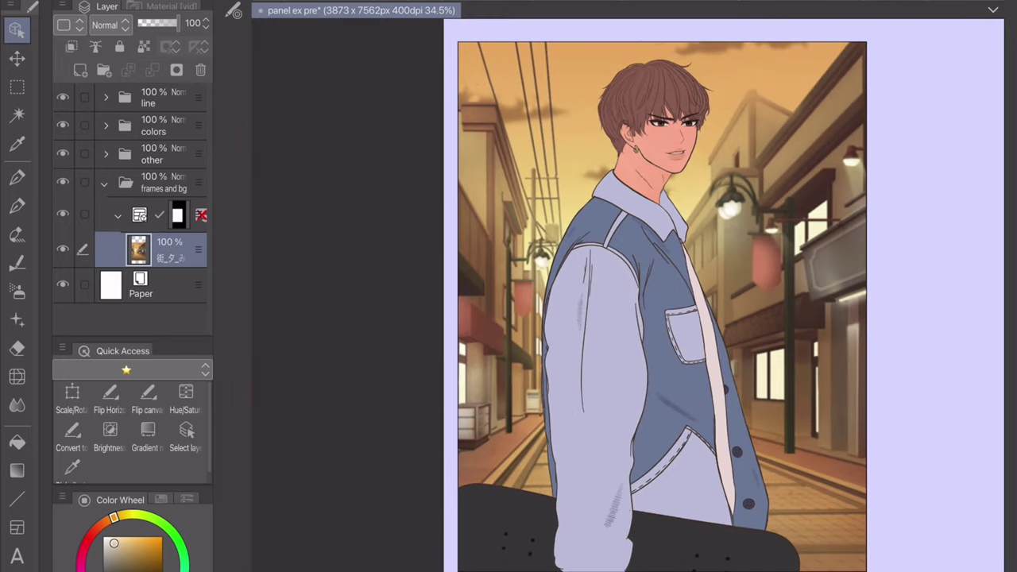
# - Add a new layer above the line folder and make a rectangular selection covering the whole panel
pyautogui.scroll(-1, 637, 302)
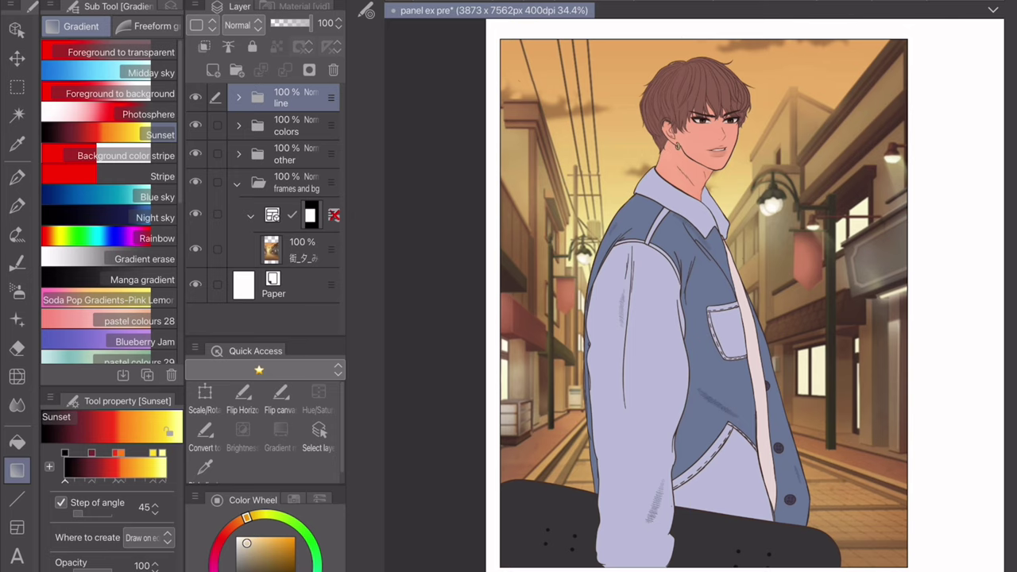
pyautogui.scroll(-2, 704, 302)
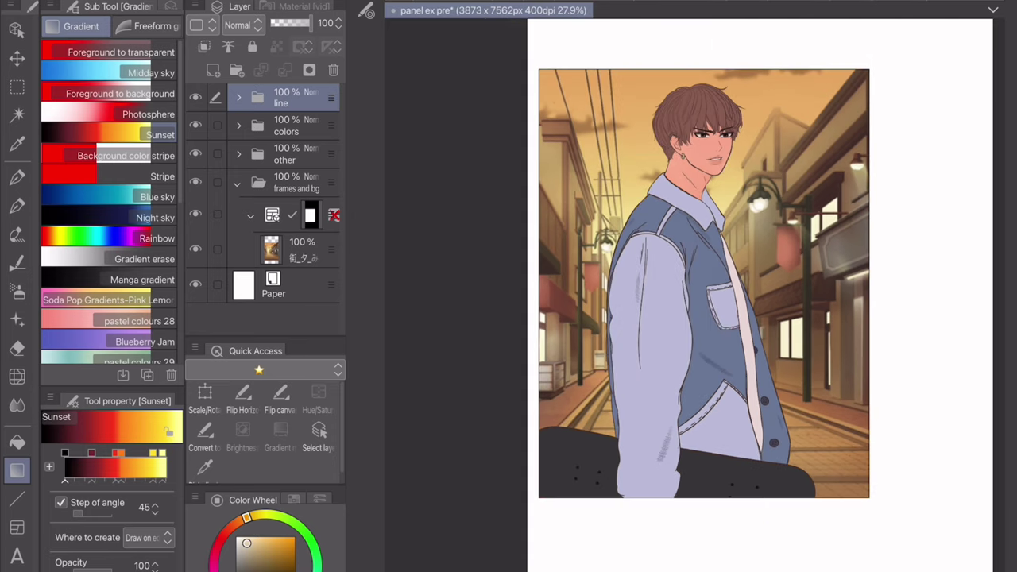
pyautogui.click(213, 70)
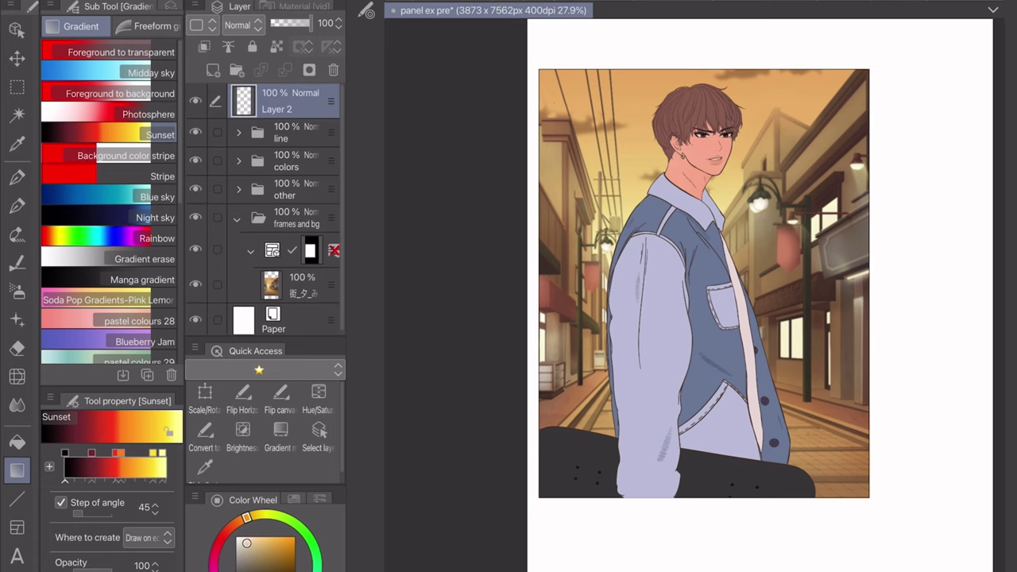
pyautogui.press('m')
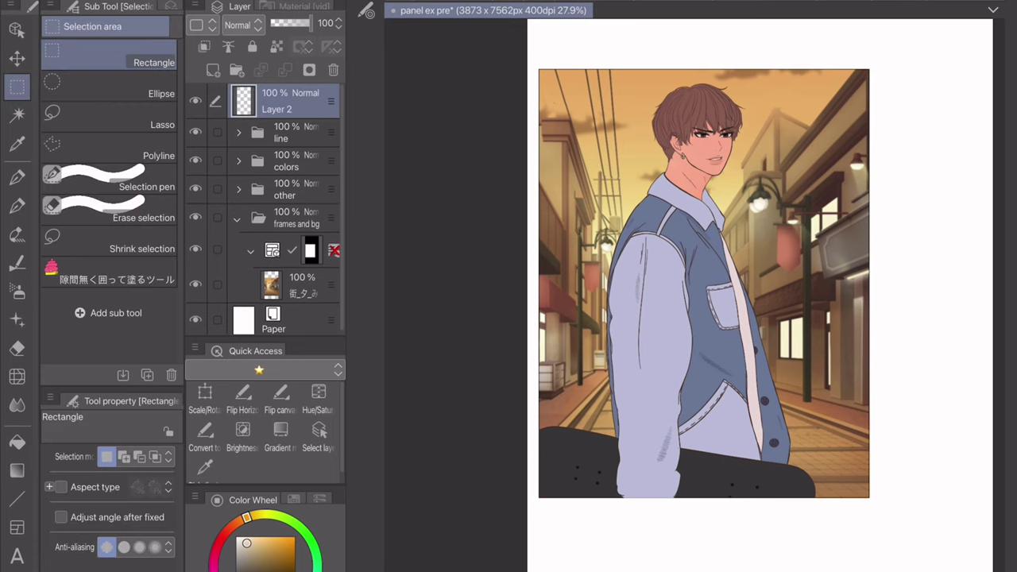
pyautogui.scroll(2, 704, 302)
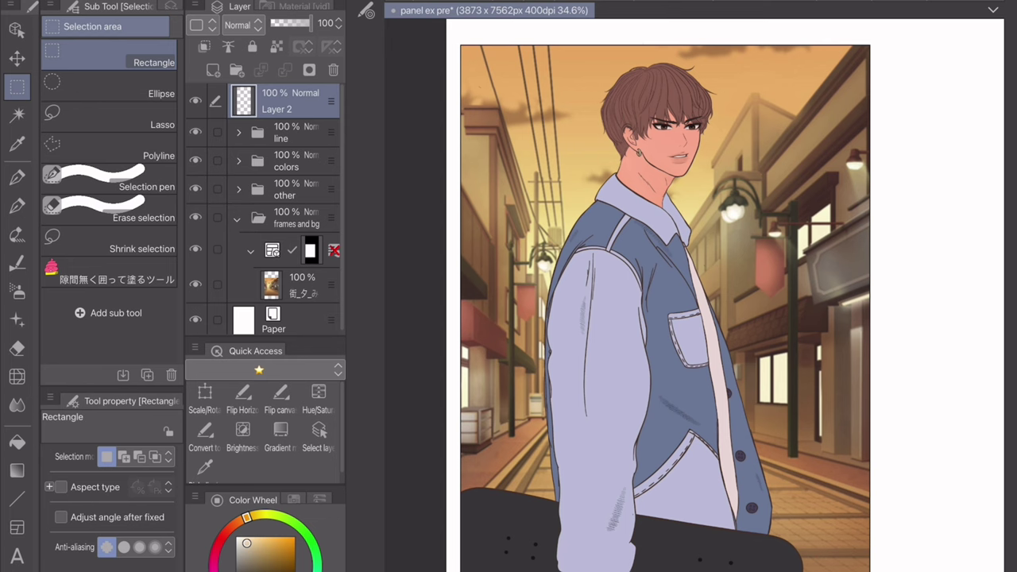
pyautogui.scroll(1, 682, 306)
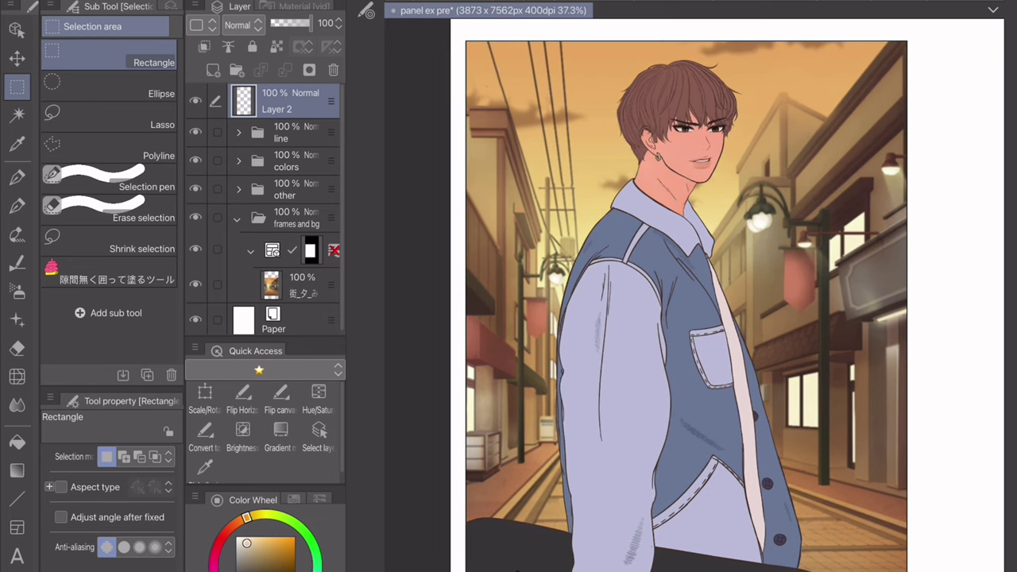
pyautogui.moveTo(475, 54); pyautogui.dragTo(908, 569)
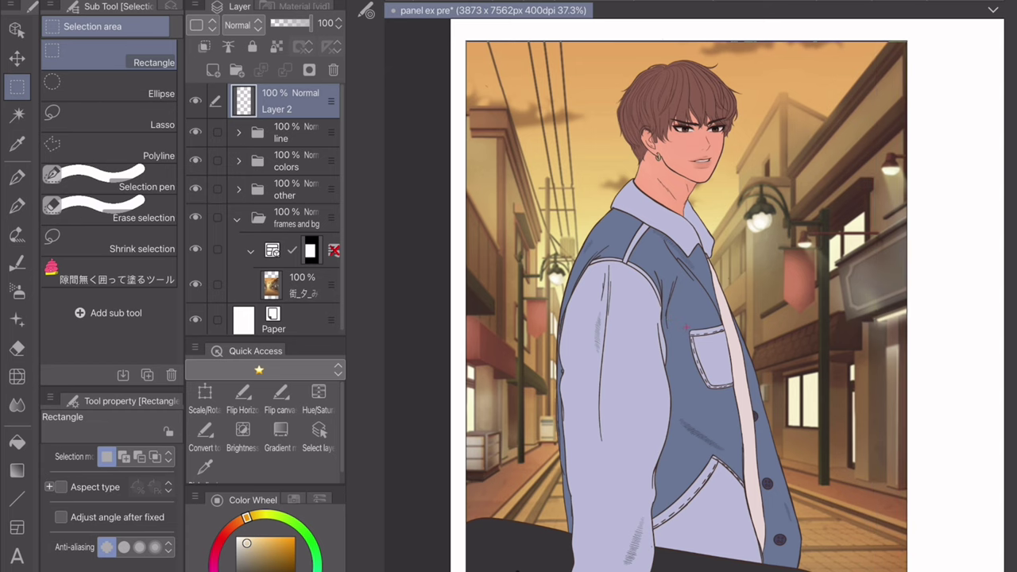
pyautogui.scroll(-5, 679, 294)
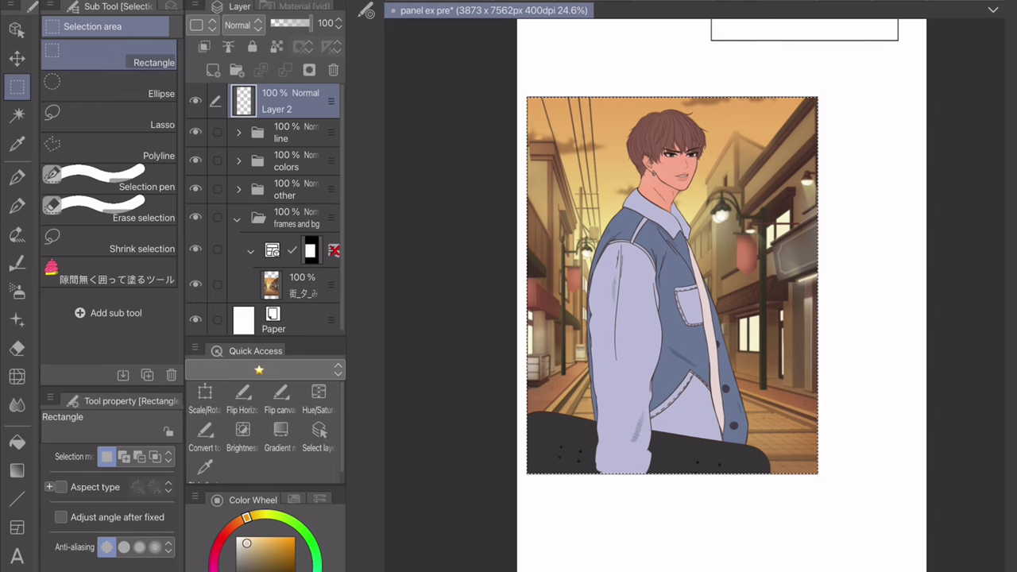
# - Fill the selection with the Sunset gradient from yellow above to black below, then set the layer to 43% opacity and Overlay
pyautogui.press('g')
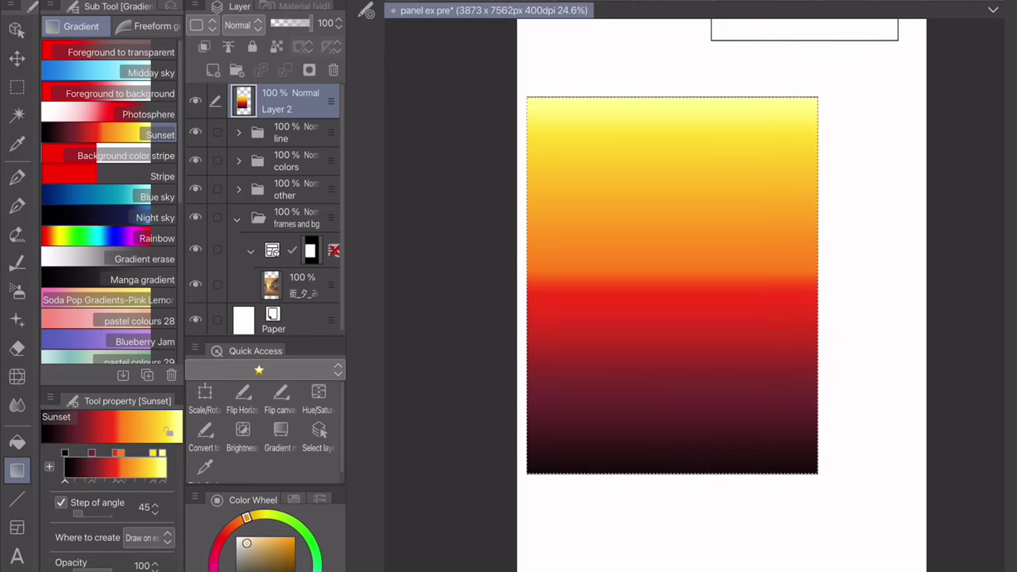
pyautogui.moveTo(294, 23); pyautogui.dragTo(288, 23)
pyautogui.click(243, 24)
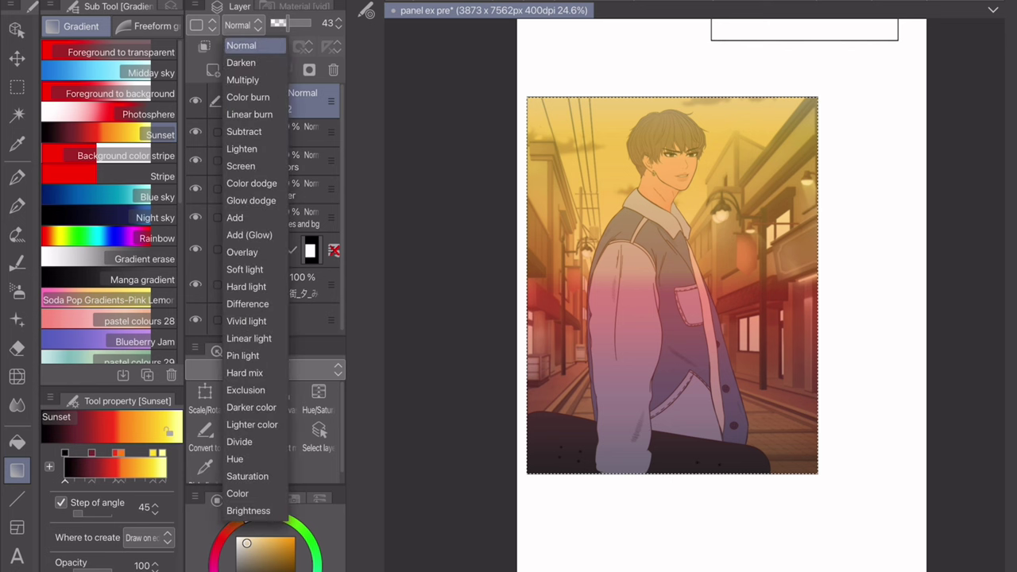
pyautogui.click(243, 251)
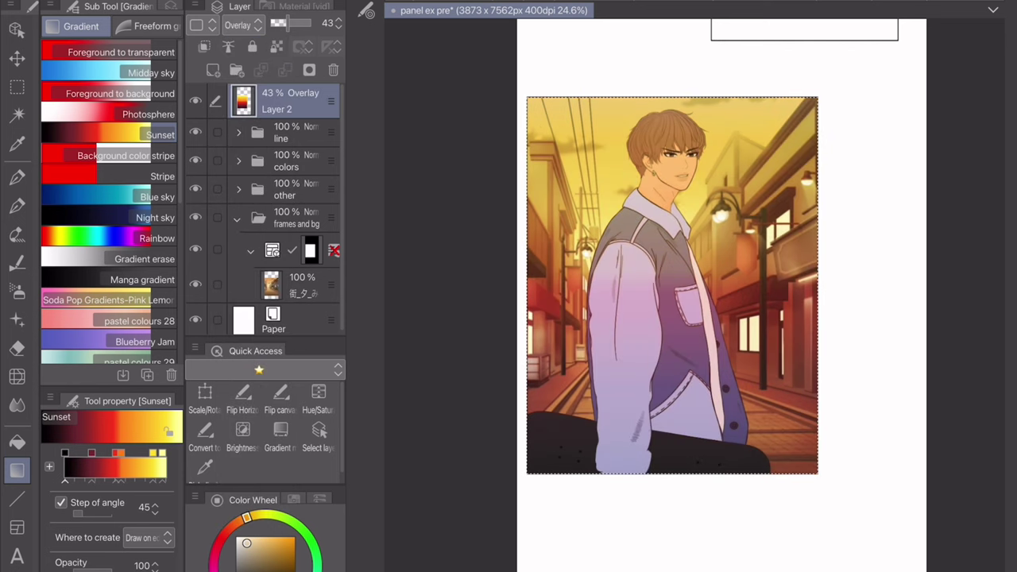
# - Change the gradient layer's blending mode to Soft light and its opacity to 30%
pyautogui.click(242, 25)
pyautogui.click(245, 269)
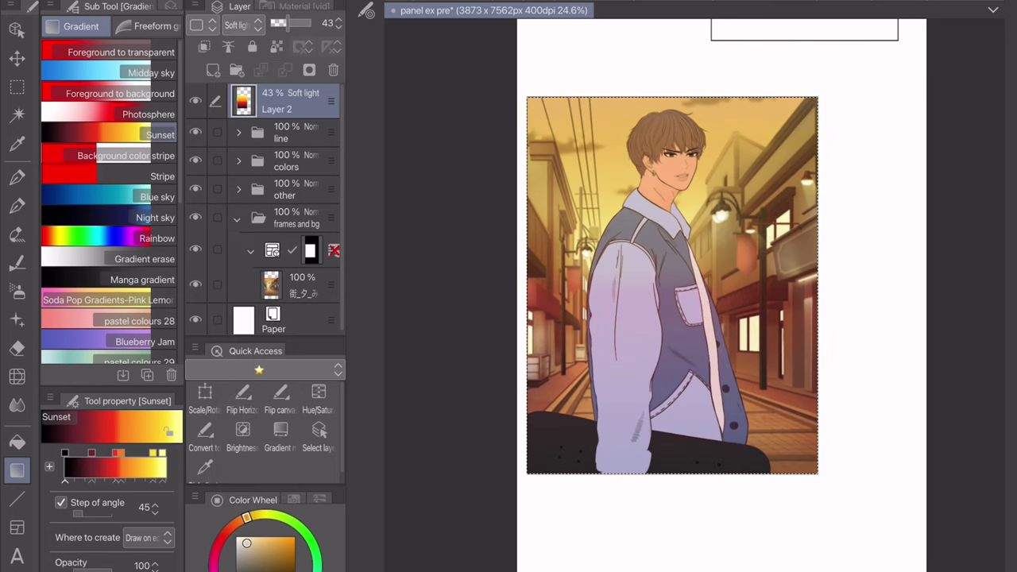
pyautogui.scroll(2, 824, 220)
pyautogui.moveTo(288, 23); pyautogui.dragTo(281, 23)
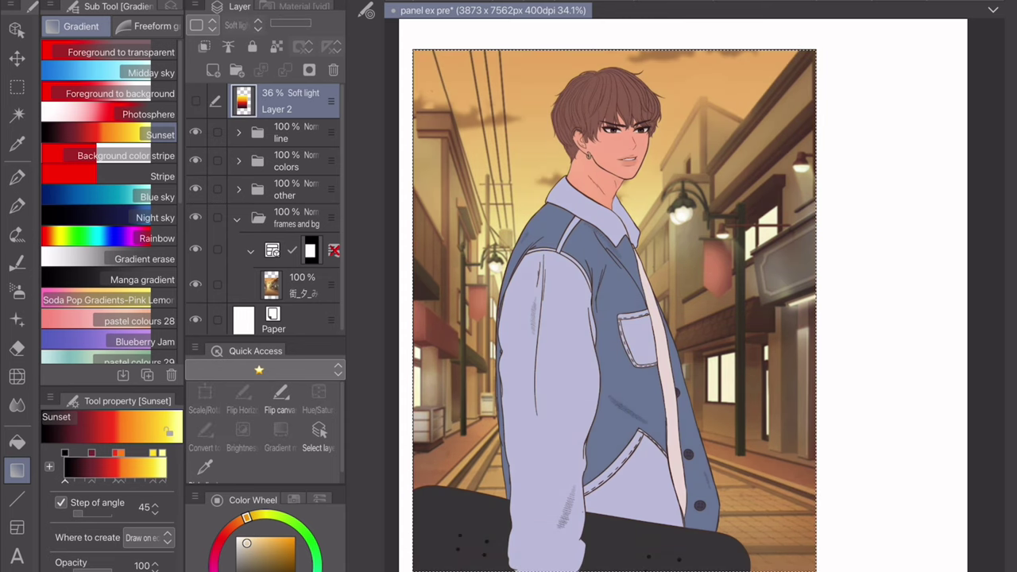
pyautogui.moveTo(281, 23)
pyautogui.mouseDown()
pyautogui.moveTo(291, 23)
pyautogui.moveTo(280, 23)
pyautogui.mouseUp()
# - Add a Multiply layer at 34% opacity directly above the colors folder, clipped to it, for pen shading
pyautogui.click(213, 69)
pyautogui.click(238, 25)
pyautogui.click(246, 71)
pyautogui.press('p')
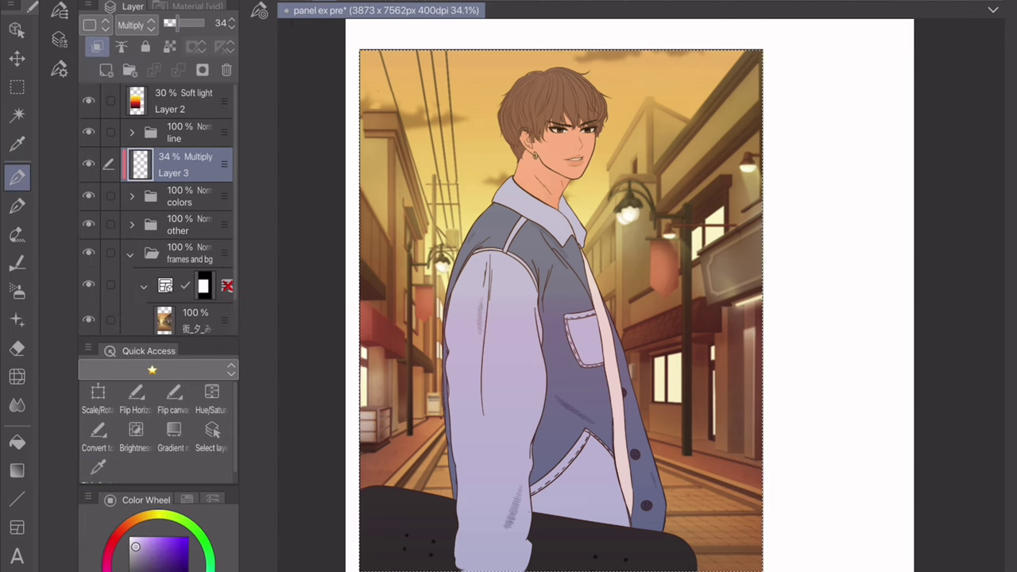
# - Paint purple shadows over the blue front of the jacket and its chest pocket
pyautogui.moveTo(653, 328)
pyautogui.mouseDown()
pyautogui.moveTo(548, 492)
pyautogui.moveTo(588, 341)
pyautogui.moveTo(636, 476)
pyautogui.moveTo(607, 318)
pyautogui.mouseUp()
pyautogui.moveTo(600, 274); pyautogui.dragTo(588, 421)
pyautogui.moveTo(592, 254)
pyautogui.mouseDown()
pyautogui.moveTo(572, 341)
pyautogui.moveTo(561, 326)
pyautogui.mouseUp()
pyautogui.moveTo(552, 222); pyautogui.dragTo(536, 258)
pyautogui.moveTo(604, 240); pyautogui.dragTo(578, 296)
pyautogui.moveTo(596, 383); pyautogui.dragTo(556, 480)
pyautogui.moveTo(563, 403); pyautogui.dragTo(558, 435)
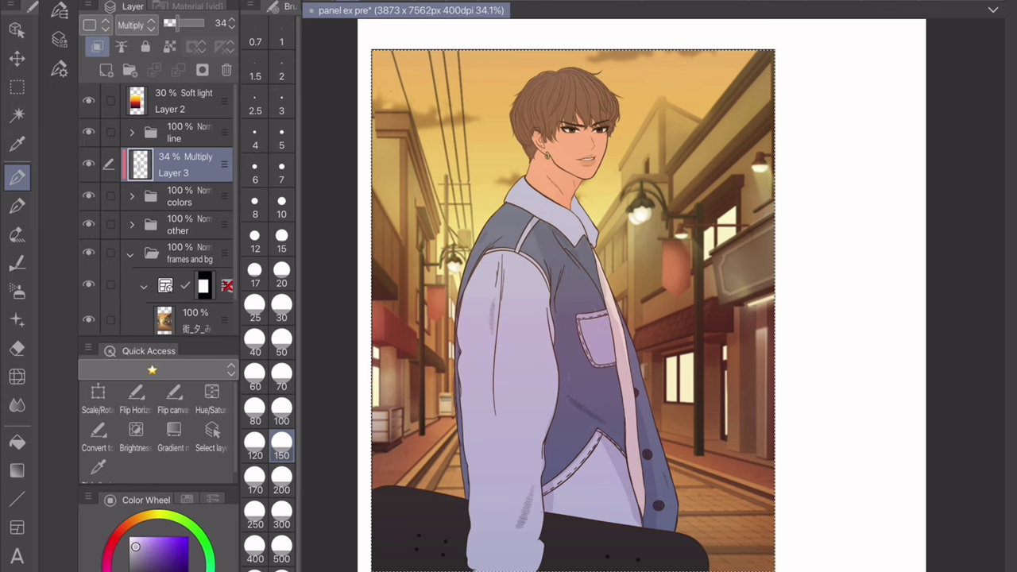
# - Paint shadows across the pale lower panel of the jacket below the stitched seam
pyautogui.moveTo(562, 506); pyautogui.dragTo(554, 512)
pyautogui.scroll(2, 572, 318)
pyautogui.moveTo(640, 467); pyautogui.dragTo(540, 516)
pyautogui.moveTo(608, 443); pyautogui.dragTo(540, 496)
pyautogui.moveTo(628, 429); pyautogui.dragTo(569, 497)
# - Shade the jacket sleeve from cuff to shoulder, undoing the stroke that does not fit and repainting it
pyautogui.moveTo(516, 568); pyautogui.dragTo(536, 342)
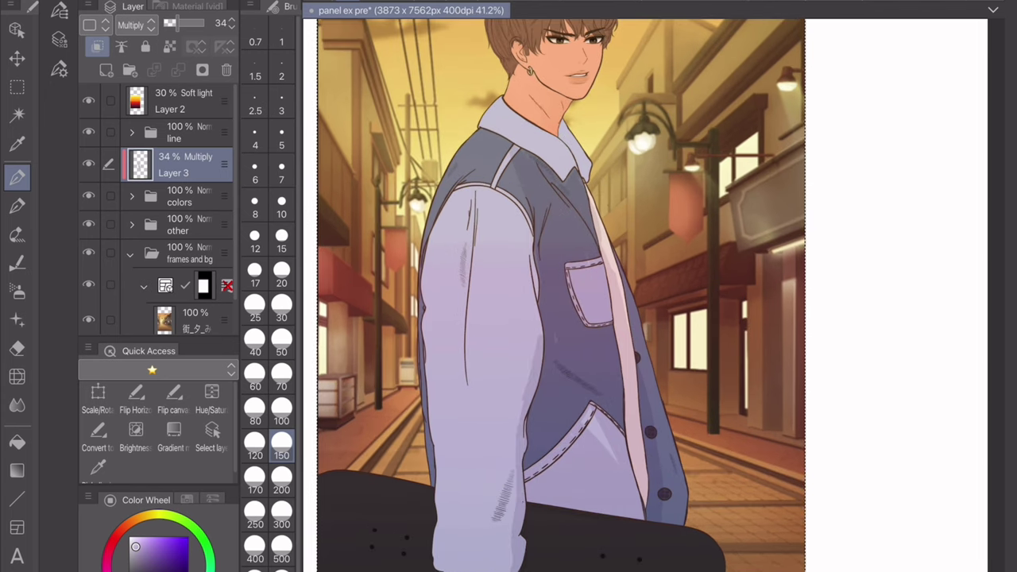
pyautogui.moveTo(540, 405); pyautogui.dragTo(499, 199)
pyautogui.moveTo(515, 528); pyautogui.dragTo(513, 413)
pyautogui.moveTo(516, 437); pyautogui.dragTo(492, 190)
pyautogui.hotkey('ctrl', 'z')
pyautogui.moveTo(461, 387); pyautogui.dragTo(478, 203)
# - Paint shadows on the jacket's shoulder and on both sides of the collar
pyautogui.moveTo(531, 233); pyautogui.dragTo(510, 168)
pyautogui.moveTo(566, 183); pyautogui.dragTo(535, 147)
pyautogui.moveTo(575, 172)
pyautogui.mouseDown()
pyautogui.moveTo(561, 129)
pyautogui.moveTo(555, 140)
pyautogui.mouseUp()
pyautogui.scroll(5, 546, 85)
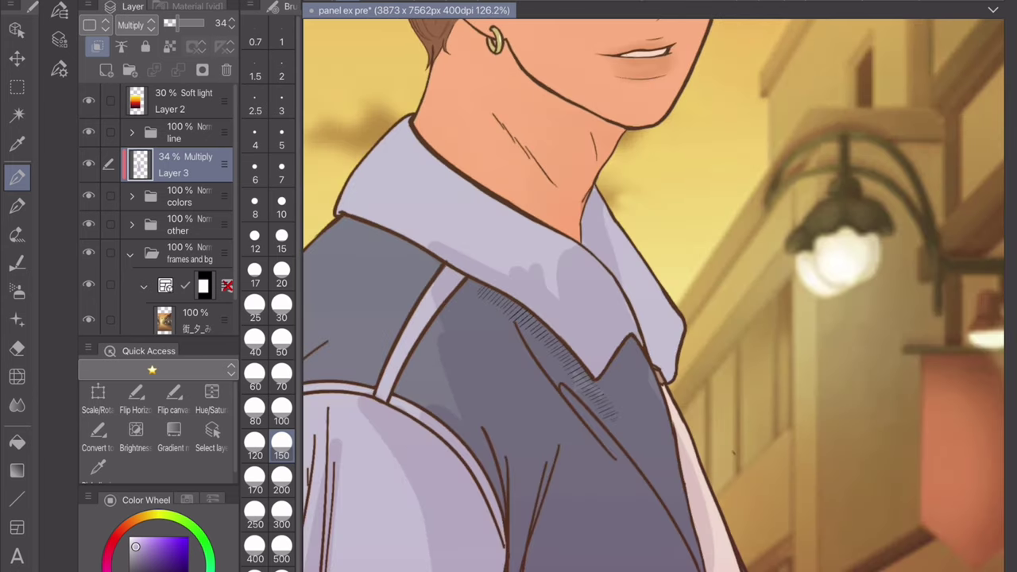
pyautogui.moveTo(489, 266)
pyautogui.mouseDown()
pyautogui.moveTo(573, 239)
pyautogui.moveTo(554, 288)
pyautogui.mouseUp()
pyautogui.moveTo(671, 373)
pyautogui.mouseDown()
pyautogui.moveTo(608, 211)
pyautogui.moveTo(613, 240)
pyautogui.mouseUp()
# - Sample the skin color and outline the neck shadow below the jaw with a size 20 brush
pyautogui.click(98, 467)
pyautogui.click(540, 159)
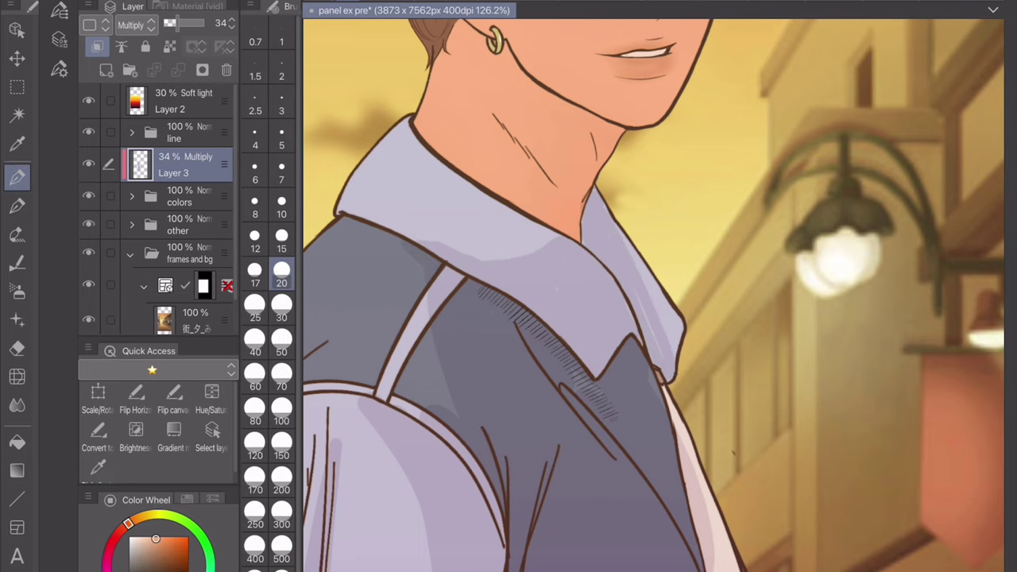
pyautogui.moveTo(635, 318); pyautogui.dragTo(612, 377)
pyautogui.moveTo(425, 102); pyautogui.dragTo(552, 298)
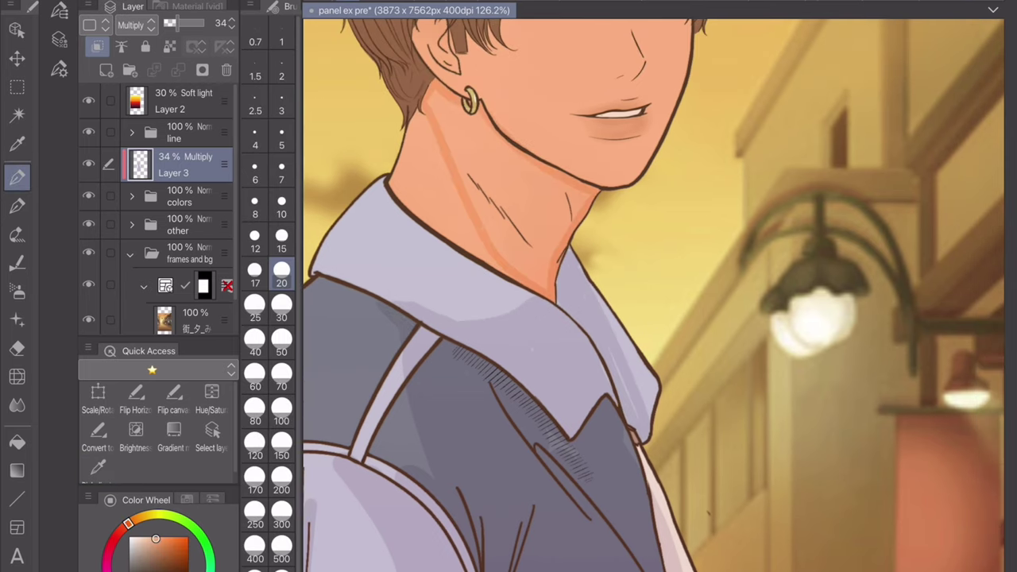
# - Shade the neck, face and hair in the sampled skin tone, using brush sizes 70 and 150
pyautogui.scroll(-3, 588, 389)
pyautogui.click(281, 386)
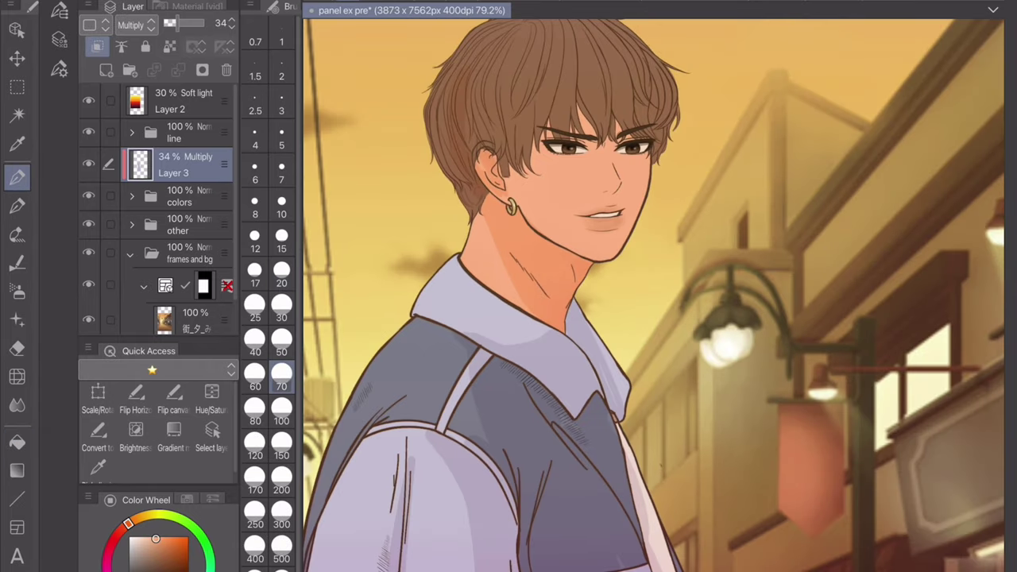
pyautogui.scroll(-2, 653, 329)
pyautogui.click(282, 455)
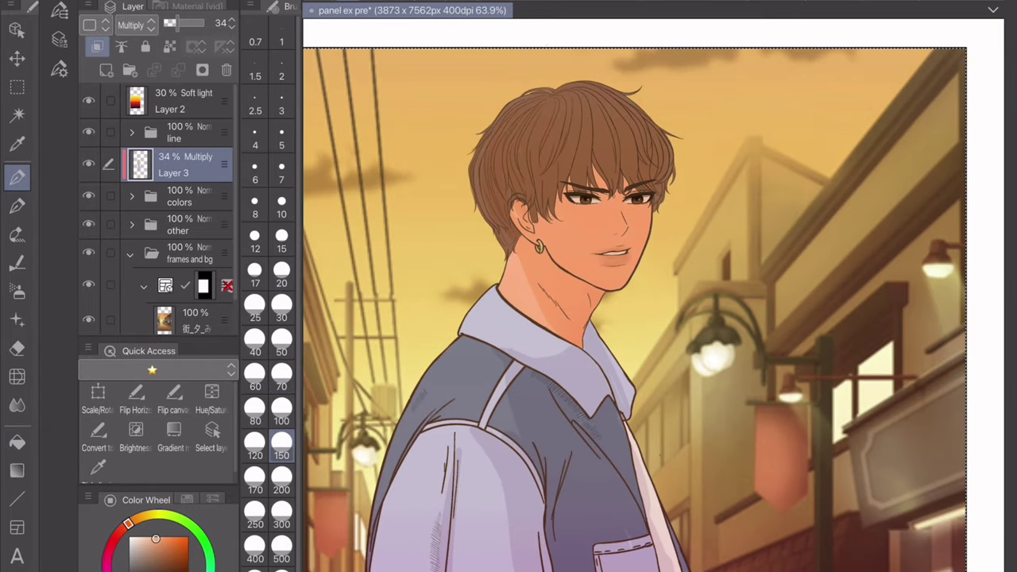
pyautogui.scroll(-1, 636, 294)
# - Sample a new shading color and touch up the jacket front's shadow around the chest pocket, erasing the stray edge
pyautogui.press('i')
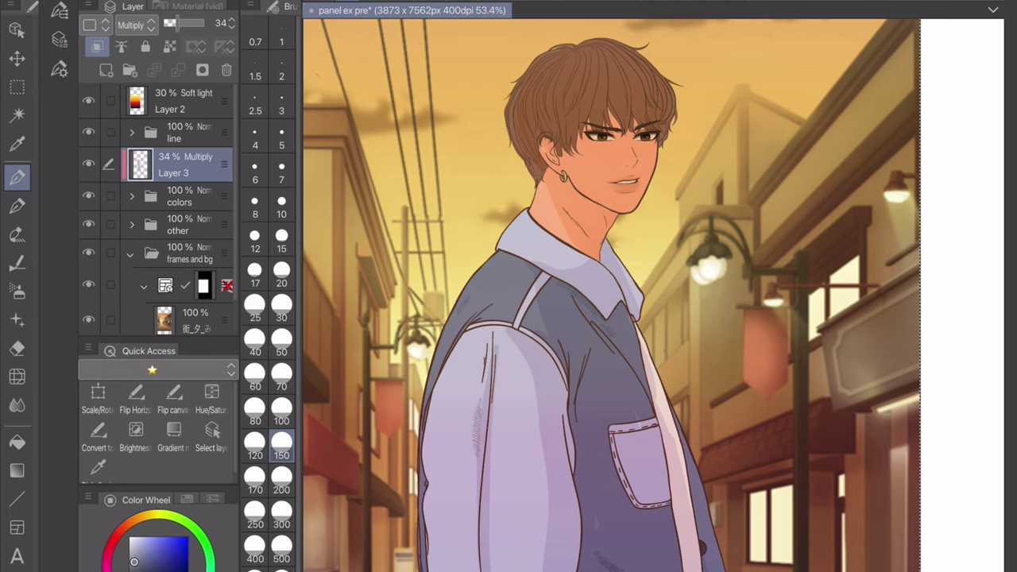
pyautogui.scroll(-1, 612, 294)
pyautogui.click(654, 302)
pyautogui.press('p')
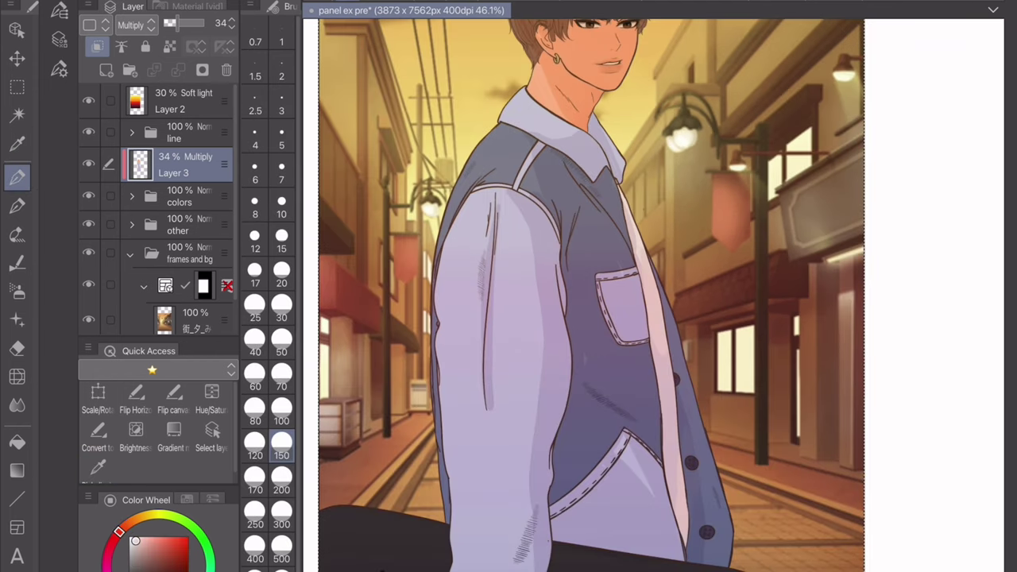
pyautogui.press('e')
pyautogui.moveTo(580, 349); pyautogui.dragTo(596, 368)
pyautogui.press('p')
# - Outline the shadow on the skateboard beside the sleeve cuff and under the jacket hem, using a size 15 brush for the edges
pyautogui.scroll(-1, 588, 318)
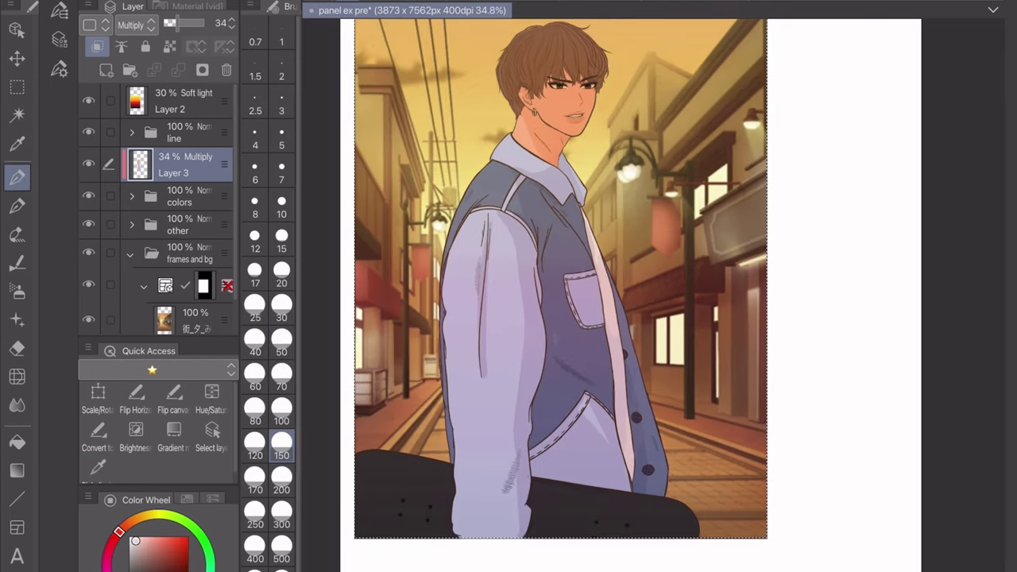
pyautogui.scroll(3, 566, 541)
pyautogui.scroll(-1, 588, 357)
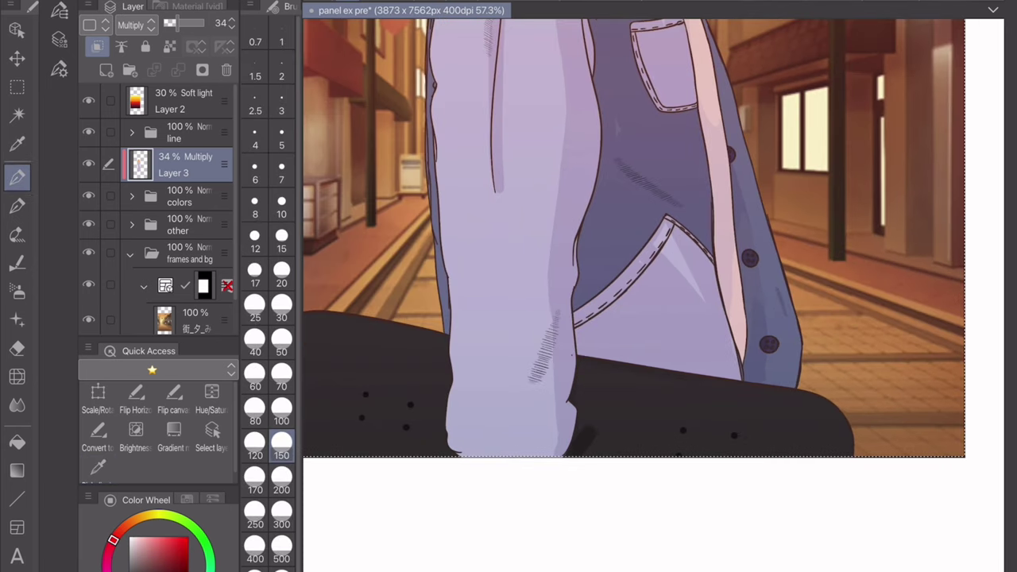
pyautogui.moveTo(588, 421)
pyautogui.mouseDown()
pyautogui.moveTo(645, 374)
pyautogui.moveTo(698, 389)
pyautogui.moveTo(755, 383)
pyautogui.mouseUp()
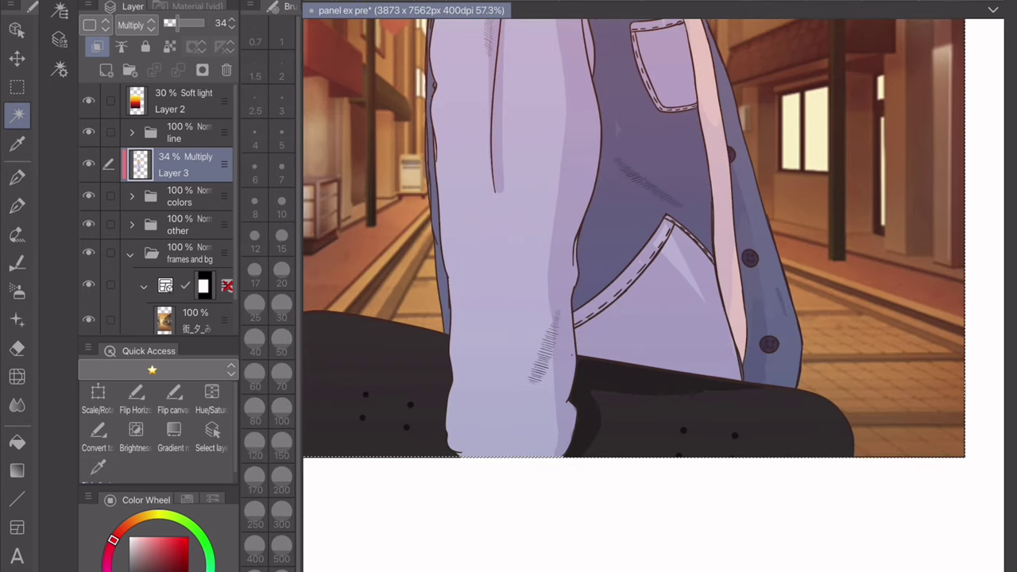
pyautogui.moveTo(591, 396); pyautogui.dragTo(790, 391)
pyautogui.moveTo(726, 393); pyautogui.dragTo(823, 406)
pyautogui.scroll(2, 636, 318)
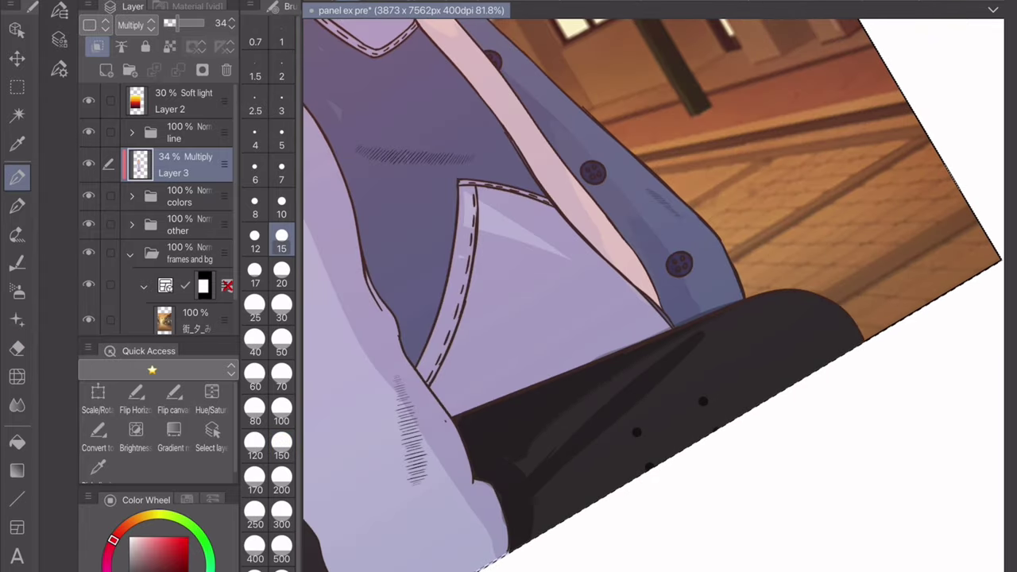
# - Fill in the skateboard's shadow on both sides of the sleeve with a size 70 brush
pyautogui.click(281, 386)
pyautogui.scroll(-2, 821, 351)
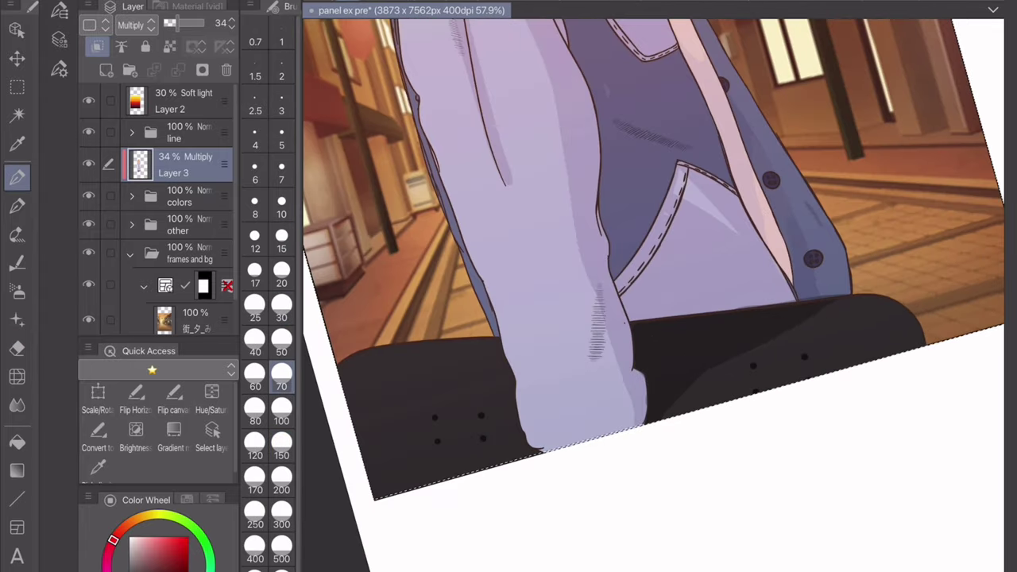
pyautogui.moveTo(509, 354); pyautogui.dragTo(433, 477)
pyautogui.moveTo(502, 398); pyautogui.dragTo(477, 457)
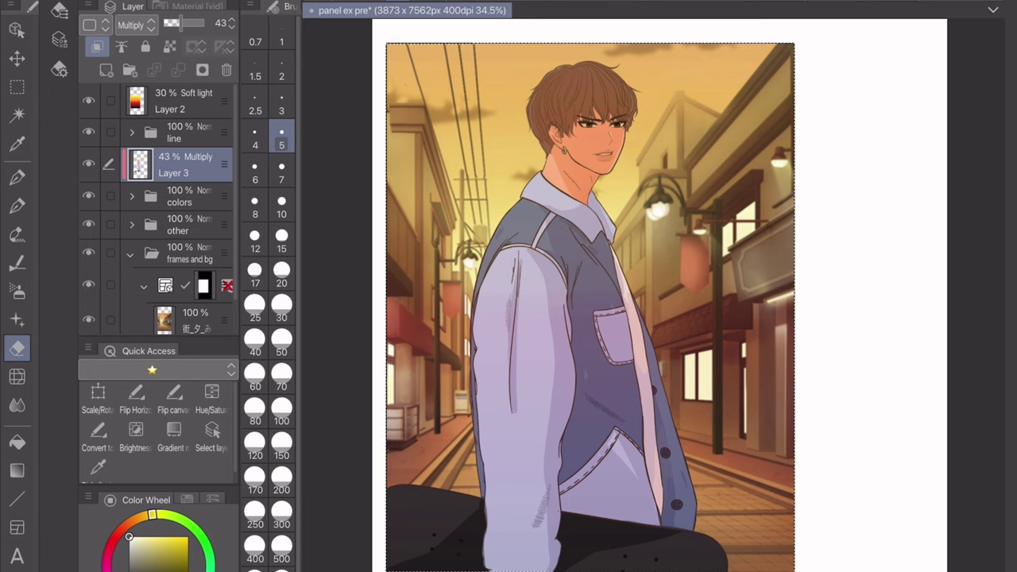
# - Add a new layer above the Multiply shading layer, set its blending mode to Color dodge and ready the airbrush at size 150
pyautogui.press('b')
pyautogui.hotkey('ctrl', 'shift', 'n')
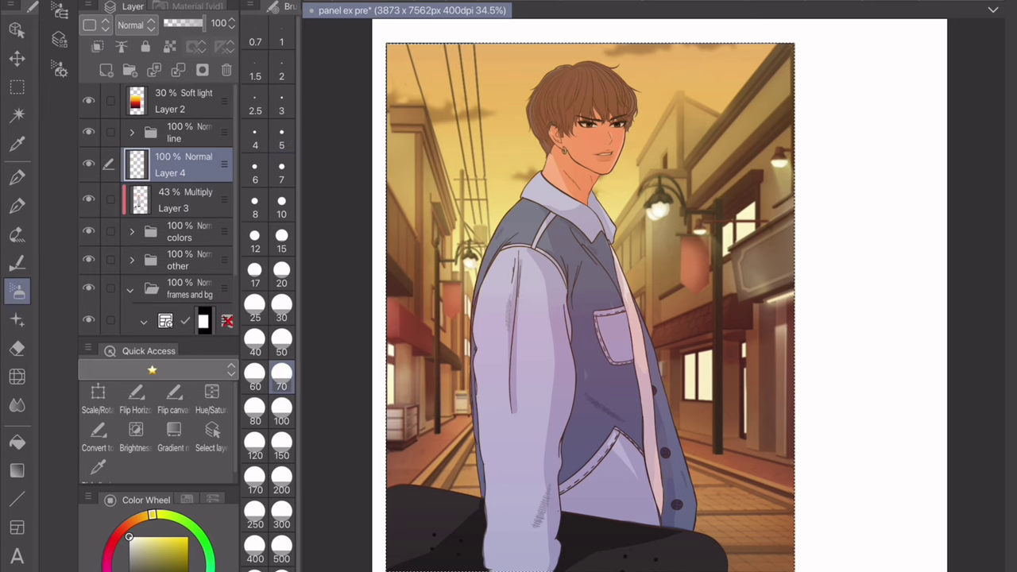
pyautogui.click(115, 25)
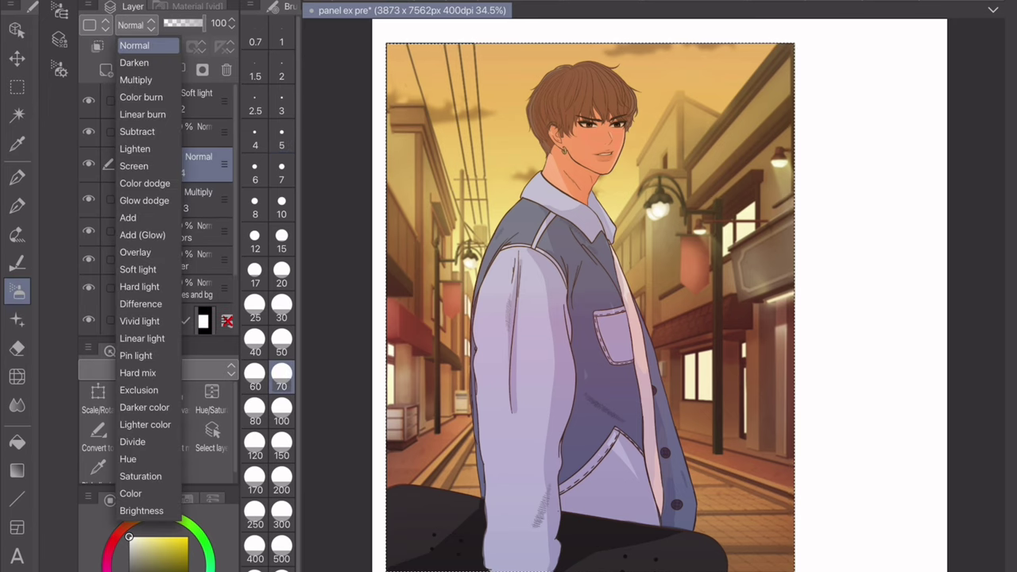
pyautogui.click(135, 175)
pyautogui.click(184, 199)
pyautogui.click(282, 456)
pyautogui.click(183, 164)
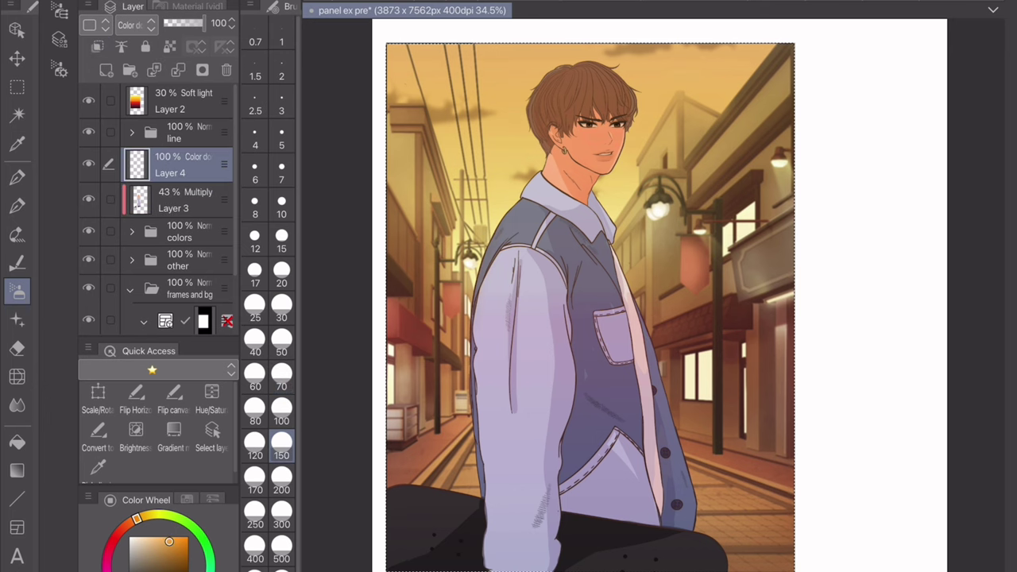
# - Clip the Color dodge layer to the layer below and airbrush an orange glow along the jacket's back, sleeve and hair at size 200
pyautogui.click(281, 490)
pyautogui.scroll(2, 593, 303)
pyautogui.click(96, 46)
pyautogui.moveTo(476, 175); pyautogui.dragTo(465, 413)
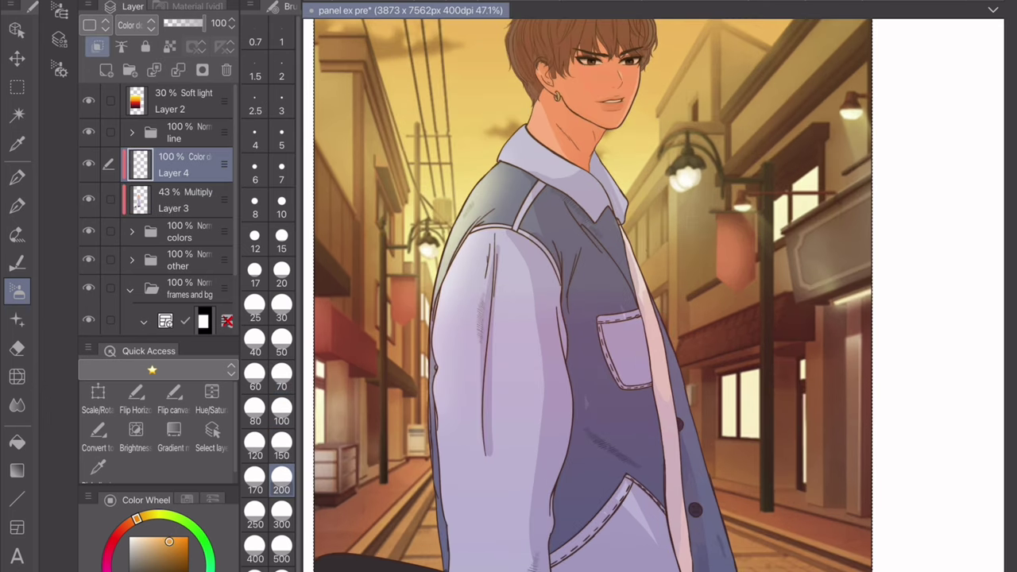
pyautogui.click(174, 554)
pyautogui.moveTo(485, 151); pyautogui.dragTo(469, 413)
pyautogui.moveTo(508, 163); pyautogui.dragTo(533, 32)
# - Build up the glow on the character with airbrush sizes 40 and 300, and set the Color dodge layer's opacity to 57%
pyautogui.scroll(-2, 588, 302)
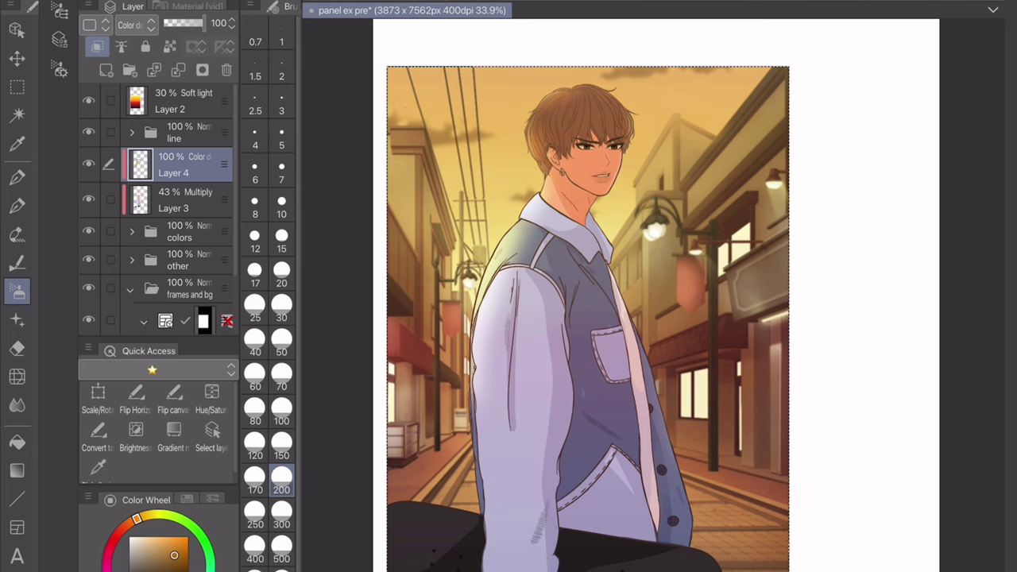
pyautogui.click(254, 338)
pyautogui.scroll(3, 642, 192)
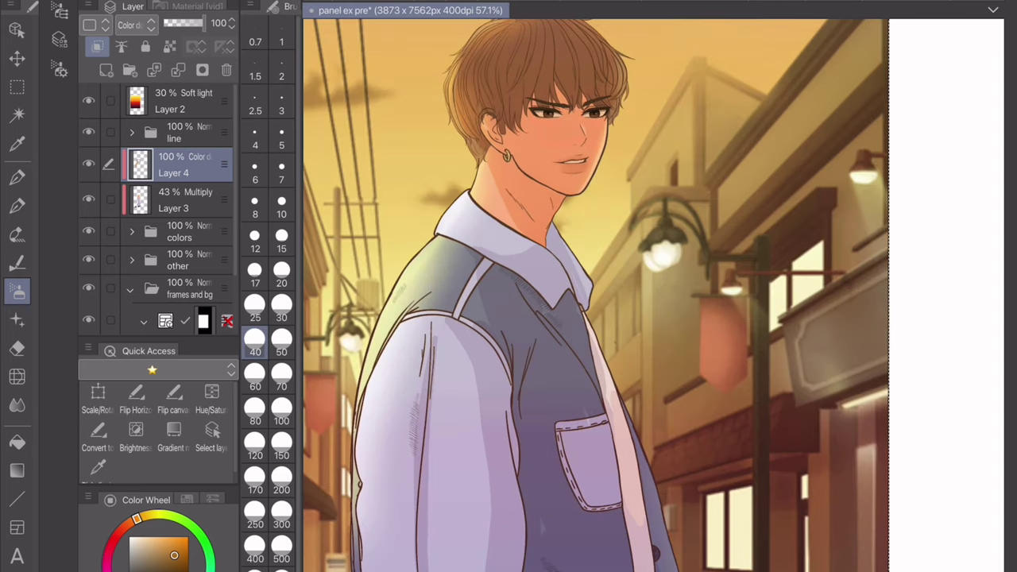
pyautogui.scroll(-3, 596, 294)
pyautogui.click(281, 515)
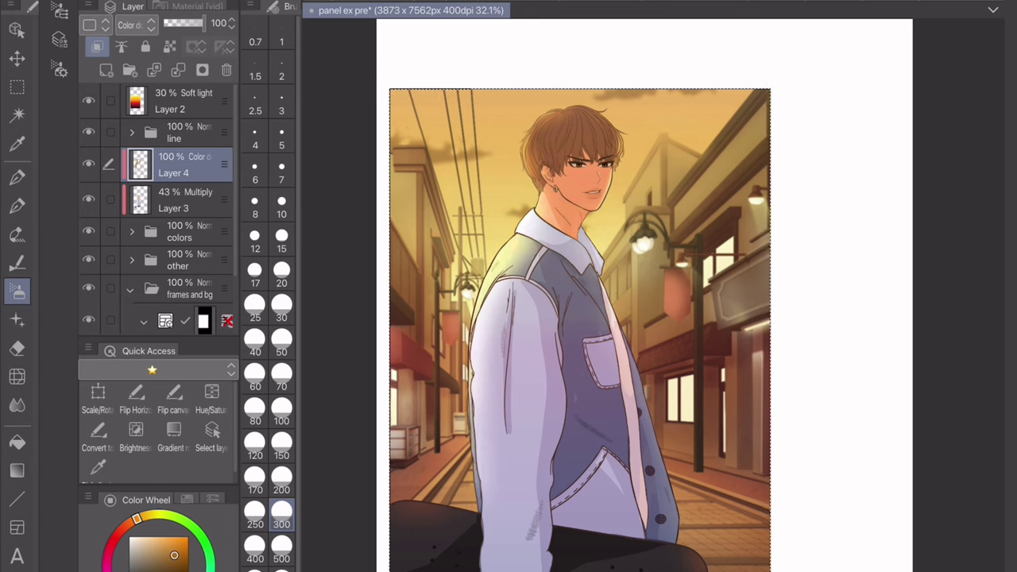
pyautogui.click(193, 23)
pyautogui.click(187, 23)
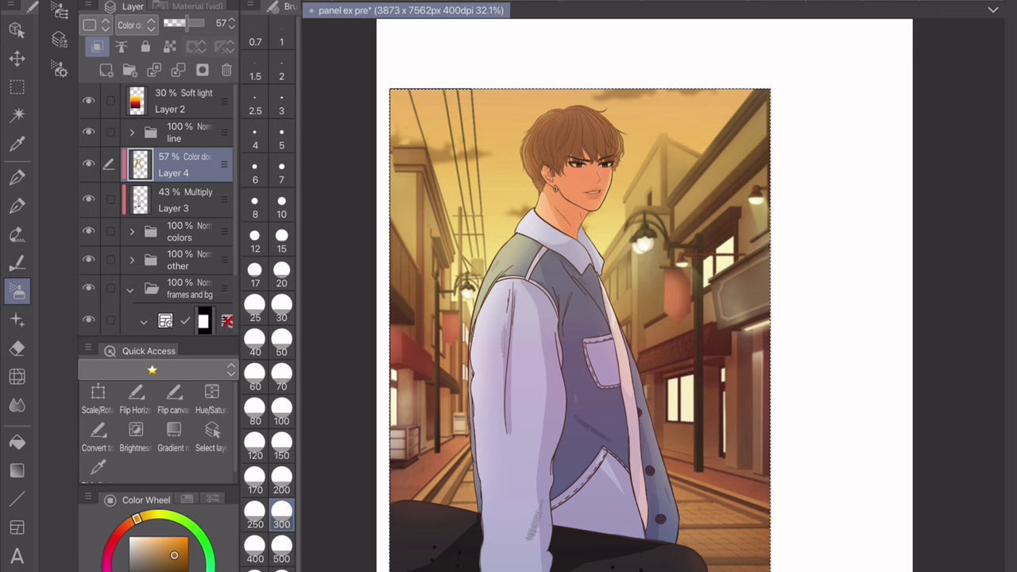
# - Add a clipped Add (Glow) layer at 15% opacity and paint a highlight near the collar with a size 15 pen
pyautogui.scroll(1, 540, 365)
pyautogui.hotkey('ctrl', 'shift', 'n')
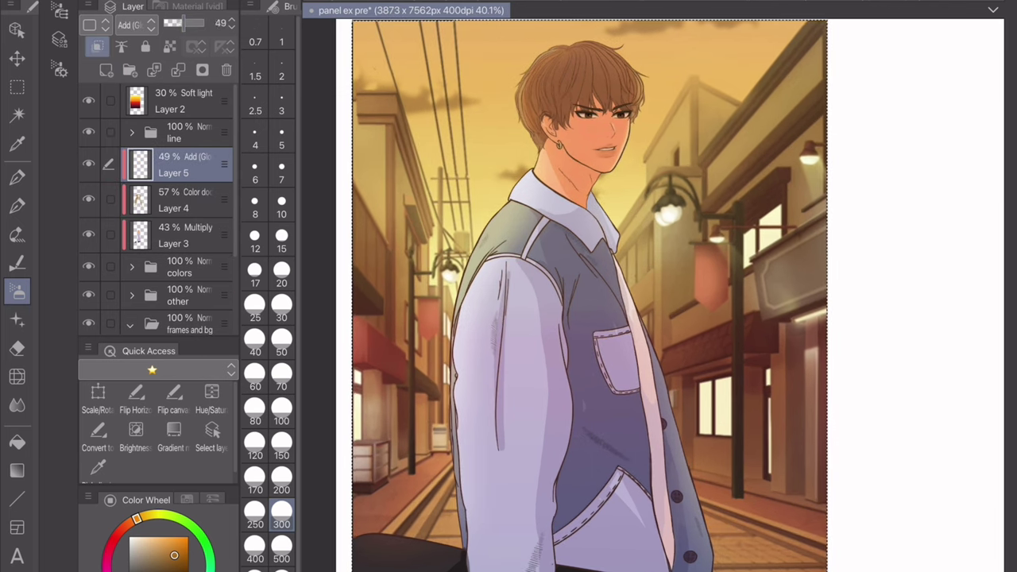
pyautogui.press('p')
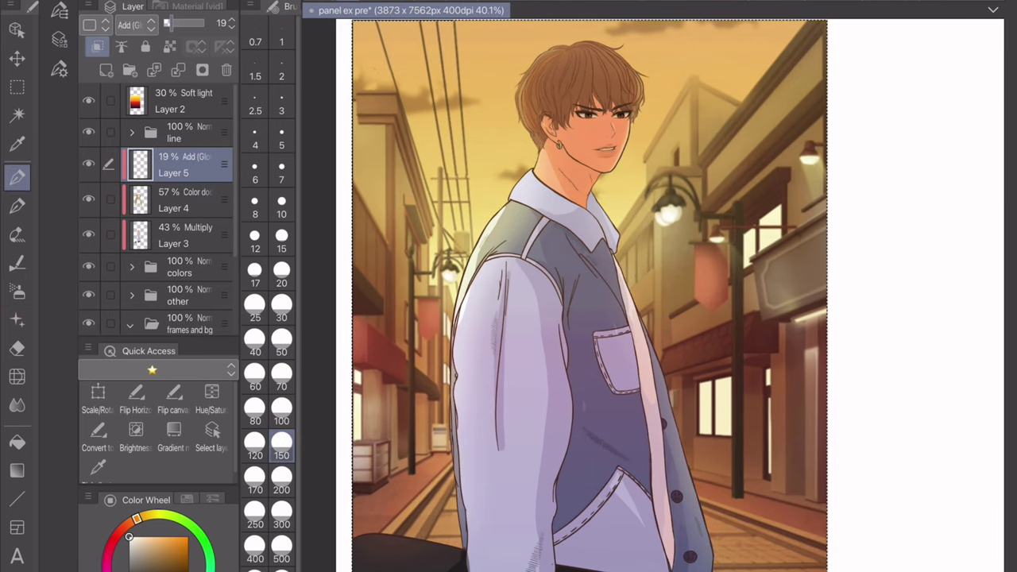
pyautogui.press('e')
pyautogui.press('p')
pyautogui.scroll(3, 588, 294)
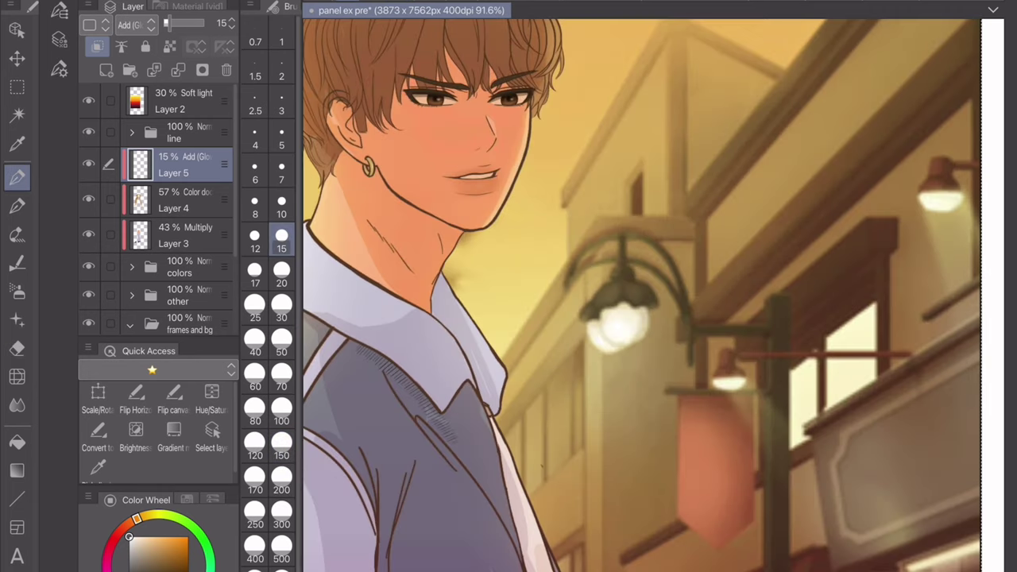
pyautogui.moveTo(349, 305); pyautogui.dragTo(349, 280)
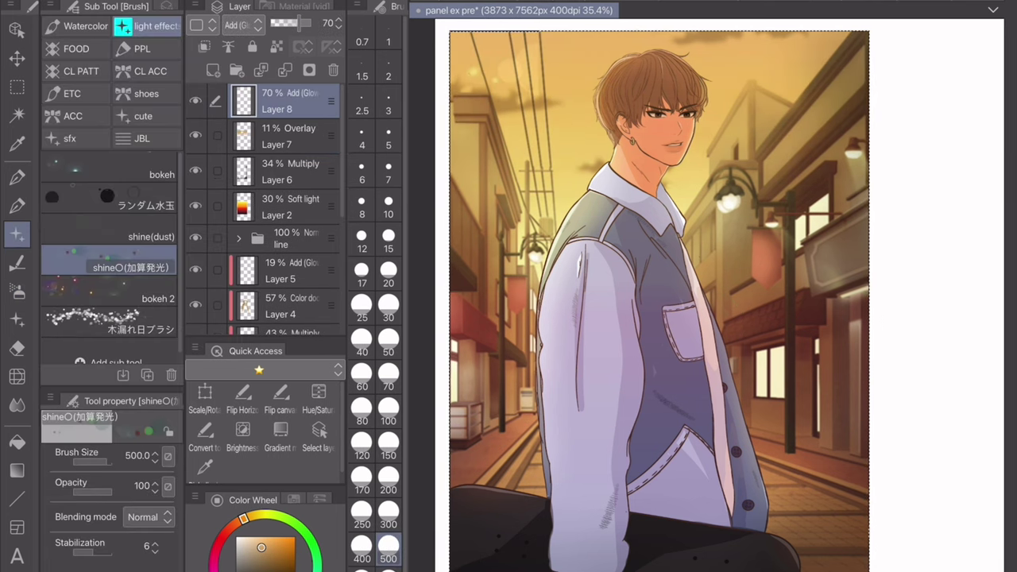
# - Add light particles to the background with the 木漏れ日ブラシ, shine(dust) and bokeh brushes, and set Layer 8's opacity to 23%
pyautogui.click(109, 322)
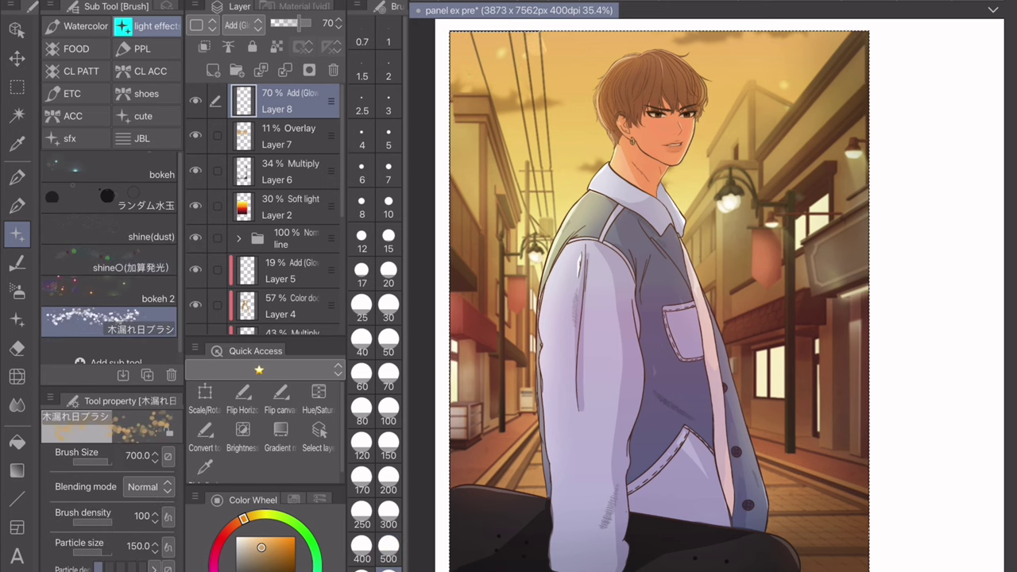
pyautogui.click(109, 229)
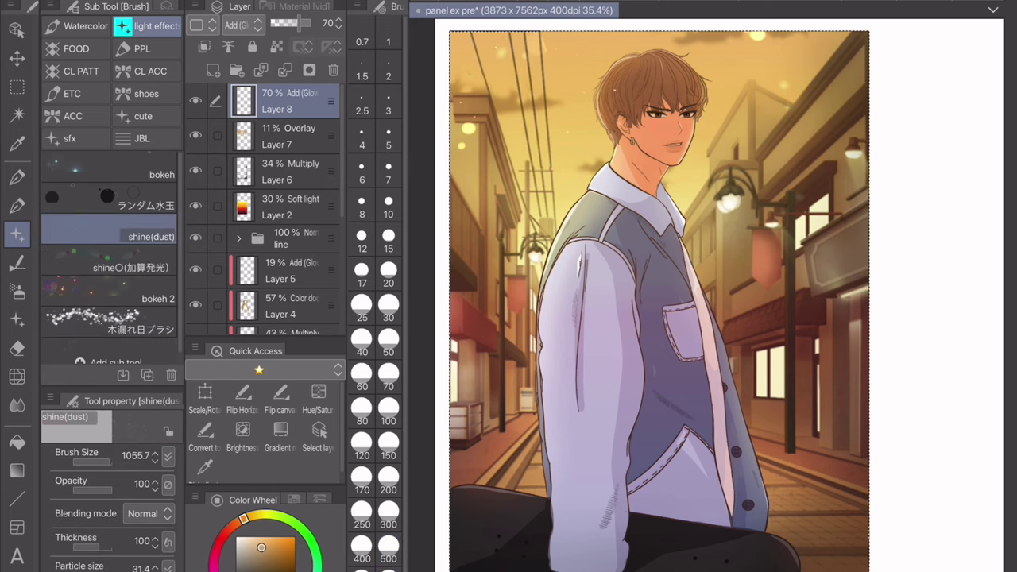
pyautogui.moveTo(298, 24); pyautogui.dragTo(275, 23)
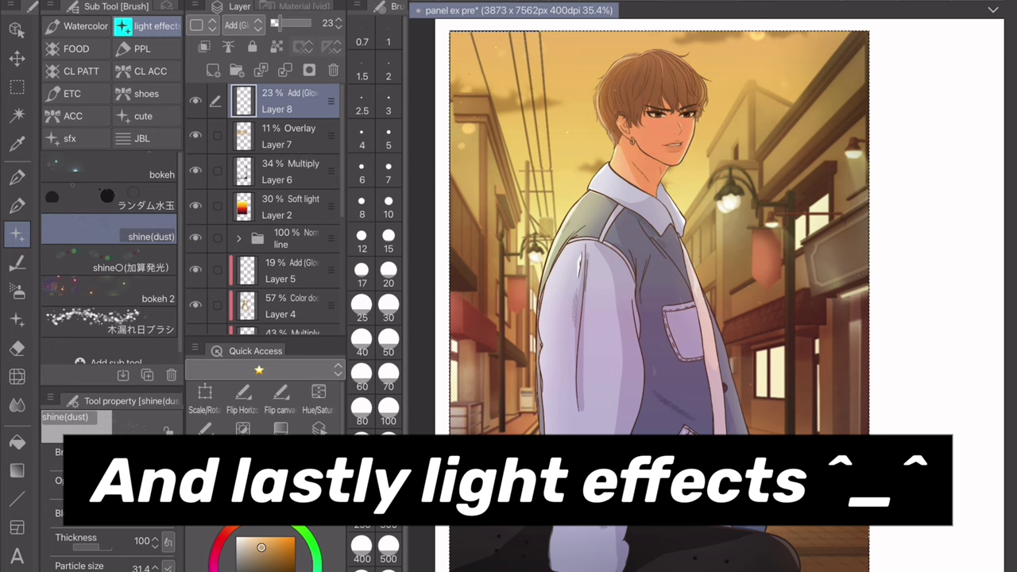
pyautogui.click(109, 167)
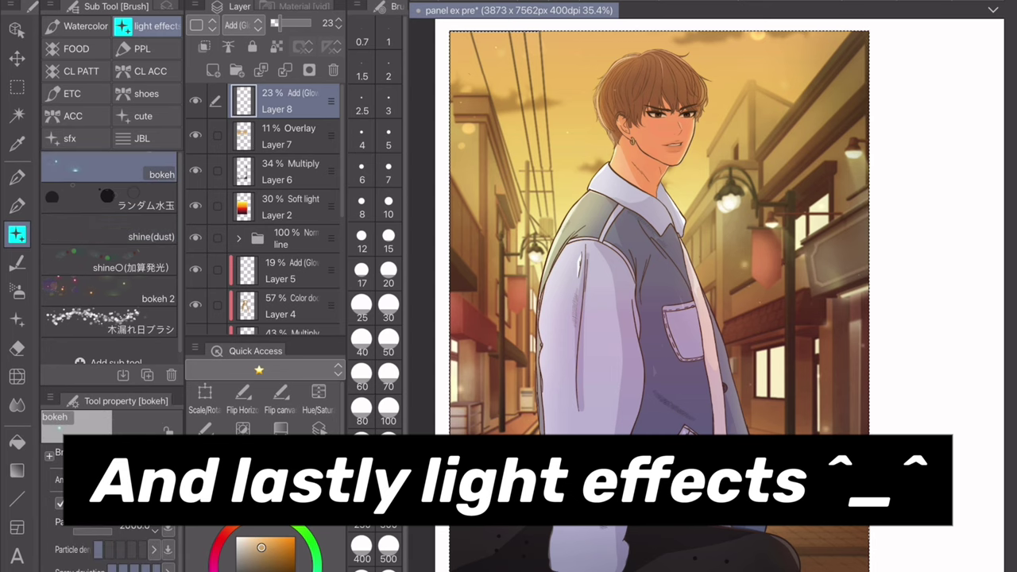
# - Set the opacity of the Overlay Layer 7 to 26% and of the Soft light Layer 2 to 38%
pyautogui.click(286, 136)
pyautogui.moveTo(270, 24); pyautogui.dragTo(274, 24)
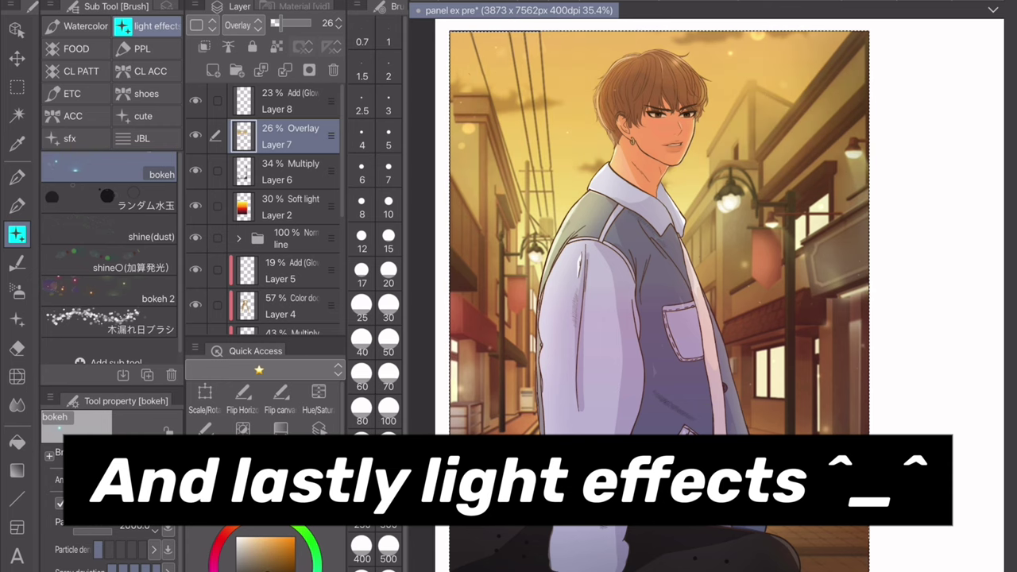
pyautogui.click(286, 206)
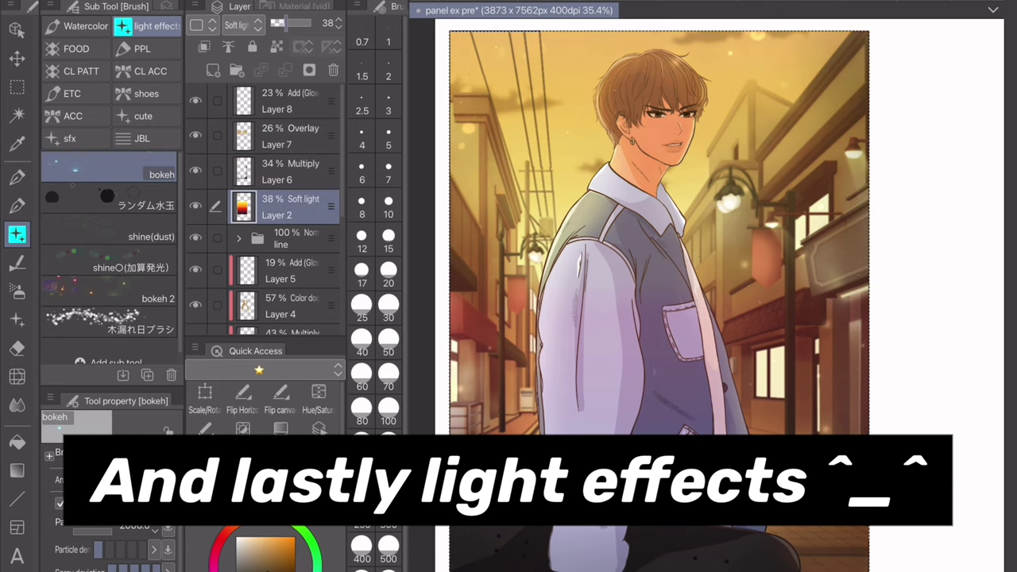
pyautogui.moveTo(280, 24); pyautogui.dragTo(277, 24)
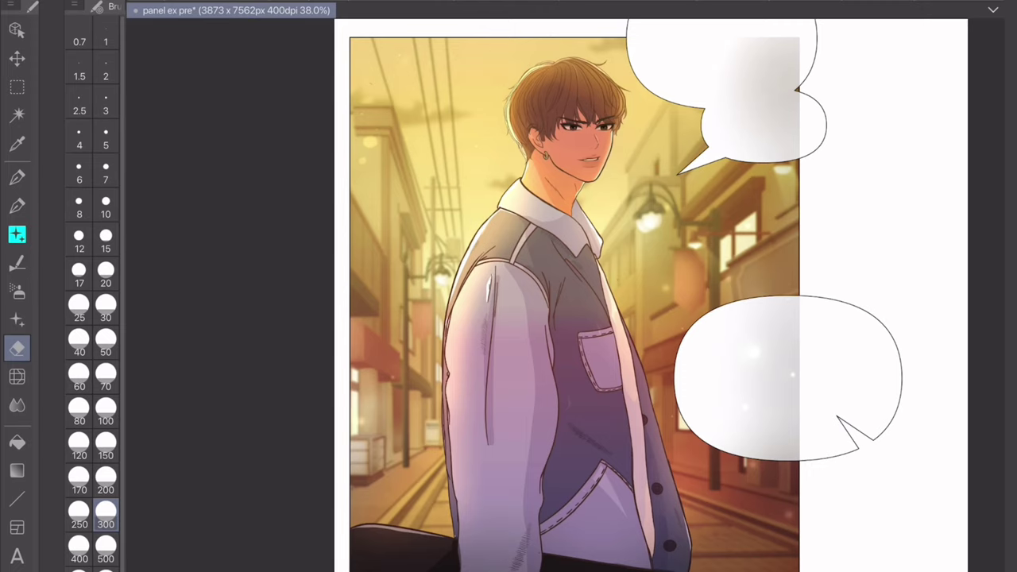
pyautogui.scroll(5, 565, 295)
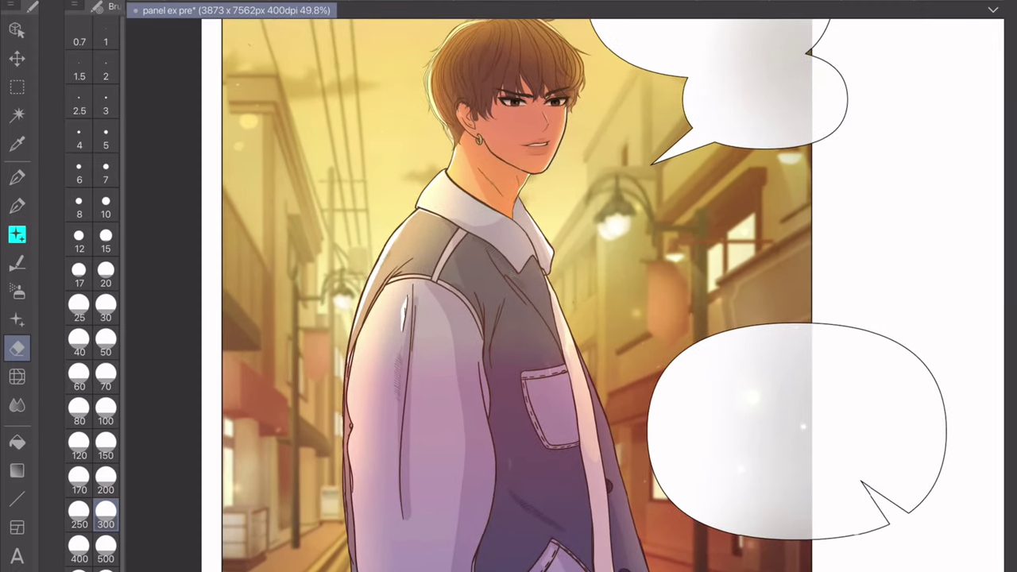
pyautogui.scroll(-1, 565, 295)
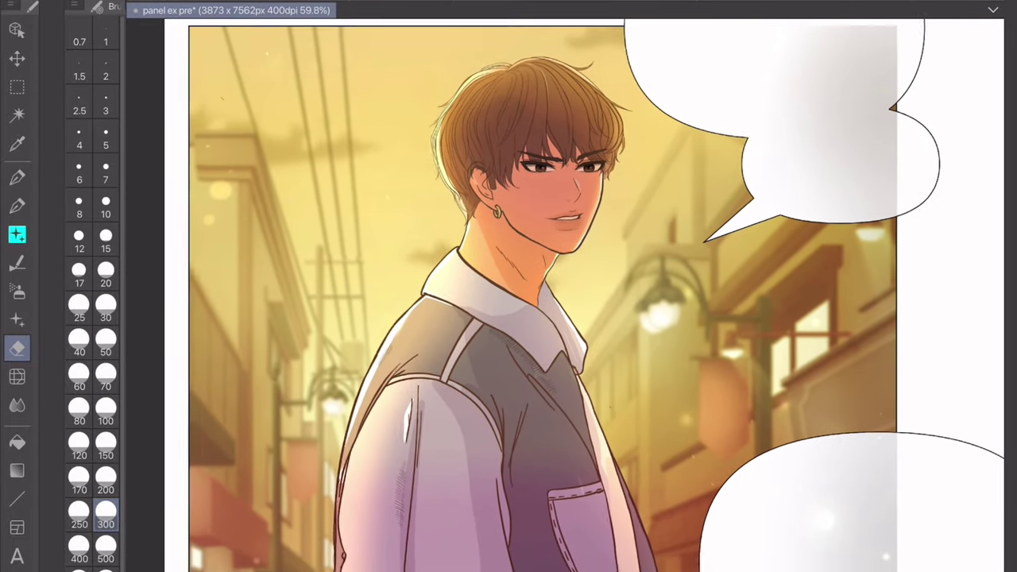
pyautogui.scroll(-3, 565, 295)
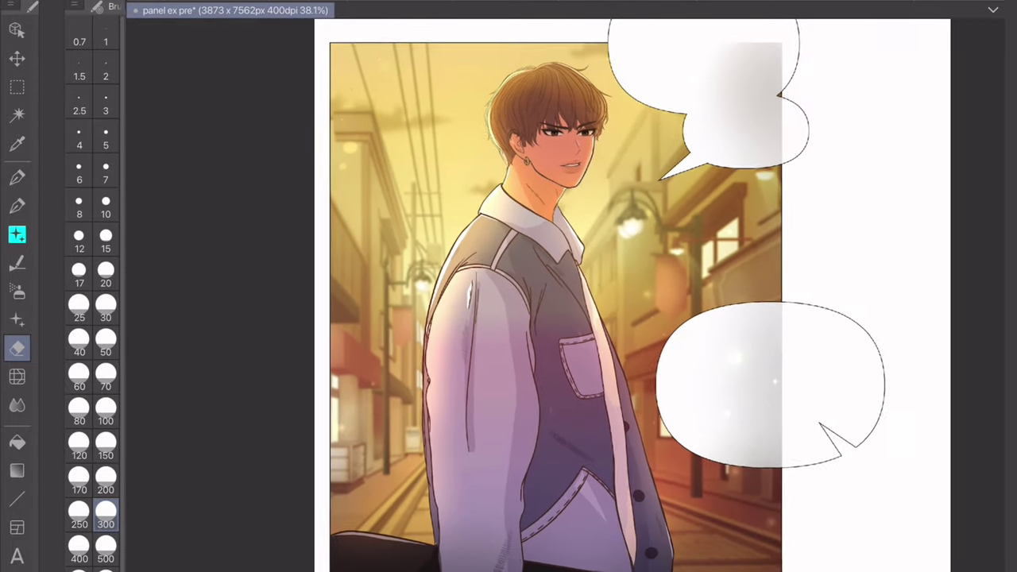
pyautogui.scroll(-1, 565, 295)
# - Try a Gaussian blur with a strength of 39.73 on the street image layer behind the character
pyautogui.press('Tab')
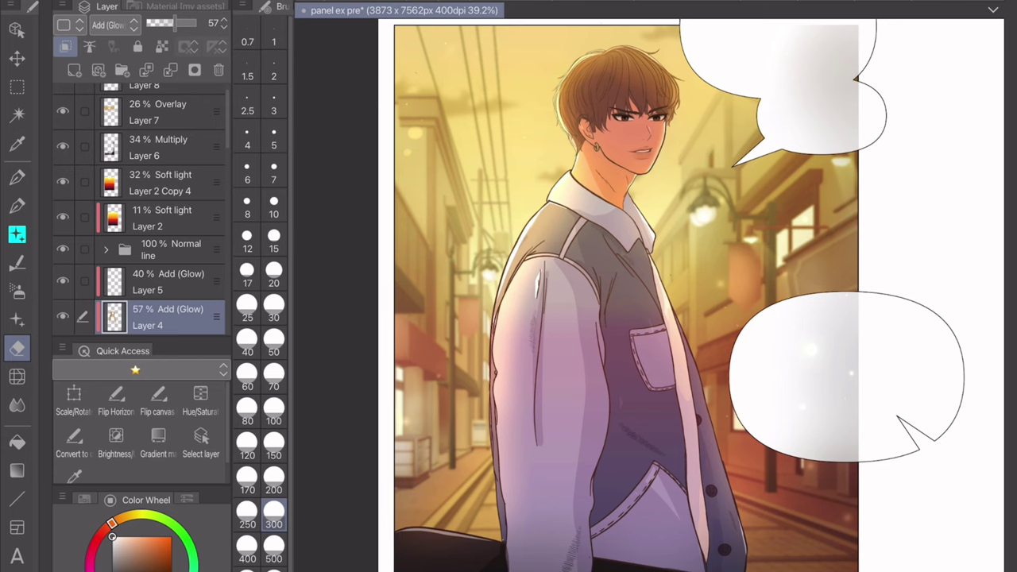
pyautogui.scroll(-10, 140, 206)
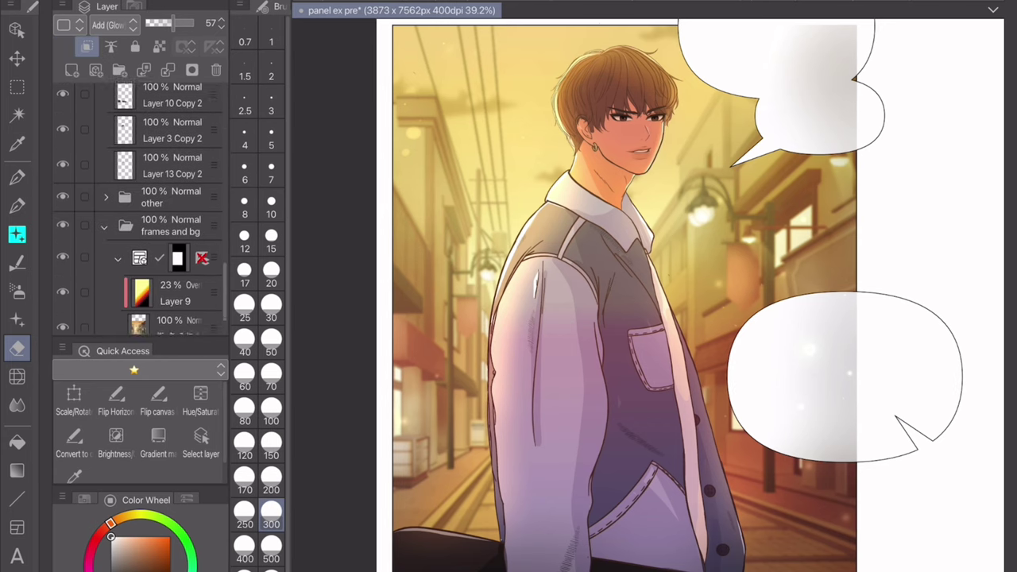
pyautogui.scroll(-2, 140, 209)
pyautogui.click(175, 281)
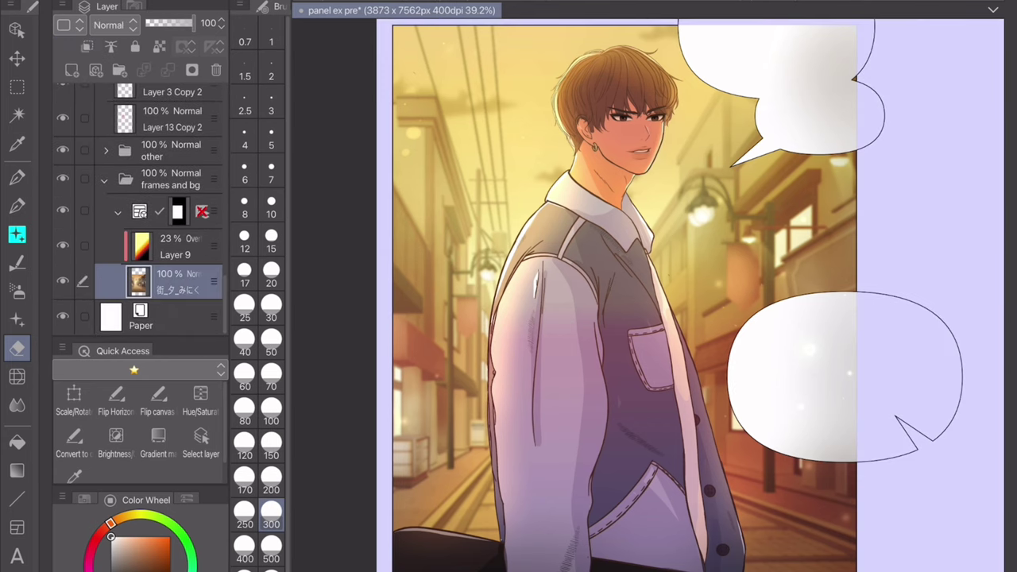
pyautogui.hotkey('alt', 'i')
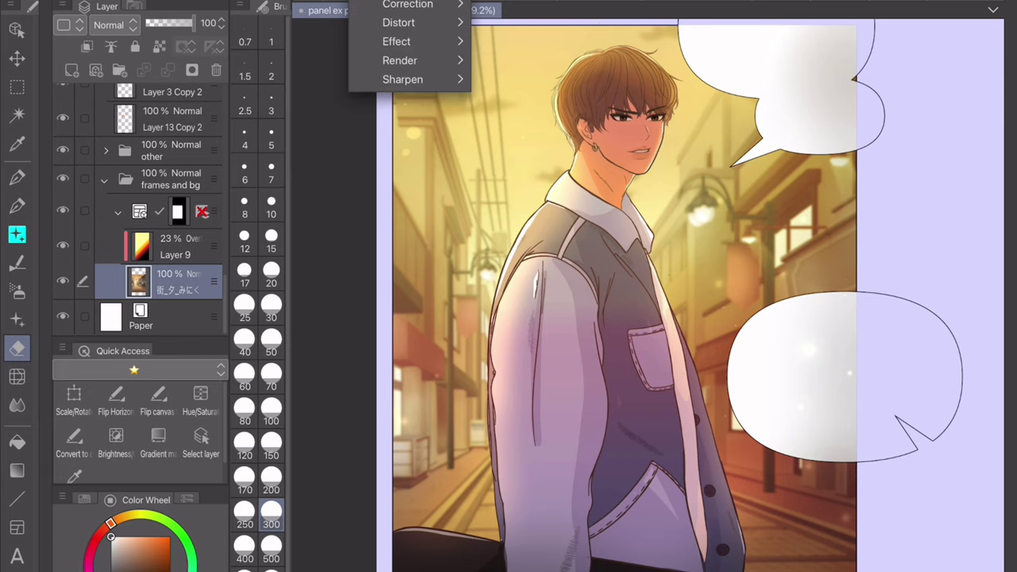
pyautogui.press('Right')
pyautogui.press('Down')
pyautogui.press('Return')
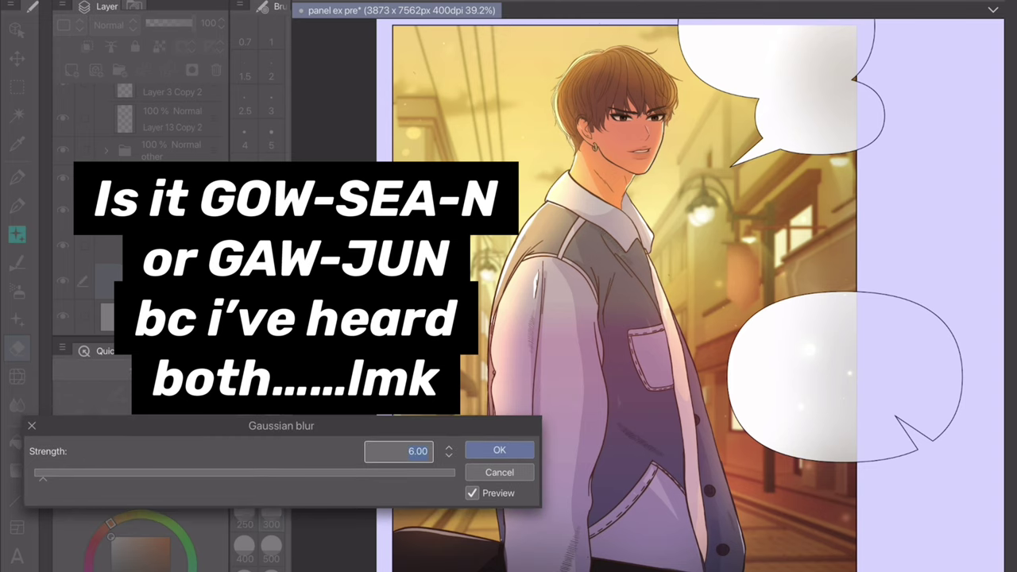
pyautogui.moveTo(43, 486); pyautogui.dragTo(61, 486)
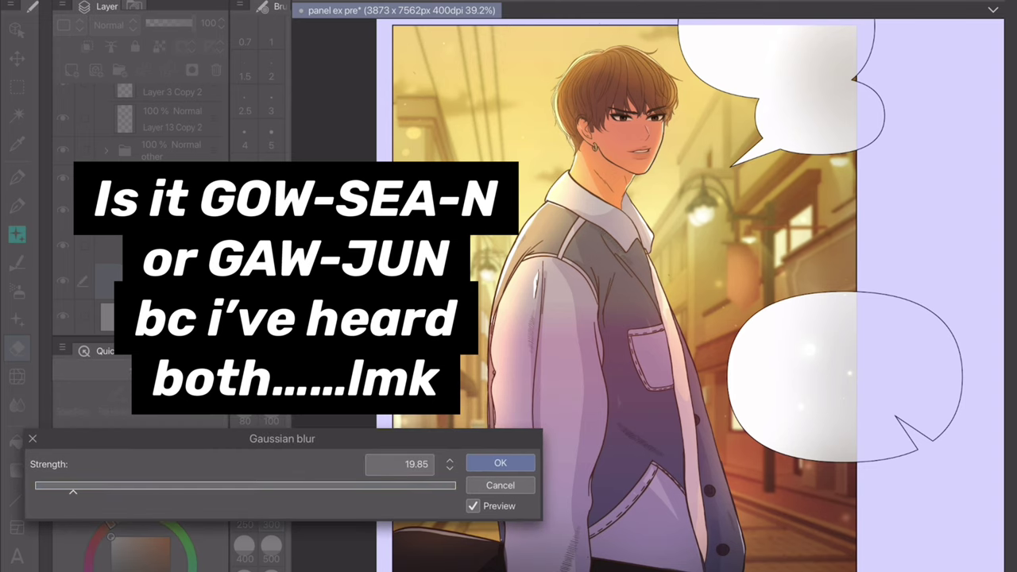
pyautogui.click(473, 505)
pyautogui.moveTo(73, 486); pyautogui.dragTo(115, 487)
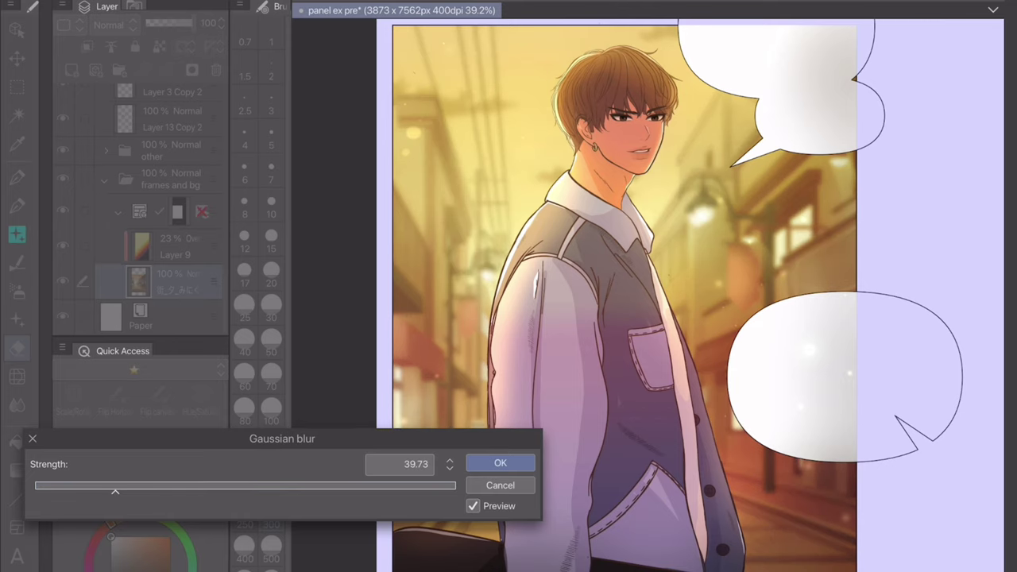
pyautogui.press('Return')
# - Compare the blurred street with the sharp character and undo the last change to the background
pyautogui.scroll(1, 675, 294)
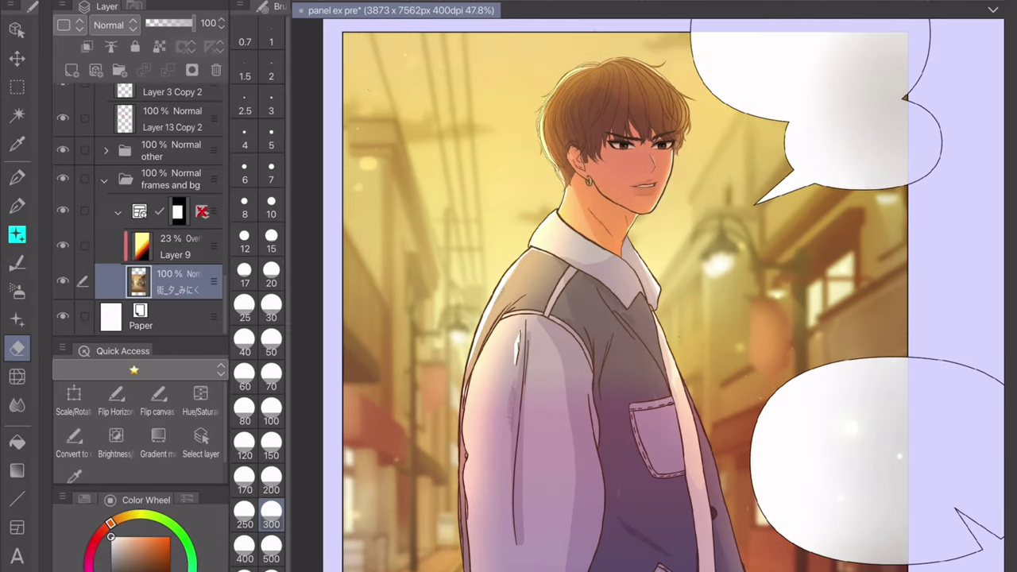
pyautogui.scroll(-2, 675, 294)
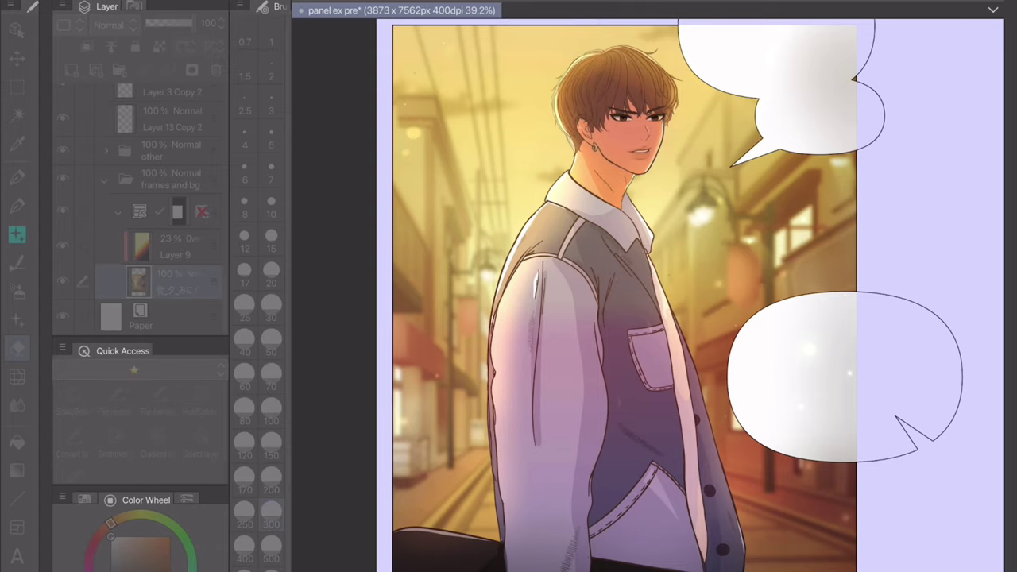
pyautogui.scroll(2, 675, 294)
pyautogui.scroll(1, 675, 294)
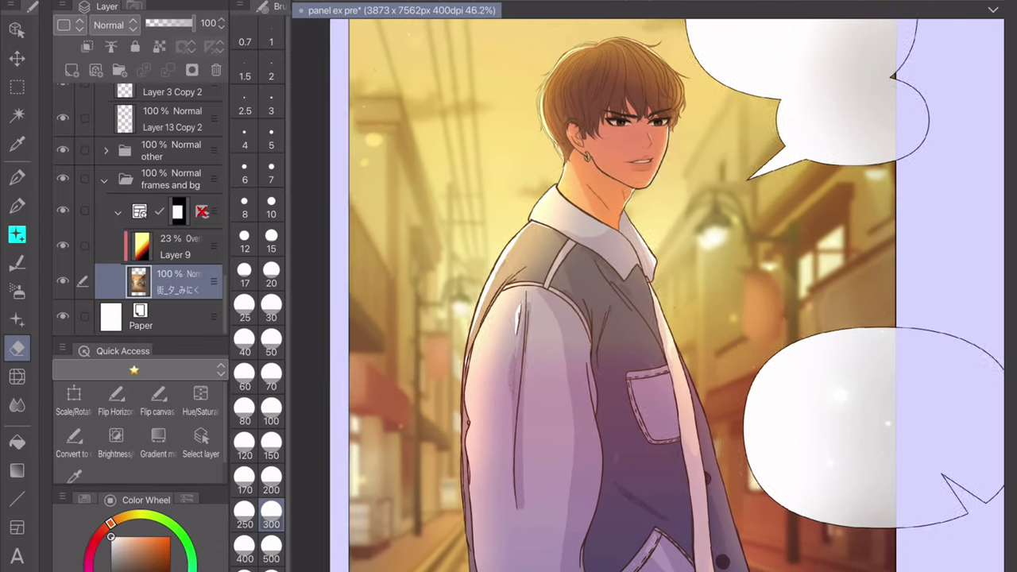
pyautogui.hotkey('ctrl', 'z')
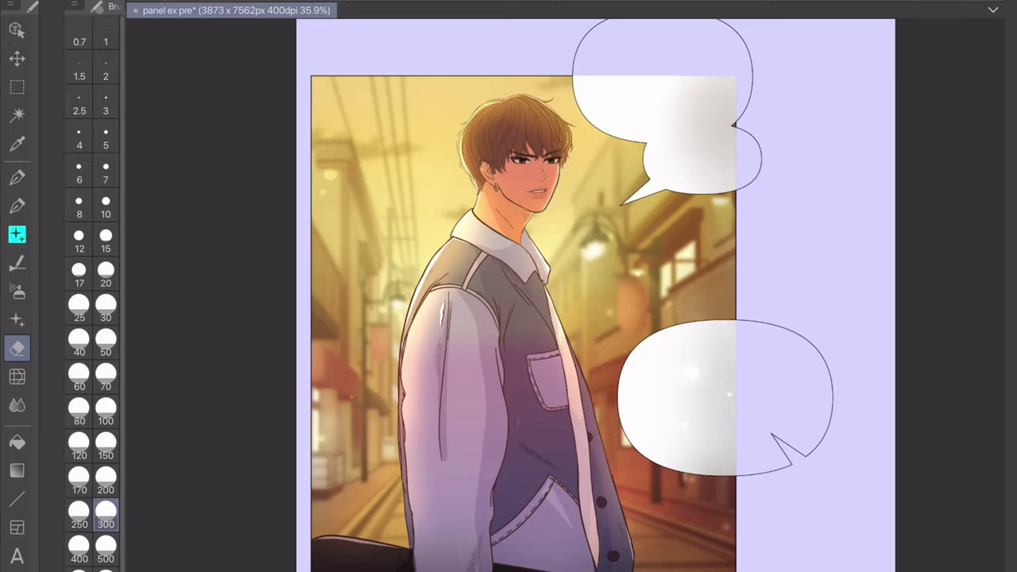
pyautogui.scroll(3, 516, 302)
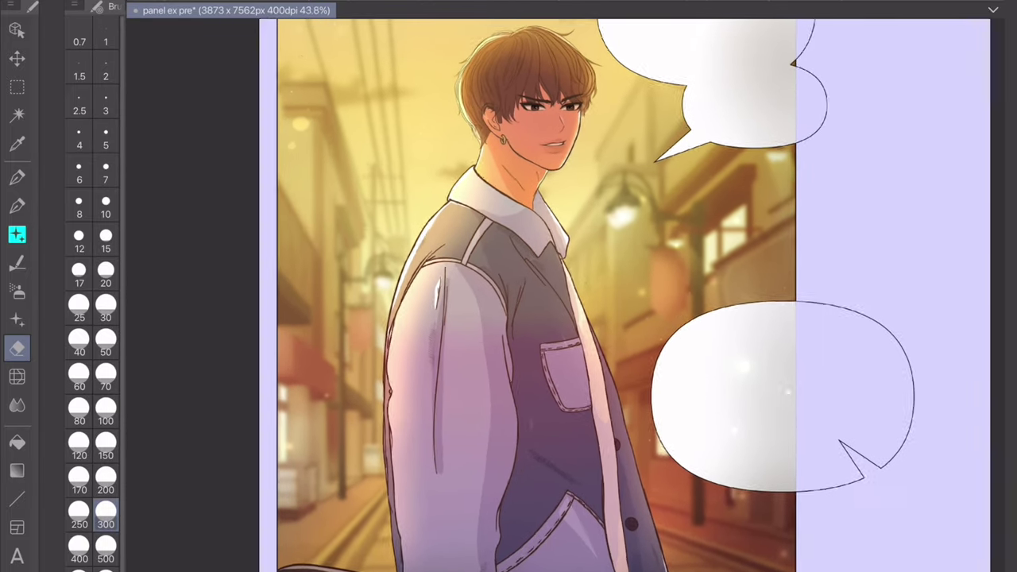
pyautogui.scroll(-1, 516, 302)
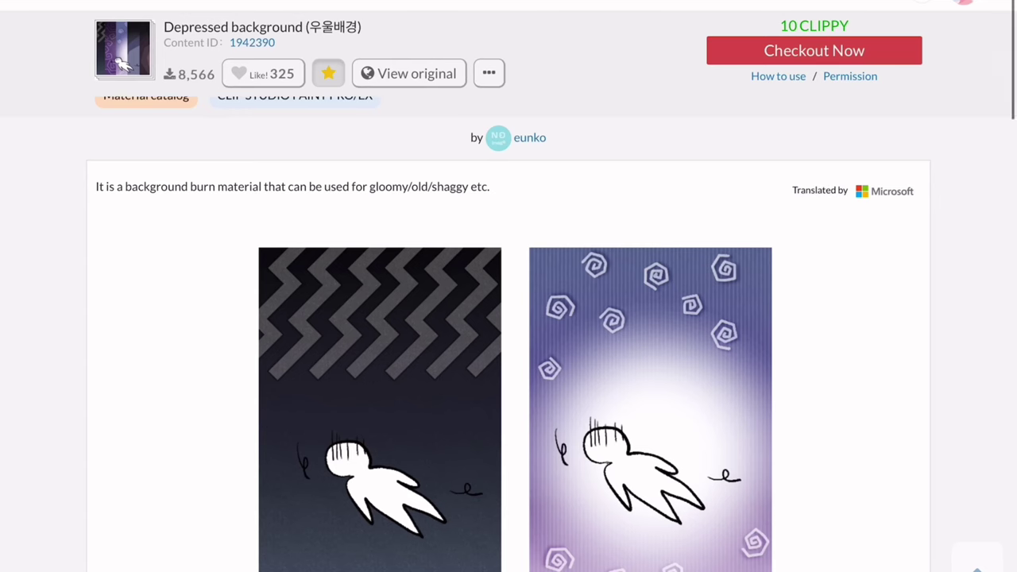
pyautogui.scroll(-5, 509, 333)
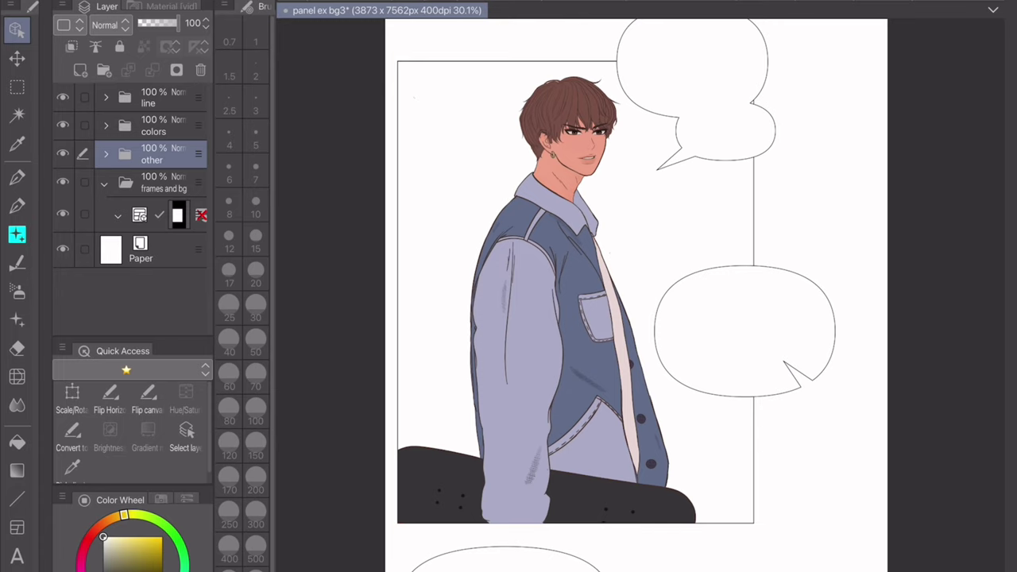
pyautogui.scroll(3, 493, 151)
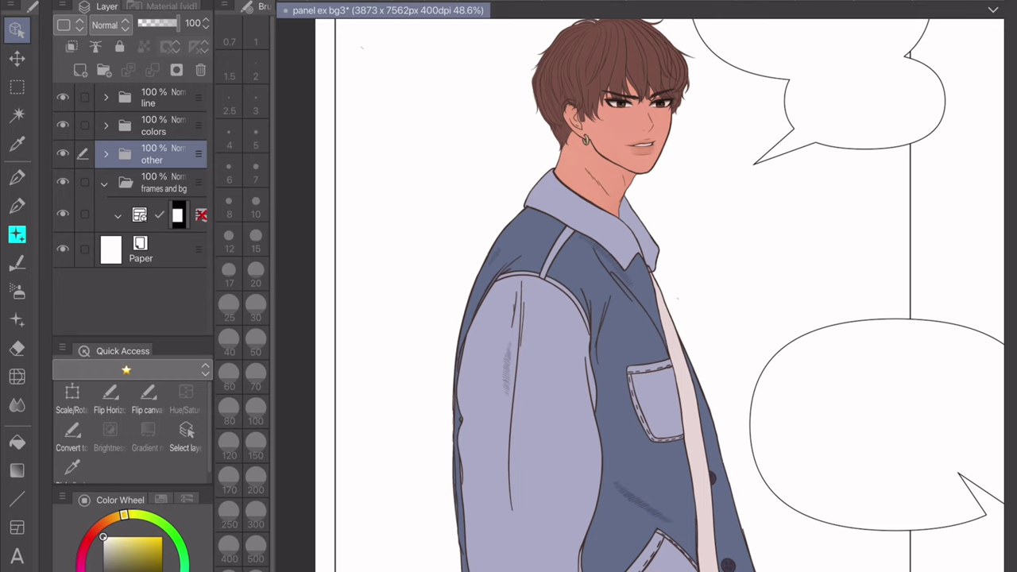
pyautogui.scroll(-2, 715, 302)
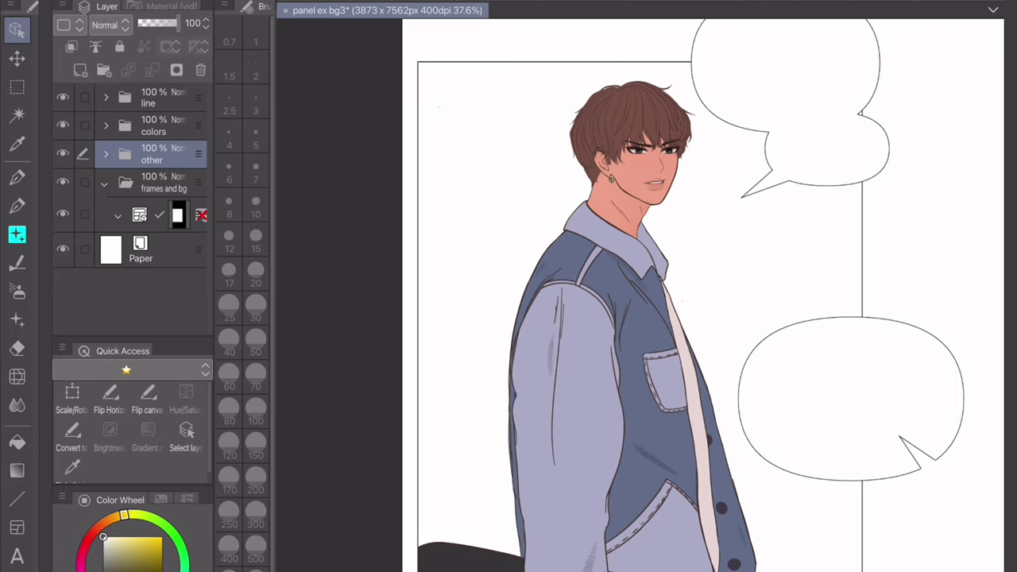
# - Place the bad bg gradient material from the vid folder behind the character, enlarge it to fill the panel, and rasterize it
pyautogui.click(162, 6)
pyautogui.scroll(-5, 176, 163)
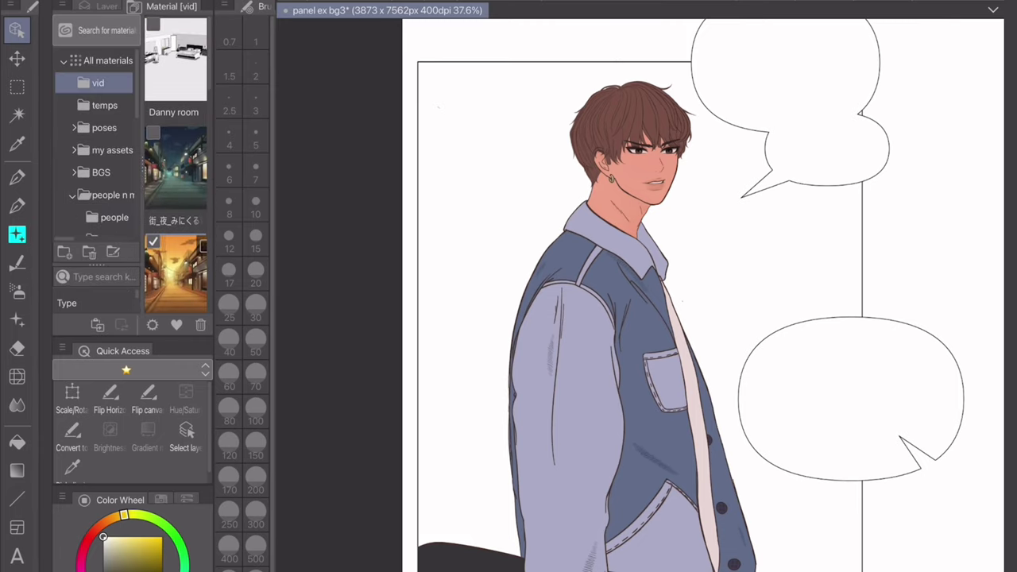
pyautogui.scroll(-2, 175, 163)
pyautogui.moveTo(176, 111); pyautogui.dragTo(545, 290)
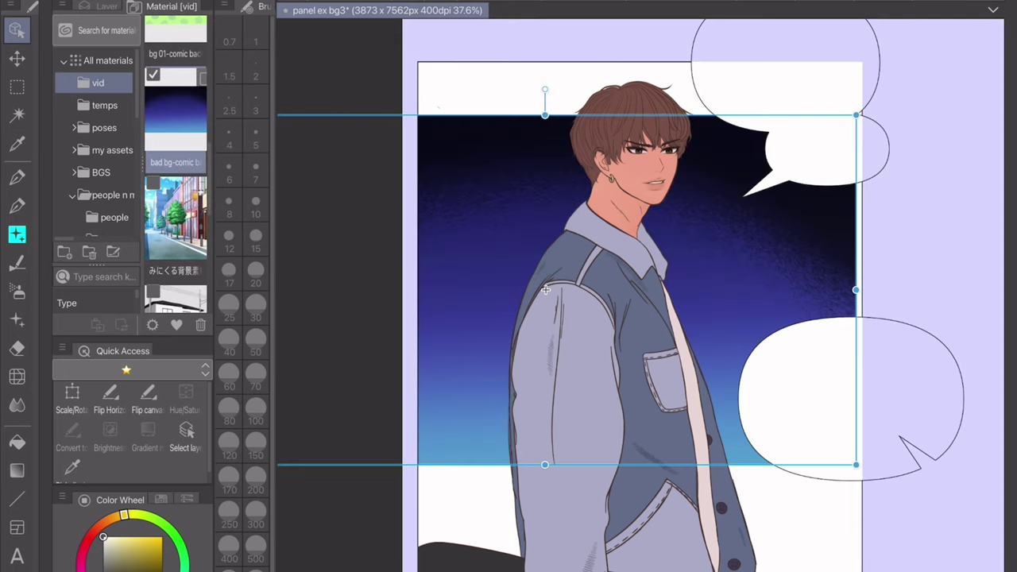
pyautogui.scroll(-2, 545, 290)
pyautogui.moveTo(549, 272); pyautogui.dragTo(549, 323)
pyautogui.scroll(-2, 633, 55)
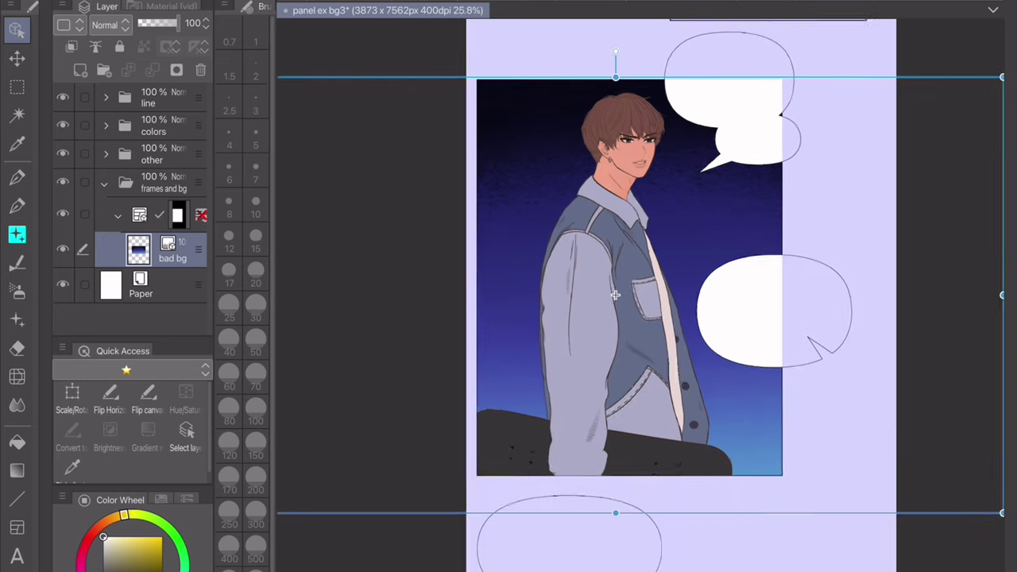
pyautogui.rightClick(168, 250)
pyautogui.press('Return')
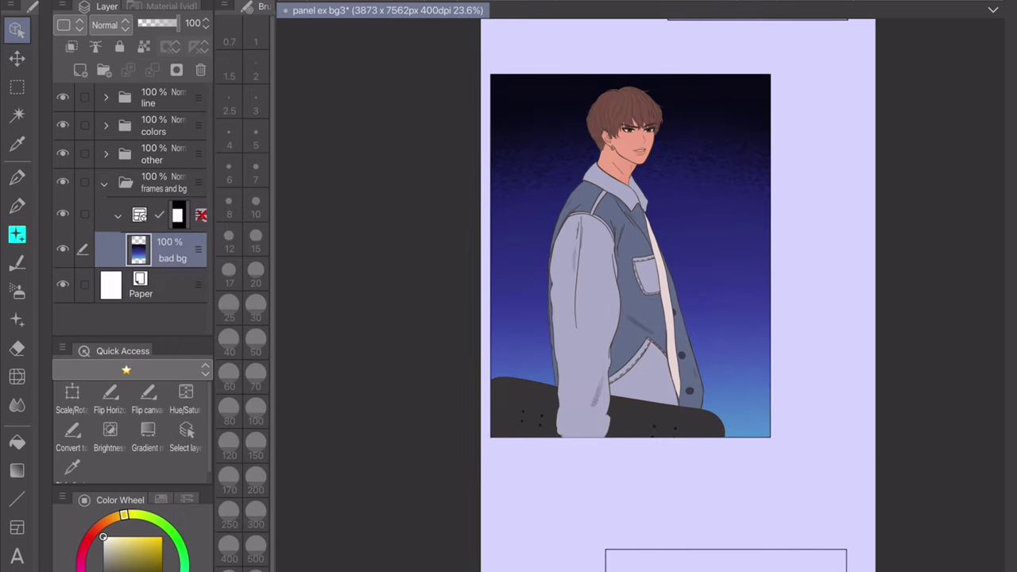
# - Desaturate the bad bg layer with a saturation of -31 and lower its luminosity to darken it
pyautogui.scroll(2, 619, 272)
pyautogui.hotkey('ctrl', 'u')
pyautogui.moveTo(132, 370); pyautogui.dragTo(164, 370)
pyautogui.moveTo(174, 324); pyautogui.dragTo(118, 324)
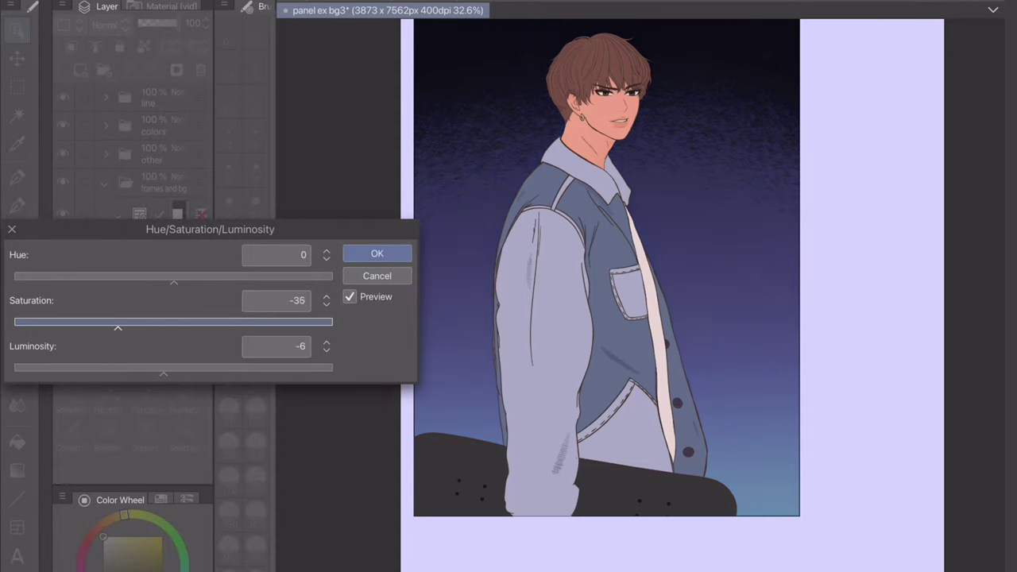
pyautogui.moveTo(164, 370); pyautogui.dragTo(176, 370)
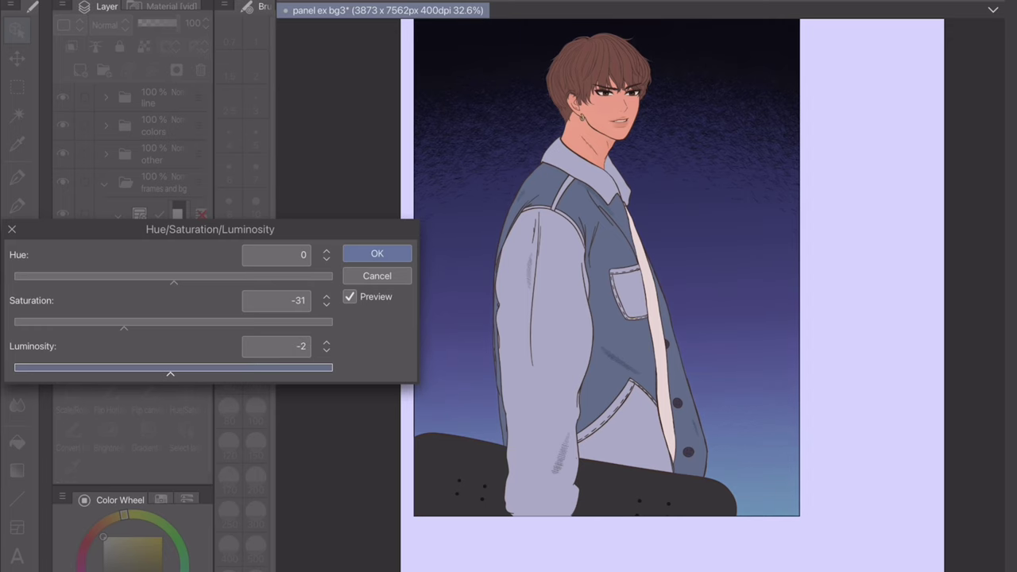
pyautogui.moveTo(170, 370); pyautogui.dragTo(151, 370)
pyautogui.press('Return')
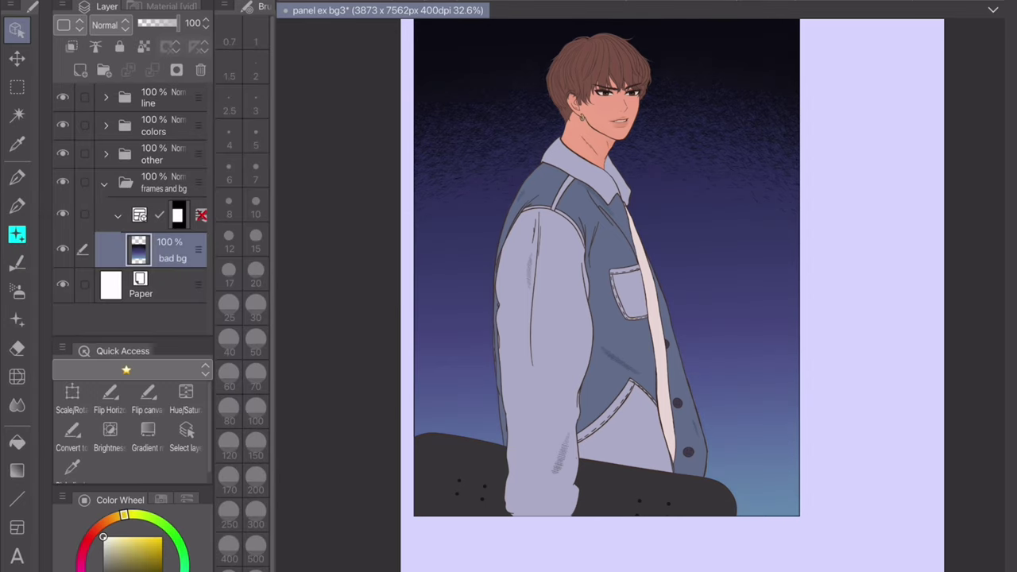
# - Add the exclamation and shock materials from the my assets folder to the panel
pyautogui.scroll(-1, 590, 294)
pyautogui.click(159, 7)
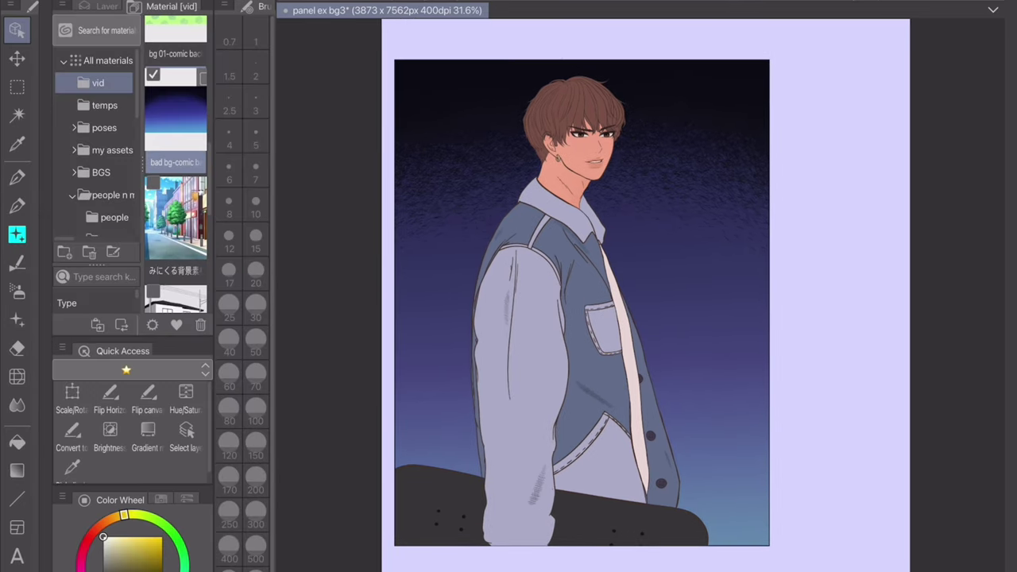
pyautogui.click(112, 150)
pyautogui.moveTo(176, 263); pyautogui.dragTo(635, 231)
pyautogui.scroll(-1, 175, 159)
pyautogui.moveTo(170, 103); pyautogui.dragTo(445, 239)
# - Scale the shock burst down and move it to the right of the character's head
pyautogui.click(107, 6)
pyautogui.click(71, 394)
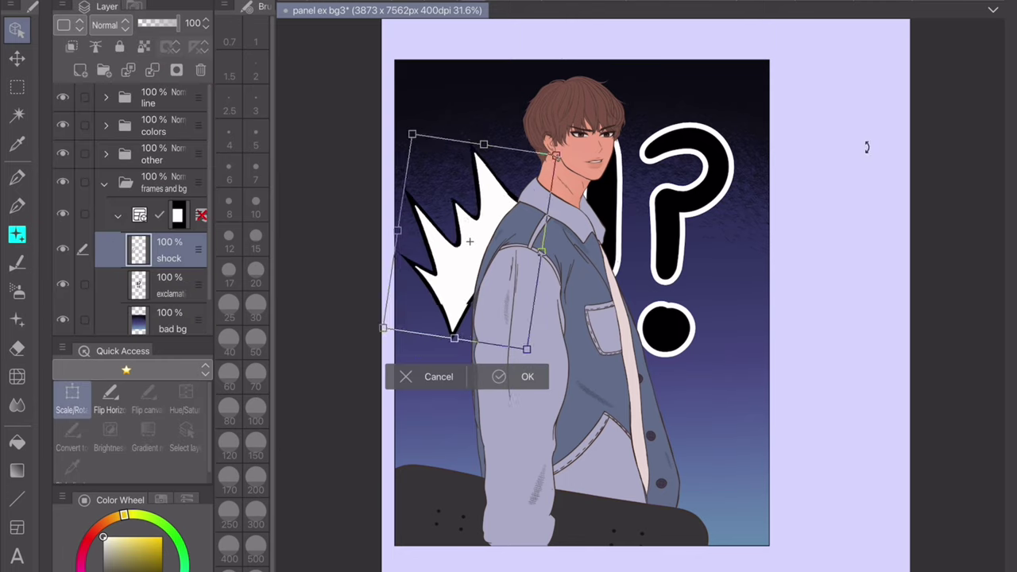
pyautogui.moveTo(567, 336); pyautogui.dragTo(522, 239)
pyautogui.moveTo(471, 185); pyautogui.dragTo(680, 149)
pyautogui.click(737, 210)
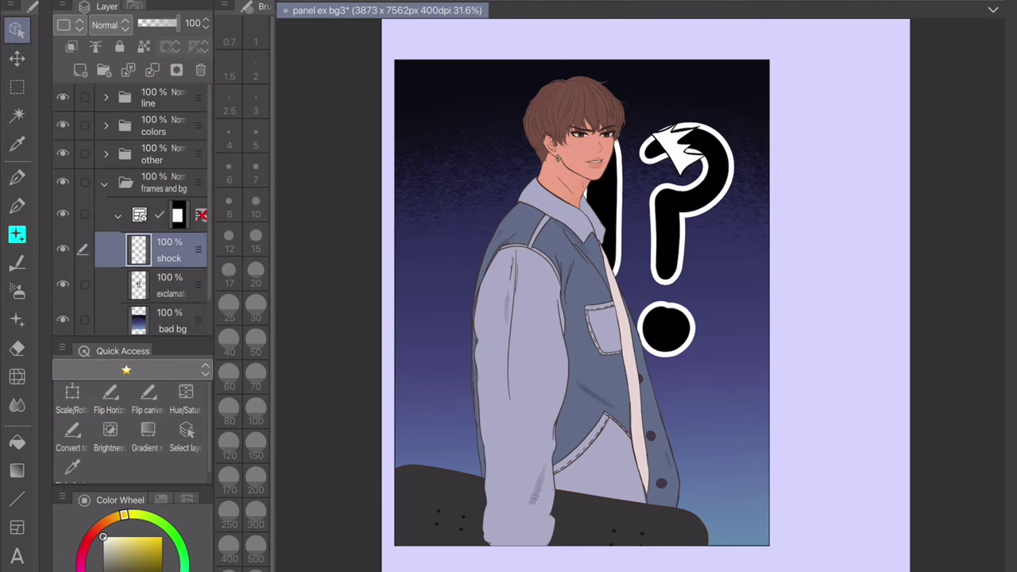
# - Scale the exclamation and question mark material down, tilt it, and place it to the left of the character's head
pyautogui.click(169, 285)
pyautogui.click(71, 393)
pyautogui.moveTo(667, 238); pyautogui.dragTo(445, 239)
pyautogui.moveTo(481, 373); pyautogui.dragTo(453, 231)
pyautogui.moveTo(477, 127); pyautogui.dragTo(538, 125)
pyautogui.click(545, 238)
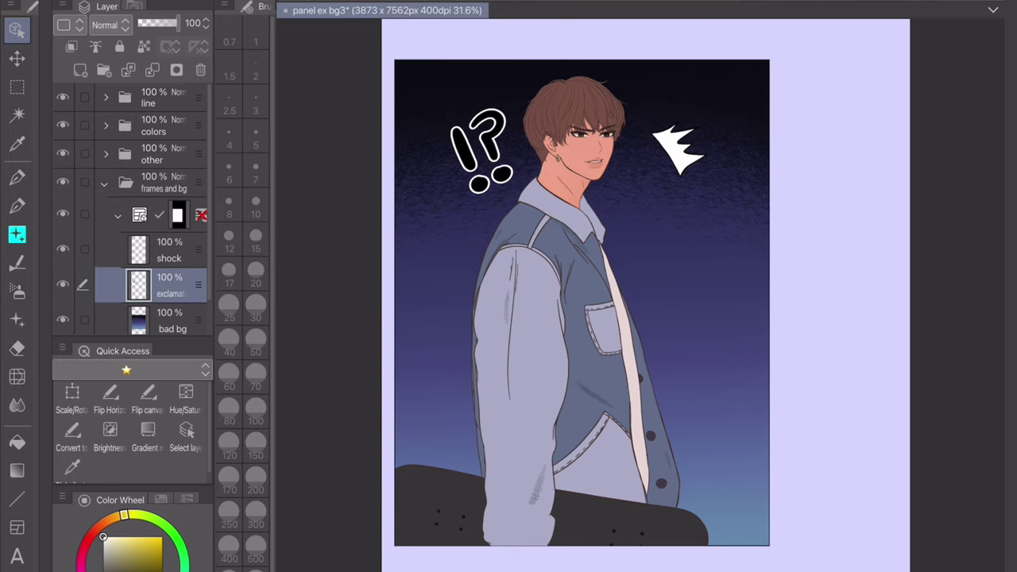
# - Shrink and rotate the shock burst close to the character's hair, and add the curved movement lines behind his back
pyautogui.click(169, 250)
pyautogui.click(71, 393)
pyautogui.moveTo(641, 105); pyautogui.dragTo(627, 54)
pyautogui.press('Return')
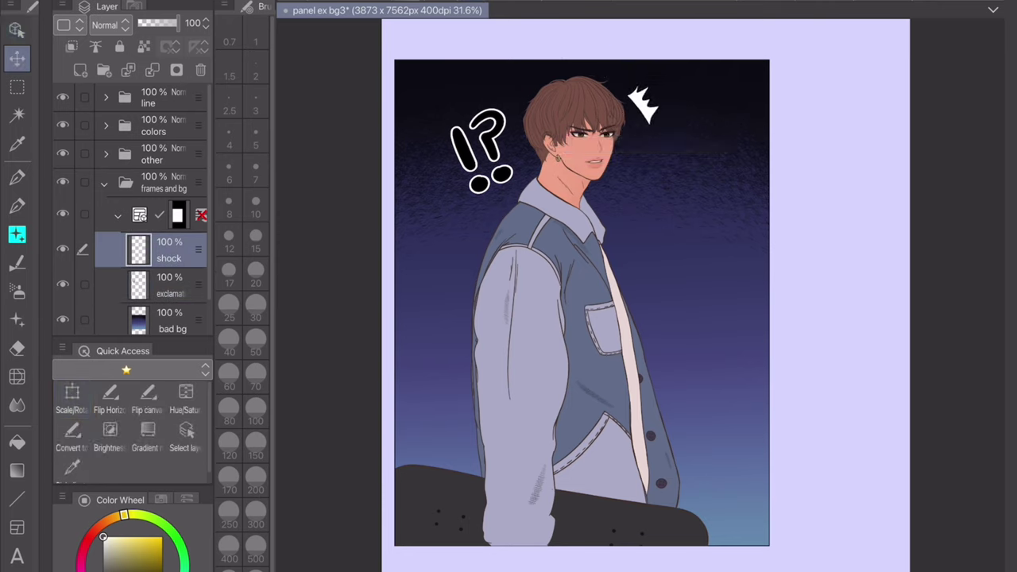
pyautogui.click(72, 393)
pyautogui.press('Return')
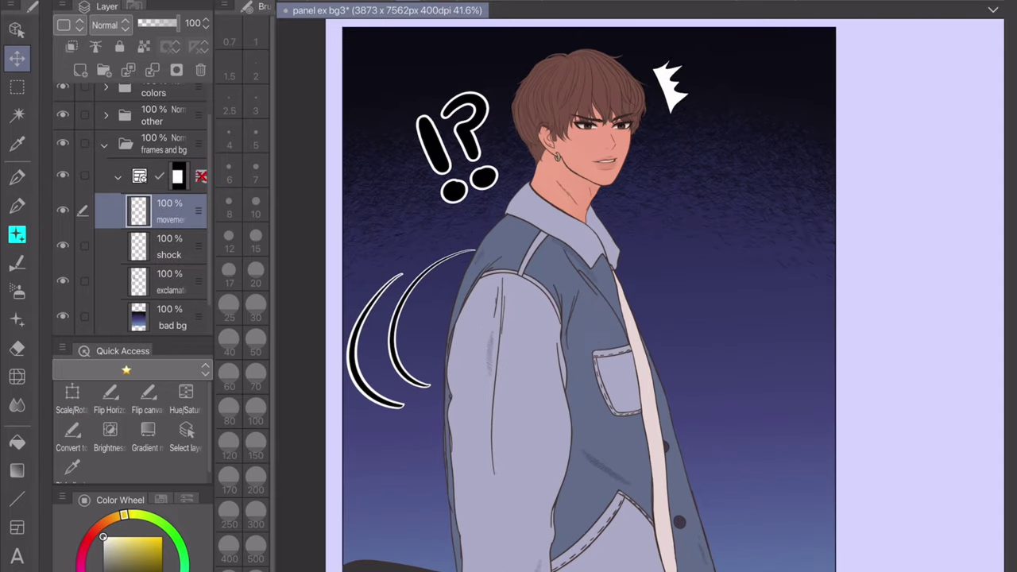
# - Examine the placement of the punctuation marks, shock burst and movement lines around the character
pyautogui.scroll(3, 588, 294)
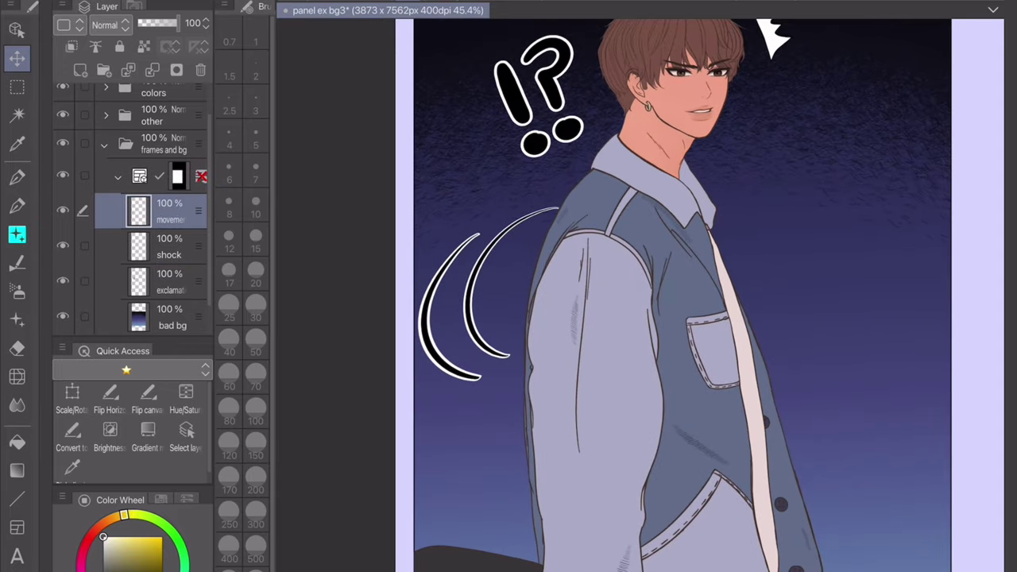
pyautogui.scroll(-5, 588, 294)
pyautogui.scroll(1, 628, 294)
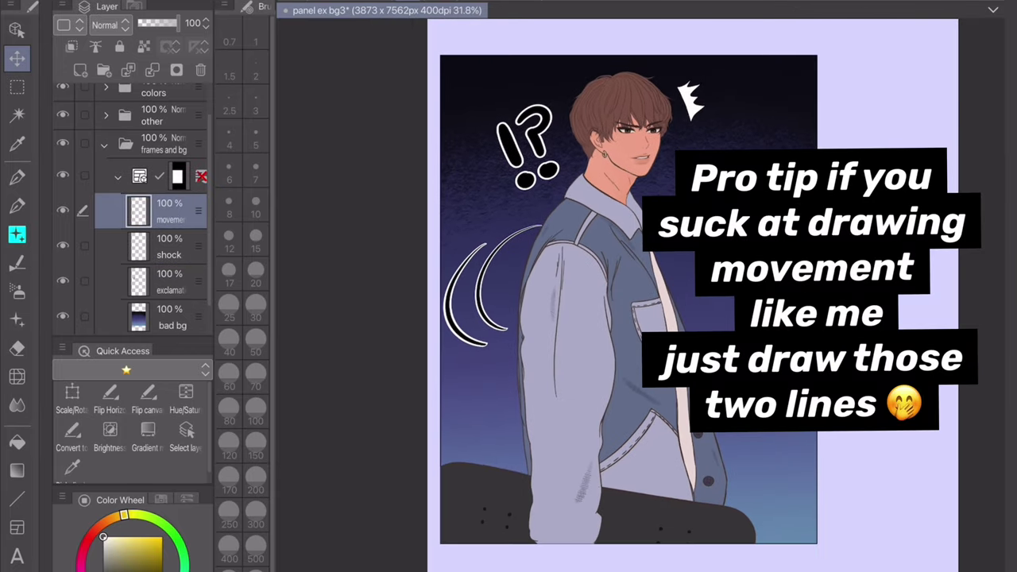
pyautogui.scroll(4, 635, 294)
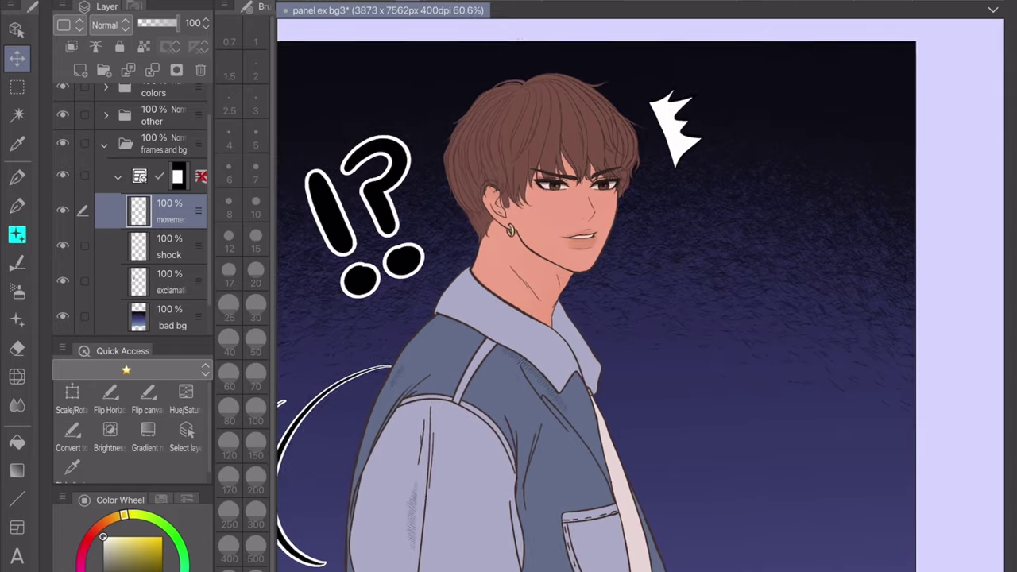
pyautogui.scroll(-3, 636, 294)
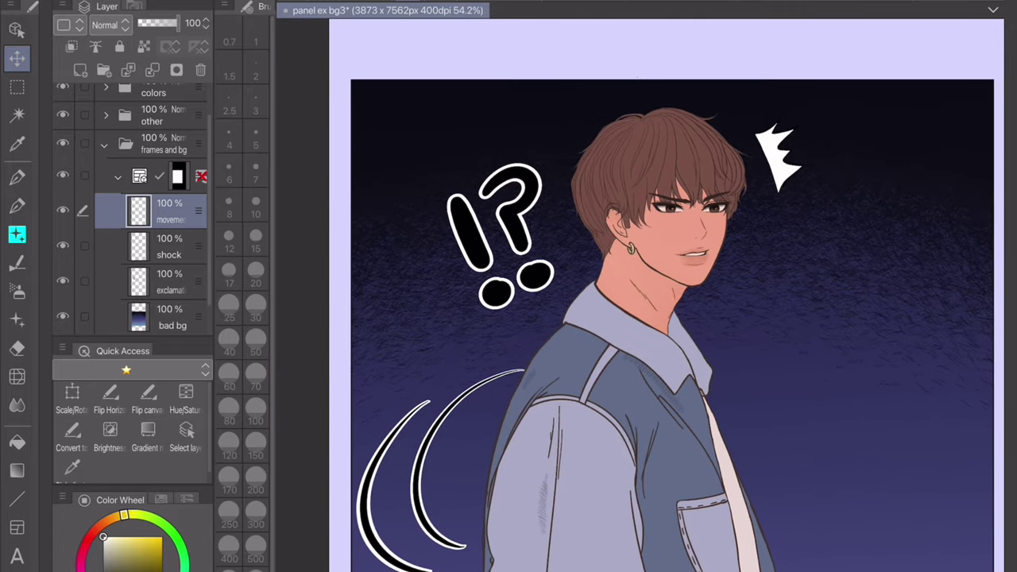
pyautogui.scroll(-2, 635, 294)
pyautogui.scroll(2, 635, 294)
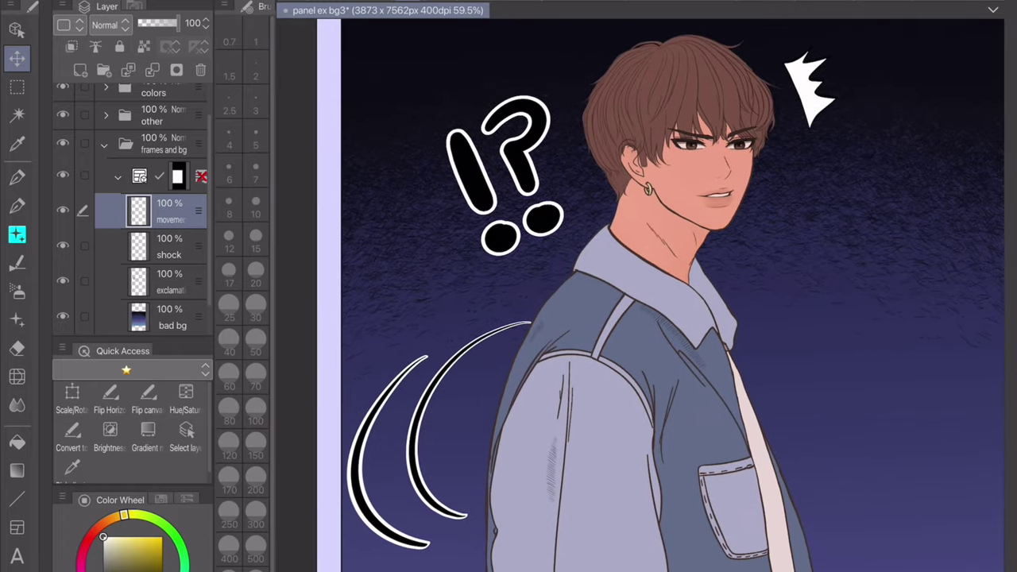
pyautogui.scroll(4, 635, 294)
pyautogui.scroll(-4, 635, 294)
pyautogui.scroll(2, 635, 294)
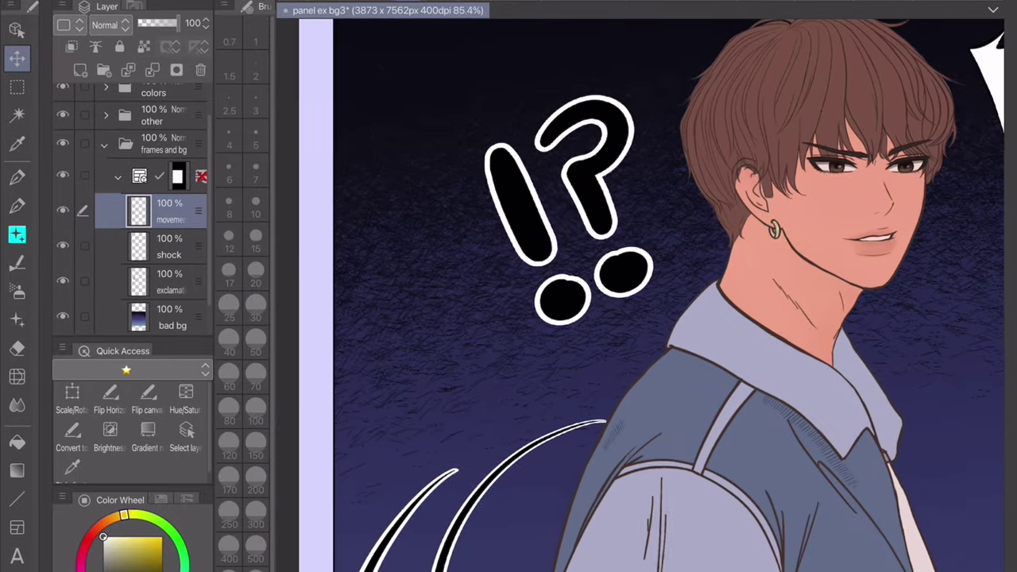
# - Inspect the character's face and the comic symbols around him against the night-sky gradient
pyautogui.scroll(-3, 635, 294)
pyautogui.scroll(4, 636, 294)
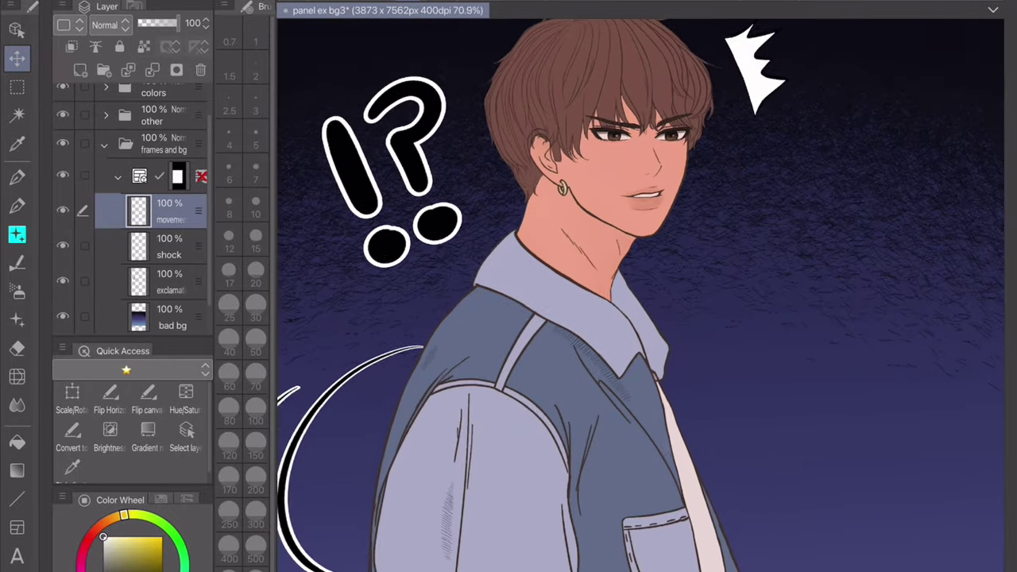
pyautogui.scroll(-3, 636, 294)
pyautogui.scroll(1, 636, 295)
pyautogui.scroll(3, 635, 294)
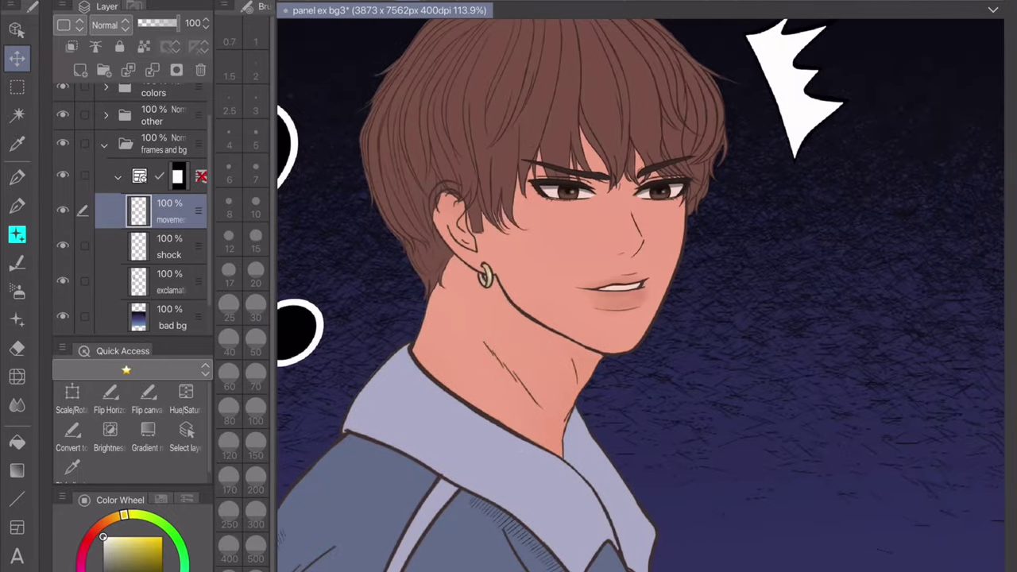
pyautogui.scroll(-4, 636, 294)
pyautogui.scroll(2, 636, 294)
pyautogui.scroll(-2, 636, 294)
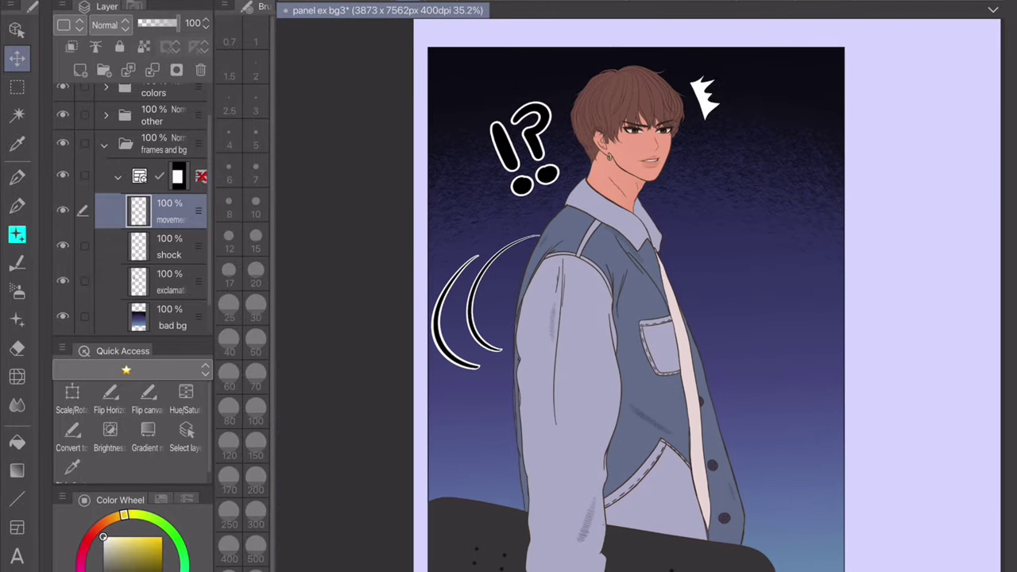
# - Hide the "bad bg" layer and paint the panel's upper background on a new layer with the ahalftone pen at size 500
pyautogui.scroll(-2, 635, 294)
pyautogui.click(169, 317)
pyautogui.press('Delete')
pyautogui.hotkey('ctrl', 'shift', 'n')
pyautogui.press('p')
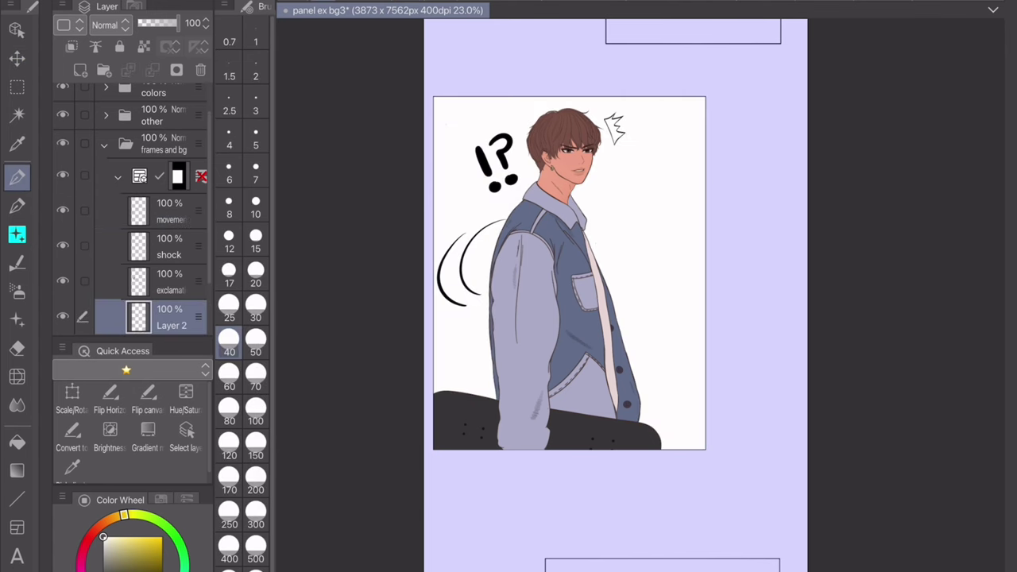
pyautogui.click(388, 550)
pyautogui.moveTo(508, 119)
pyautogui.mouseDown()
pyautogui.moveTo(763, 119)
pyautogui.moveTo(763, 159)
pyautogui.moveTo(508, 199)
pyautogui.moveTo(508, 318)
pyautogui.moveTo(763, 318)
pyautogui.mouseUp()
# - Set the halftone layer to Multiply and fade its lower edge with the Soft eraser at size 400
pyautogui.click(242, 25)
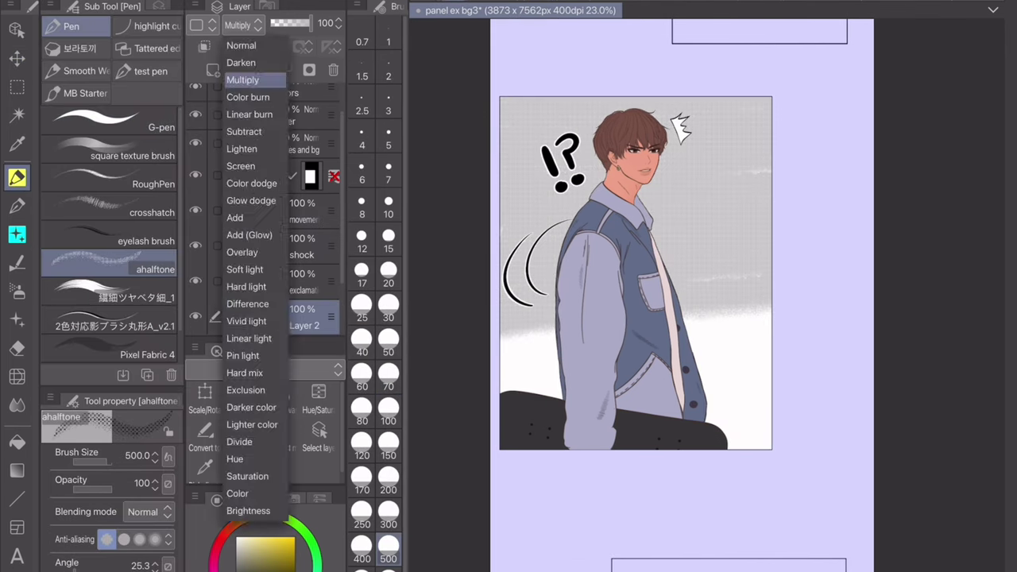
pyautogui.click(263, 58)
pyautogui.press('e')
pyautogui.moveTo(517, 326); pyautogui.dragTo(749, 277)
pyautogui.scroll(1, 749, 277)
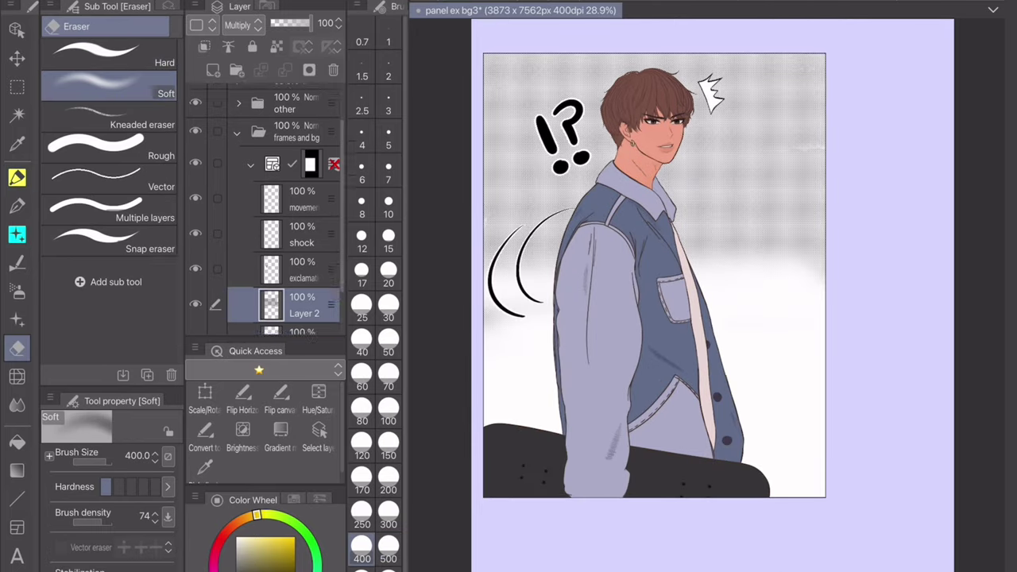
# - Add a black-filled layer beneath the halftone, set it to Multiply and lower its opacity to 15%
pyautogui.hotkey('ctrl', 'shift', 'n')
pyautogui.hotkey('alt', 'BackSpace')
pyautogui.moveTo(334, 23); pyautogui.dragTo(278, 23)
pyautogui.click(242, 25)
pyautogui.click(263, 59)
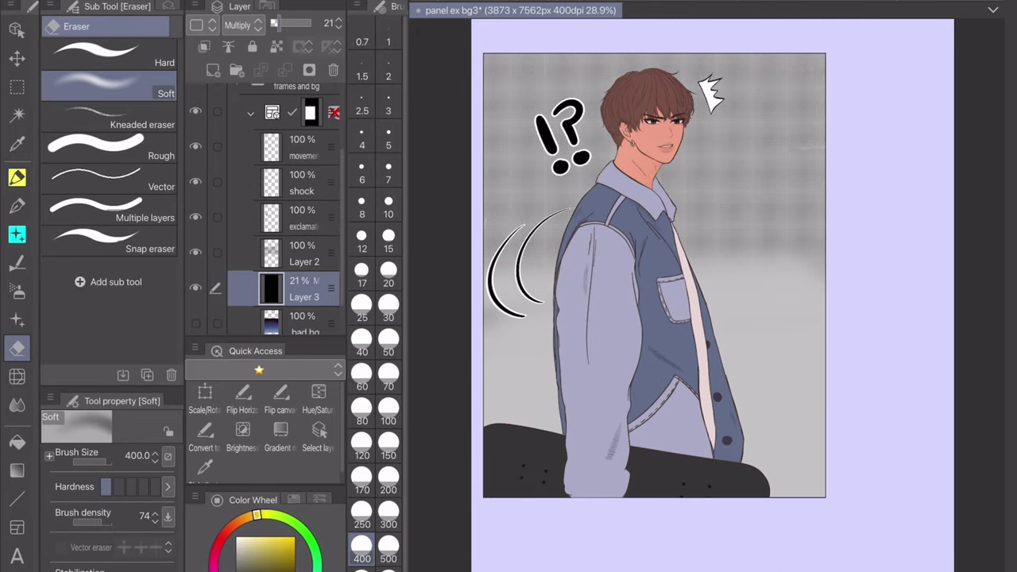
pyautogui.scroll(1, 655, 275)
pyautogui.scroll(-1, 628, 318)
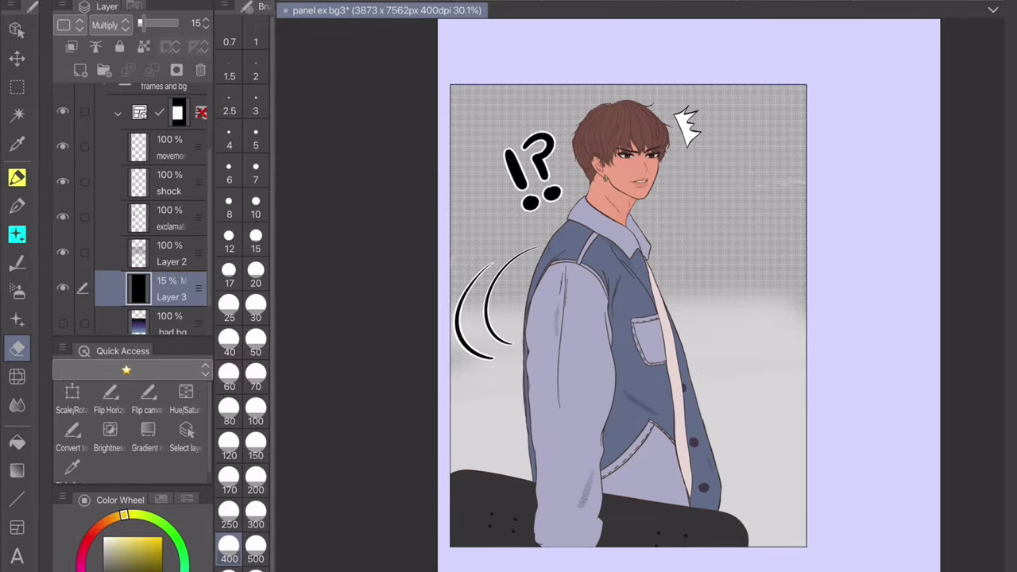
pyautogui.scroll(1, 586, 295)
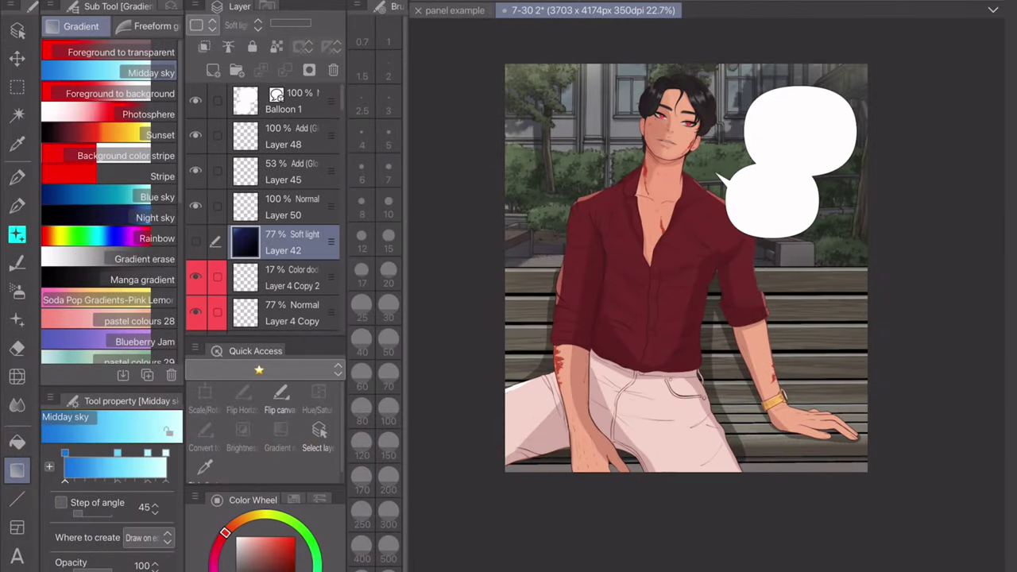
# - Fill a new layer above Layer 42 with the Midday sky gradient, in Soft light mode at 38% opacity
pyautogui.hotkey('ctrl', 'shift', 'n')
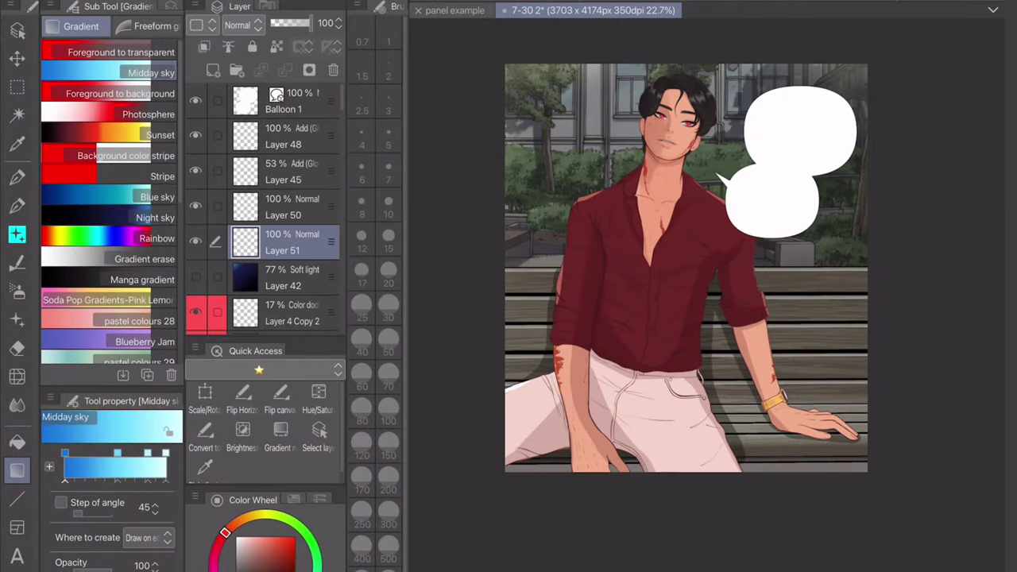
pyautogui.moveTo(683, 79); pyautogui.dragTo(683, 469)
pyautogui.click(242, 25)
pyautogui.click(243, 252)
pyautogui.click(242, 25)
pyautogui.click(244, 270)
pyautogui.moveTo(310, 23); pyautogui.dragTo(276, 23)
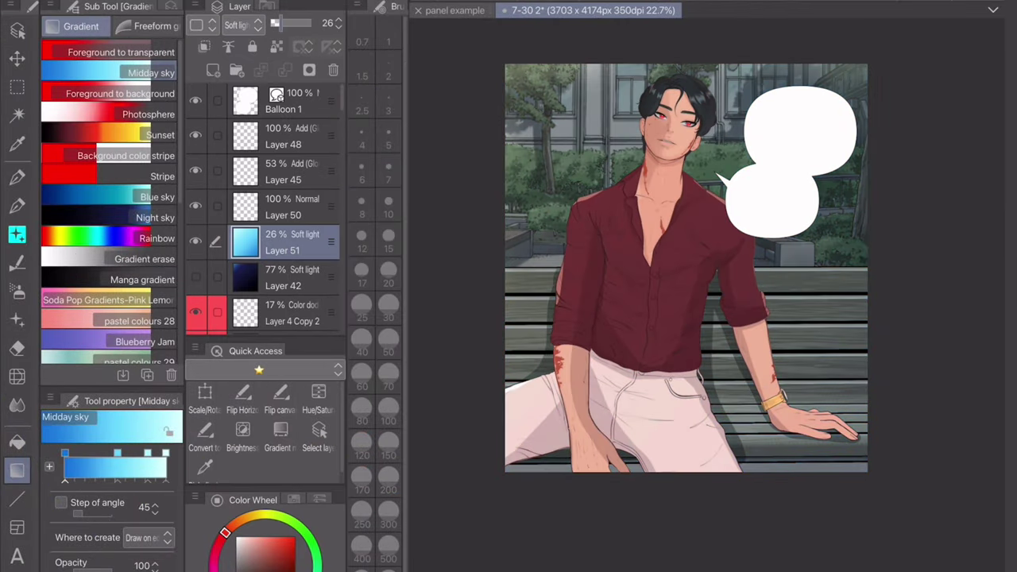
pyautogui.scroll(1, 627, 198)
# - Airbrush a soft yellow glow at size 700 across the top of the scene on Add (Glow) Layer 48
pyautogui.click(286, 137)
pyautogui.click(256, 515)
pyautogui.click(292, 534)
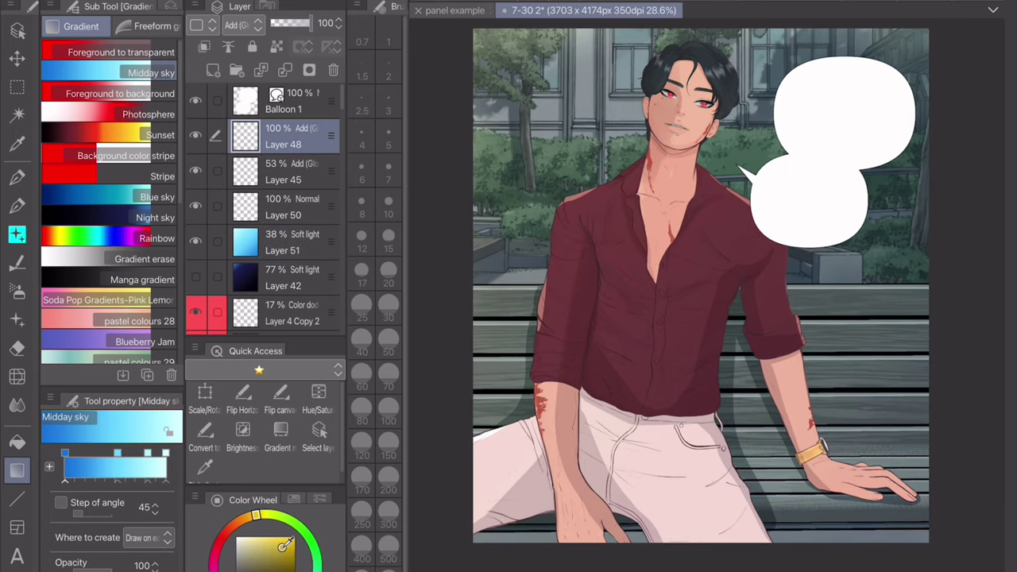
pyautogui.press('b')
pyautogui.moveTo(481, 35); pyautogui.dragTo(659, 103)
pyautogui.scroll(-1, 688, 293)
pyautogui.moveTo(485, 72); pyautogui.dragTo(891, 79)
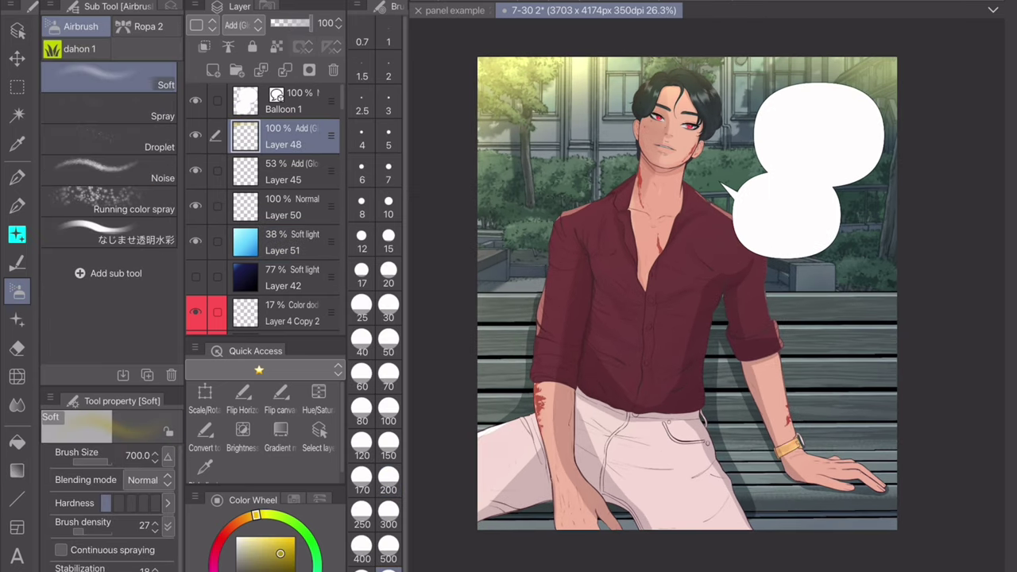
# - Replace the blue gradient on the Soft light layer with the Sunset gradient, drawn from the bottom of the picture upward
pyautogui.click(286, 242)
pyautogui.press('g')
pyautogui.click(143, 136)
pyautogui.moveTo(683, 517); pyautogui.dragTo(683, 119)
pyautogui.hotkey('ctrl', 'z')
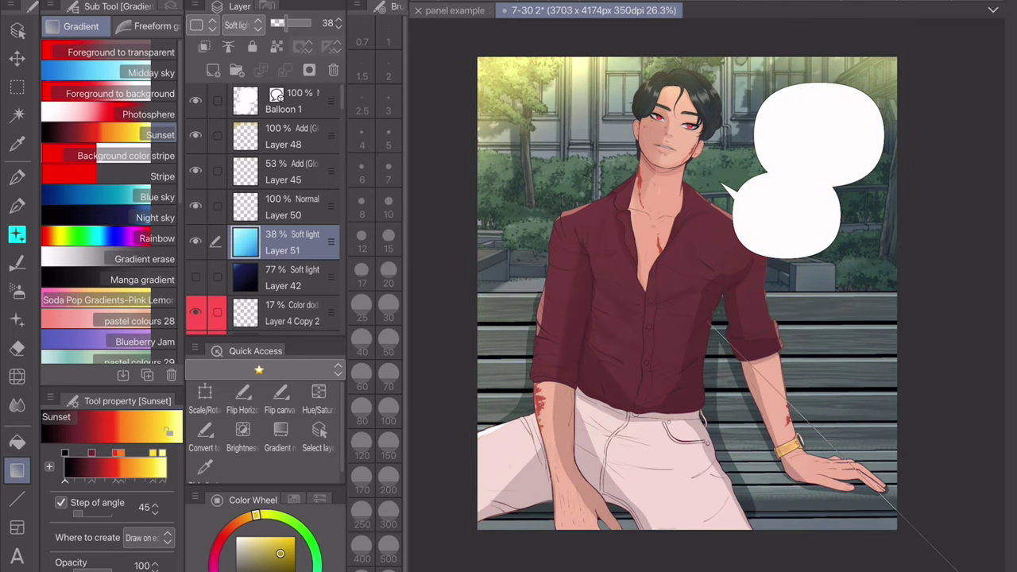
pyautogui.moveTo(684, 517); pyautogui.dragTo(684, 120)
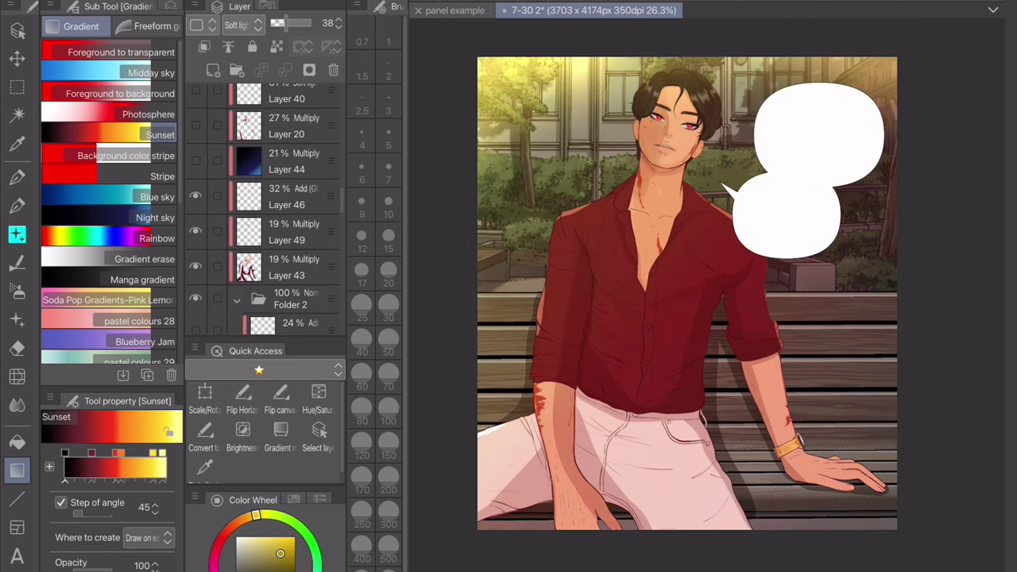
# - Apply the Sunset gradient on a new clipped layer over the character, in Overlay mode at 11% opacity
pyautogui.click(238, 25)
pyautogui.click(262, 247)
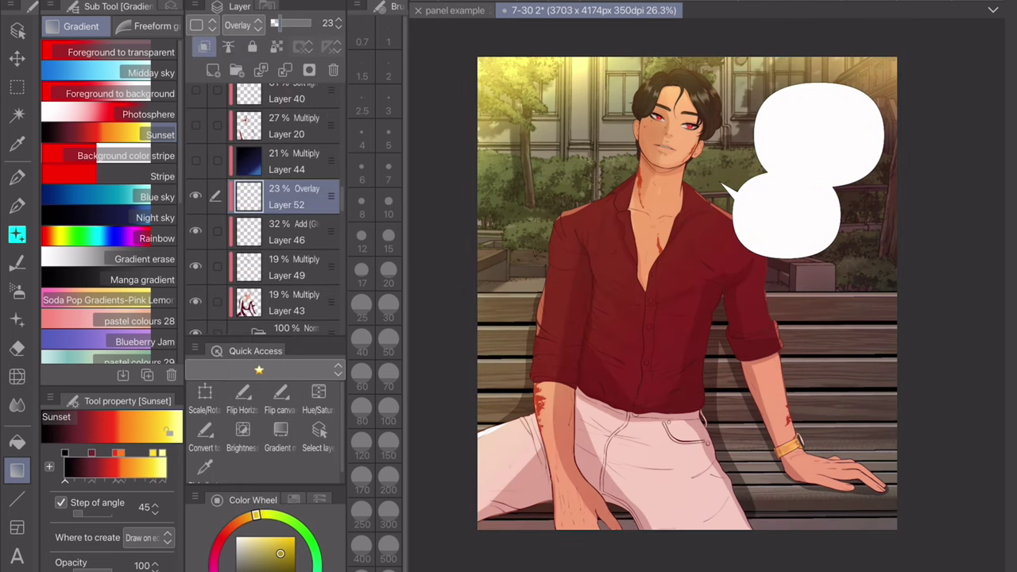
pyautogui.press('e')
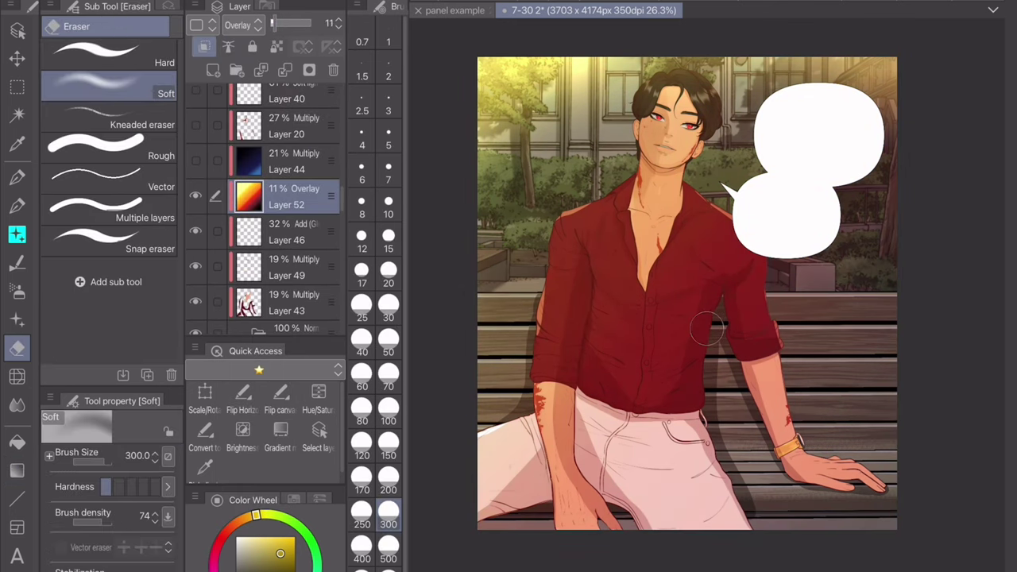
# - Select the red shirt's color layer and adjust its hue, saturation and luminosity
pyautogui.press('o')
pyautogui.click(691, 302)
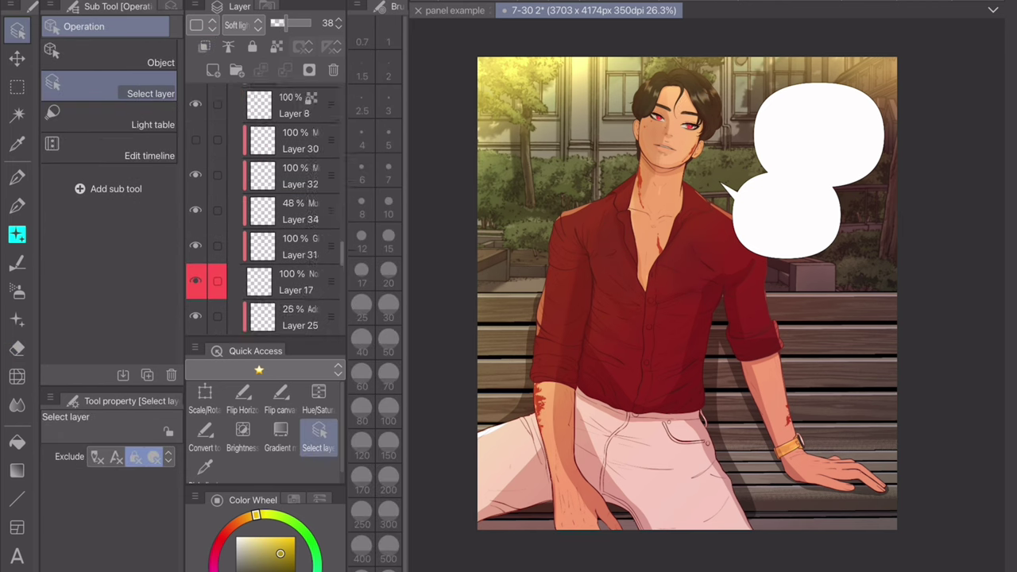
pyautogui.hotkey('ctrl', 'u')
pyautogui.press('Return')
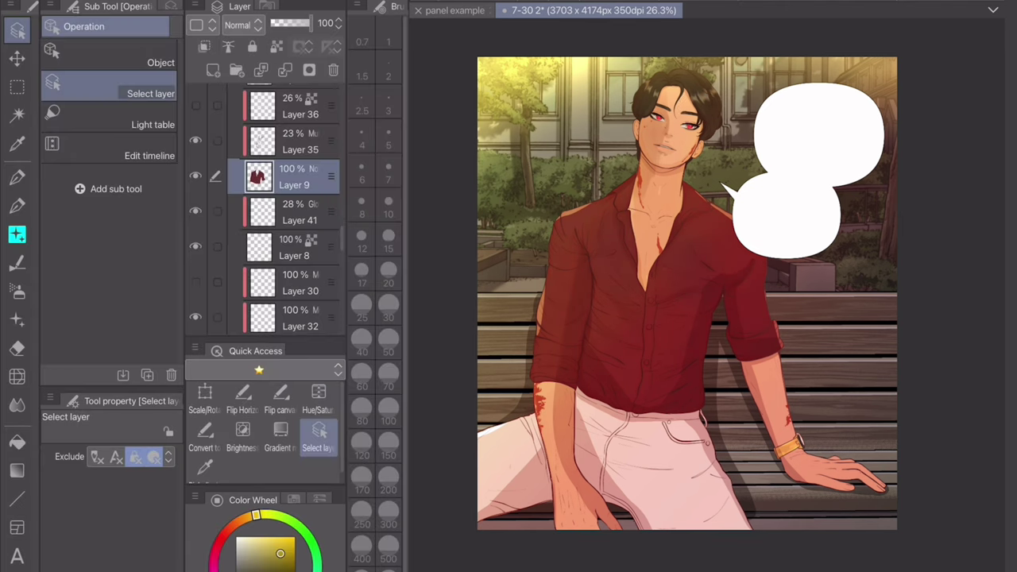
# - Lower the luminosity of Layer 14 in Folder 2 to -5
pyautogui.scroll(-3, 262, 206)
pyautogui.scroll(-10, 263, 206)
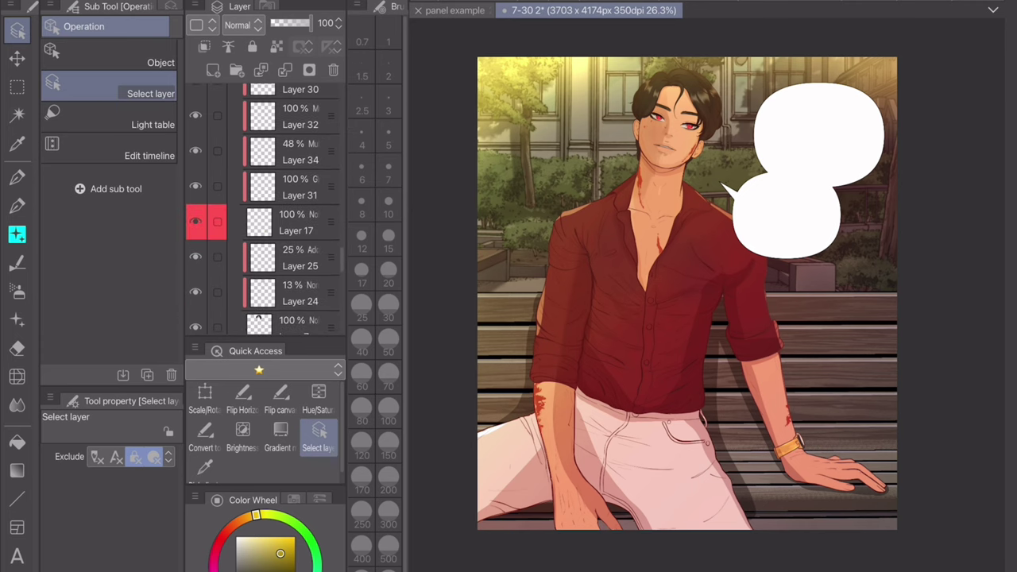
pyautogui.click(636, 460)
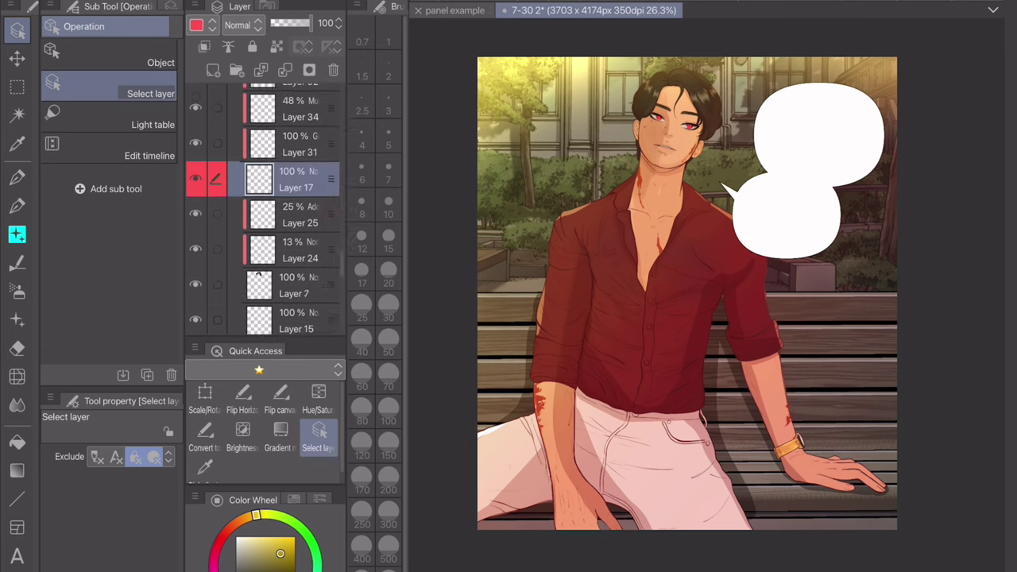
pyautogui.hotkey('ctrl', 'u')
pyautogui.click(165, 368)
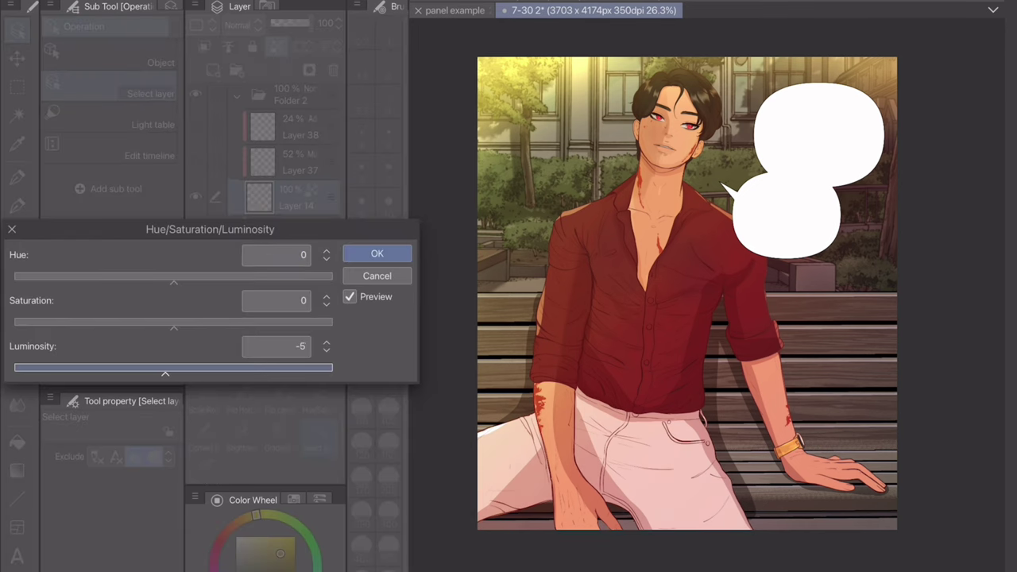
pyautogui.press('Return')
pyautogui.scroll(1, 524, 91)
pyautogui.scroll(-1, 730, 302)
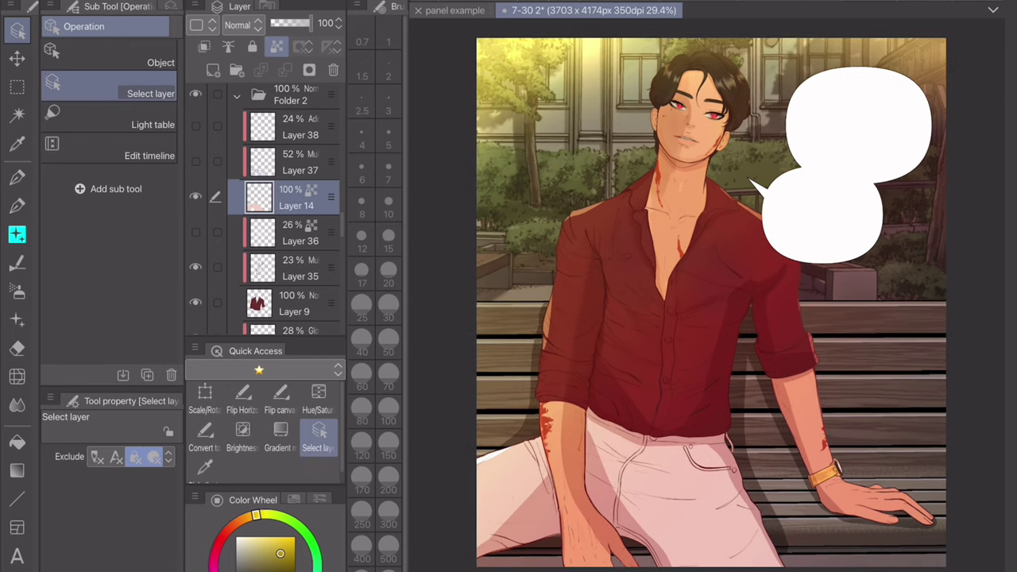
# - Adjust the hue, saturation and luminosity of the bench's color layer 色
pyautogui.scroll(5, 262, 206)
pyautogui.scroll(-1, 628, 302)
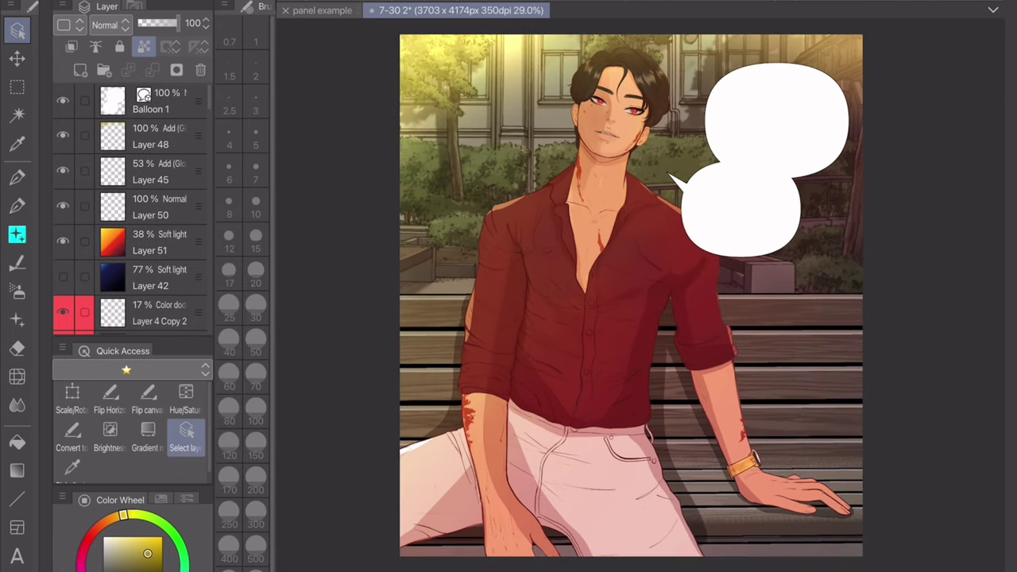
pyautogui.hotkey('ctrl', 'u')
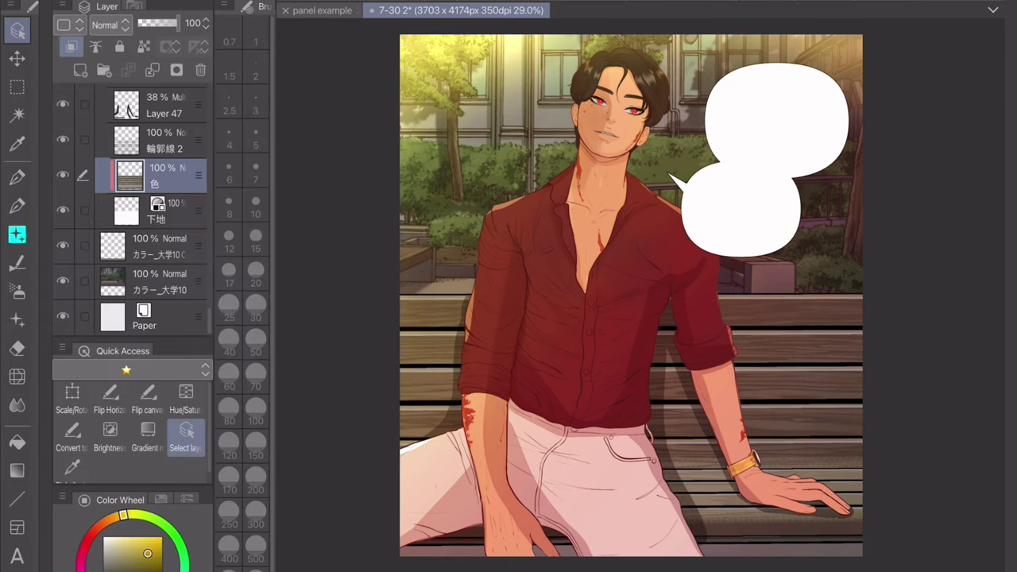
# - Rename the park background image layer to "!"
pyautogui.doubleClick(174, 273)
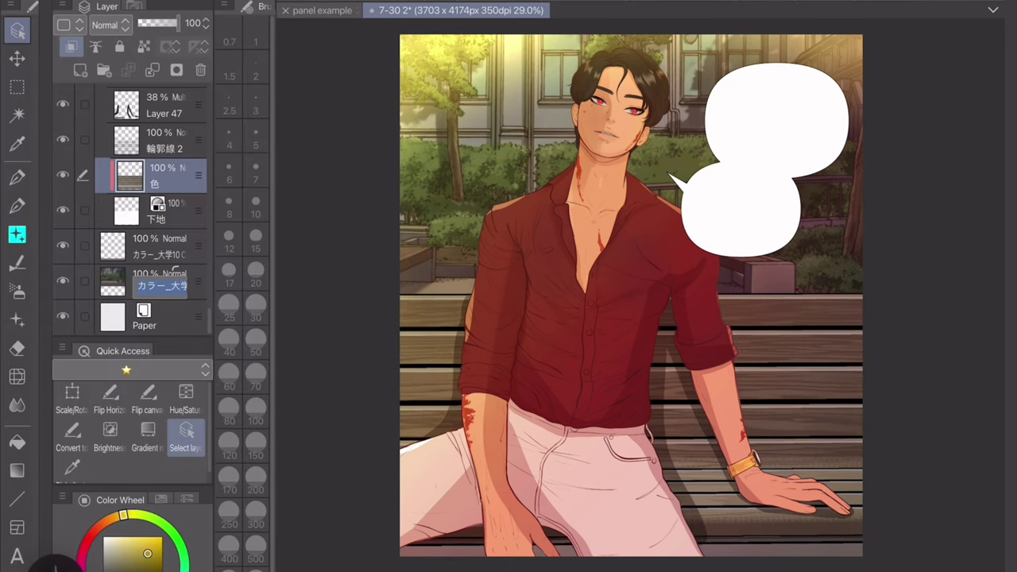
pyautogui.write('!')
pyautogui.press('Return')
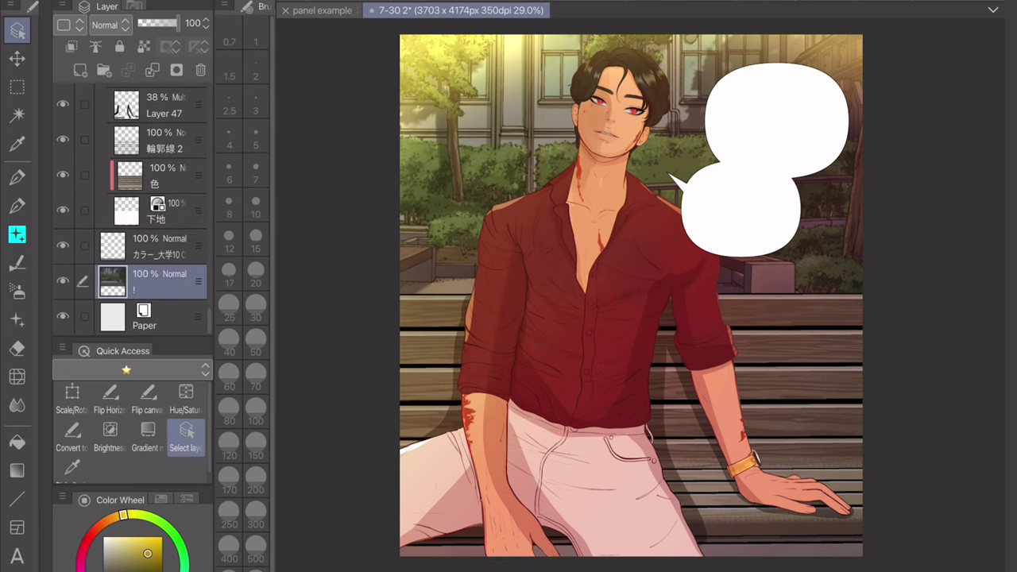
# - Add a Sunset gradient layer over the background image, in Screen mode at 17% opacity
pyautogui.press('g')
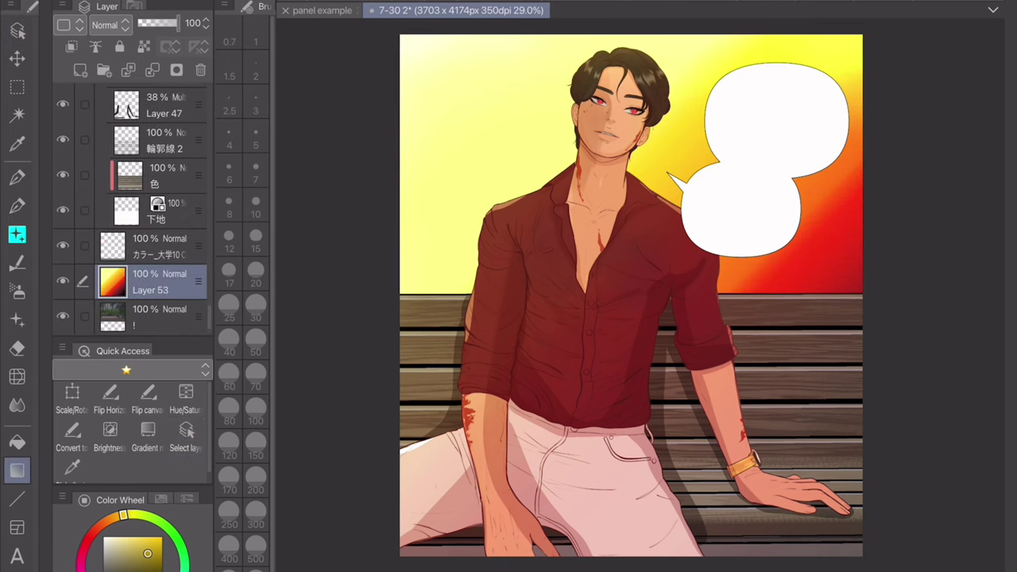
pyautogui.click(109, 24)
pyautogui.click(109, 166)
pyautogui.moveTo(177, 23); pyautogui.dragTo(142, 23)
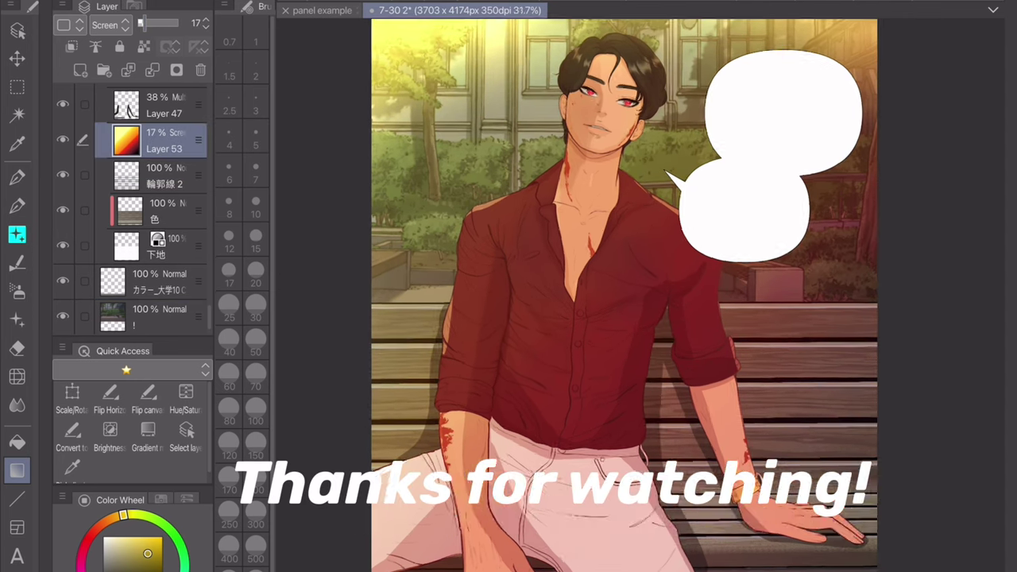
pyautogui.scroll(1, 624, 294)
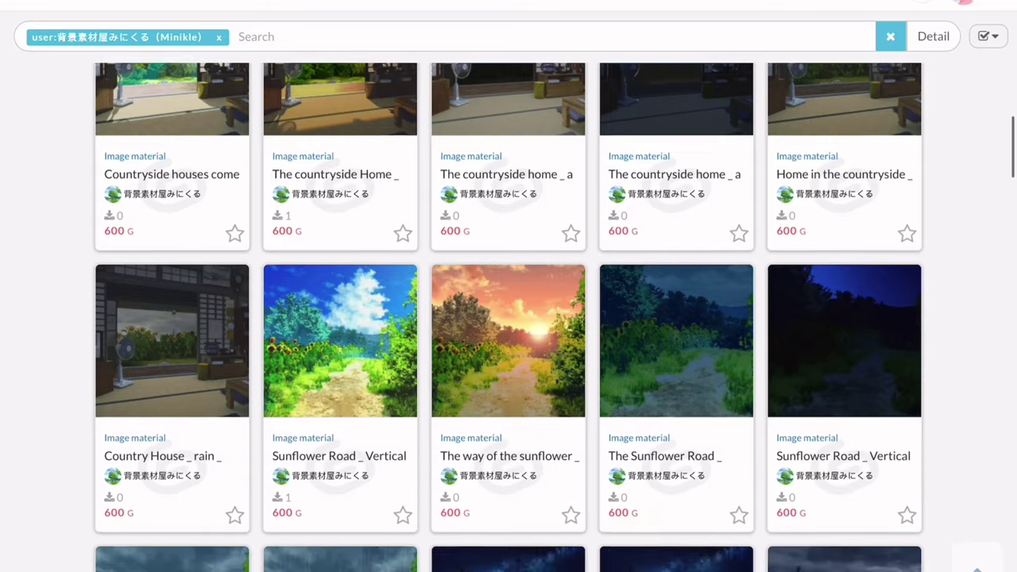
# - Browse the creator Minikle's background image materials in the online asset store
pyautogui.scroll(-3, 509, 318)
pyautogui.scroll(-6, 508, 318)
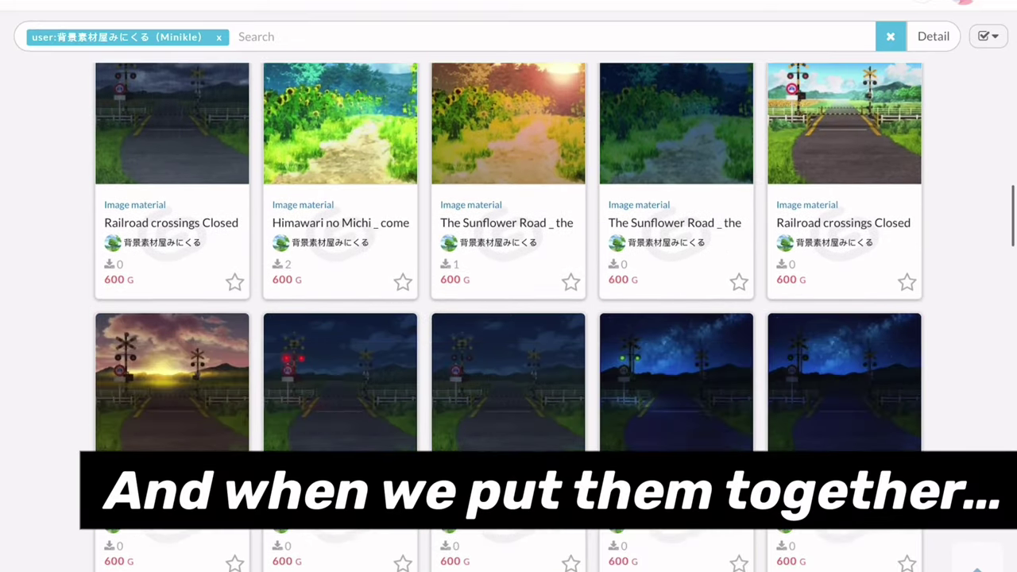